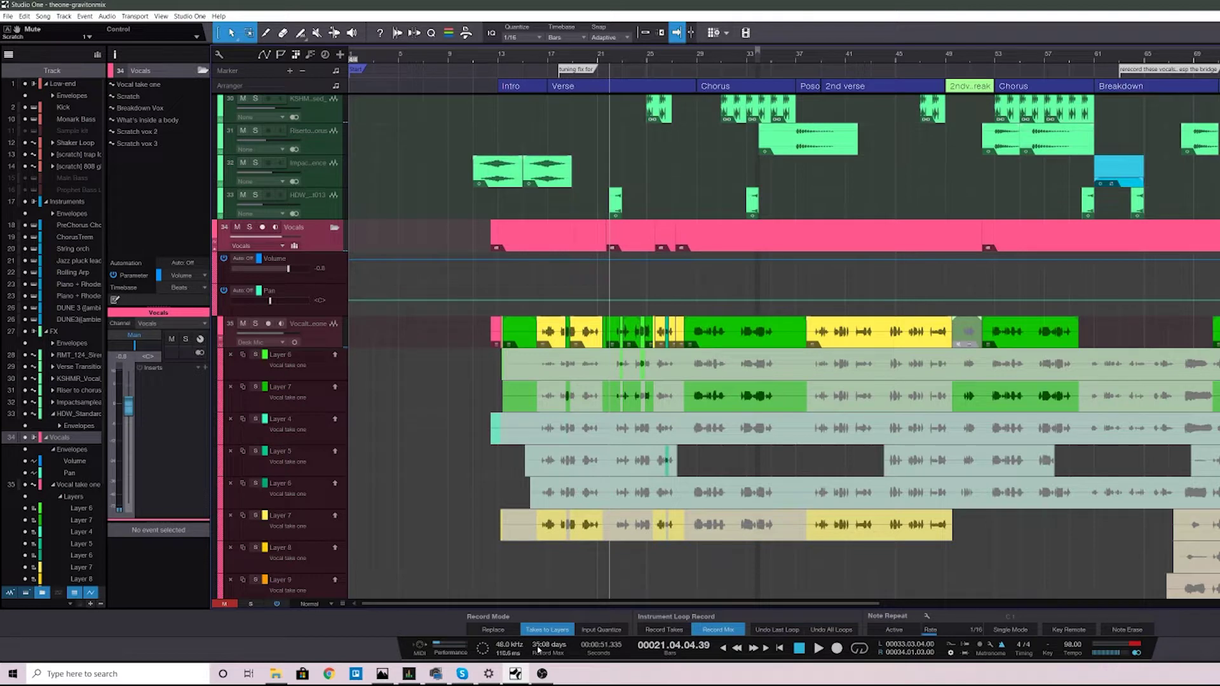
Play the verse from bar 21 and inspect the CLA Vocals Stereo insert on the Vocal take one track
{"action": "key", "text": "space"}
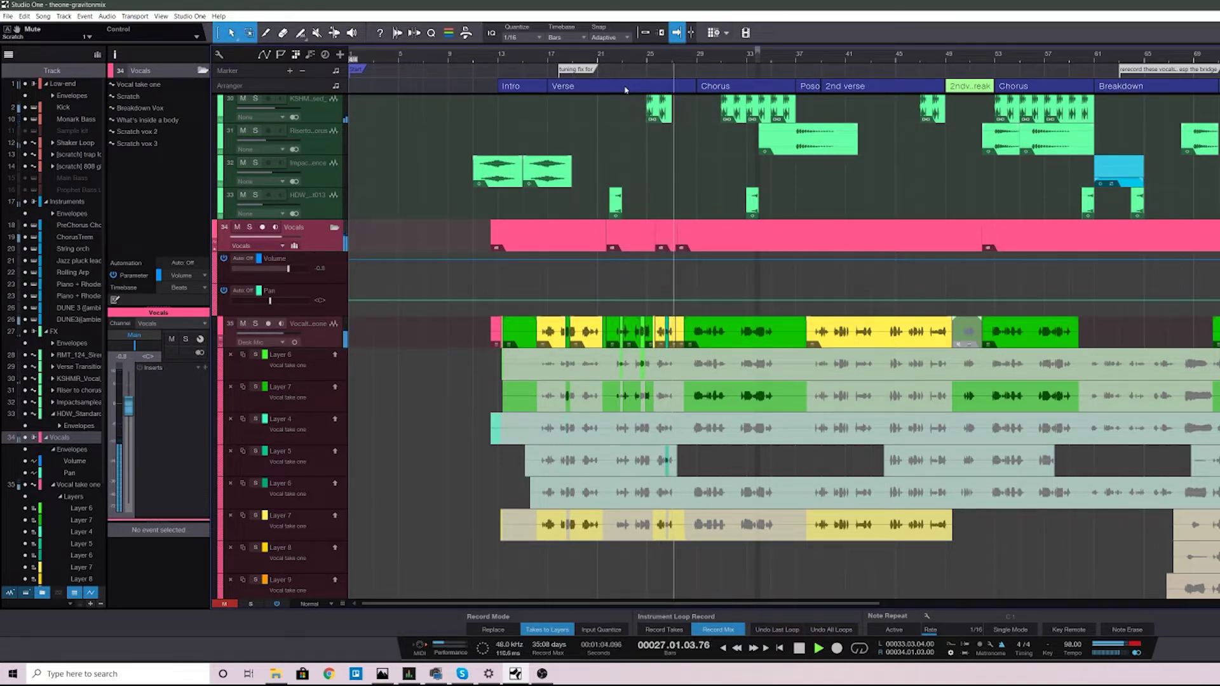
{"action": "key", "text": "space"}
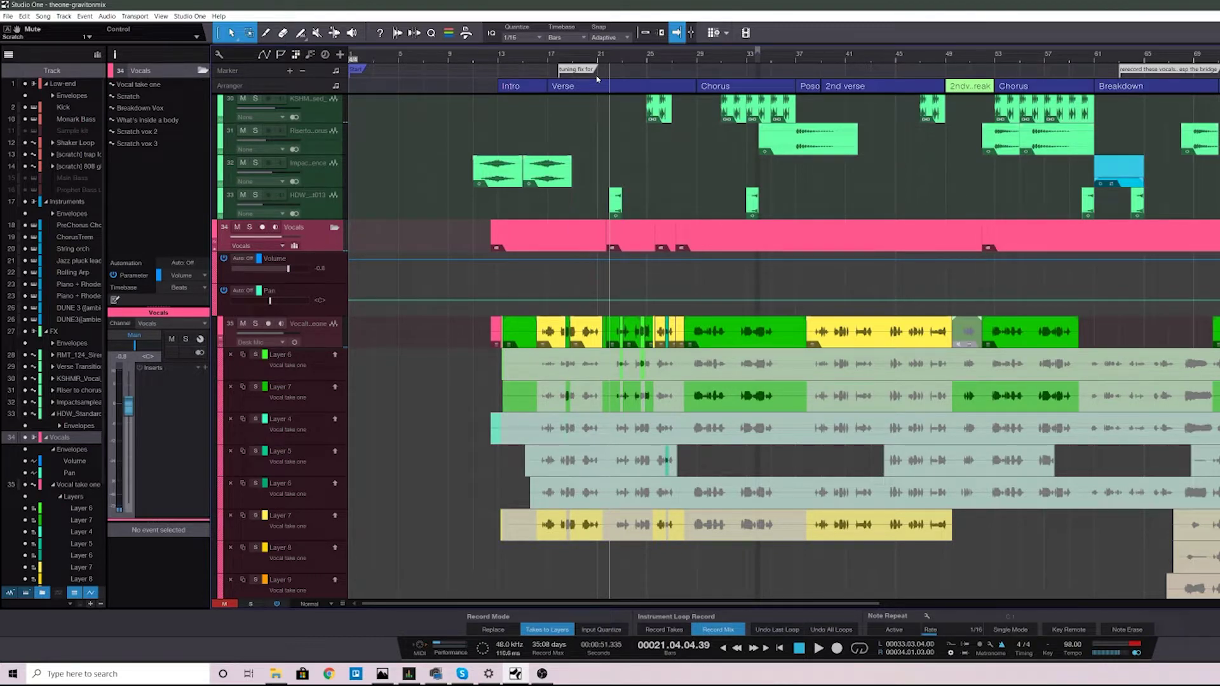
{"action": "left_click", "coordinate": [331, 344]}
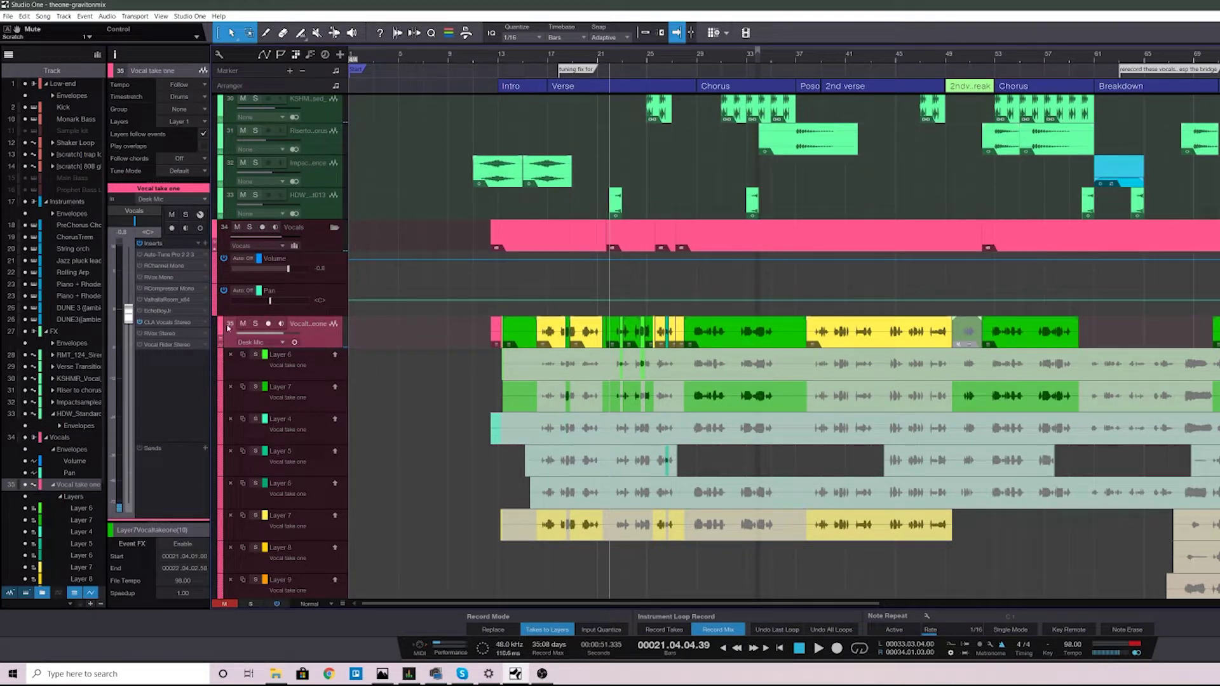
{"action": "double_click", "coordinate": [173, 322]}
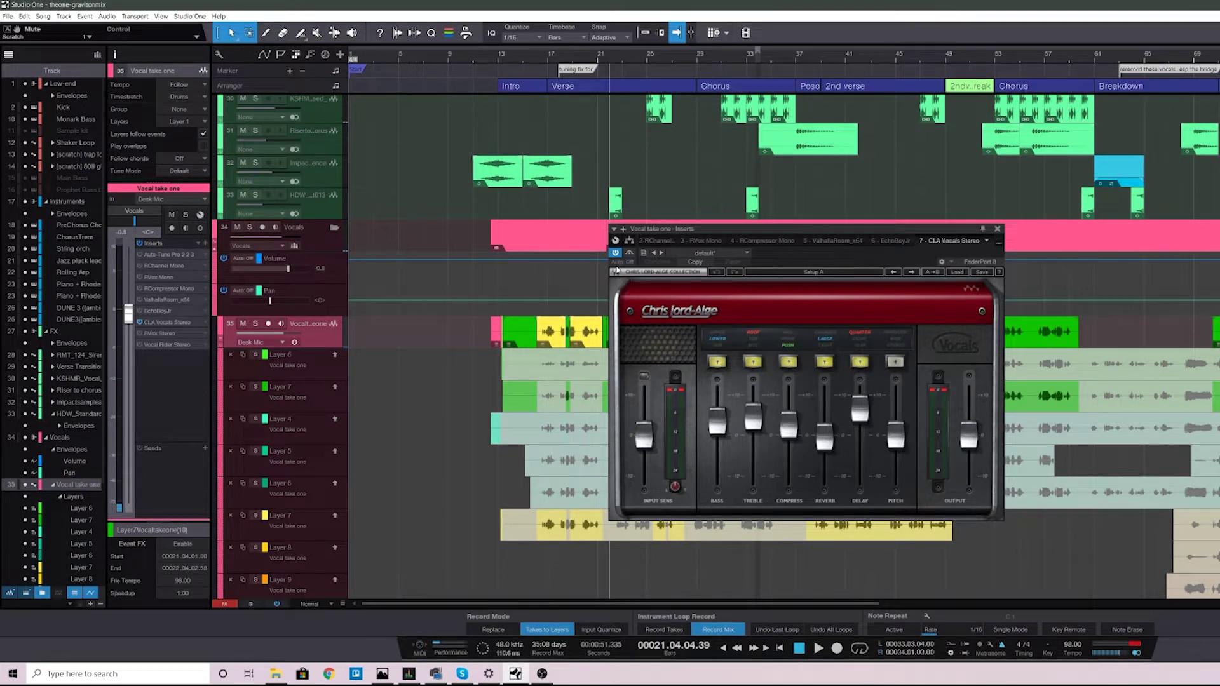
{"action": "left_click", "coordinate": [998, 230]}
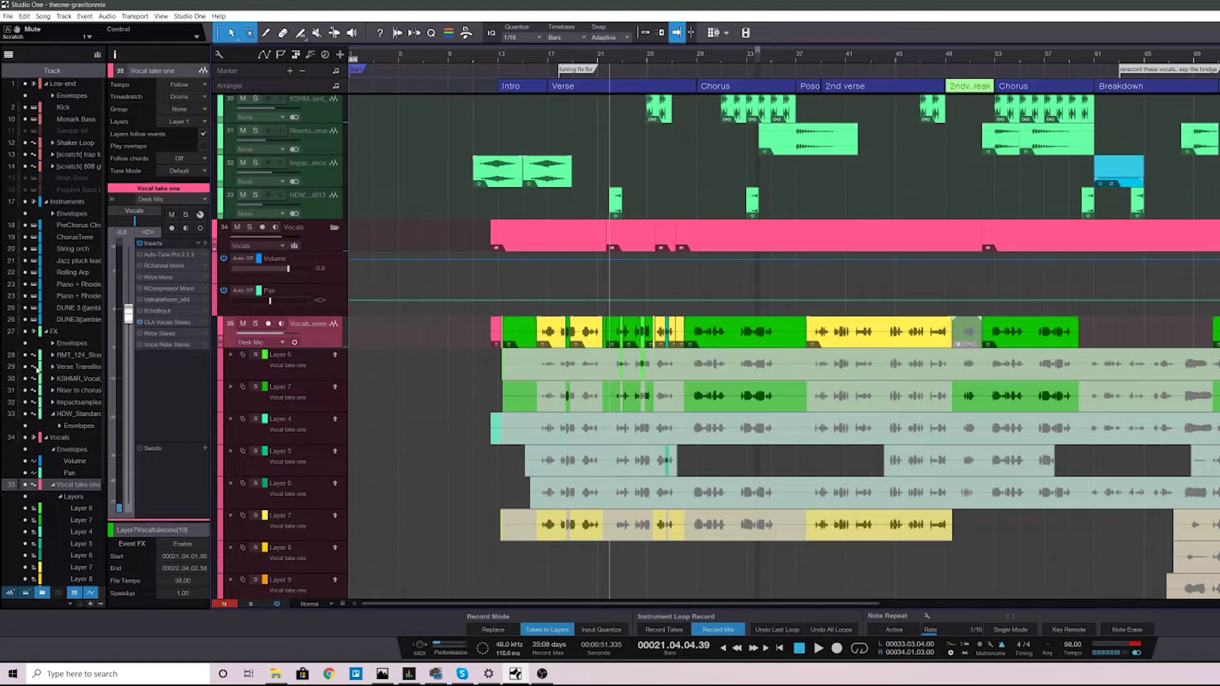
Play the verse from bar 21 again for comparison and re-enable the CLA Vocals Stereo insert
{"action": "key", "text": "space"}
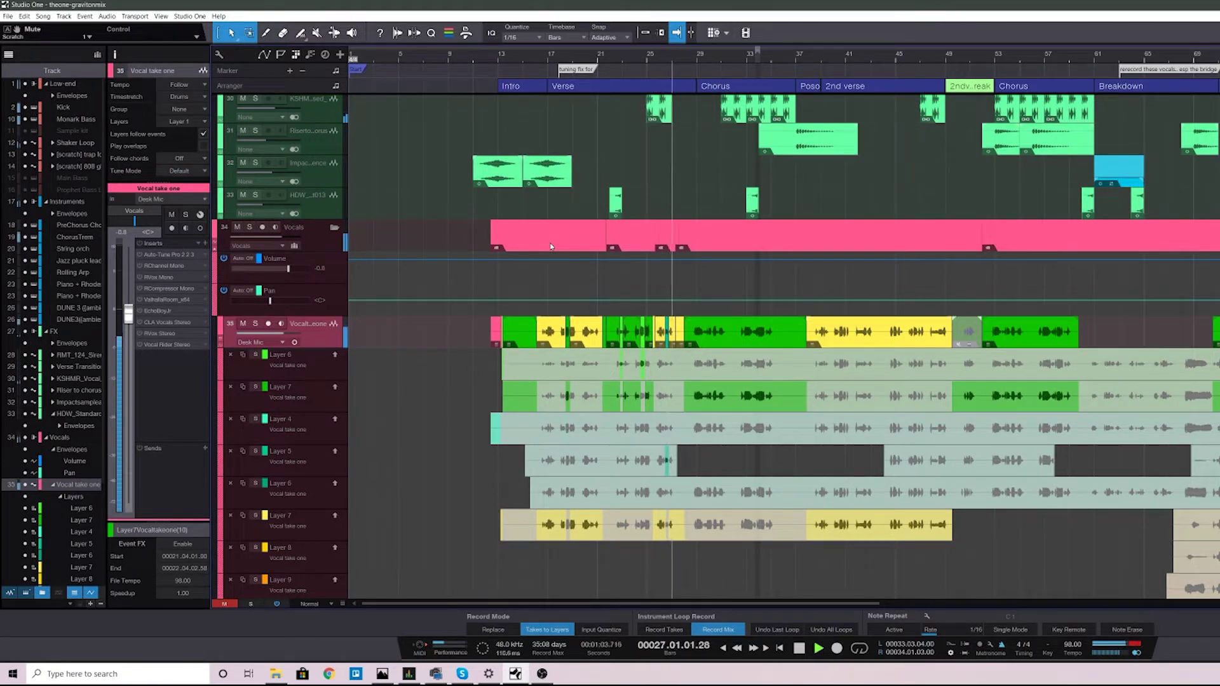
{"action": "key", "text": "space"}
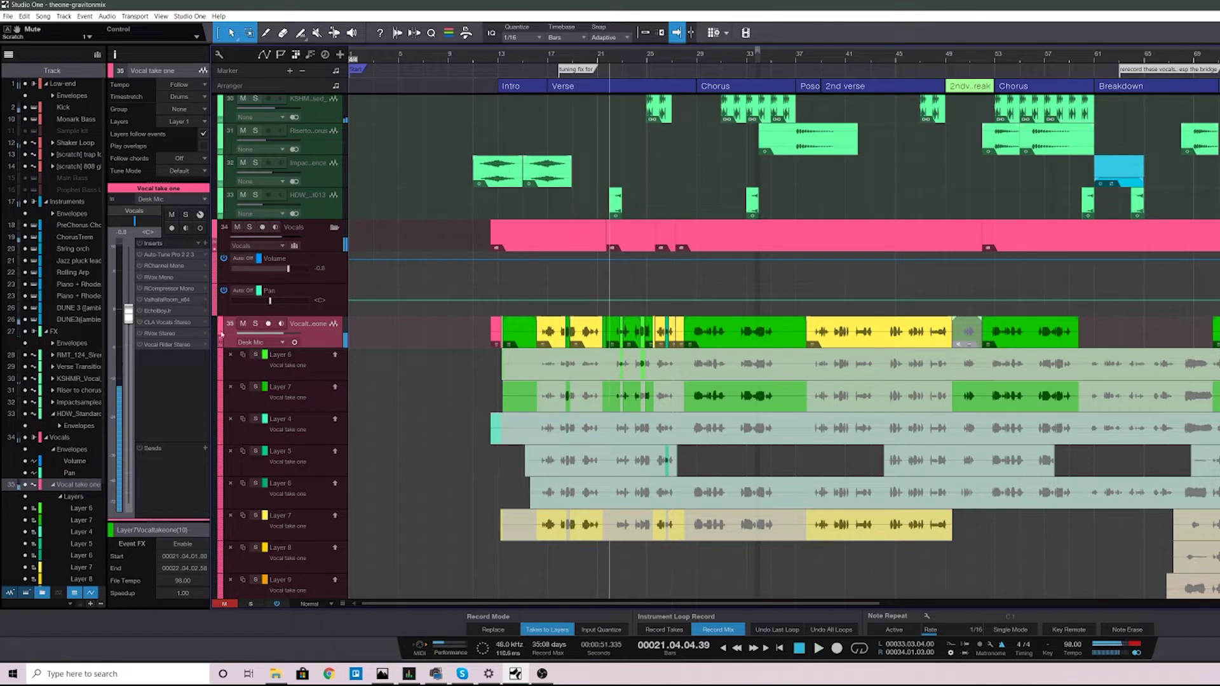
{"action": "left_click", "coordinate": [141, 323]}
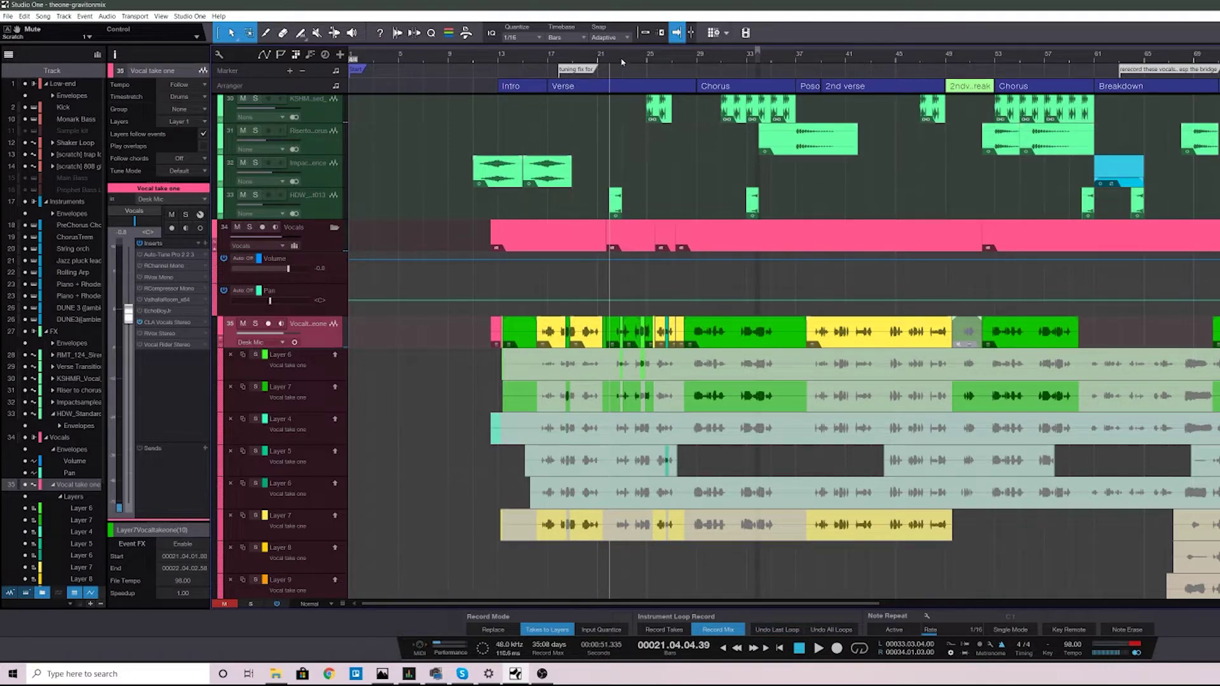
Collapse the layers of the Vocal take one track
{"action": "left_click_drag", "start_coordinate": [622, 62], "coordinate": [535, 59]}
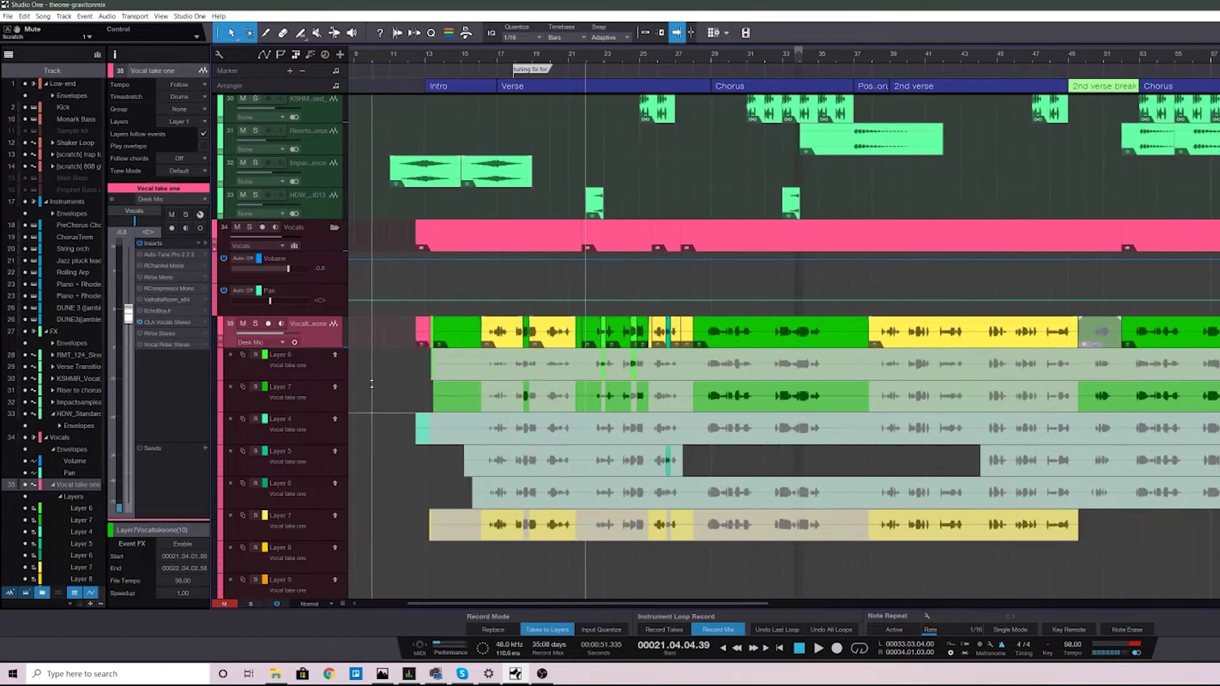
{"action": "scroll", "coordinate": [458, 289], "scroll_direction": "down", "scroll_amount": 1}
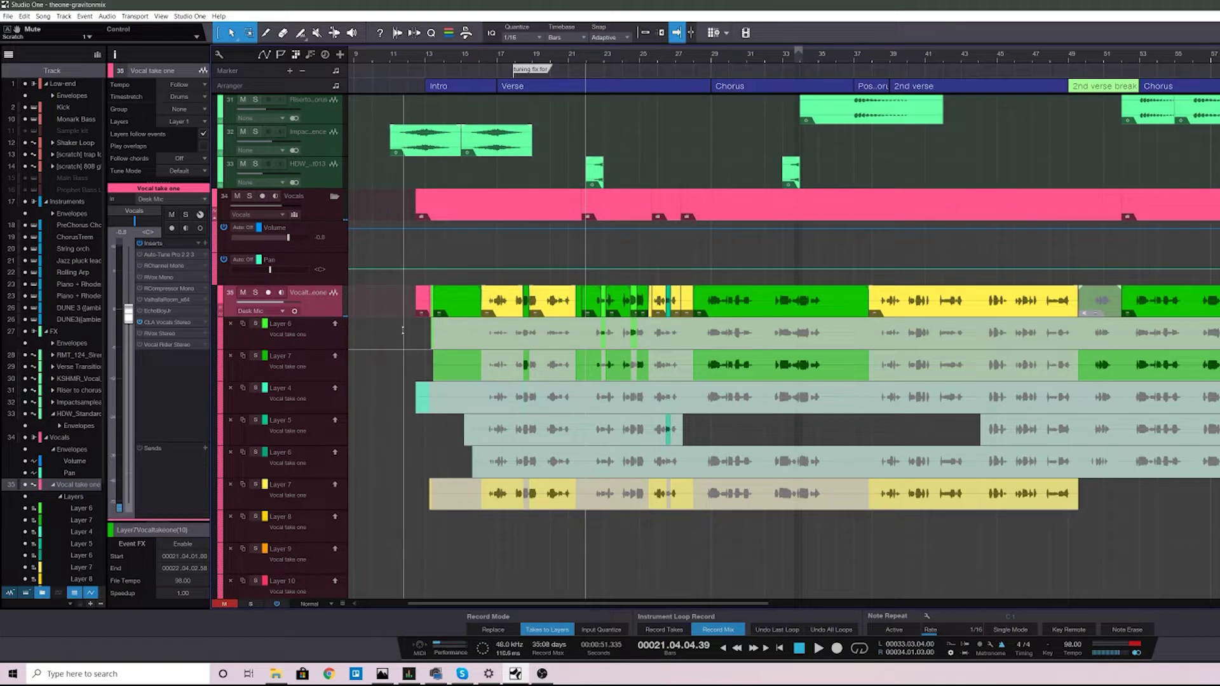
{"action": "scroll", "coordinate": [410, 325], "scroll_direction": "down", "scroll_amount": 1}
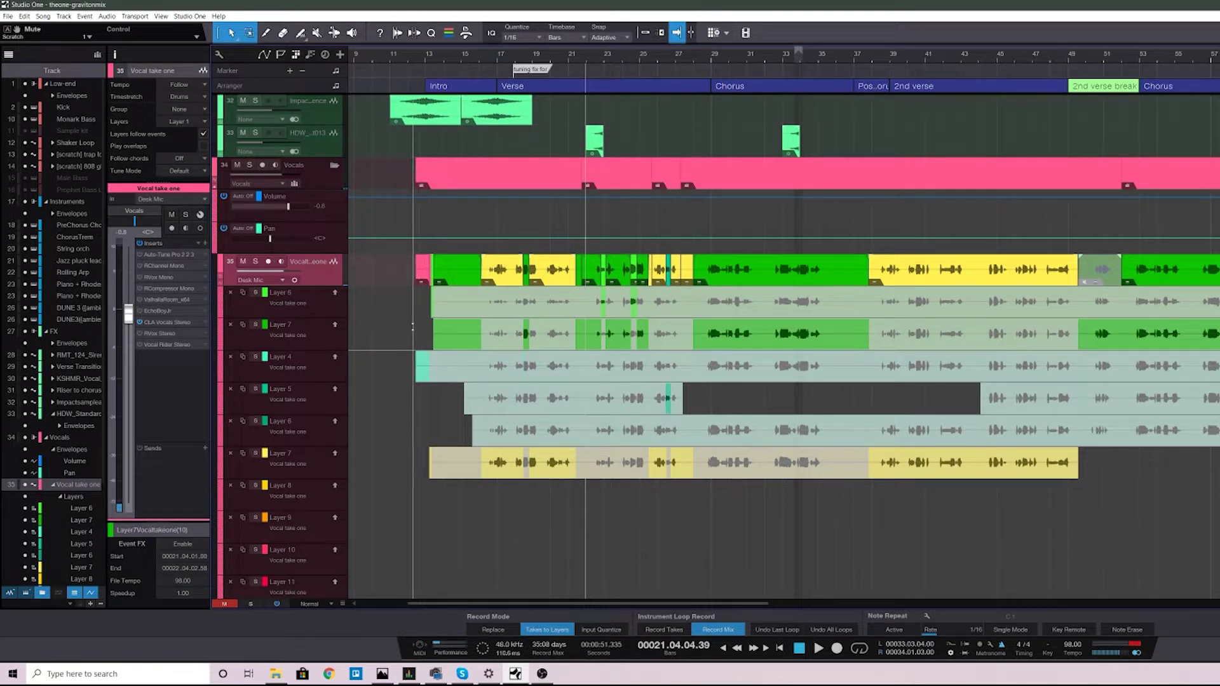
{"action": "right_click", "coordinate": [322, 265]}
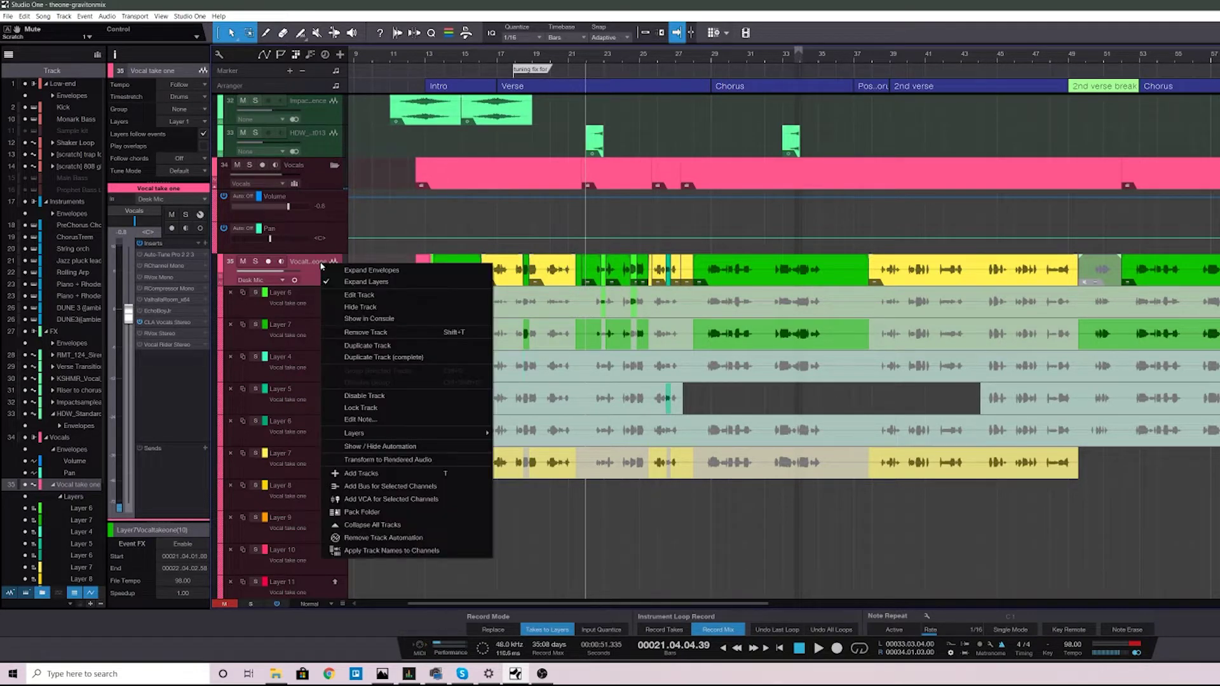
{"action": "left_click", "coordinate": [347, 282]}
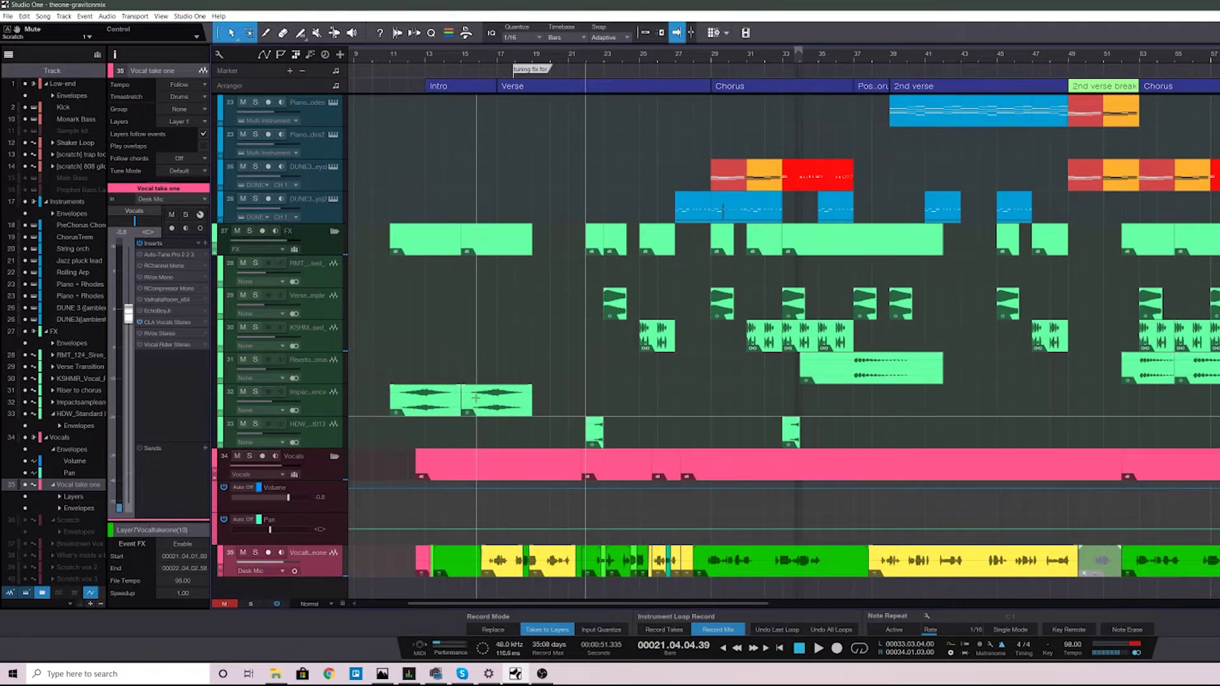
Hide the Record panel and show it again
{"action": "left_click", "coordinate": [950, 652]}
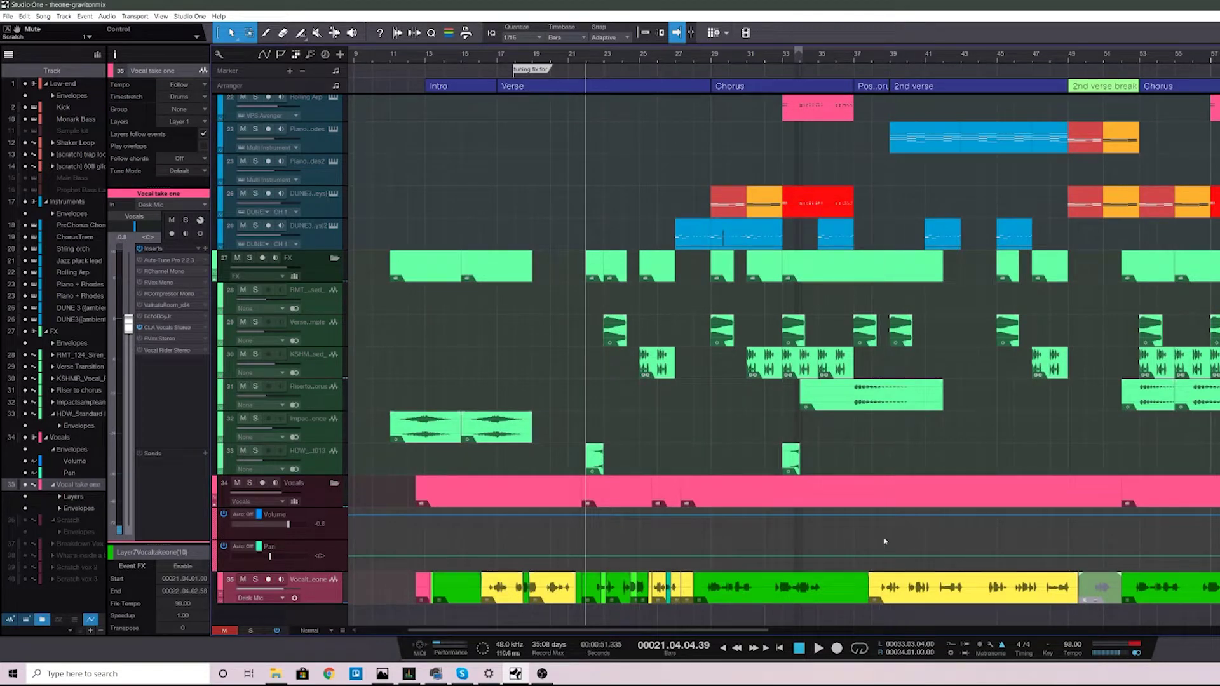
{"action": "left_click", "coordinate": [949, 655]}
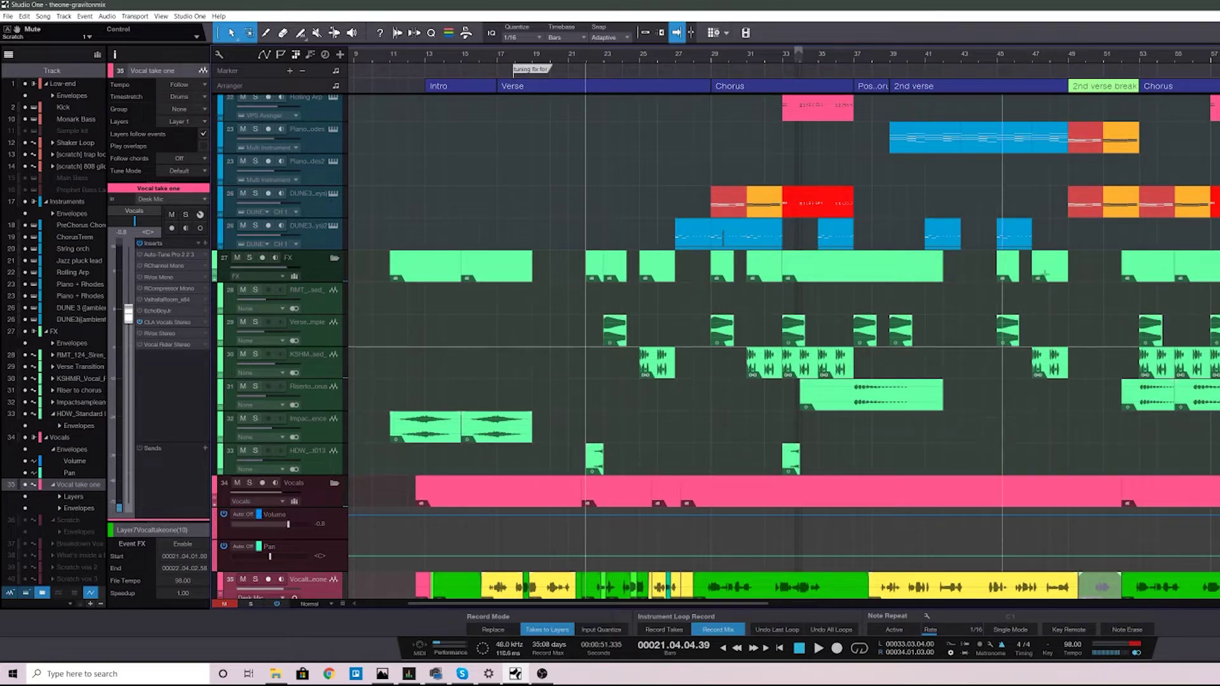
Place the playback cursor at bar 100, beyond the song's end, and add a mono audio track named "example recording"
{"action": "key", "text": "z"}
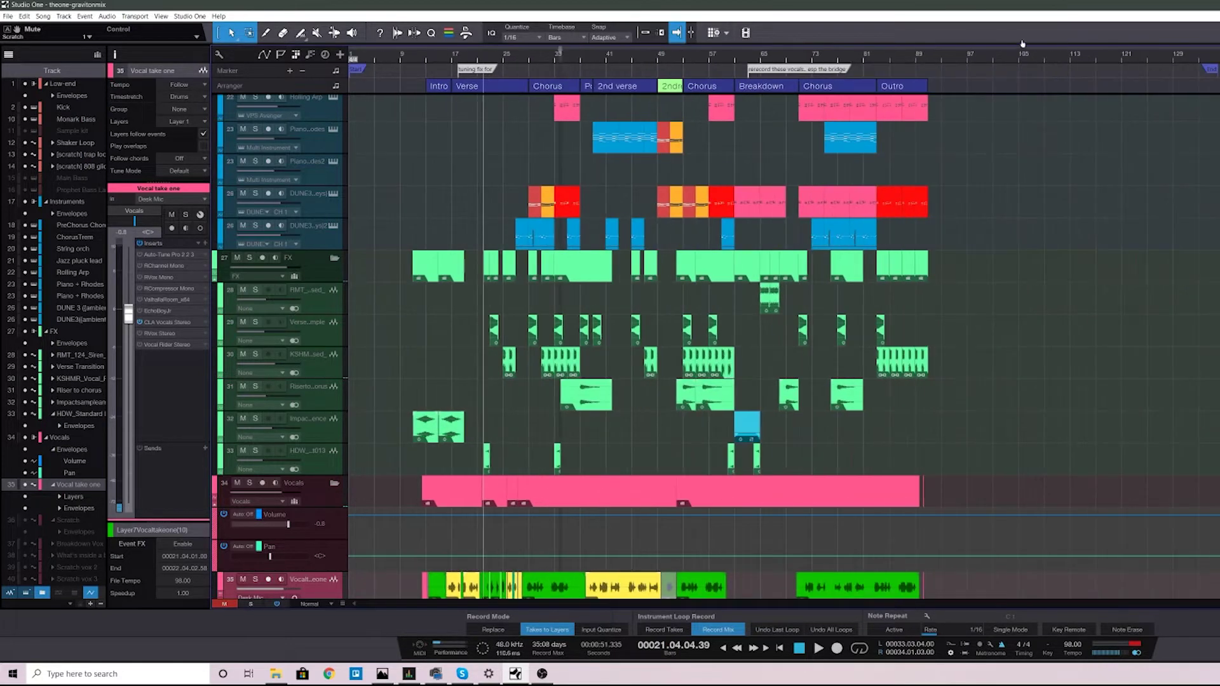
{"action": "left_click", "coordinate": [992, 61]}
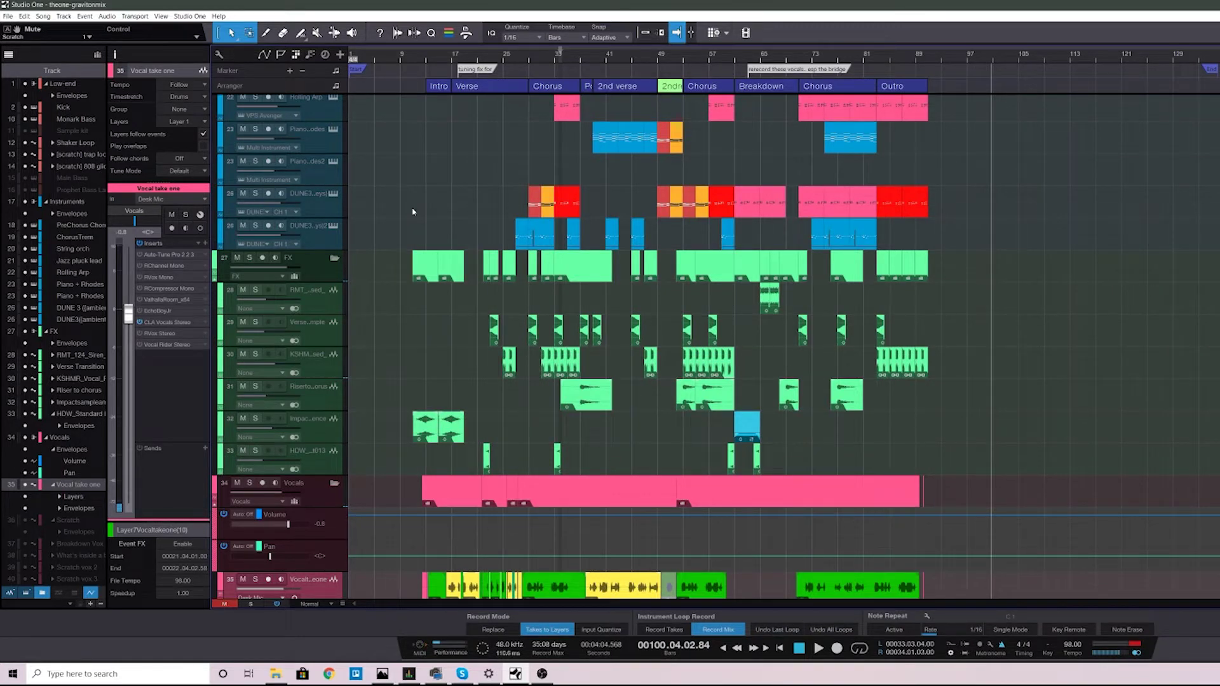
{"action": "left_click", "coordinate": [340, 56]}
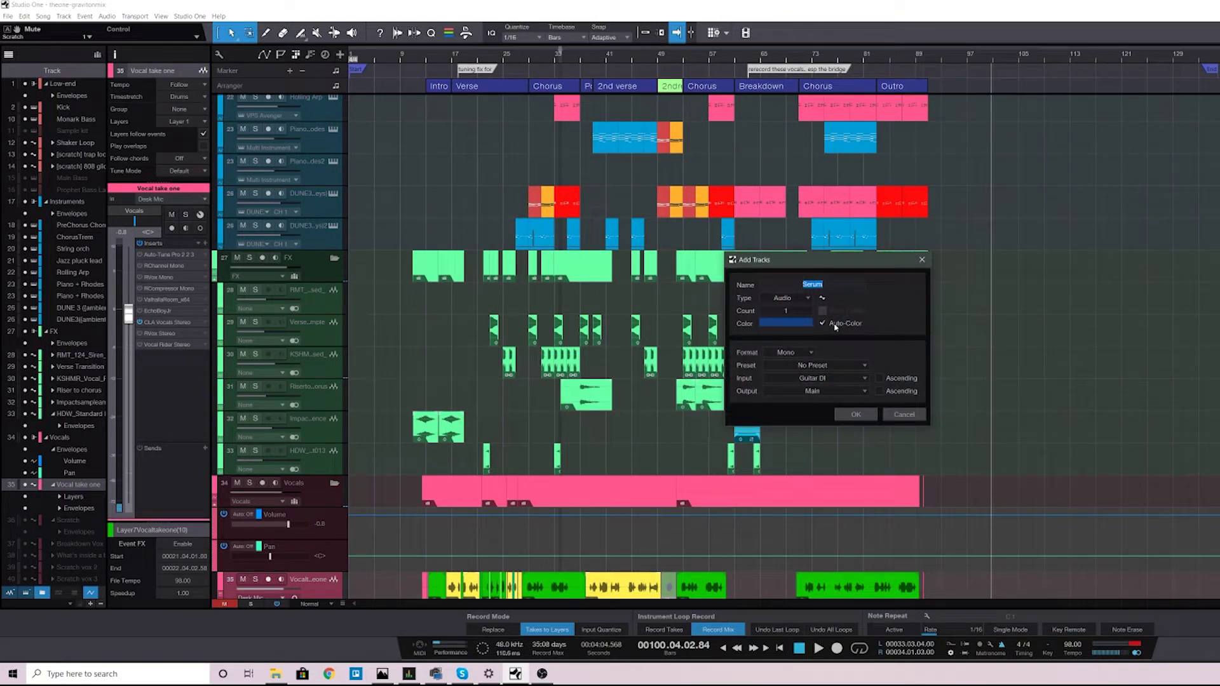
{"action": "type", "text": "exampe"}
{"action": "type", "text": "e recording"}
{"action": "key", "text": "Return"}
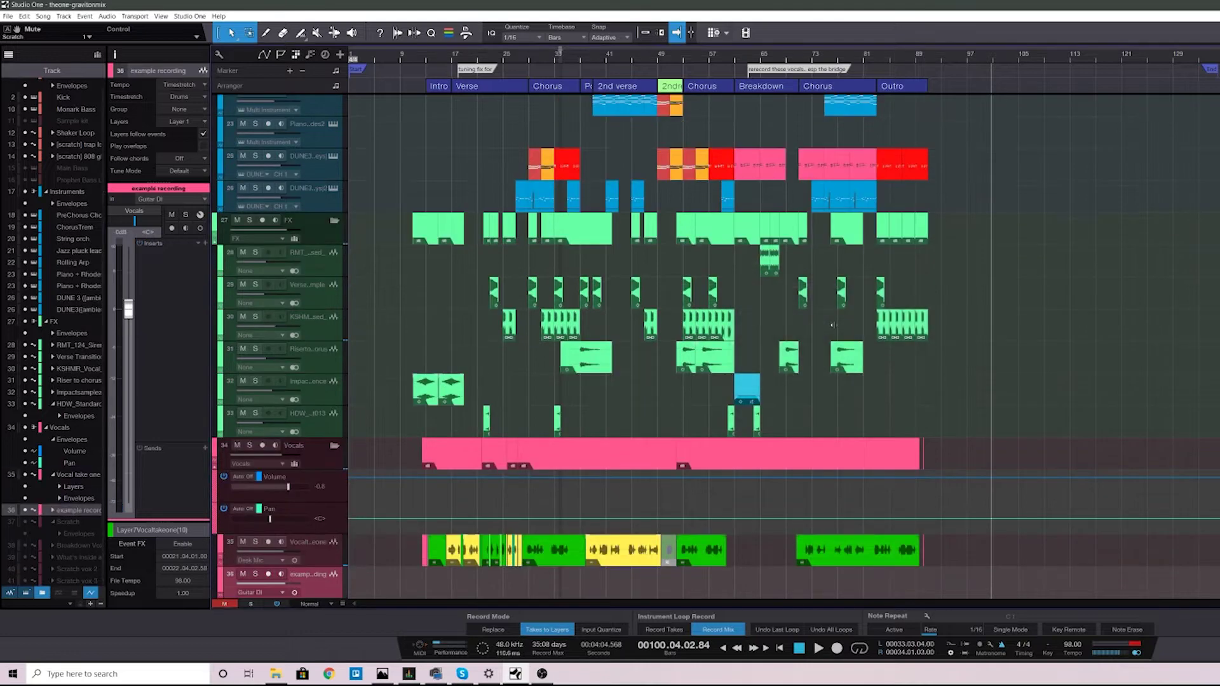
Set the example recording track's input to Desk Mic, arm it for recording and turn its input monitoring off
{"action": "left_click", "coordinate": [273, 592]}
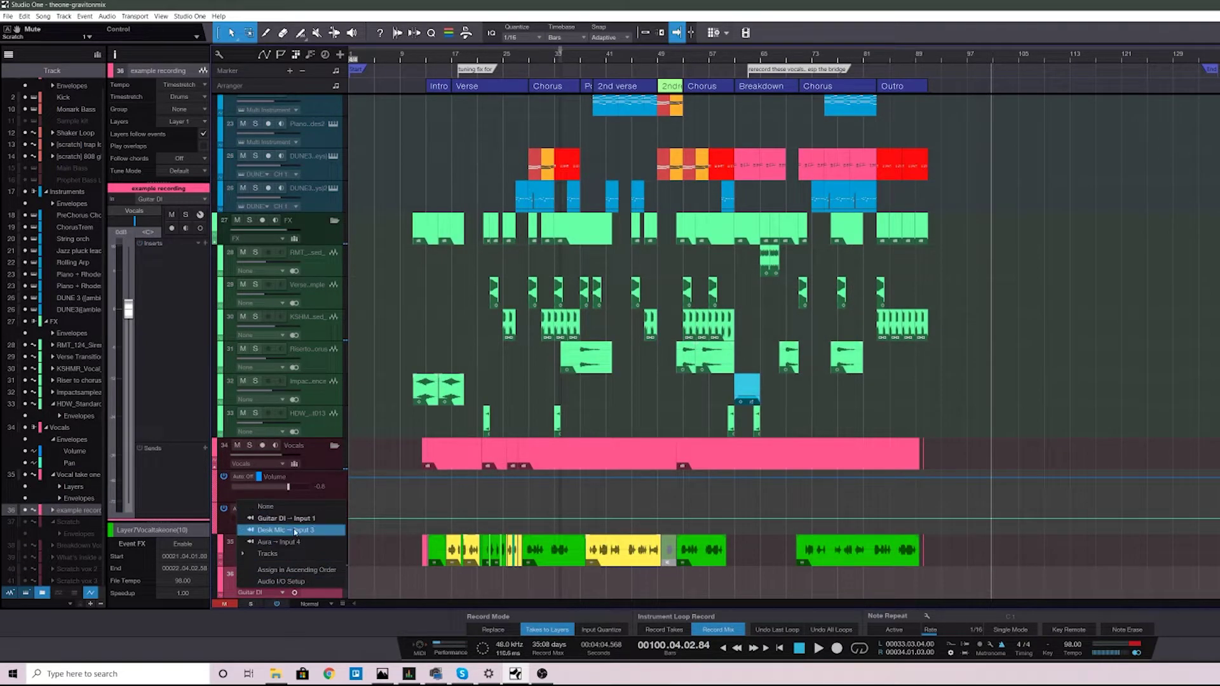
{"action": "left_click", "coordinate": [295, 531]}
{"action": "left_click", "coordinate": [267, 574]}
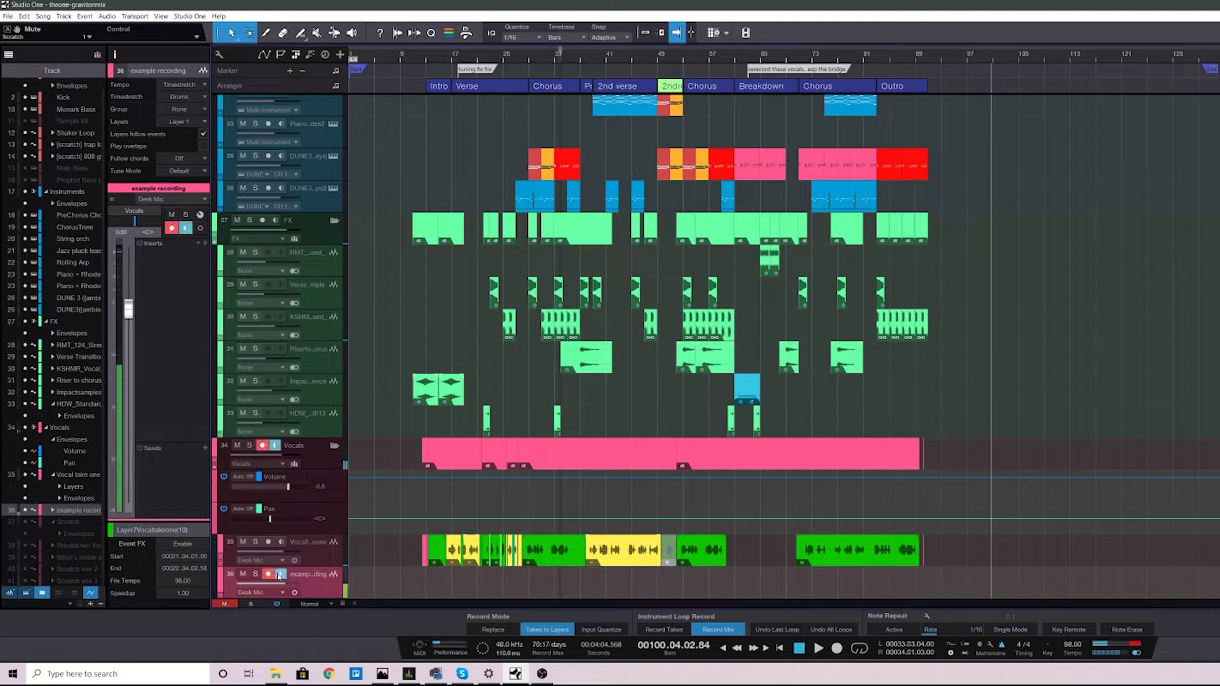
{"action": "left_click", "coordinate": [278, 575]}
{"action": "scroll", "coordinate": [1007, 438], "scroll_direction": "down", "scroll_amount": 1}
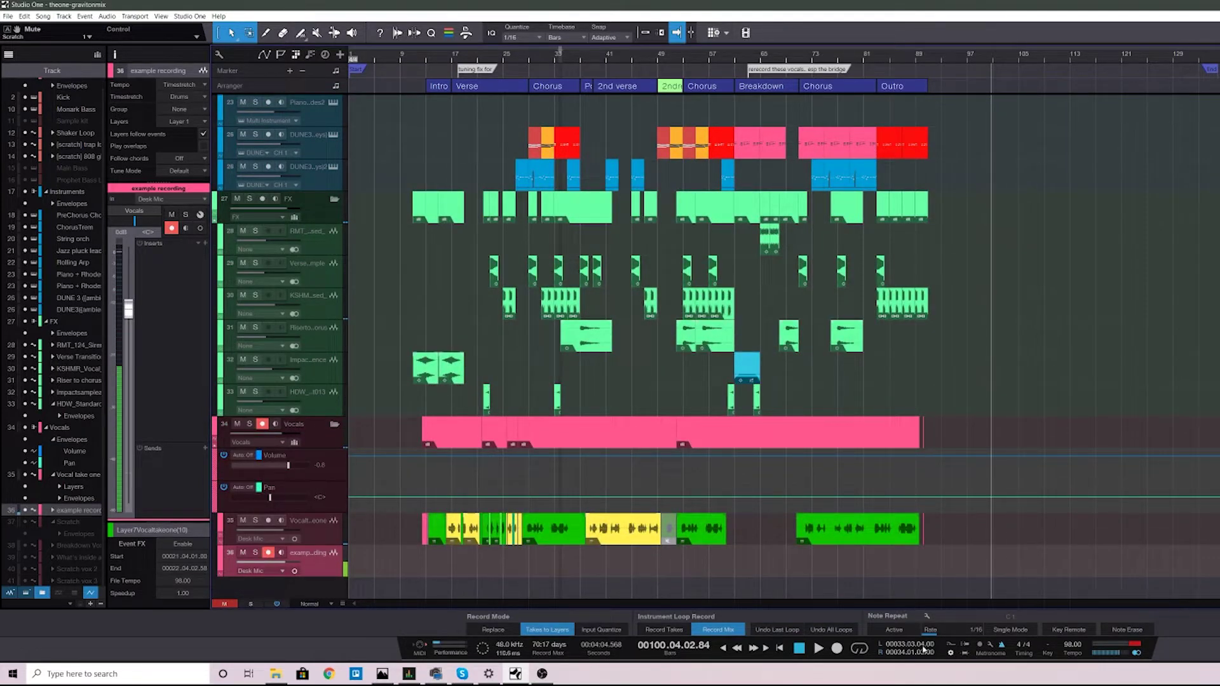
Hide the Record panel and record a first take on the example recording track from bar 100 to about bar 107
{"action": "left_click", "coordinate": [951, 653]}
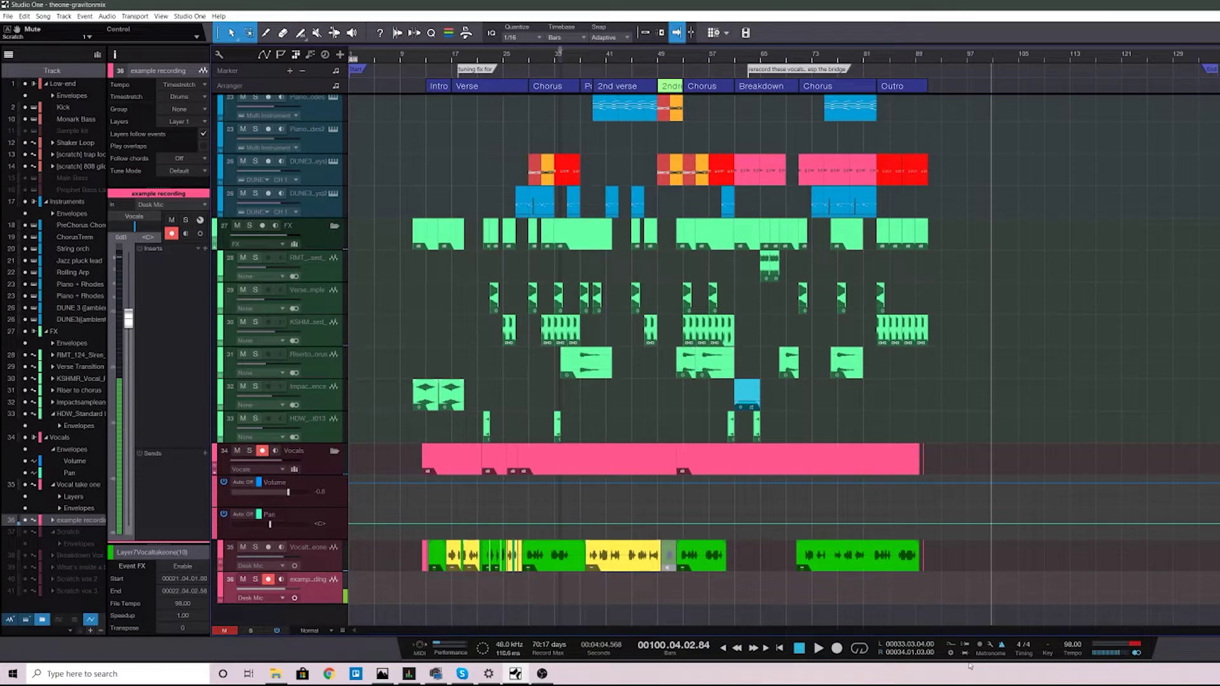
{"action": "left_click", "coordinate": [951, 654]}
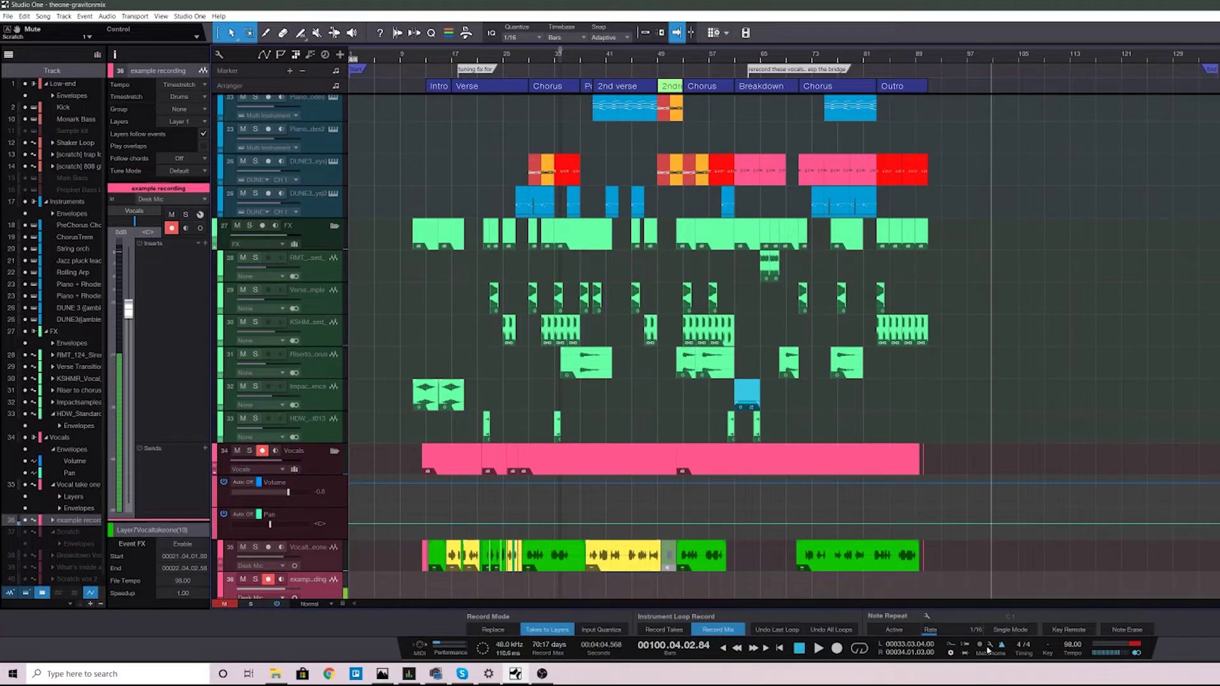
{"action": "left_click", "coordinate": [952, 653]}
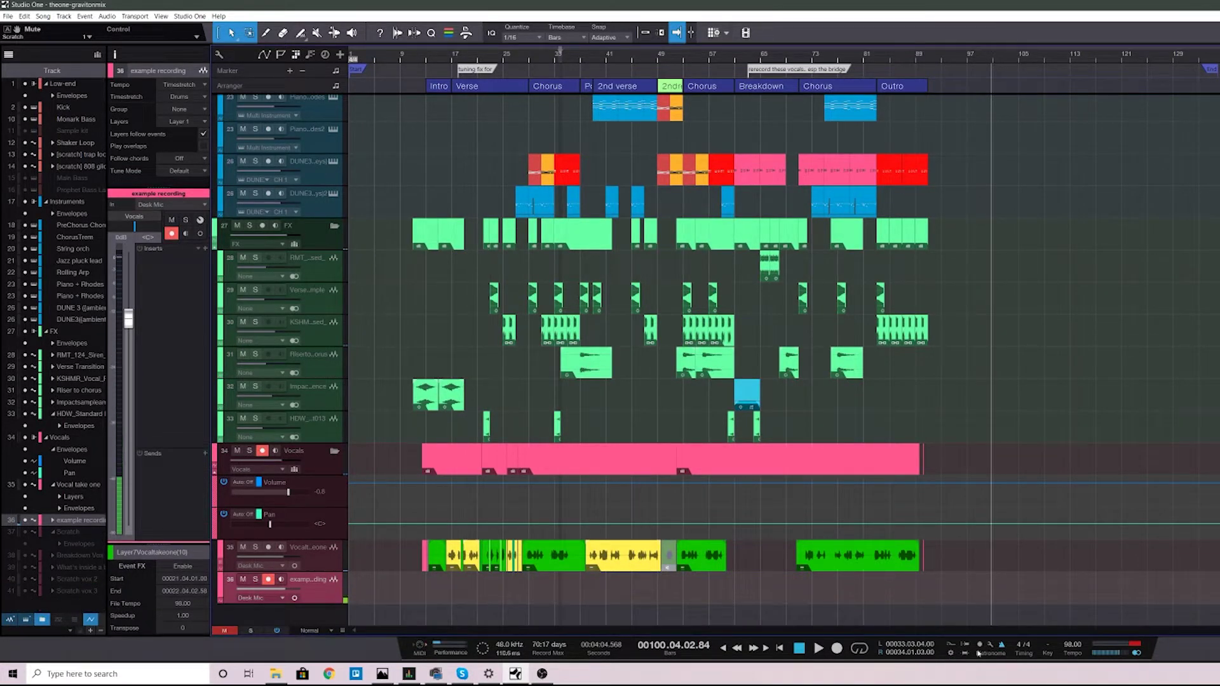
{"action": "left_click", "coordinate": [836, 648]}
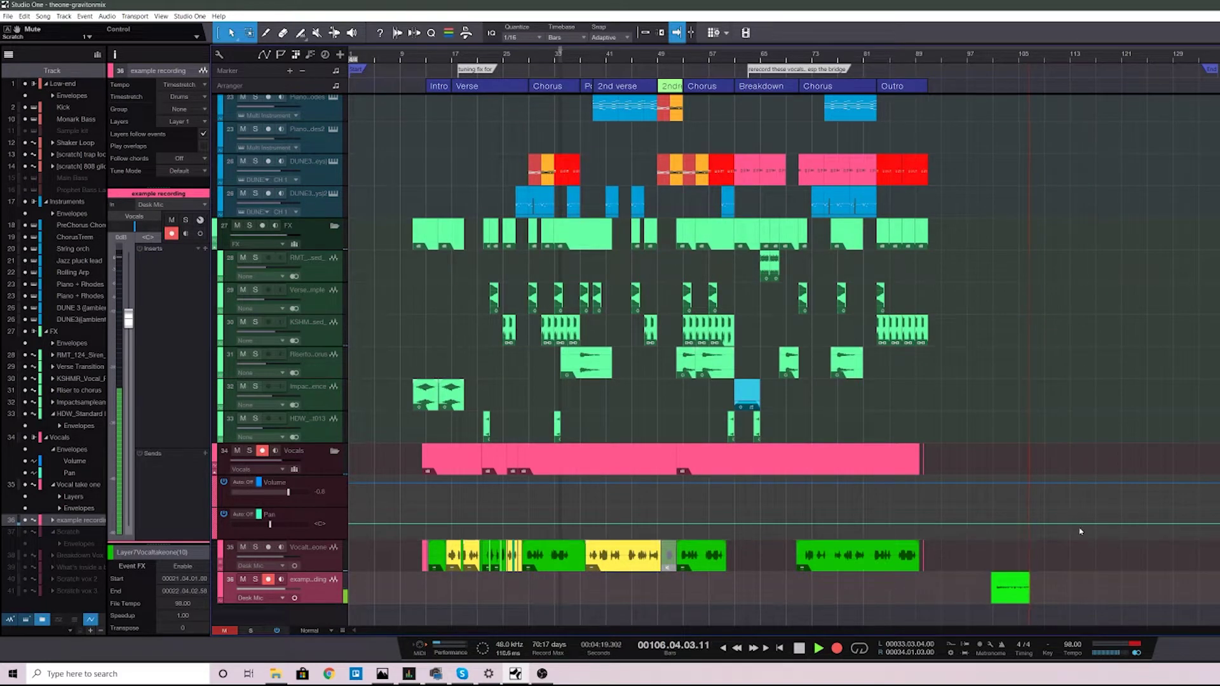
{"action": "key", "text": "space"}
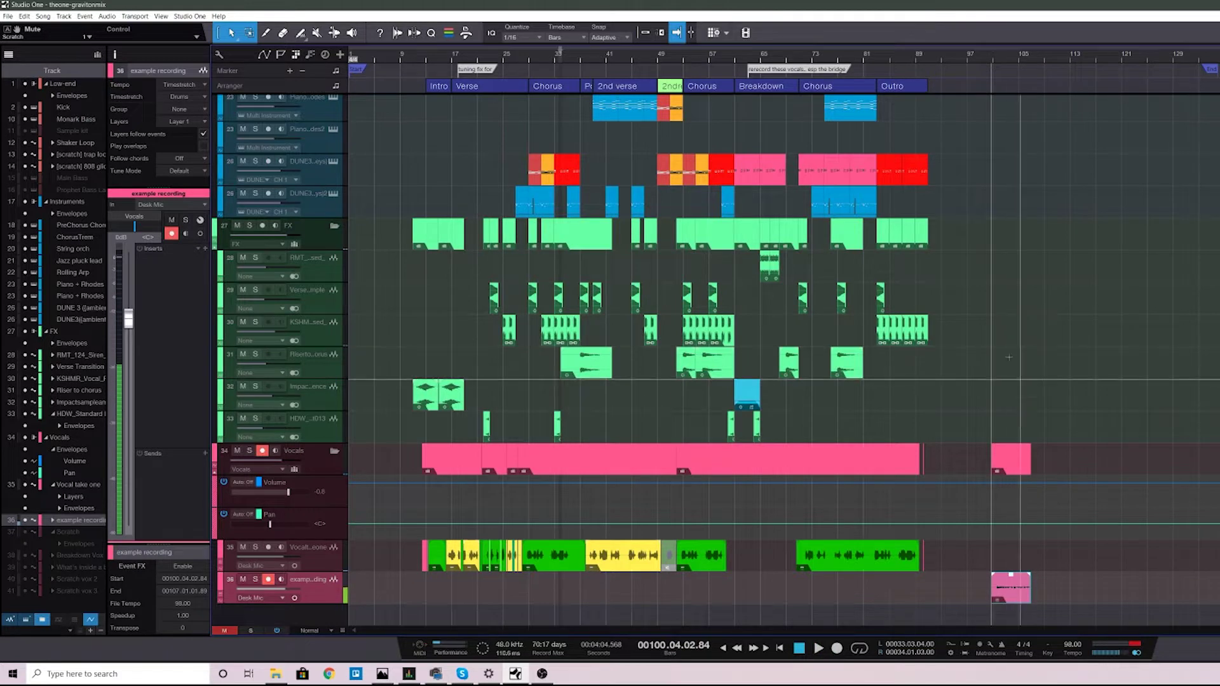
Expand the example recording track's layers to examine the recorded take, and collapse them again
{"action": "right_click", "coordinate": [328, 588]}
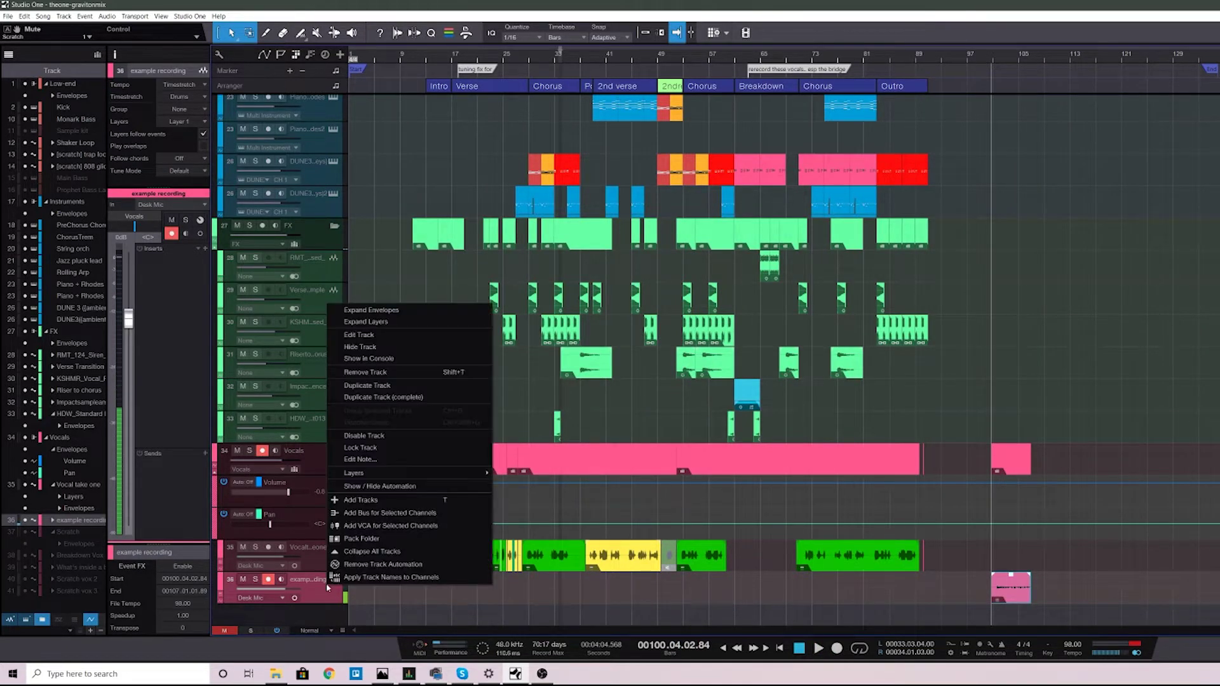
{"action": "left_click", "coordinate": [359, 324]}
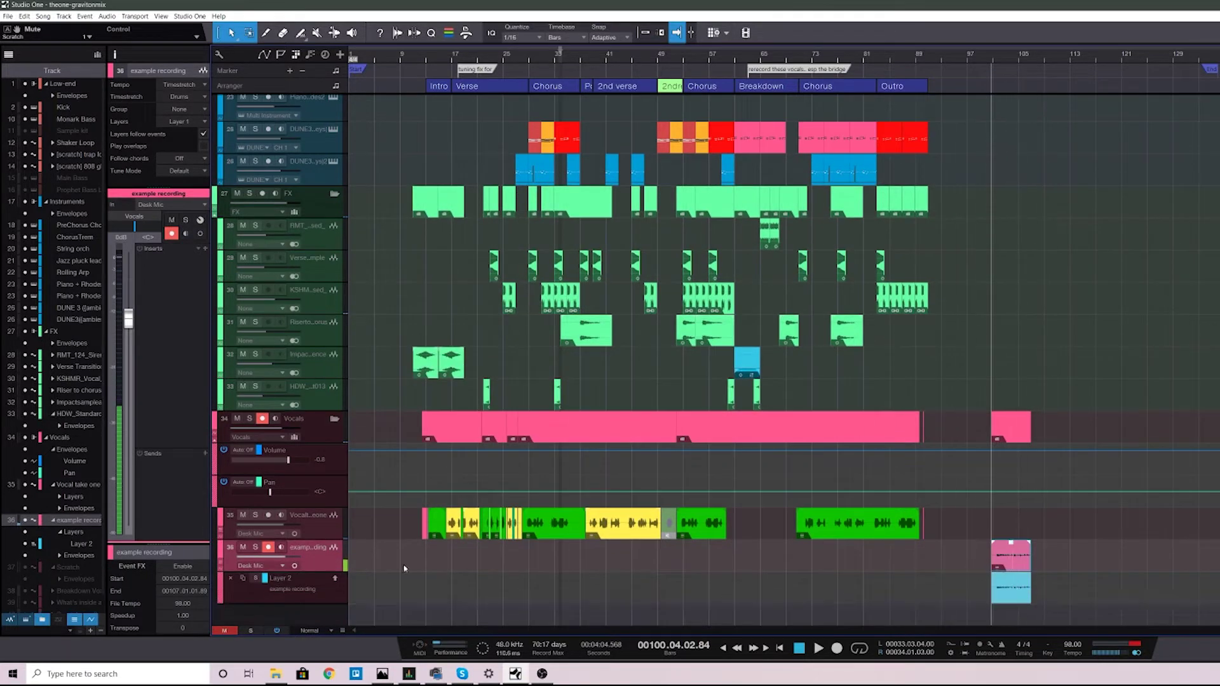
{"action": "right_click", "coordinate": [321, 558]}
{"action": "left_click", "coordinate": [359, 290]}
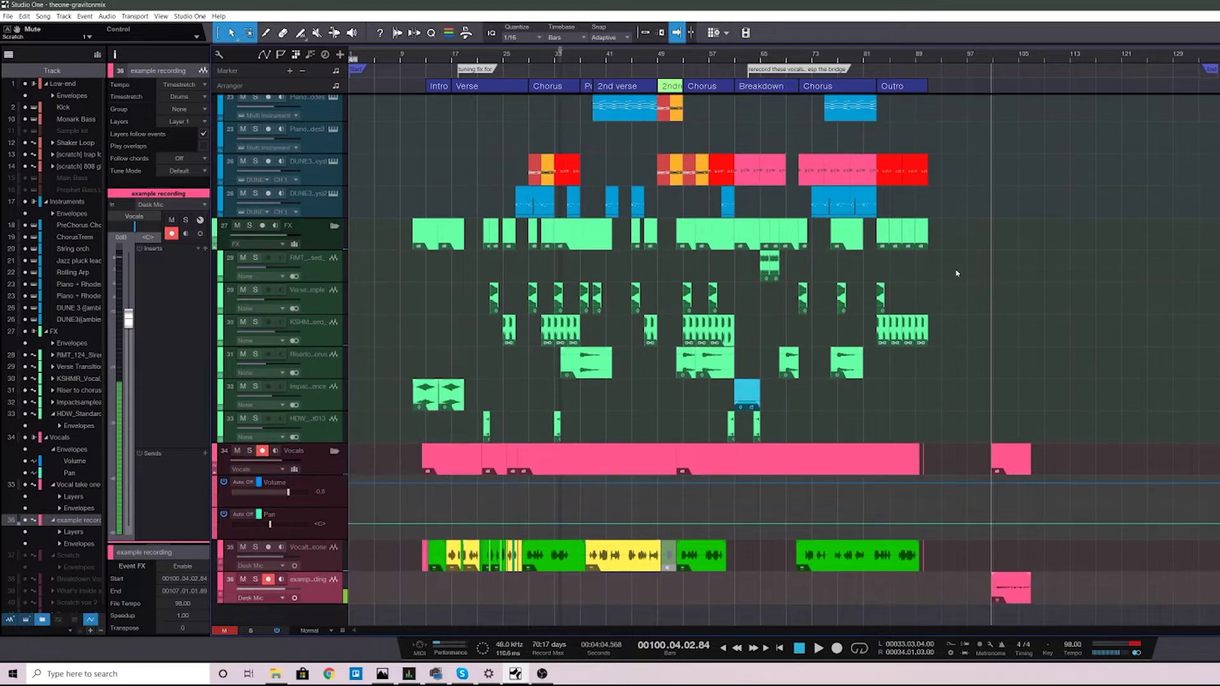
Record a second take over the first from about bar 99 to bar 107, checking the Takes to Layers record mode while recording
{"action": "left_click", "coordinate": [982, 65]}
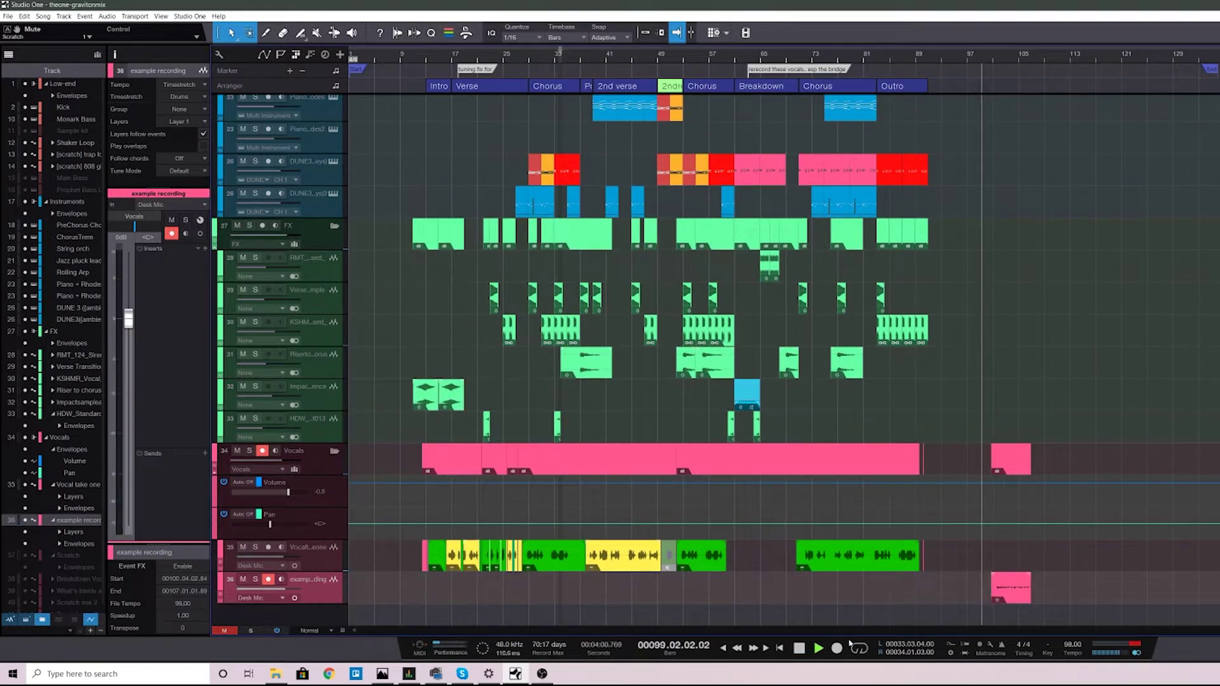
{"action": "left_click", "coordinate": [837, 648]}
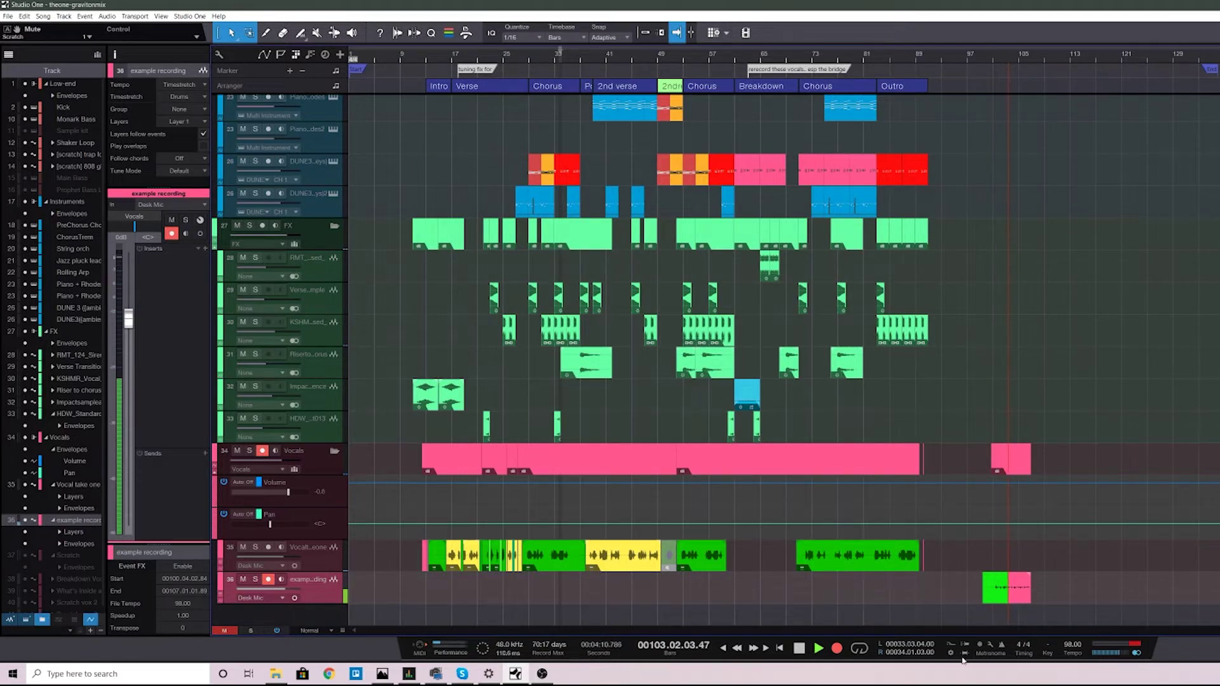
{"action": "key", "text": "alt+shift+r"}
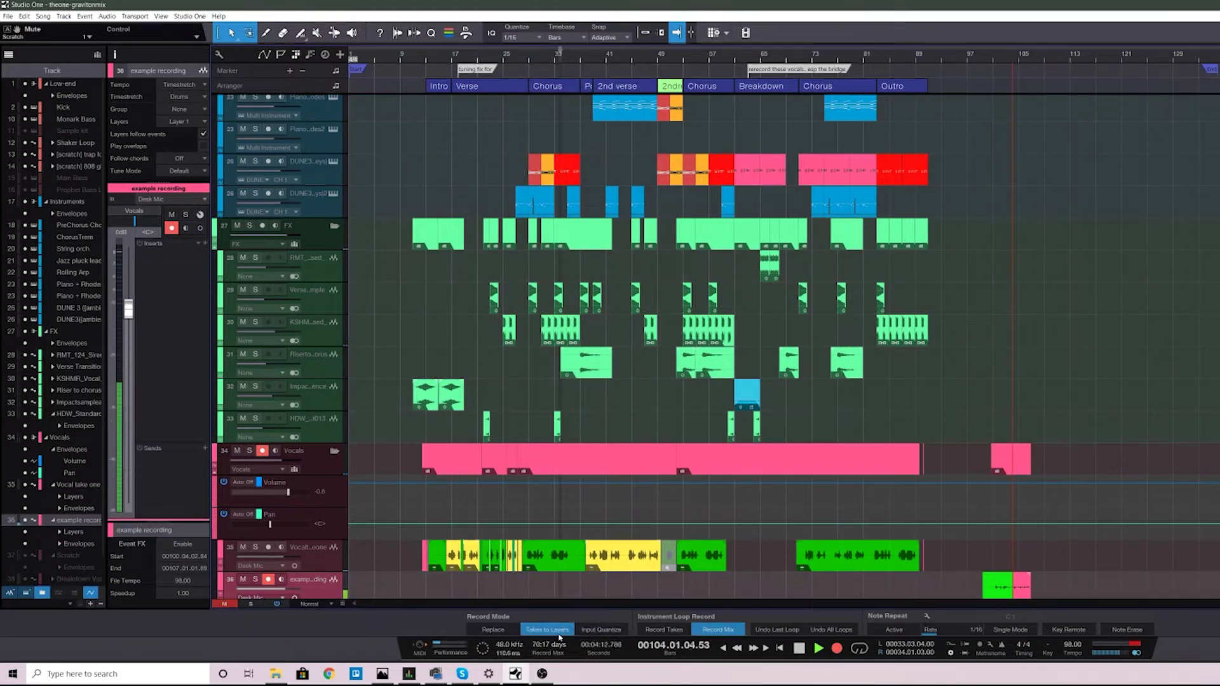
{"action": "key", "text": "alt+shift+r"}
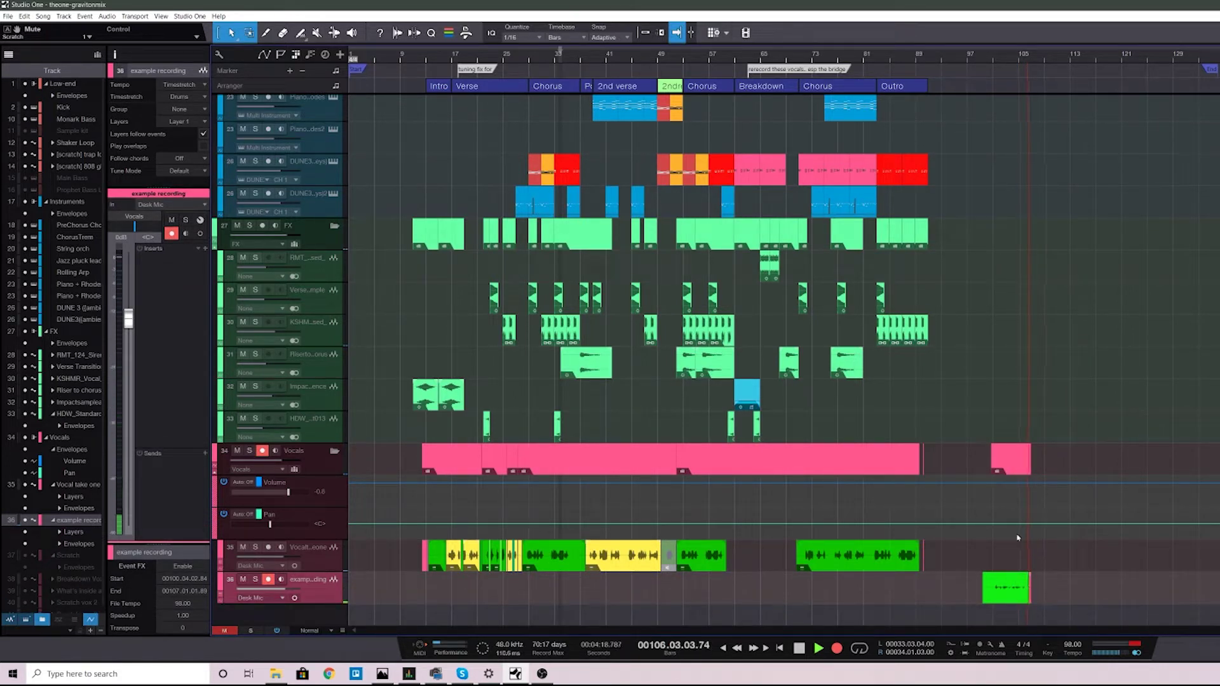
{"action": "key", "text": "space"}
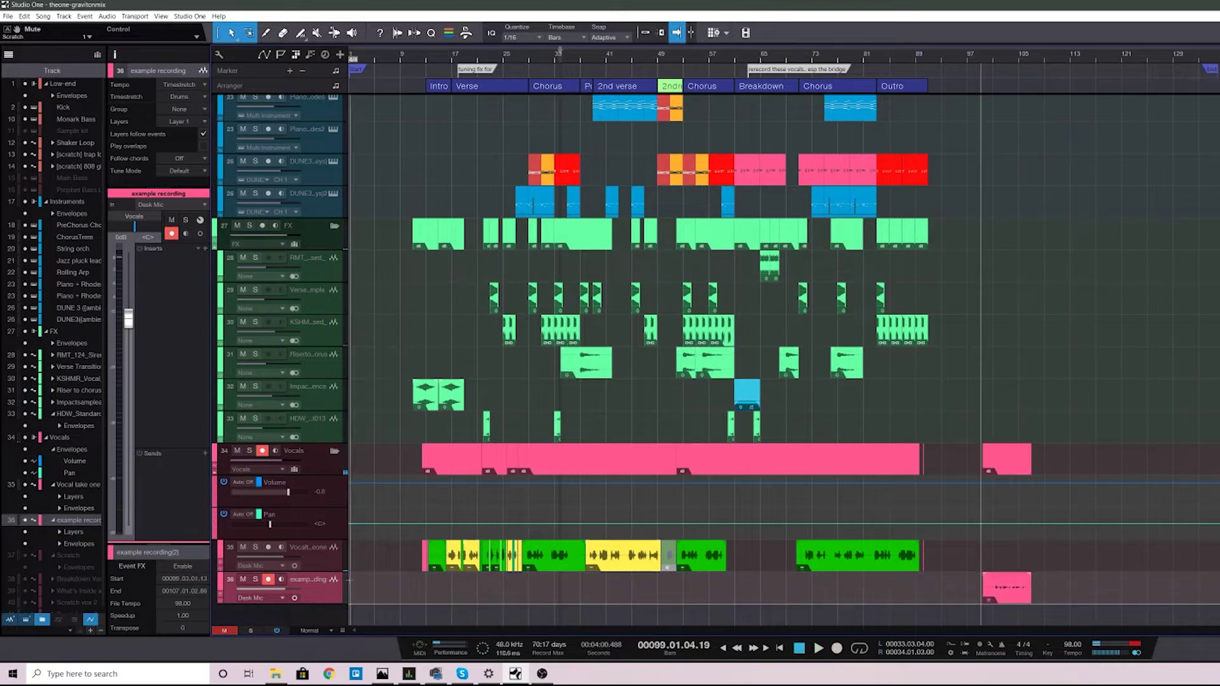
Expand the example recording track's layers to show both recorded takes between bars 99 and 107
{"action": "right_click", "coordinate": [324, 310]}
{"action": "left_click", "coordinate": [362, 326]}
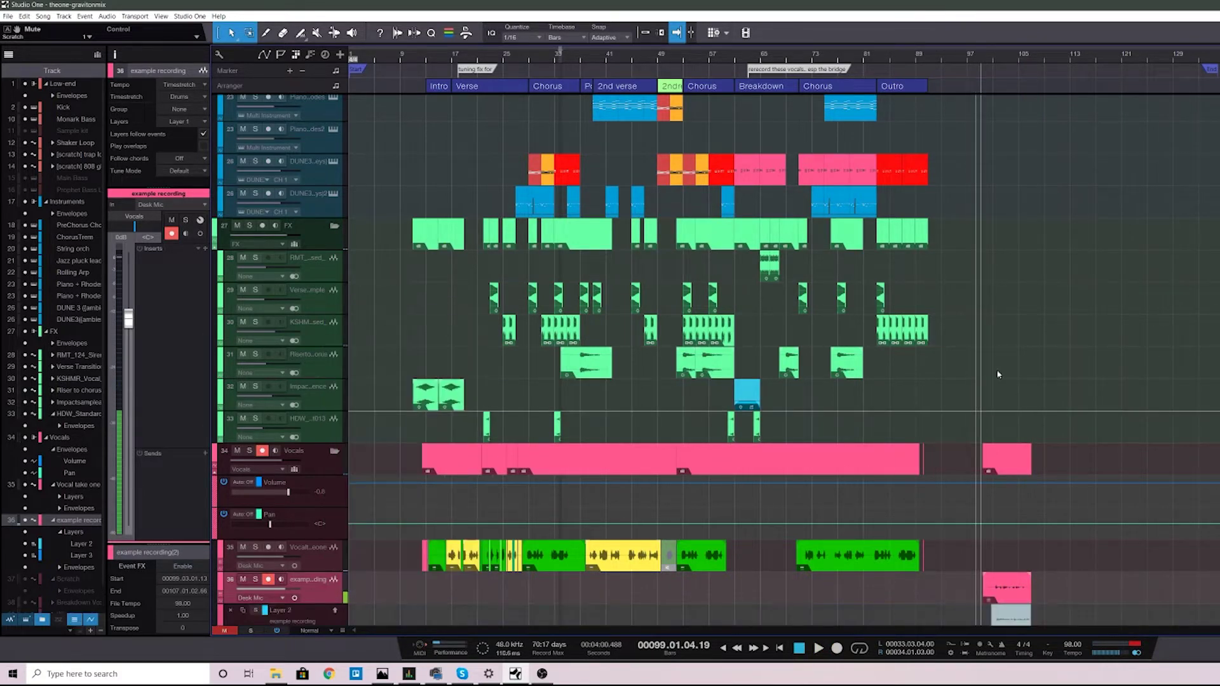
{"action": "scroll", "coordinate": [1010, 356], "scroll_direction": "down", "scroll_amount": 2}
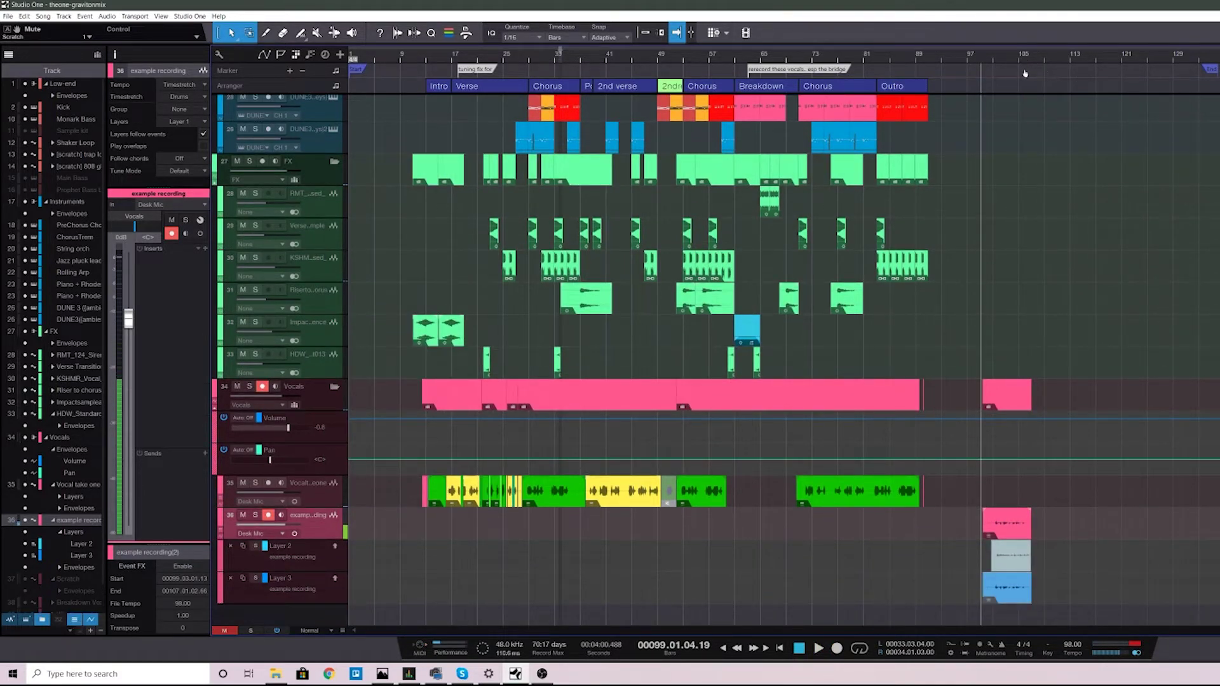
{"action": "left_click_drag", "start_coordinate": [1025, 74], "coordinate": [1025, 185]}
{"action": "scroll", "coordinate": [1013, 342], "scroll_direction": "up", "scroll_amount": 2}
{"action": "scroll", "coordinate": [1013, 427], "scroll_direction": "down", "scroll_amount": 1}
{"action": "scroll", "coordinate": [1030, 499], "scroll_direction": "up", "scroll_amount": 2}
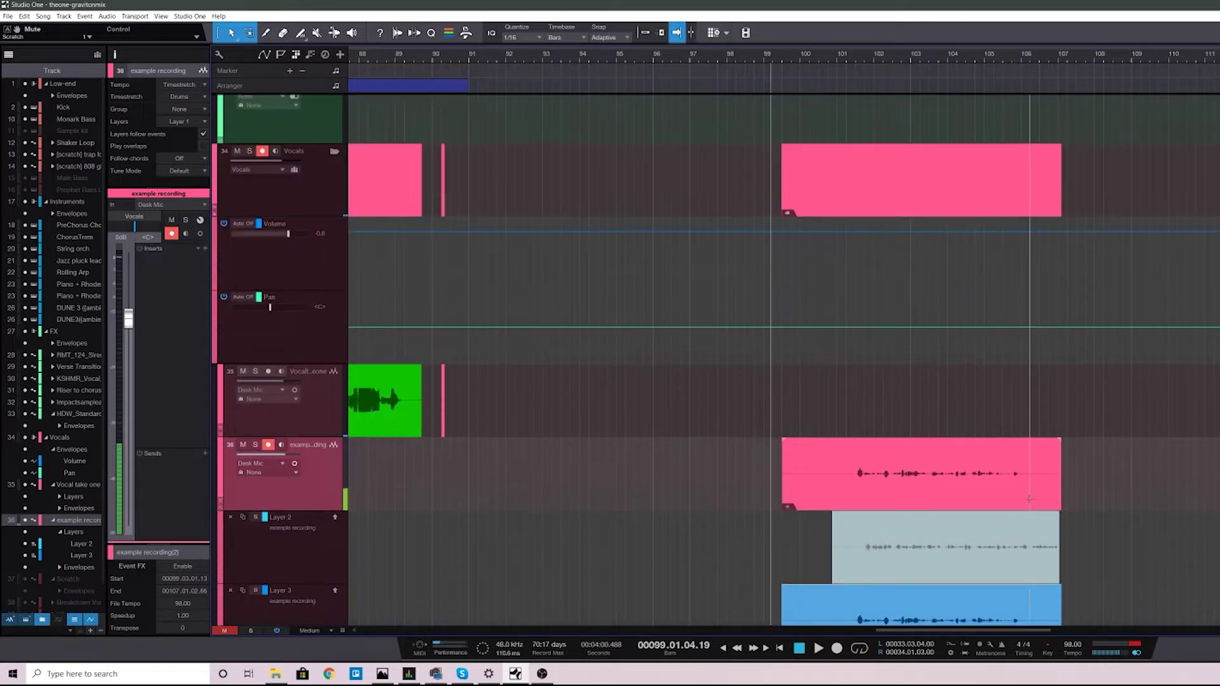
{"action": "scroll", "coordinate": [1029, 500], "scroll_direction": "down", "scroll_amount": 1}
Play back the second take from about bar 101 and raise the example recording track's volume to about +6.8 dB
{"action": "left_click", "coordinate": [835, 56]}
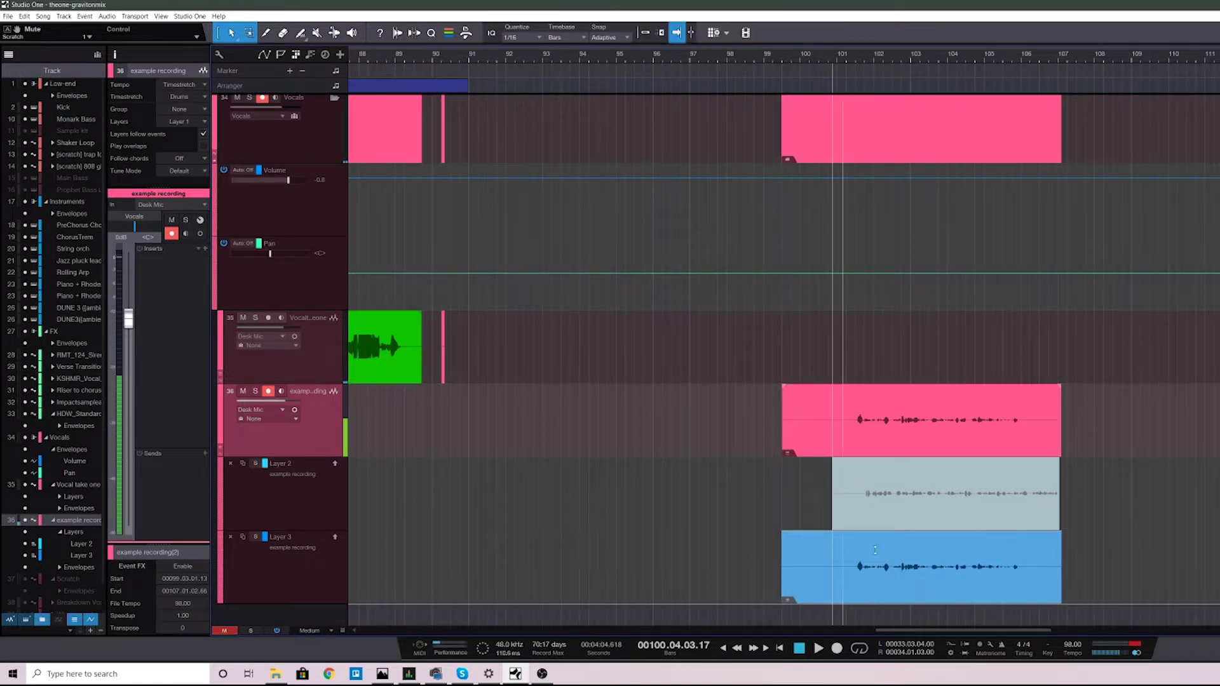
{"action": "key", "text": "space"}
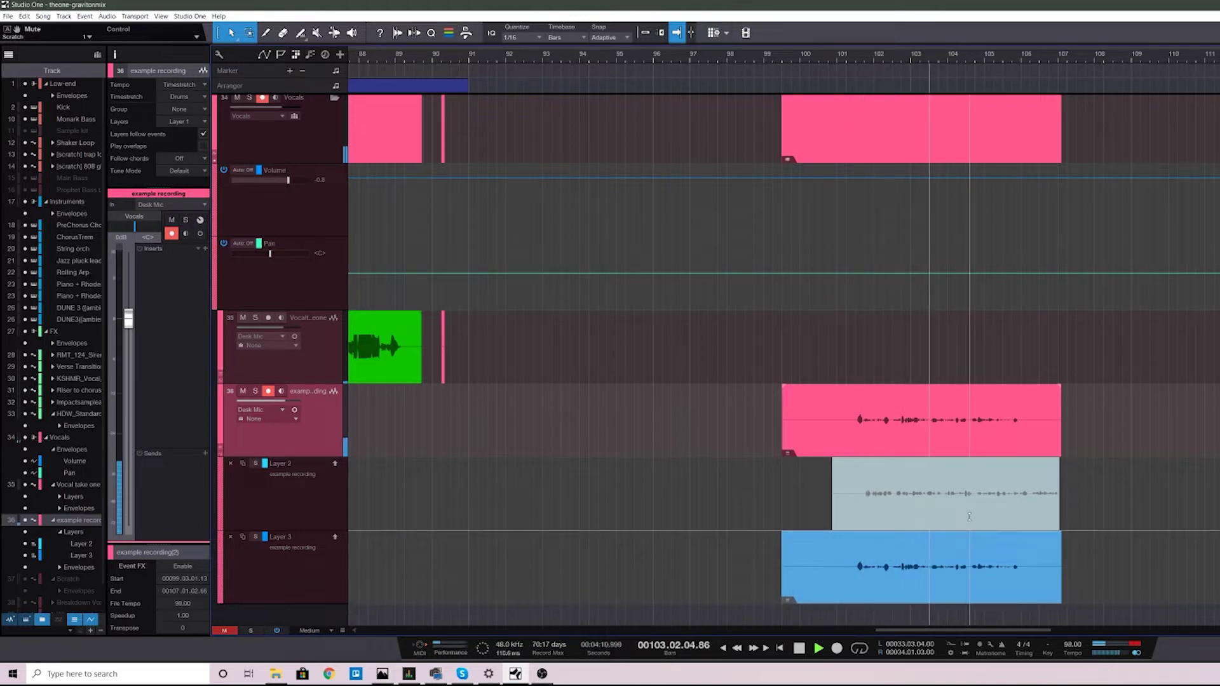
{"action": "left_click_drag", "start_coordinate": [284, 401], "coordinate": [299, 407]}
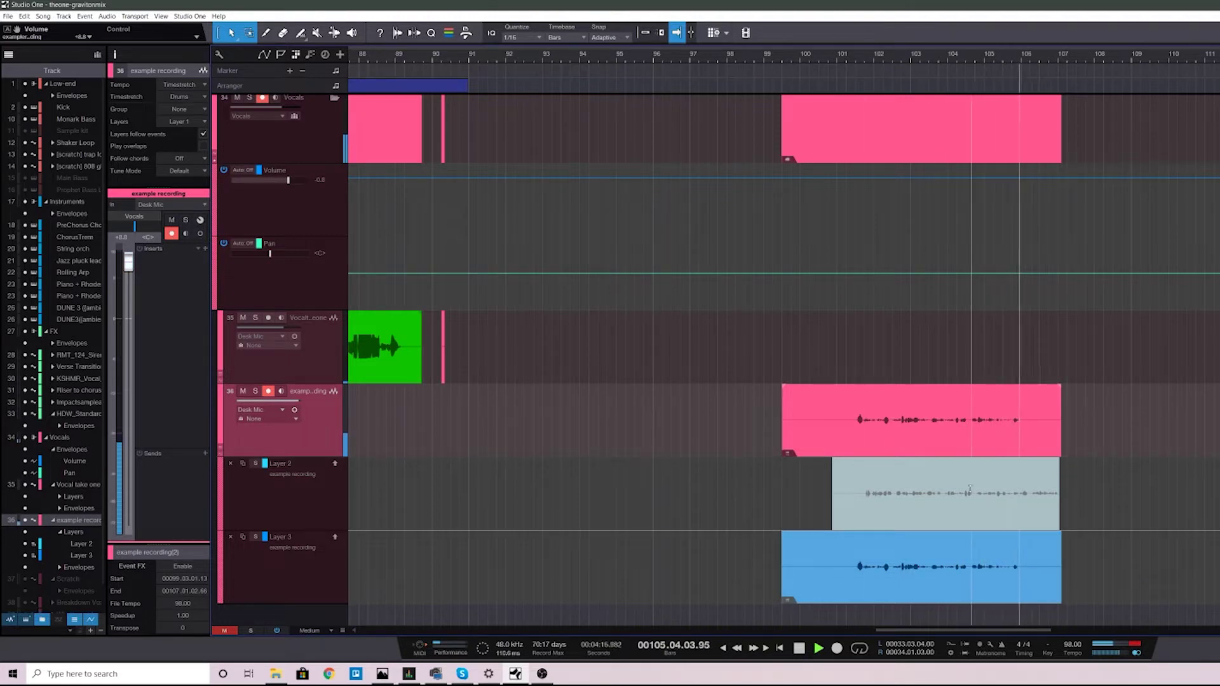
{"action": "key", "text": "space"}
{"action": "left_click", "coordinate": [919, 62]}
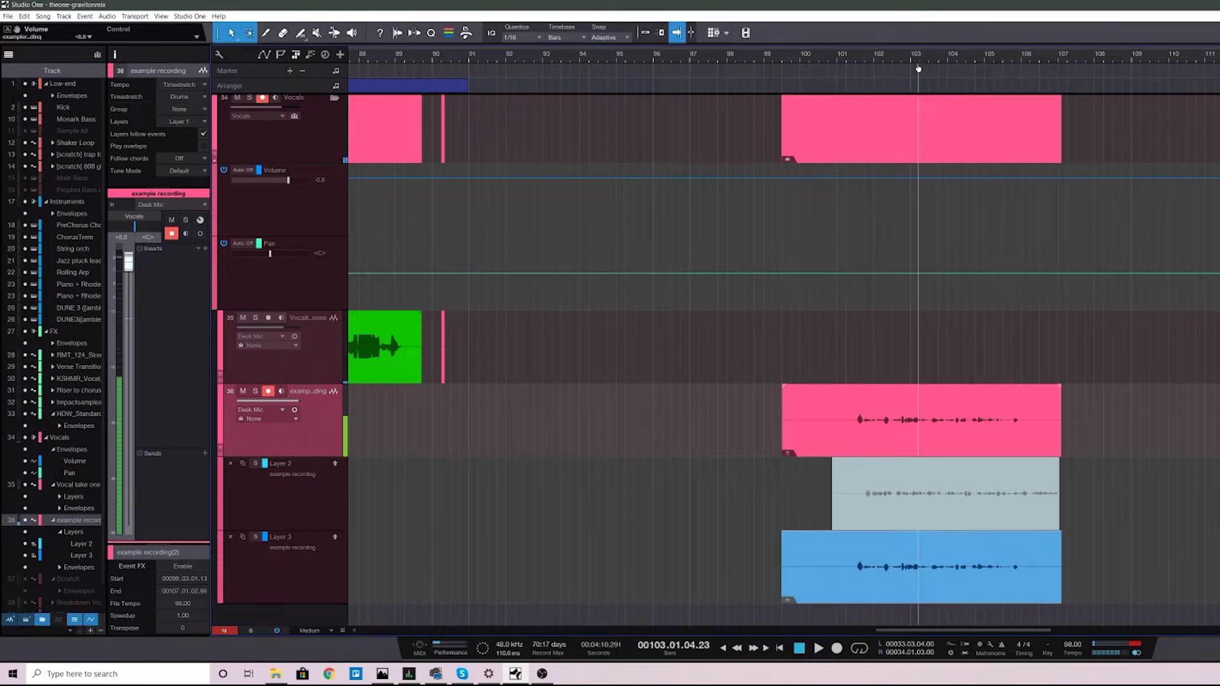
Comp the first take from Layer 2 into the example recording track from about bar 101 to 107 and play it back
{"action": "left_click_drag", "start_coordinate": [919, 69], "coordinate": [906, 80]}
{"action": "left_click_drag", "start_coordinate": [584, 494], "coordinate": [1219, 495]}
{"action": "key", "text": "space"}
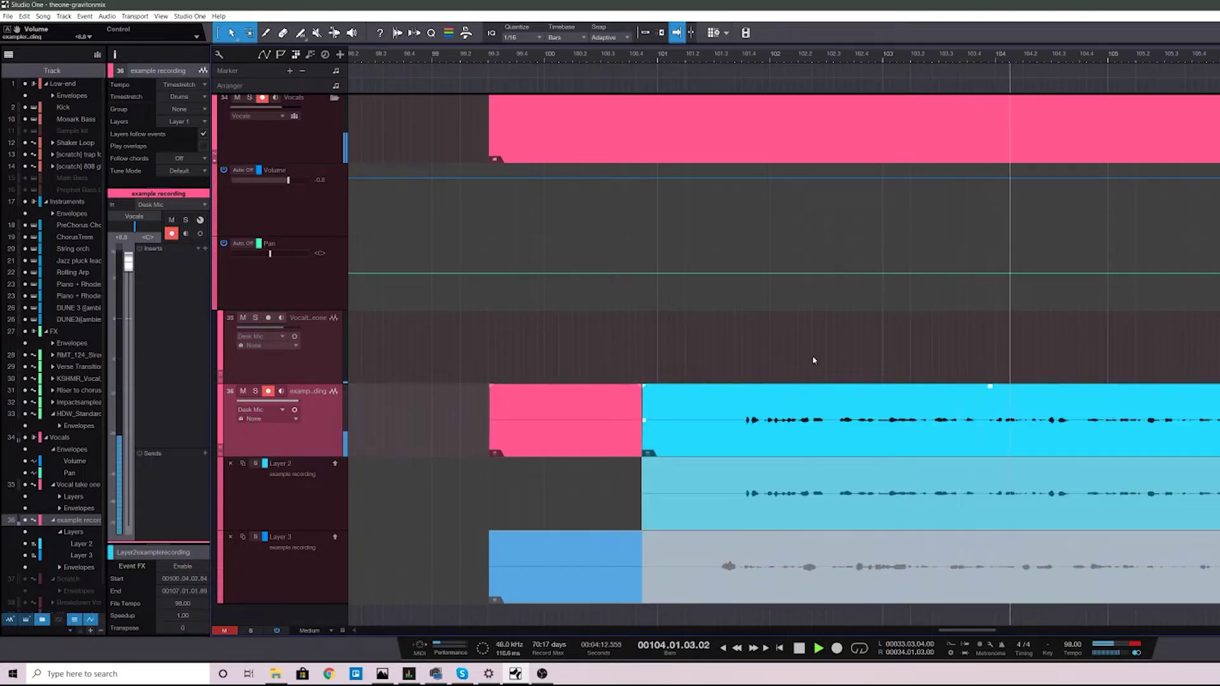
{"action": "scroll", "coordinate": [814, 369], "scroll_direction": "up", "scroll_amount": 1}
{"action": "scroll", "coordinate": [826, 372], "scroll_direction": "down", "scroll_amount": 1}
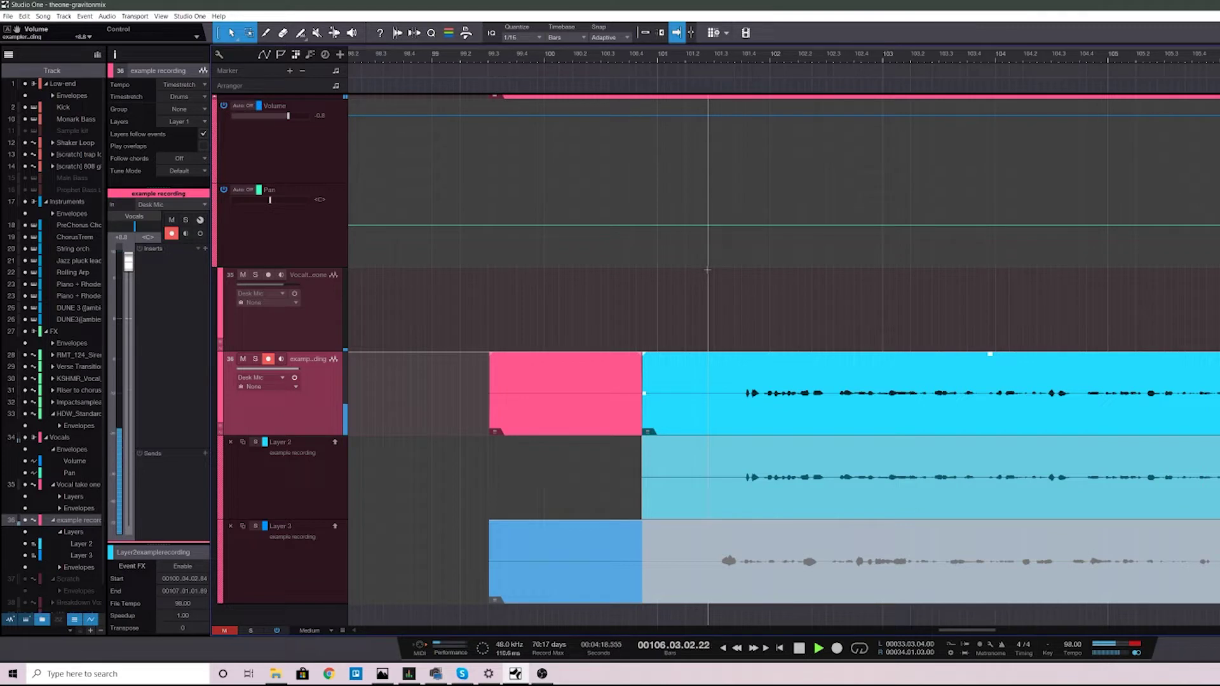
{"action": "key", "text": "space"}
Rename the example recording track's Layer 2 as "This was first" and Layer 3 as "This was second"
{"action": "left_click_drag", "start_coordinate": [803, 61], "coordinate": [747, 59]}
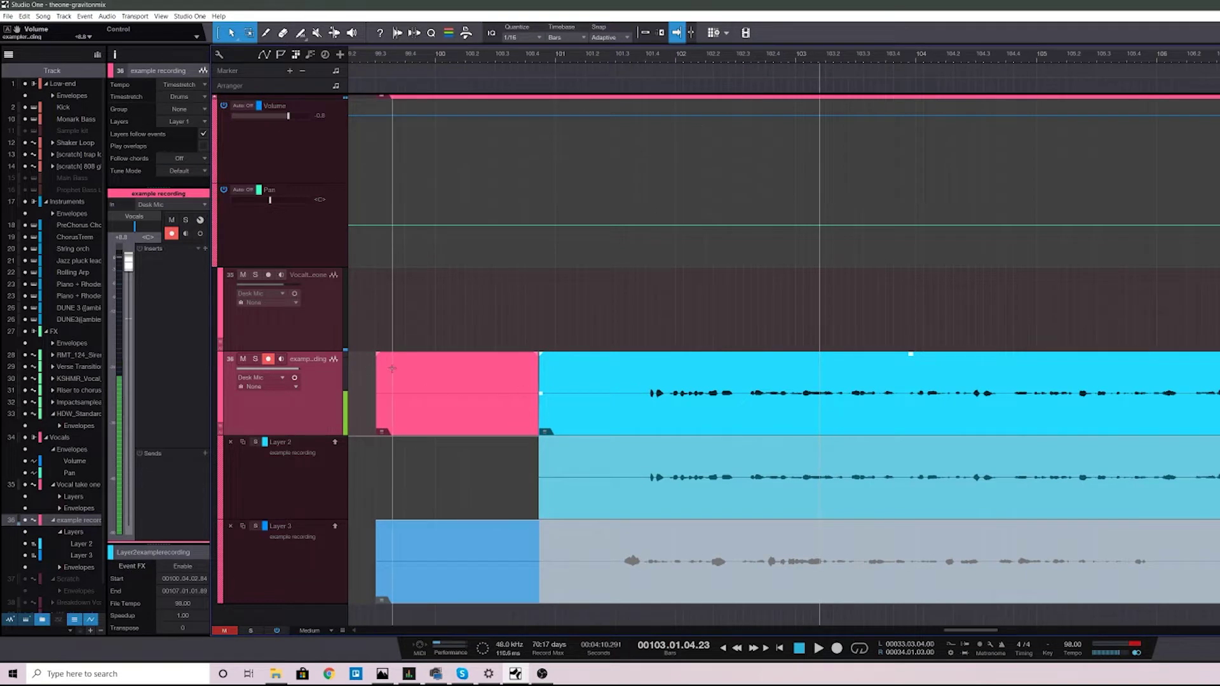
{"action": "right_click", "coordinate": [316, 364]}
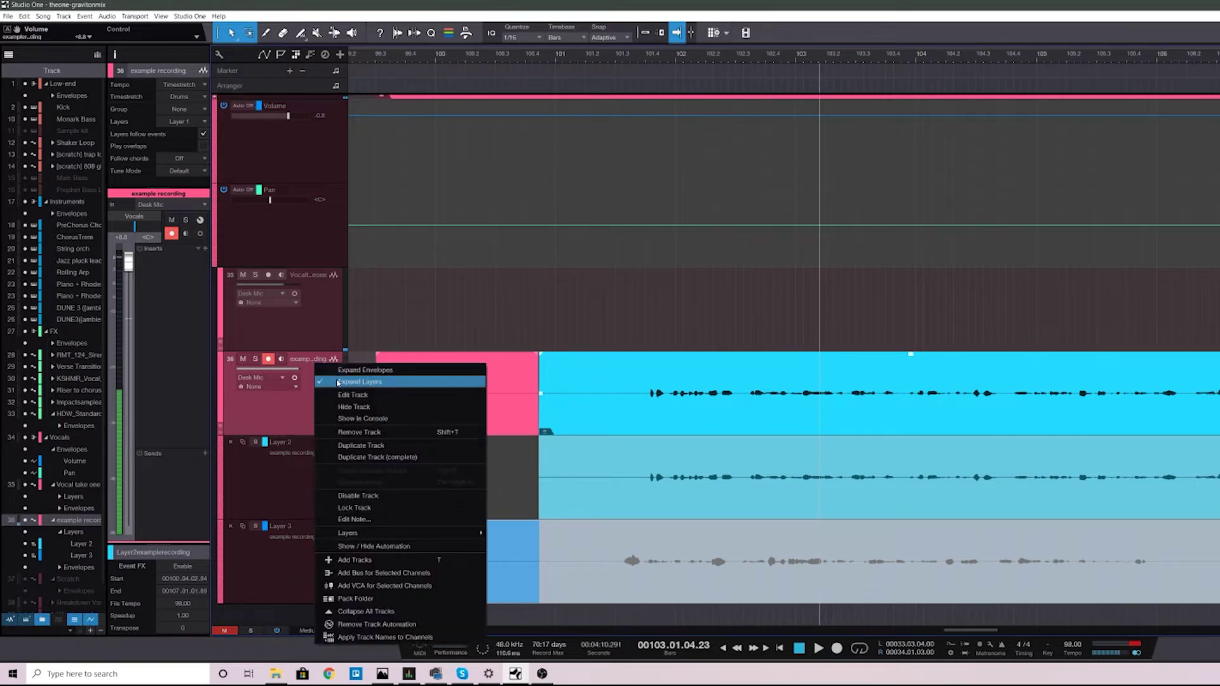
{"action": "left_click", "coordinate": [287, 402]}
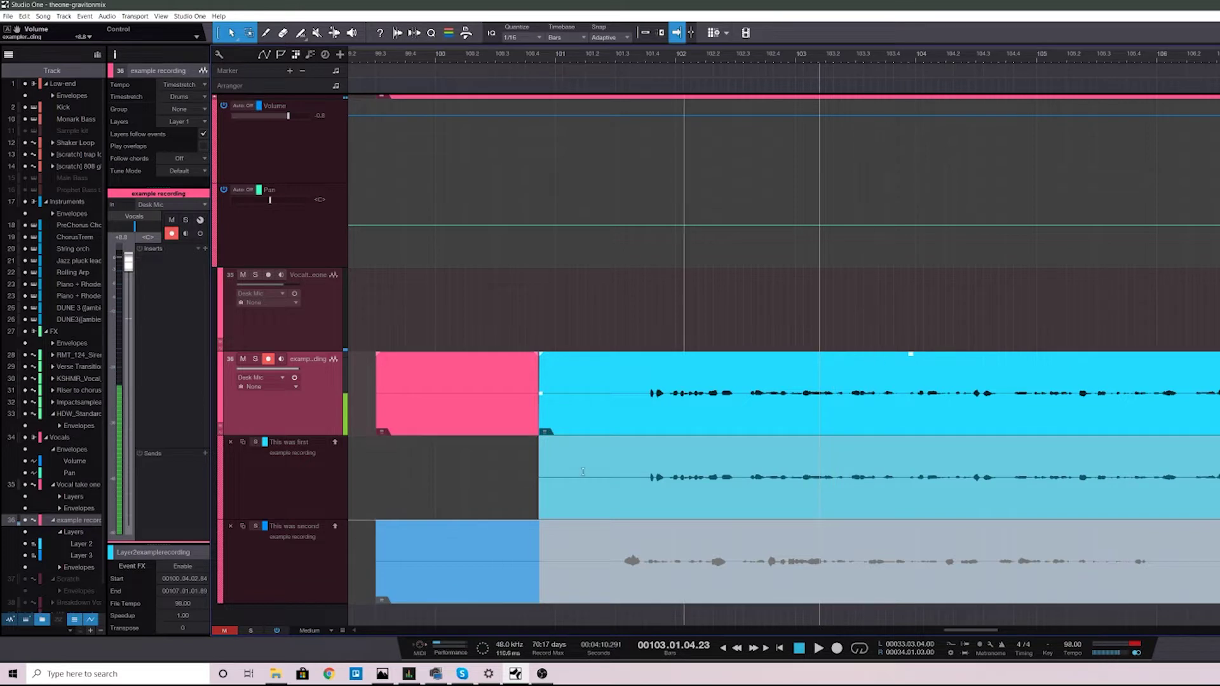
Audition the "This was second" layer as the track's active layer, switch back to Layer 1 and play it from about bar 101
{"action": "left_click", "coordinate": [336, 527]}
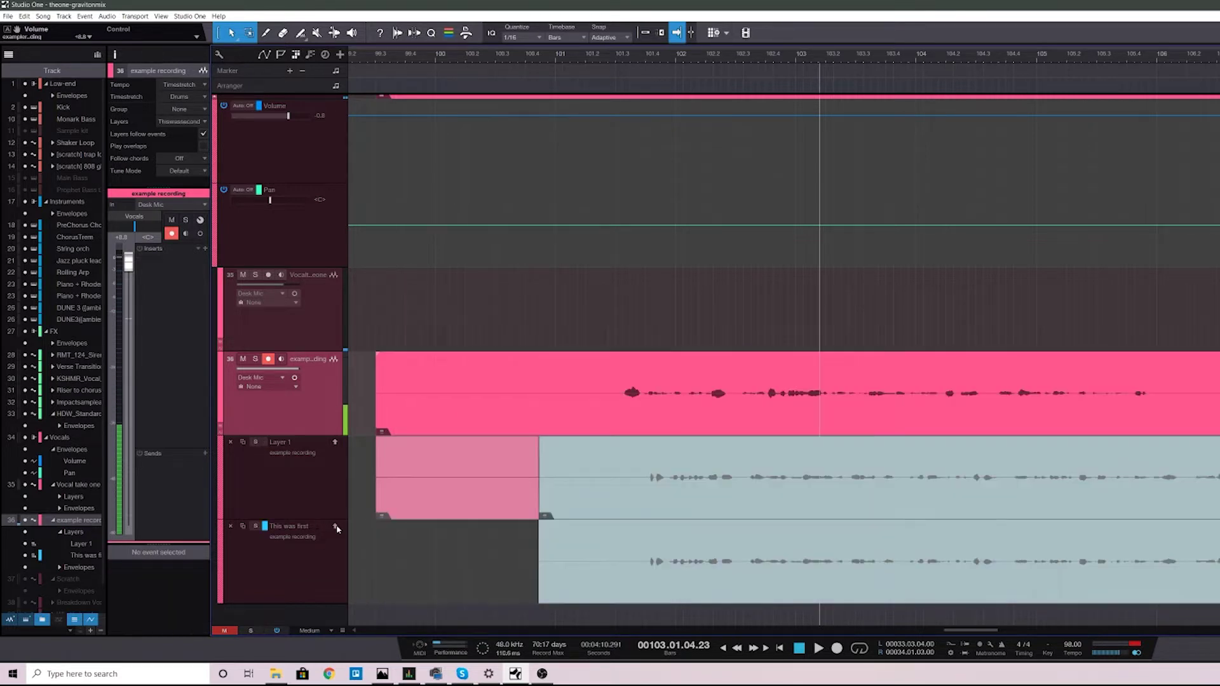
{"action": "left_click", "coordinate": [611, 56]}
{"action": "key", "text": "space"}
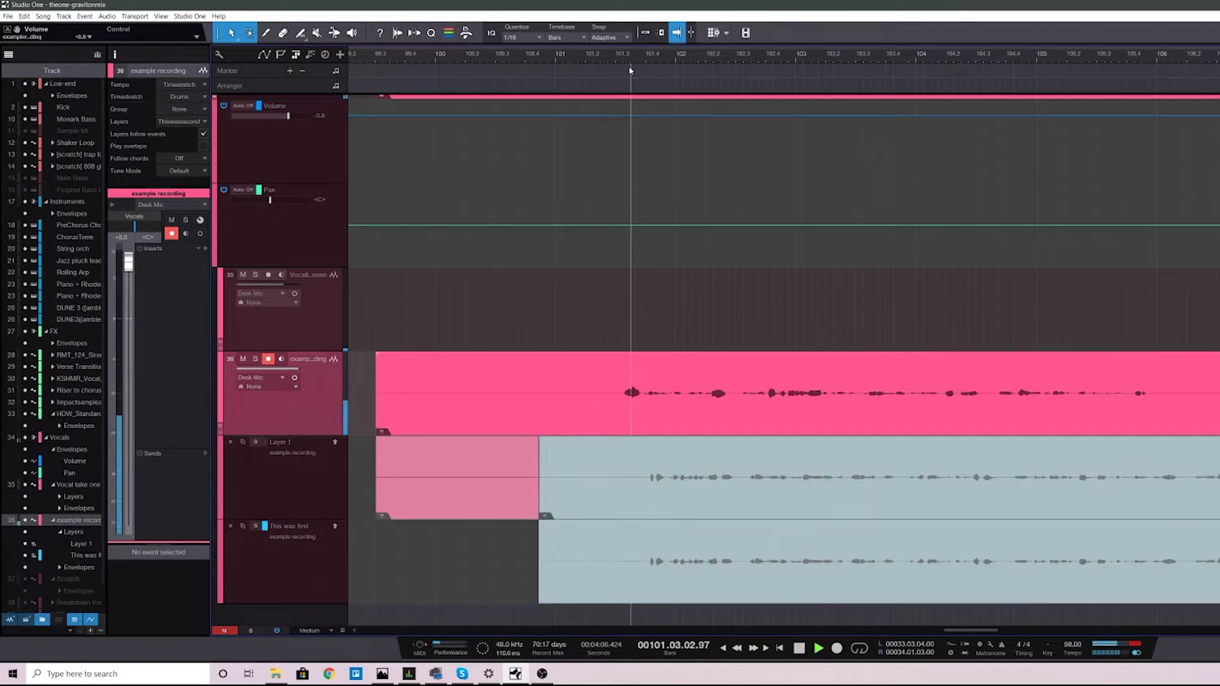
{"action": "key", "text": "space"}
{"action": "left_click", "coordinate": [335, 442]}
{"action": "key", "text": "space"}
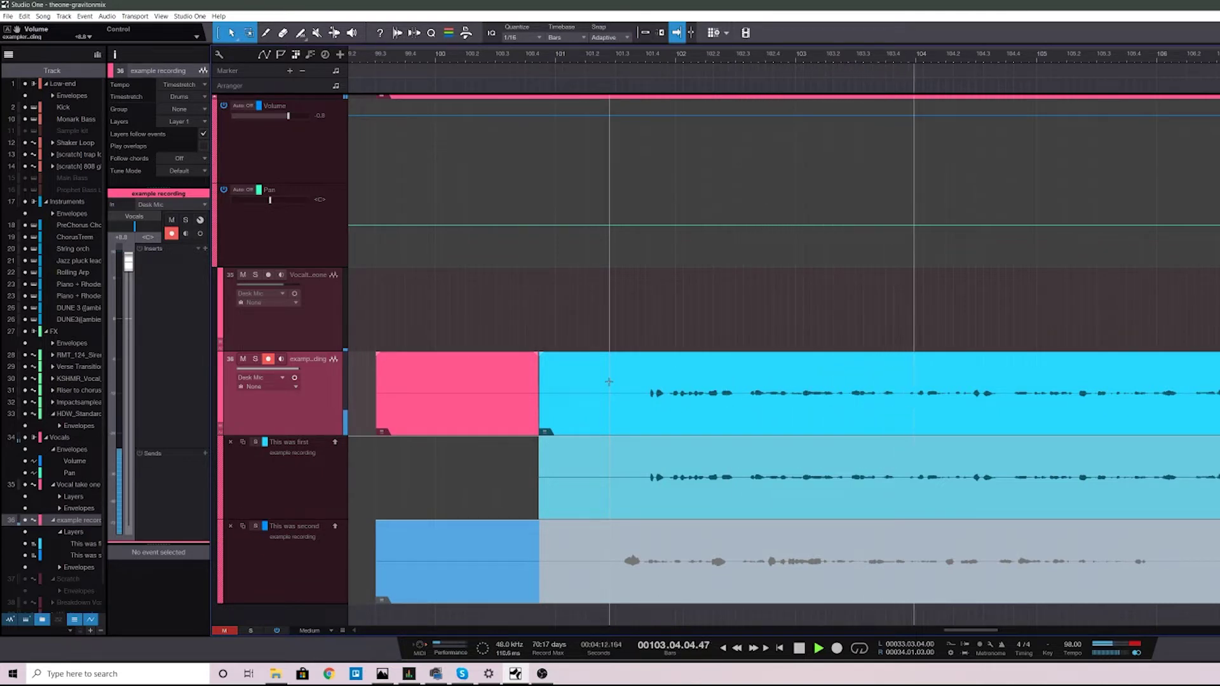
{"action": "key", "text": "space"}
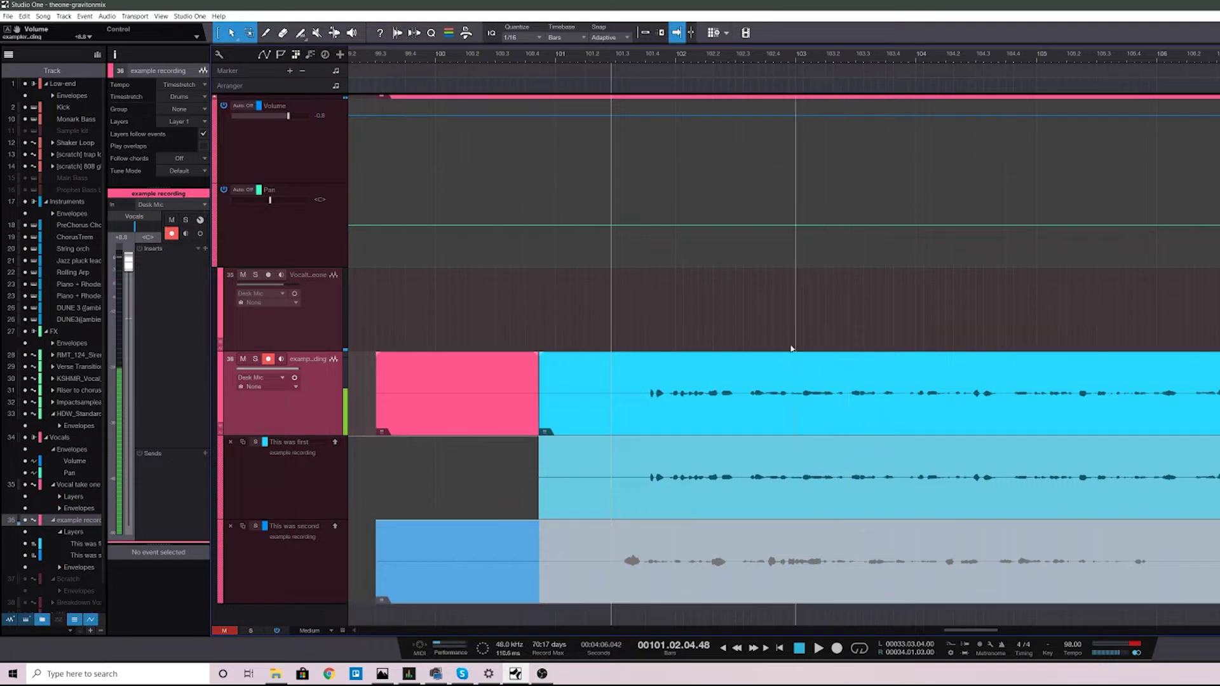
Comp short alternating segments of "This was first" and "This was second" between about bars 101.4 and 104, and play the result
{"action": "left_click_drag", "start_coordinate": [666, 56], "coordinate": [637, 74]}
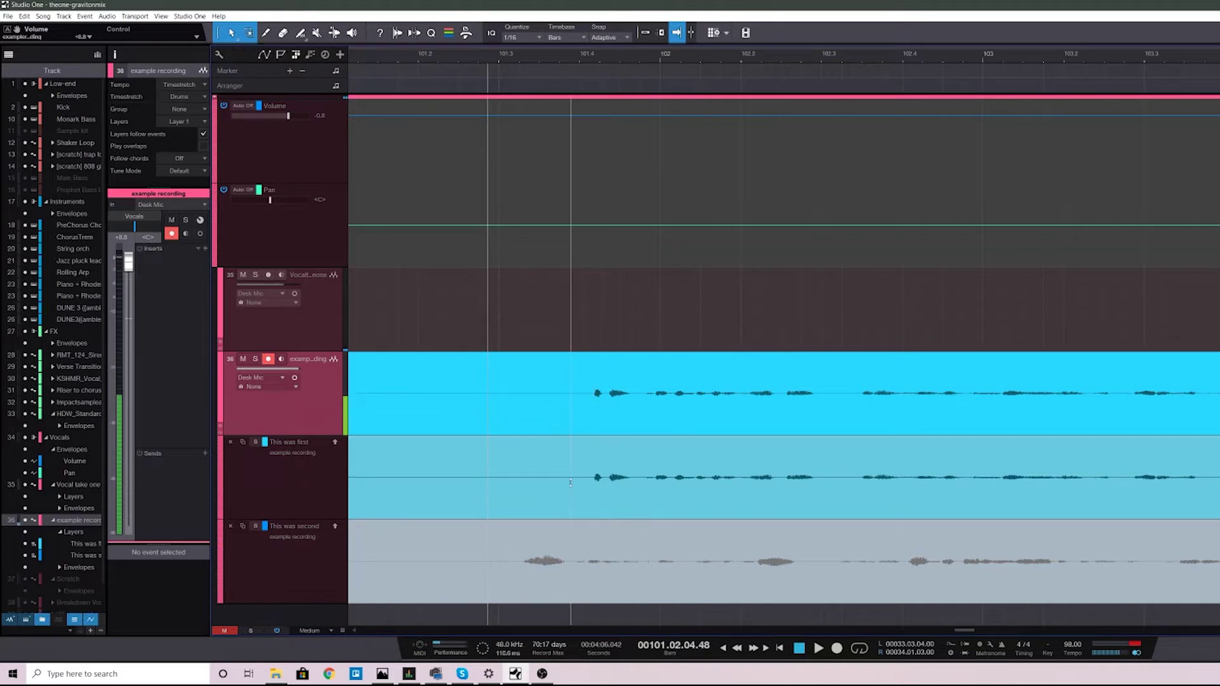
{"action": "left_click_drag", "start_coordinate": [582, 471], "coordinate": [637, 471]}
{"action": "left_click_drag", "start_coordinate": [749, 561], "coordinate": [806, 562]}
{"action": "left_click_drag", "start_coordinate": [856, 475], "coordinate": [910, 475]}
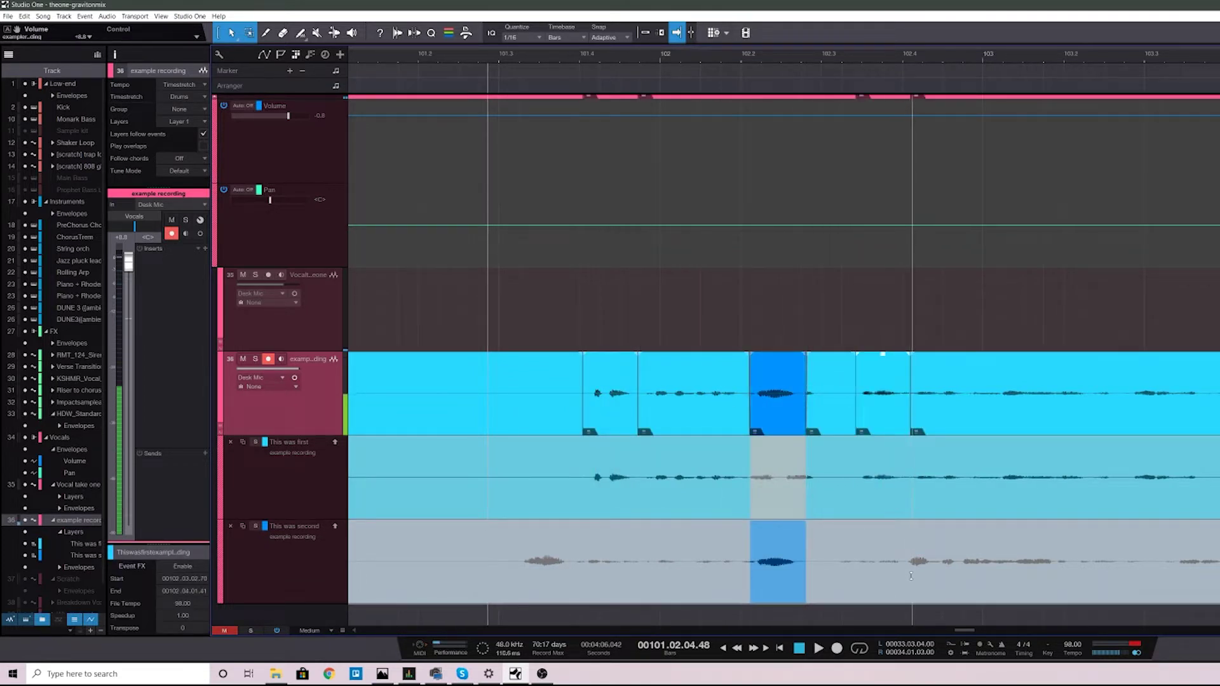
{"action": "left_click_drag", "start_coordinate": [906, 561], "coordinate": [981, 562]}
{"action": "left_click_drag", "start_coordinate": [995, 470], "coordinate": [1130, 471]}
{"action": "left_click_drag", "start_coordinate": [1167, 562], "coordinate": [1219, 562]}
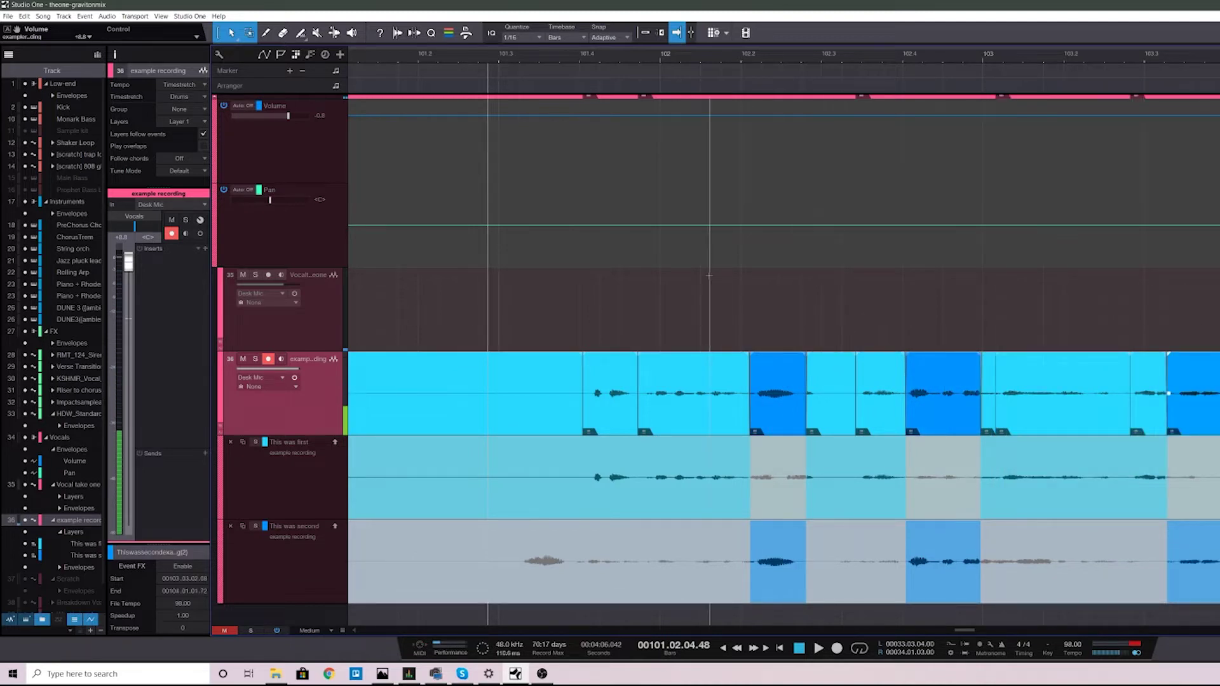
{"action": "scroll", "coordinate": [589, 68], "scroll_direction": "down", "scroll_amount": 3}
{"action": "key", "text": "space"}
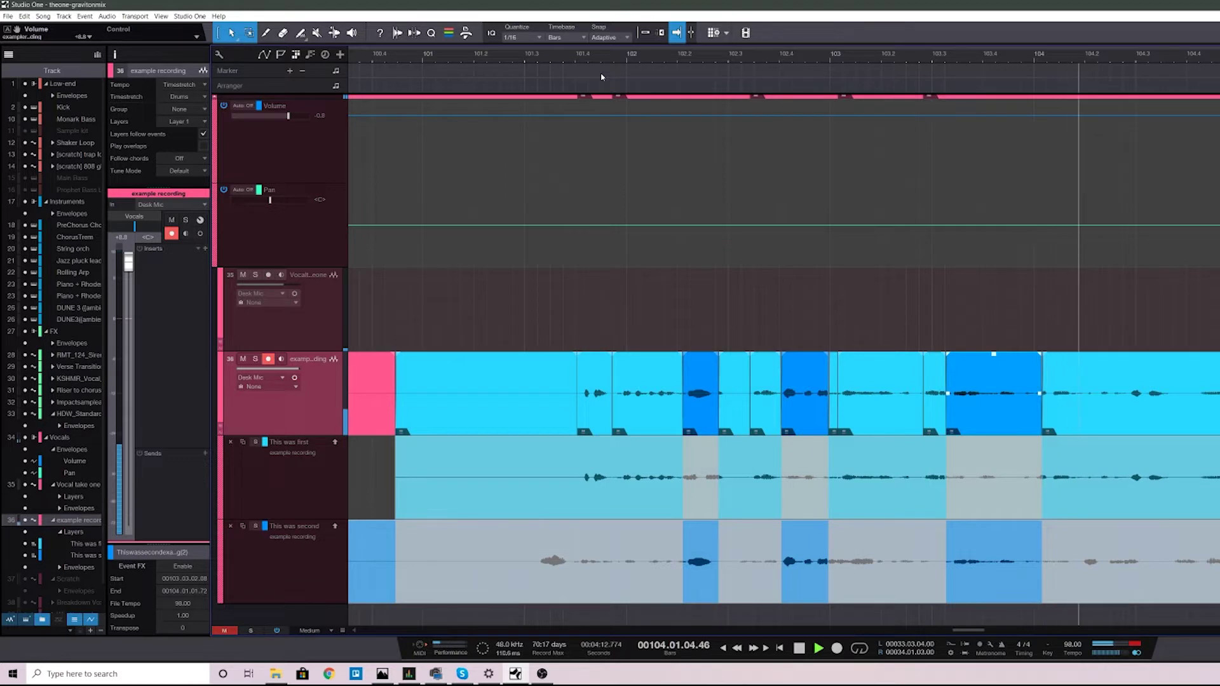
{"action": "key", "text": "space"}
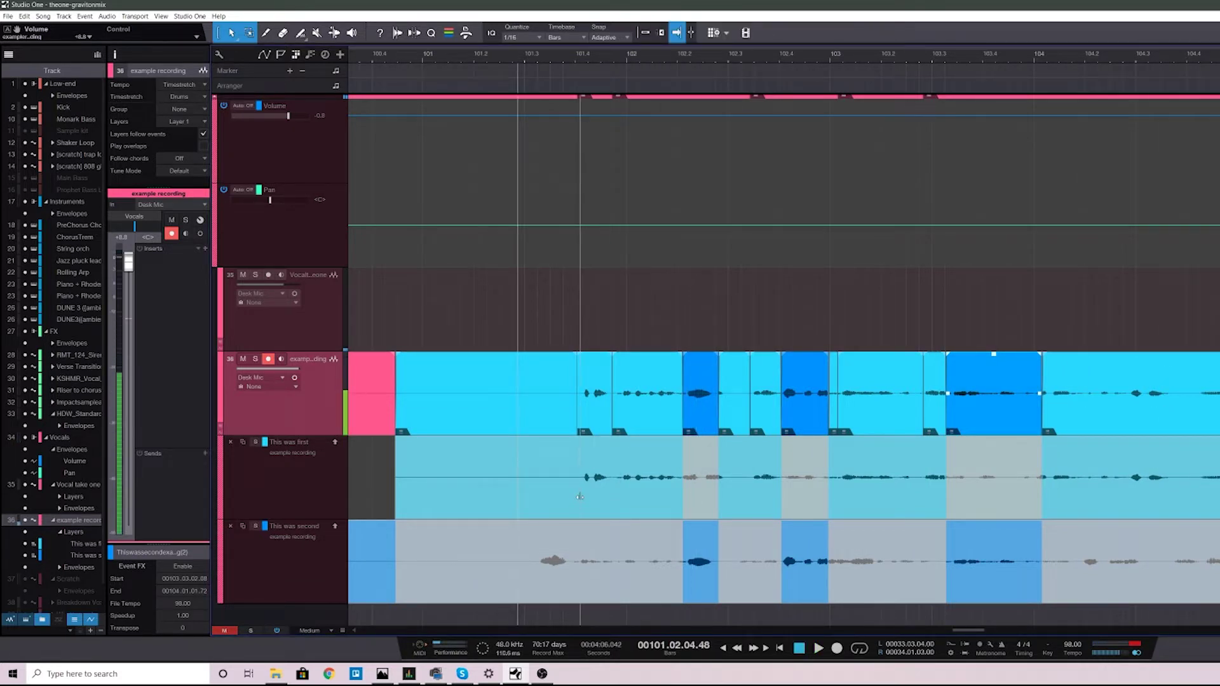
Rework the comp between about bars 101.4 and 103 by swapping in different segments from the two example takes
{"action": "left_click_drag", "start_coordinate": [572, 492], "coordinate": [612, 493]}
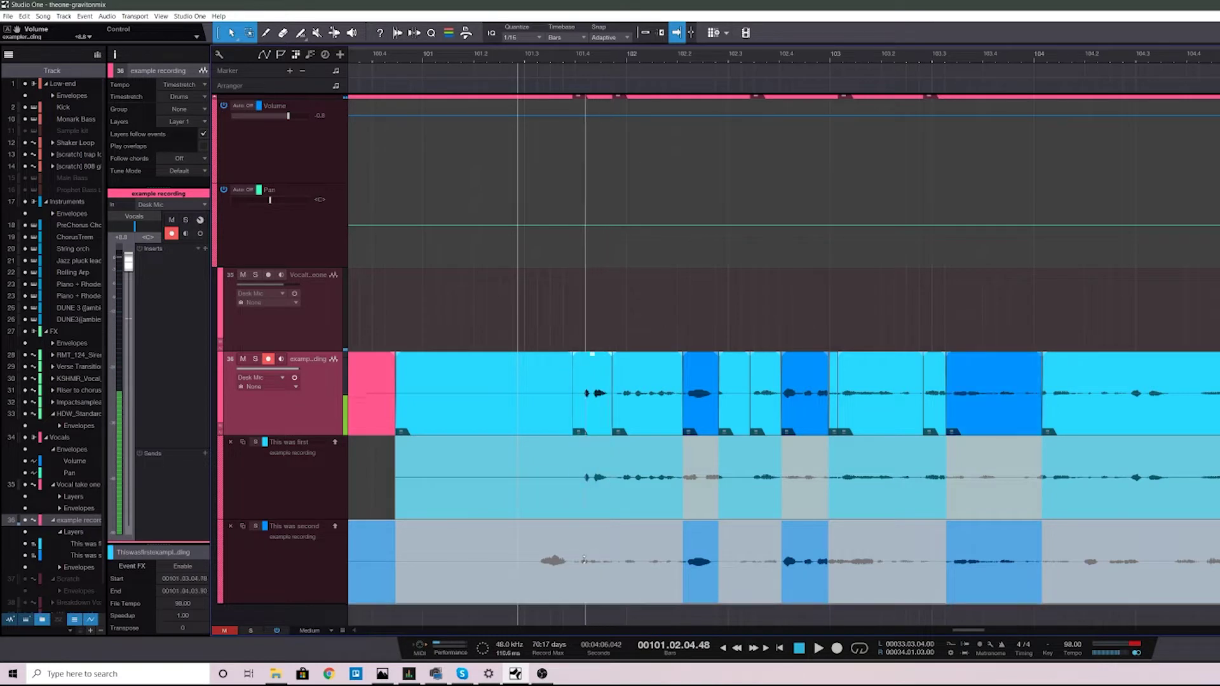
{"action": "left_click_drag", "start_coordinate": [577, 567], "coordinate": [613, 563]}
{"action": "left_click_drag", "start_coordinate": [617, 499], "coordinate": [725, 503]}
{"action": "left_click_drag", "start_coordinate": [722, 562], "coordinate": [818, 563]}
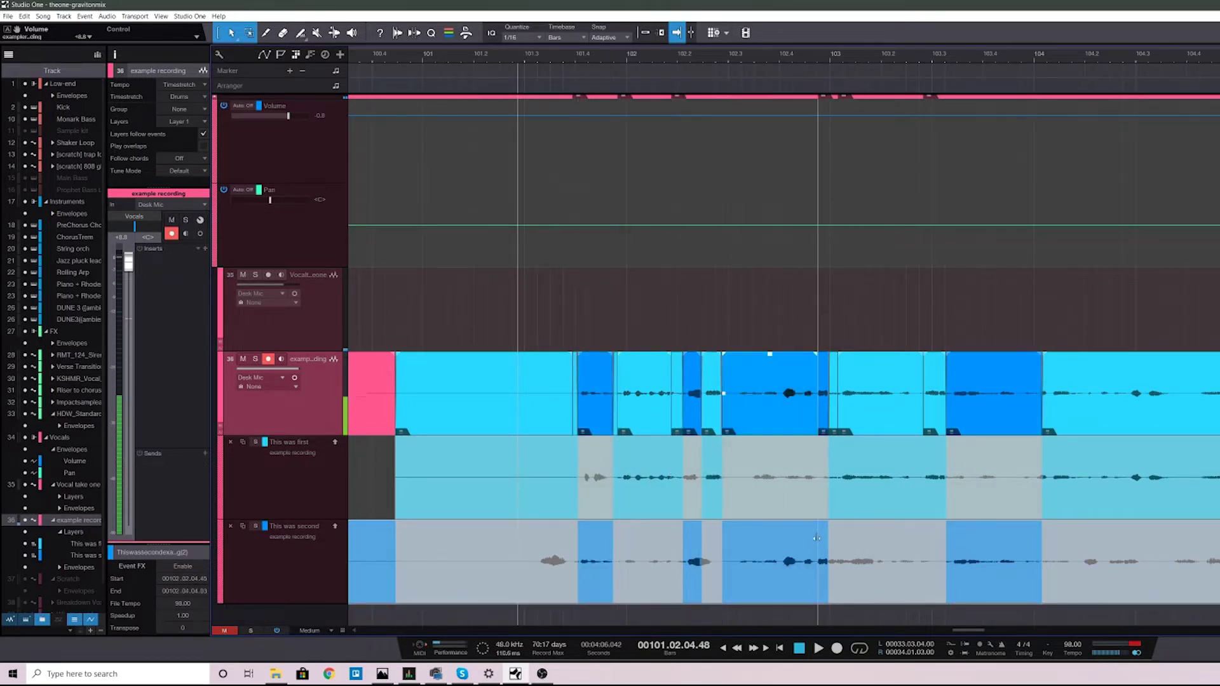
{"action": "left_click_drag", "start_coordinate": [734, 502], "coordinate": [818, 502]}
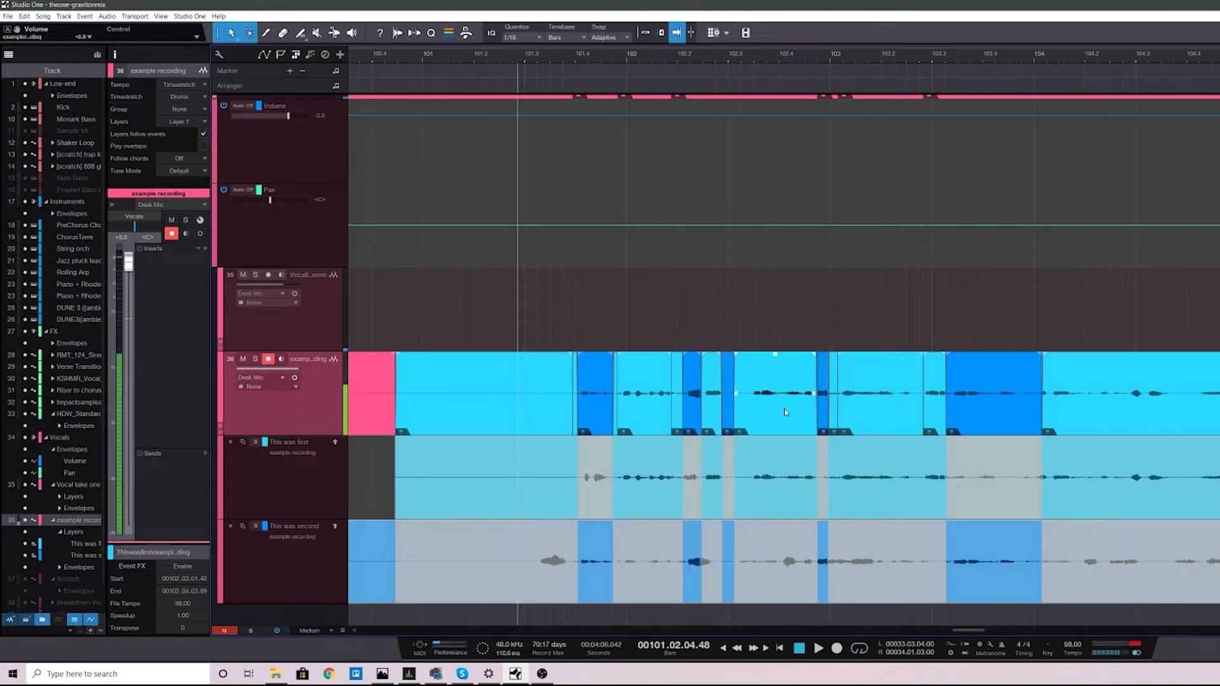
Enable and open the CLA Vocals Stereo insert on the Vocal take one track, moving its window clear of the layers
{"action": "left_click_drag", "start_coordinate": [742, 63], "coordinate": [744, 42]}
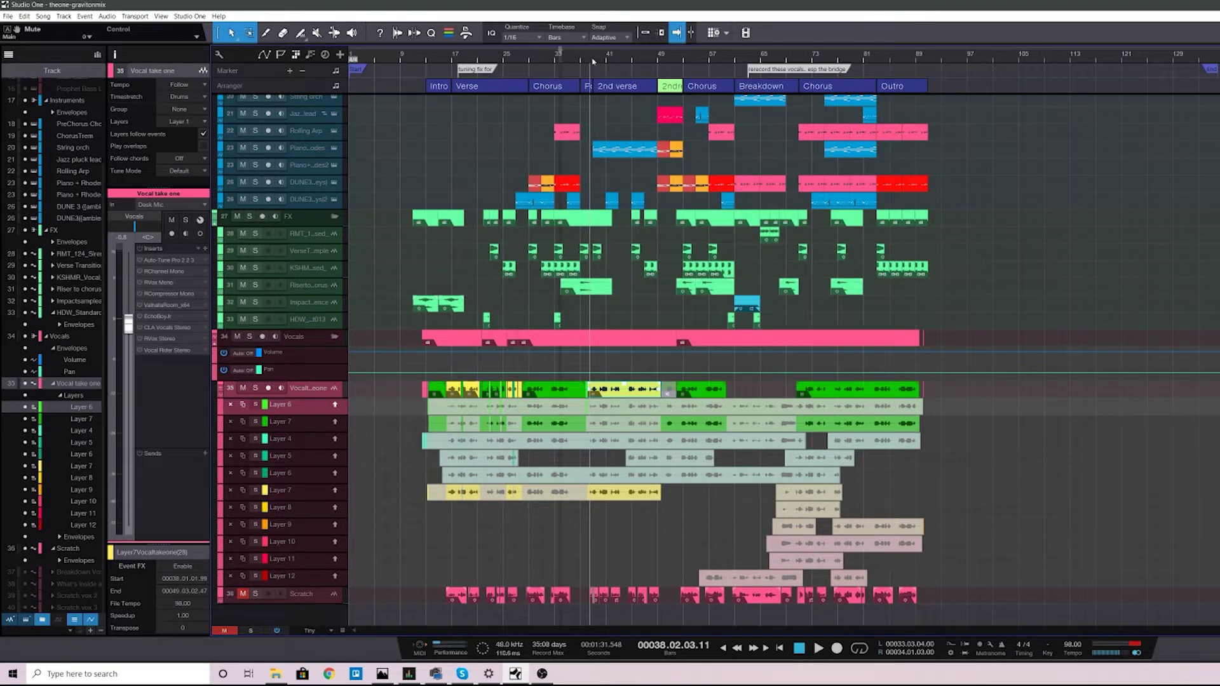
{"action": "left_click_drag", "start_coordinate": [592, 61], "coordinate": [565, 85]}
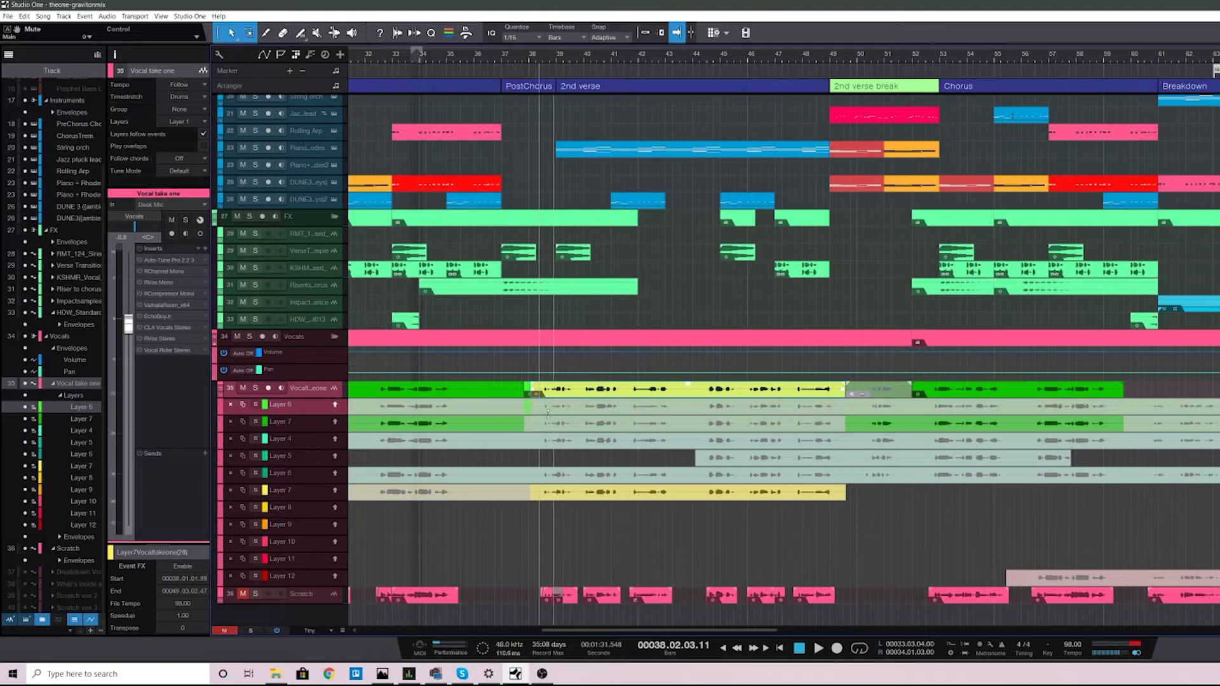
{"action": "key", "text": "shift+e"}
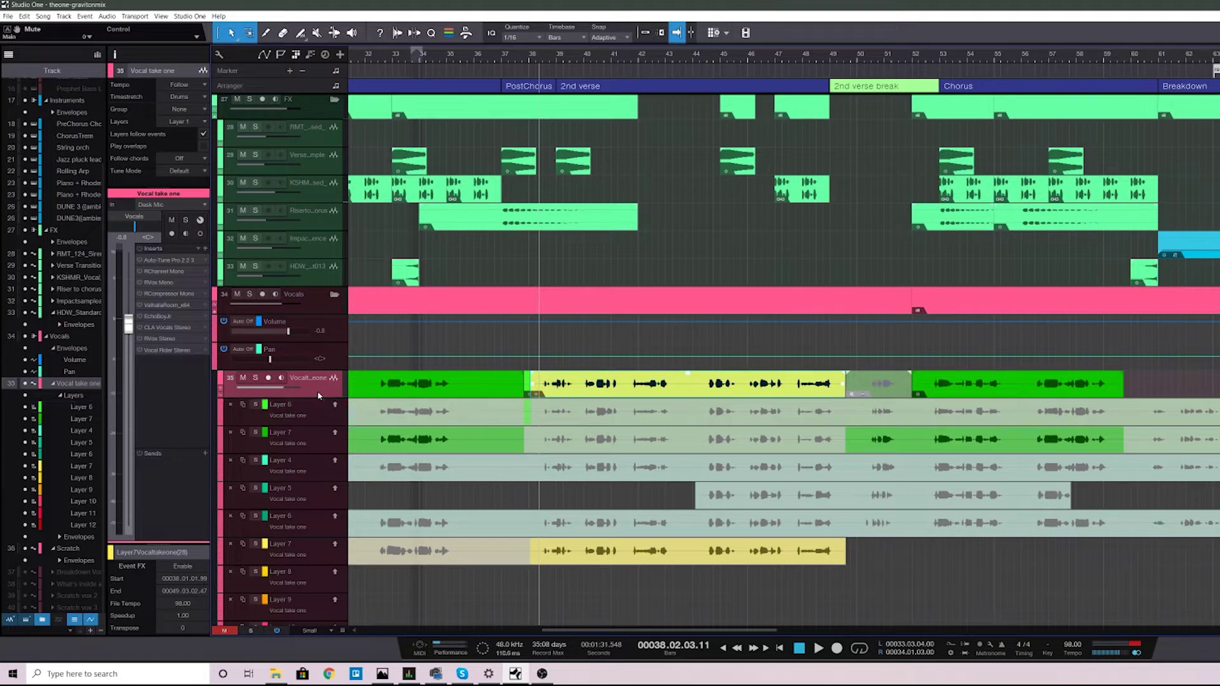
{"action": "double_click", "coordinate": [165, 328]}
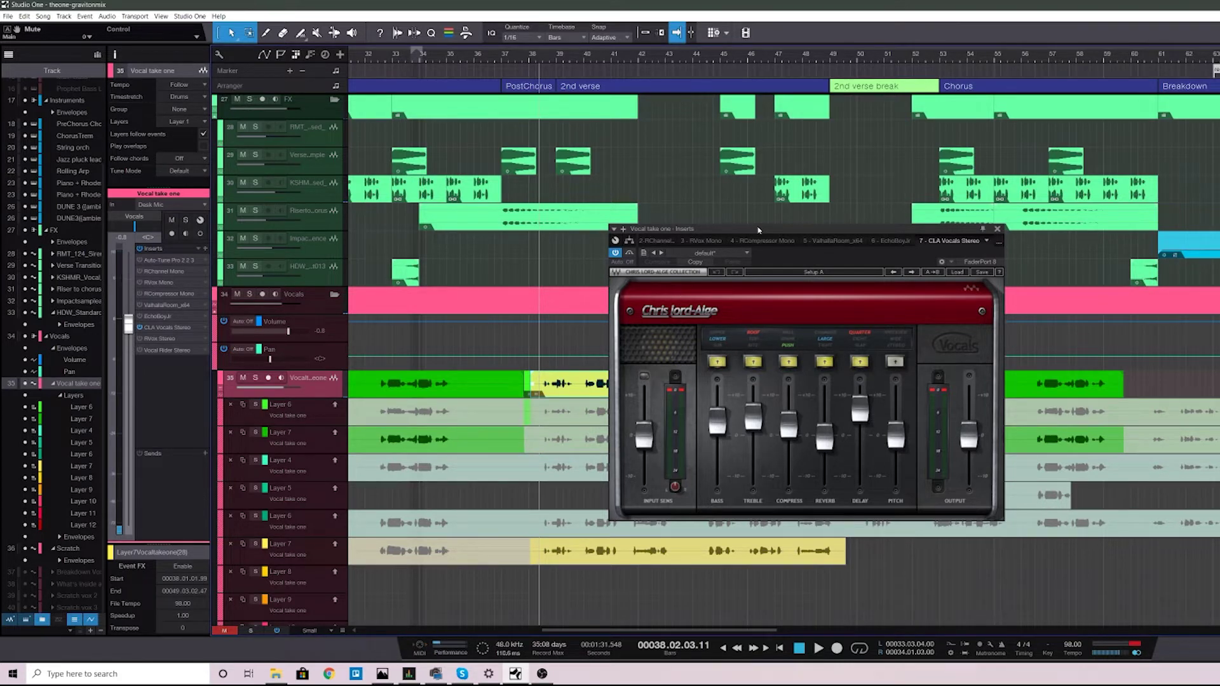
{"action": "left_click_drag", "start_coordinate": [759, 229], "coordinate": [1135, 253]}
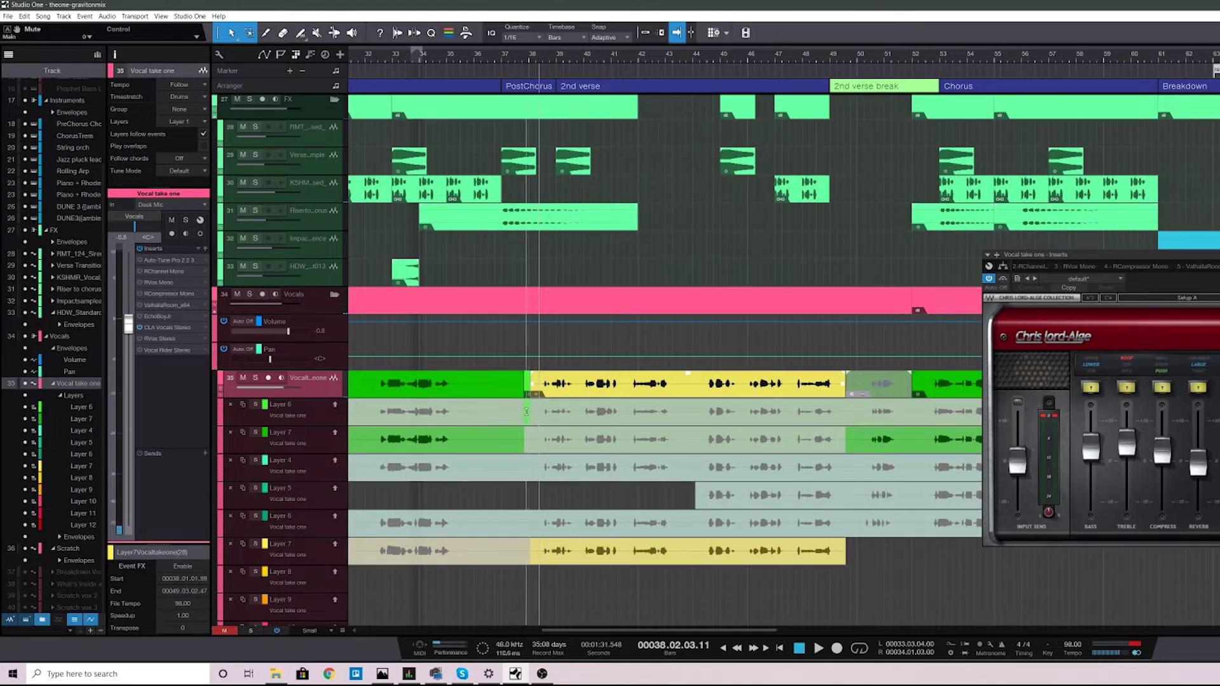
Comp Layer 6 into the Vocal take one track from about bar 38 to 49 and play it back with the plug-in window closed
{"action": "left_click_drag", "start_coordinate": [526, 412], "coordinate": [839, 404]}
{"action": "key", "text": "space"}
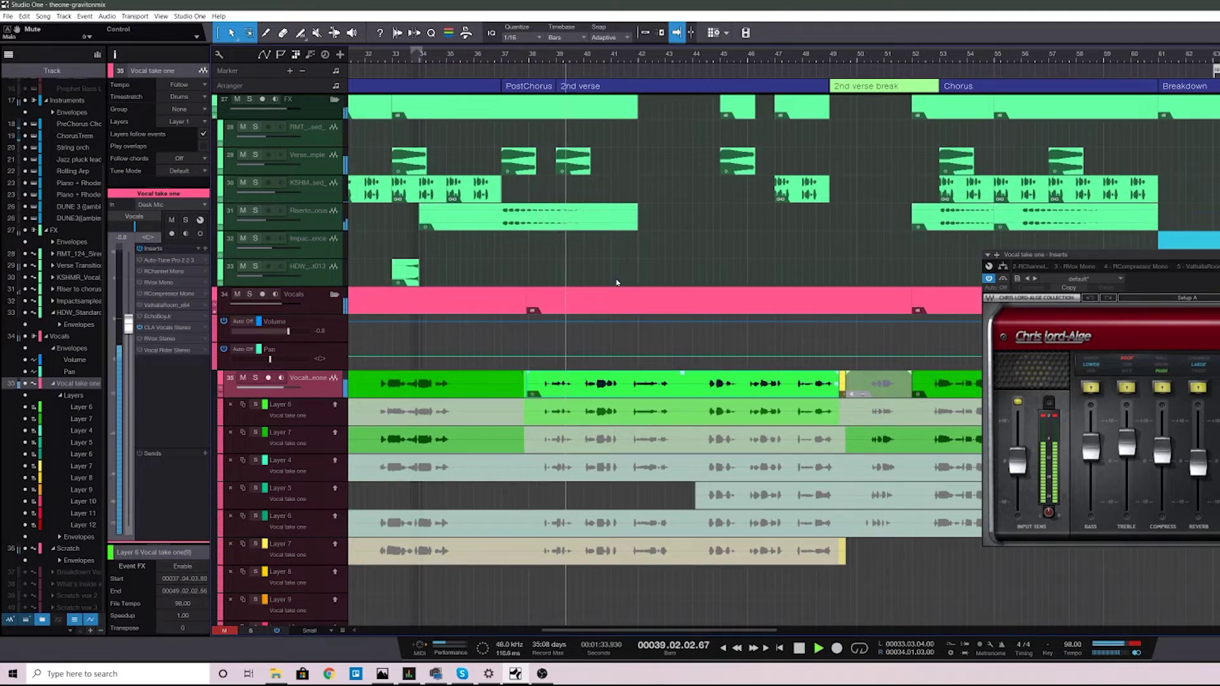
{"action": "key", "text": "Escape"}
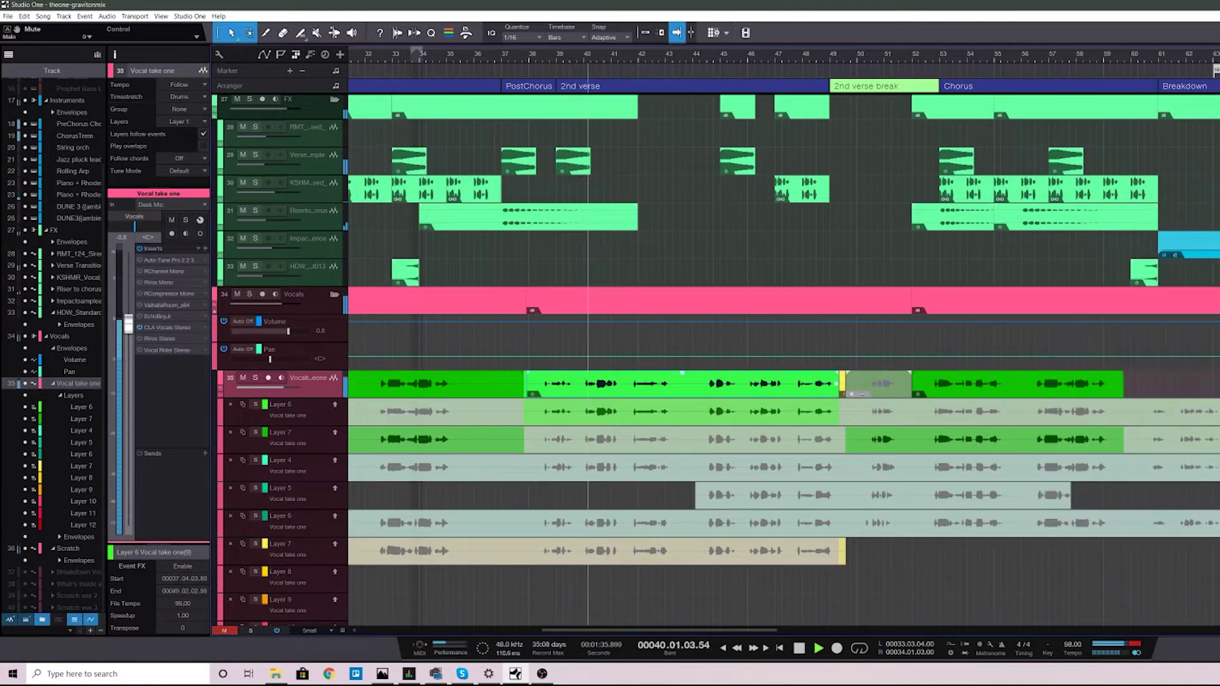
{"action": "scroll", "coordinate": [749, 390], "scroll_direction": "up", "scroll_amount": 1}
{"action": "scroll", "coordinate": [749, 390], "scroll_direction": "down", "scroll_amount": 3}
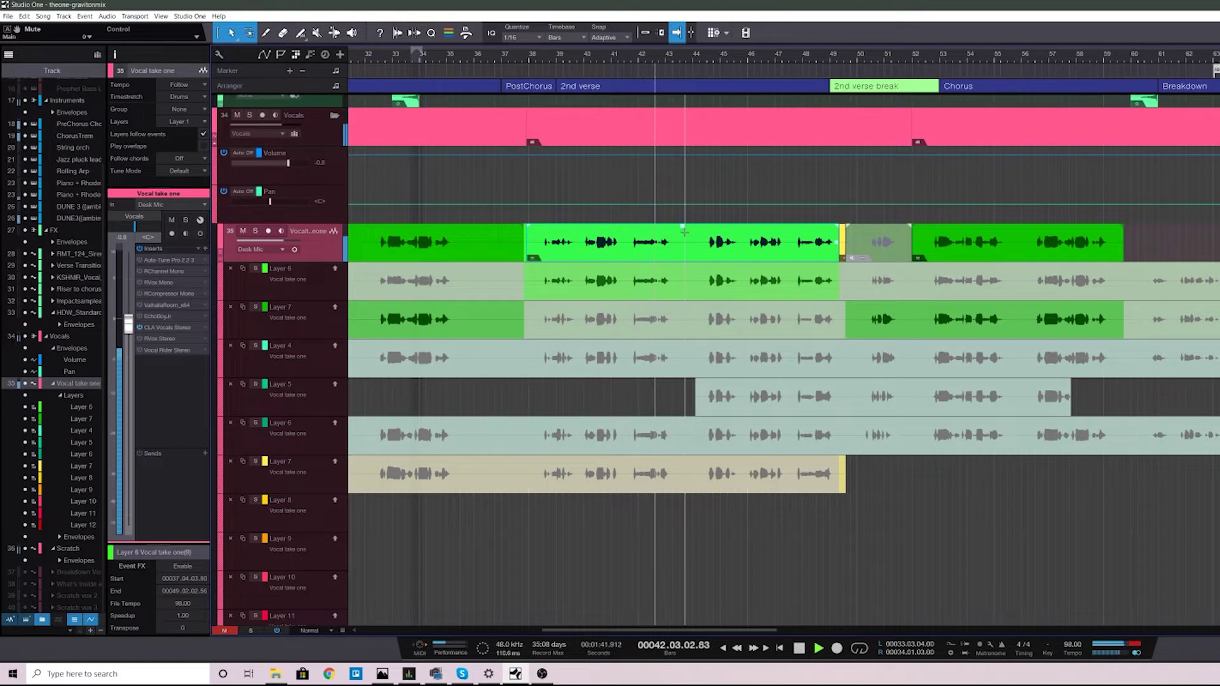
{"action": "key", "text": "space"}
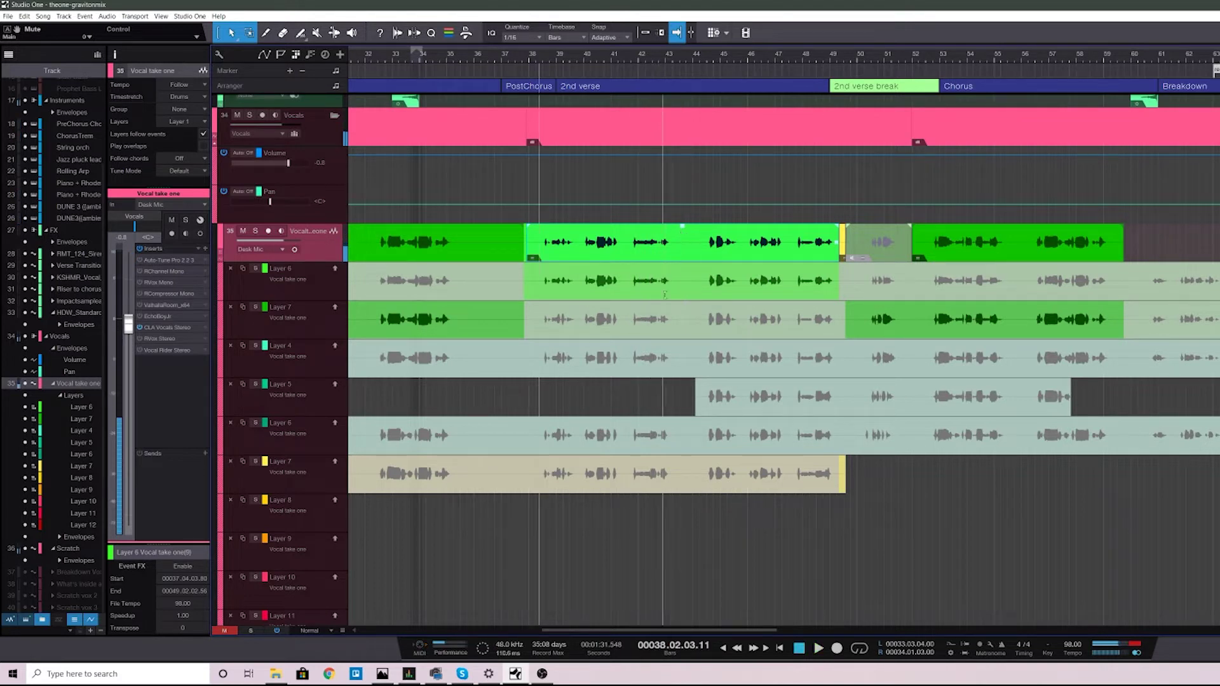
Comp the upper Layer 7 into the Vocal take one track from about bar 38 to 43 and play it back
{"action": "left_click", "coordinate": [529, 321]}
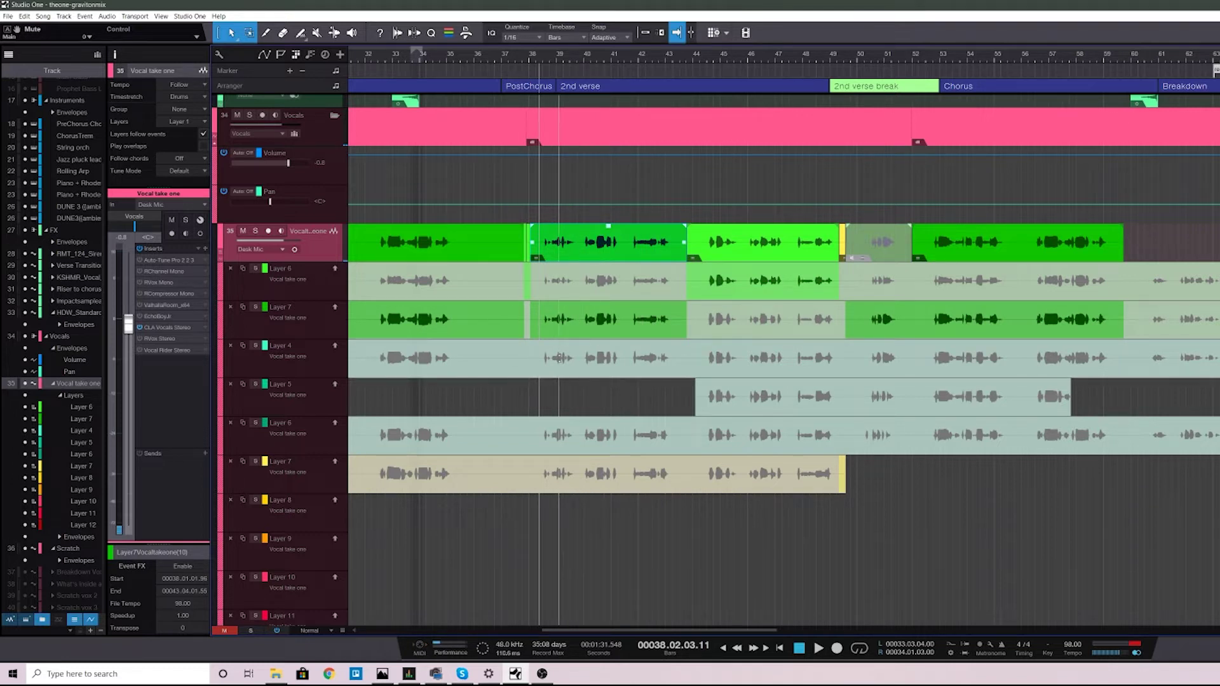
{"action": "key", "text": "space"}
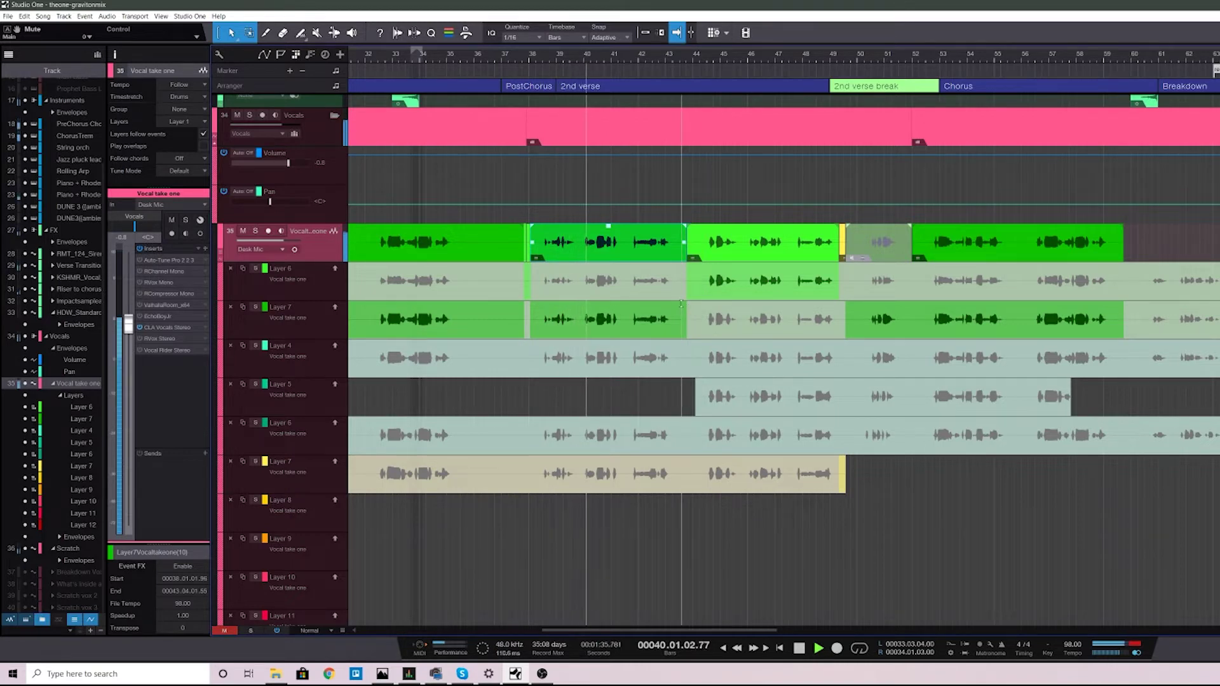
Comp Layer 4 into the Vocal take one track from about bar 38.2 to 43.4 and play it back
{"action": "left_click_drag", "start_coordinate": [584, 62], "coordinate": [642, 88]}
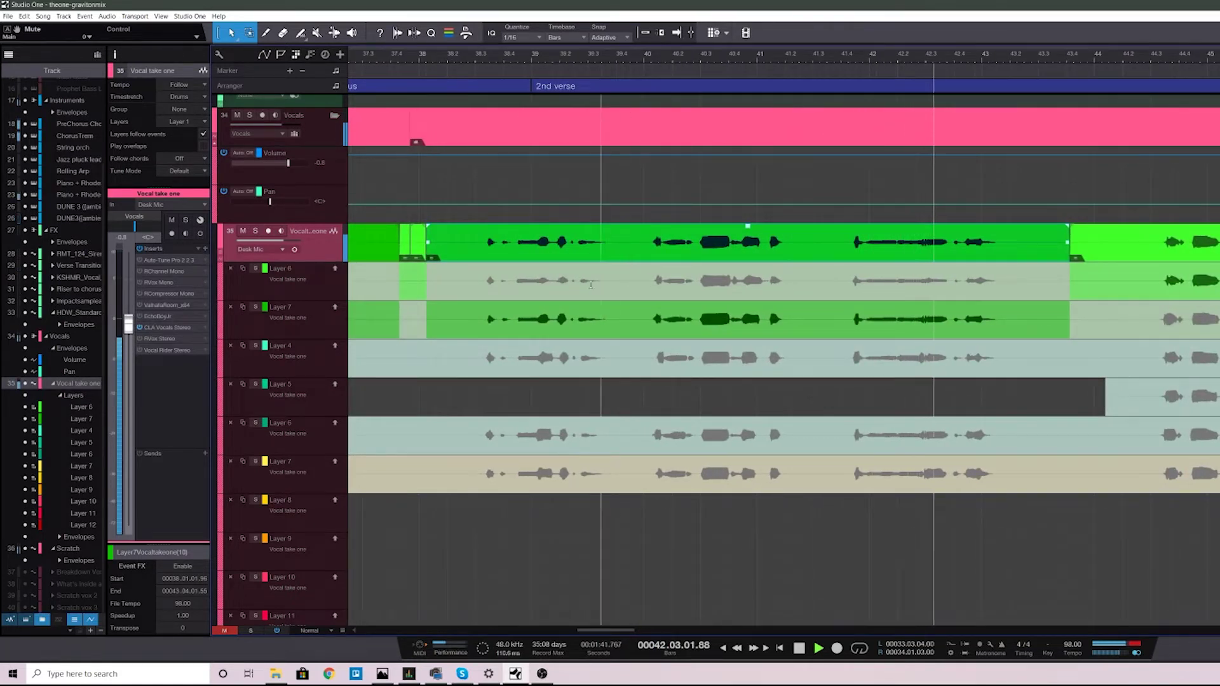
{"action": "key", "text": "space"}
{"action": "left_click_drag", "start_coordinate": [462, 358], "coordinate": [1070, 321]}
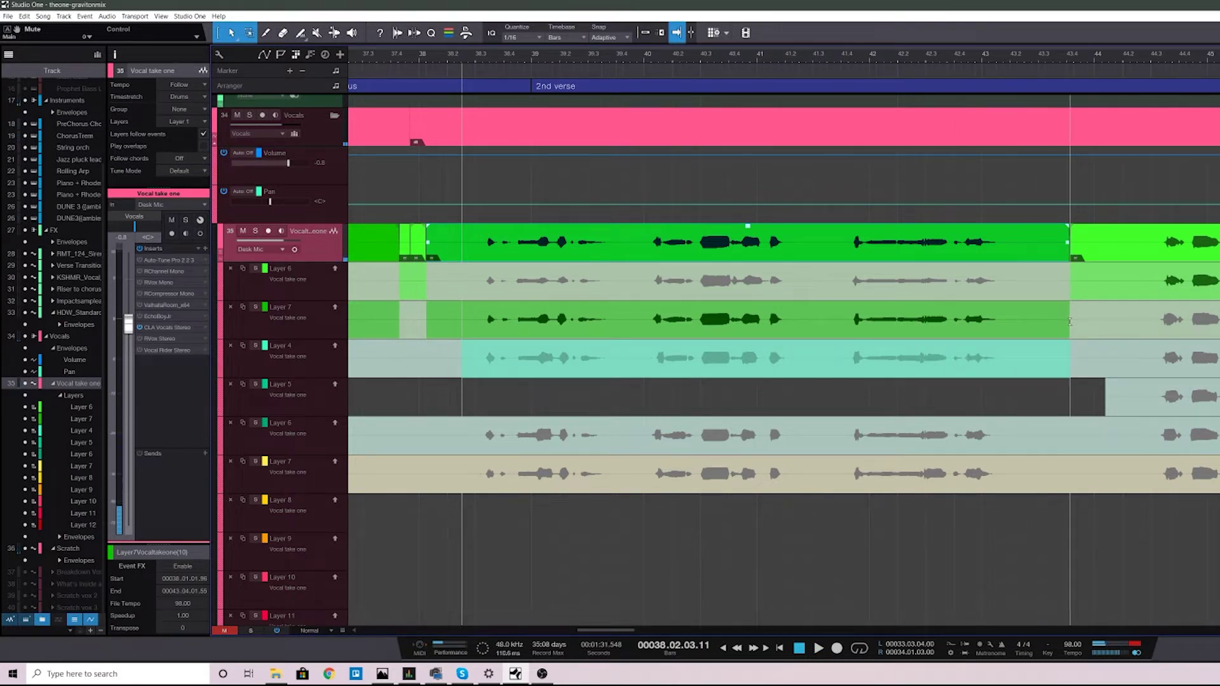
{"action": "key", "text": "space"}
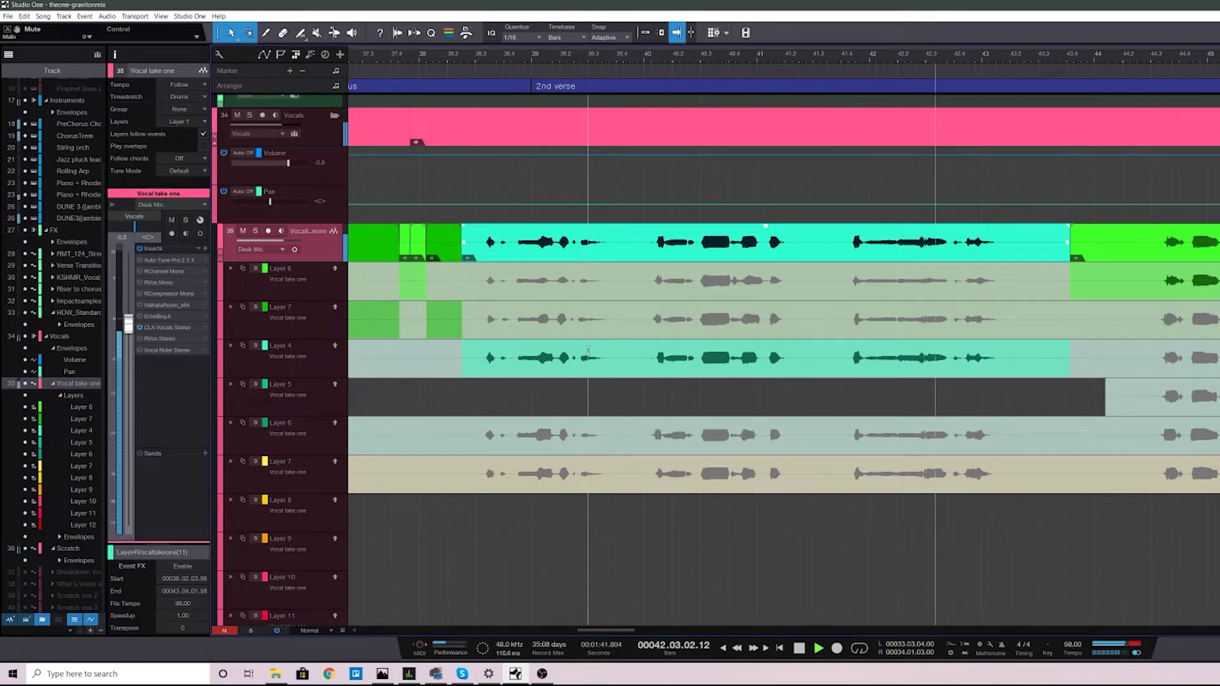
{"action": "key", "text": "space"}
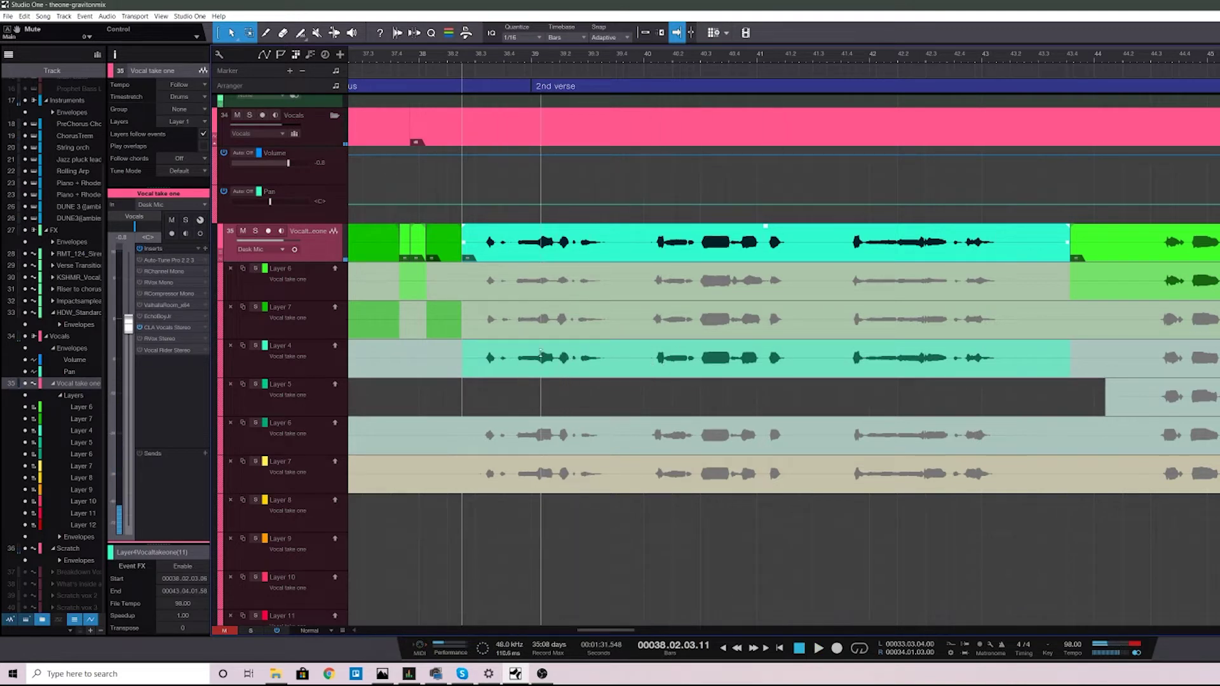
Play back the comped Layer 4 segment from about bar 38.4, and again from about bar 40.2
{"action": "left_click", "coordinate": [509, 61]}
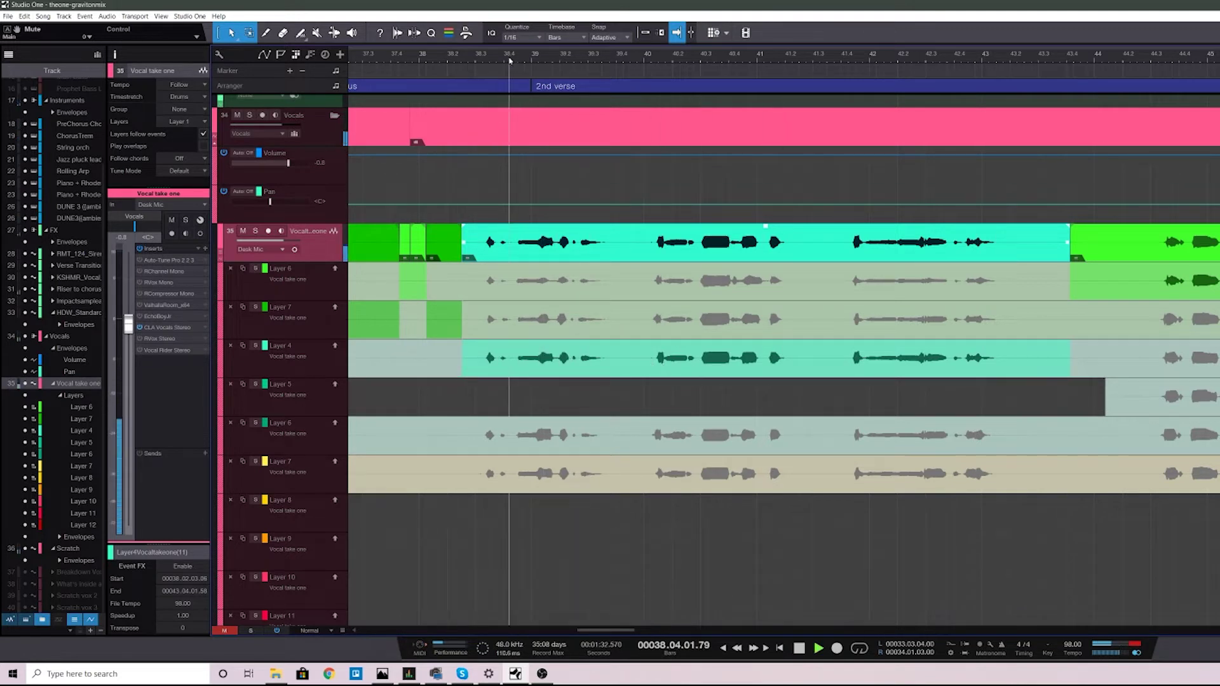
{"action": "key", "text": "space"}
{"action": "key", "text": "space"}
{"action": "left_click", "coordinate": [690, 62]}
{"action": "key", "text": "space"}
{"action": "key", "text": "space"}
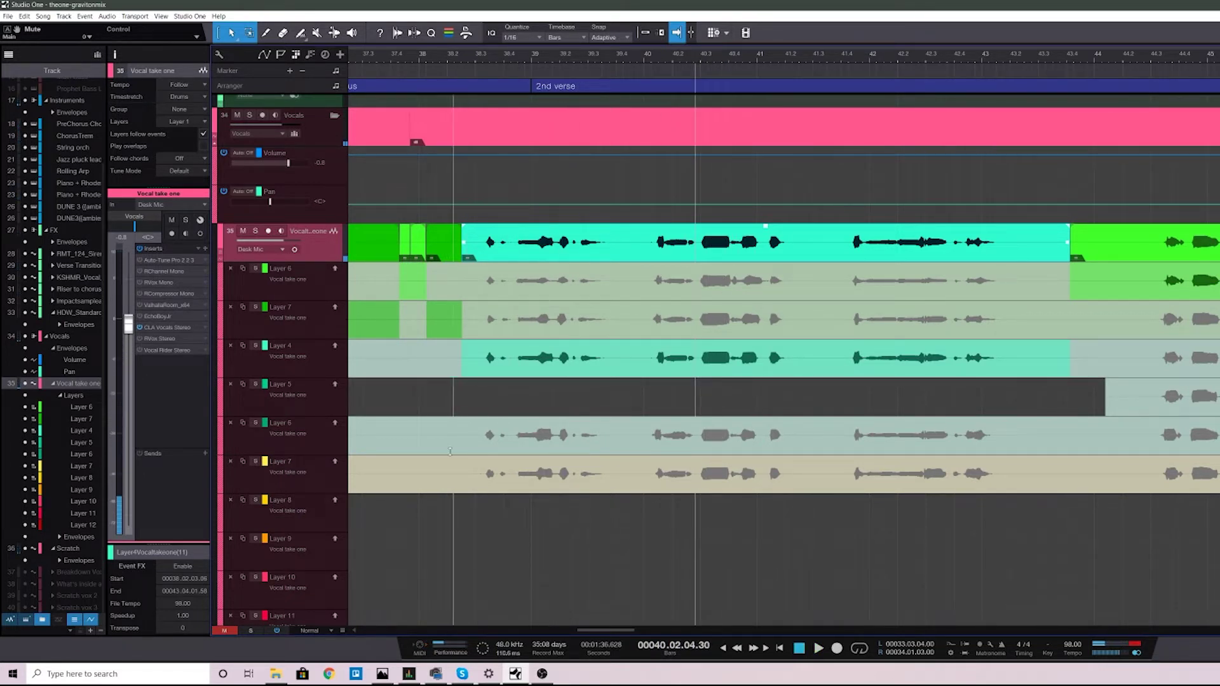
Comp the lower Layer 6 over the same range, about bar 38.2 to 43.4, and play it back
{"action": "left_click_drag", "start_coordinate": [463, 434], "coordinate": [1073, 409]}
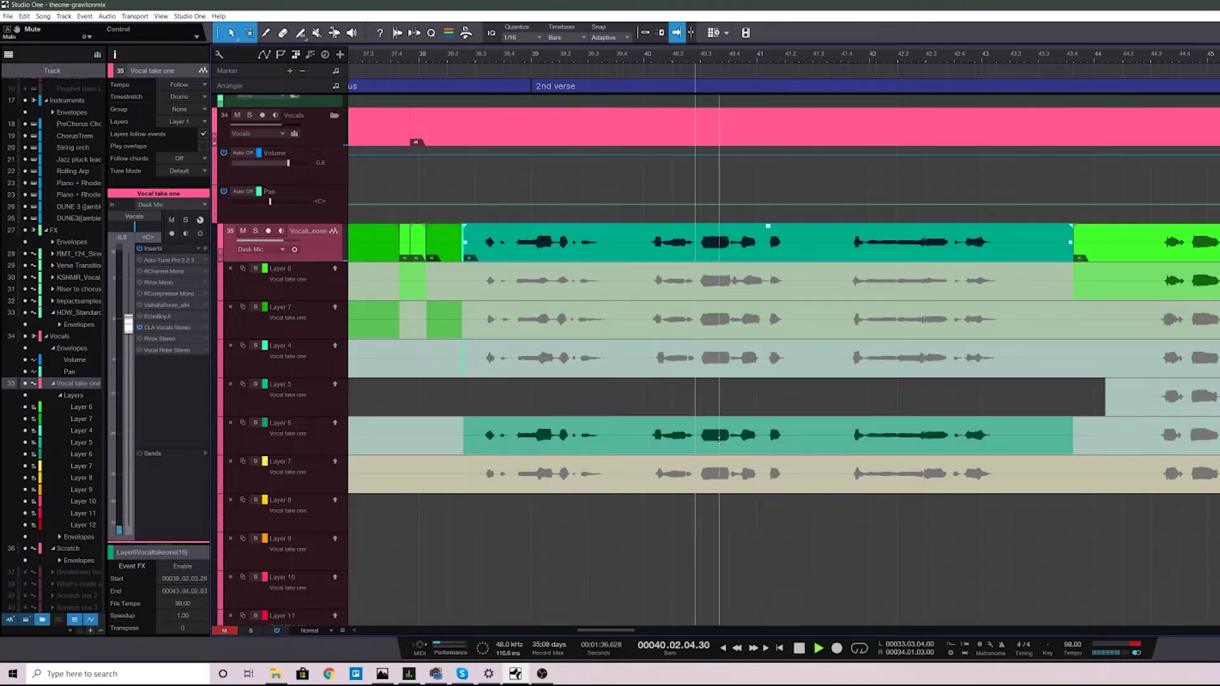
{"action": "key", "text": "space"}
{"action": "left_click", "coordinate": [477, 57]}
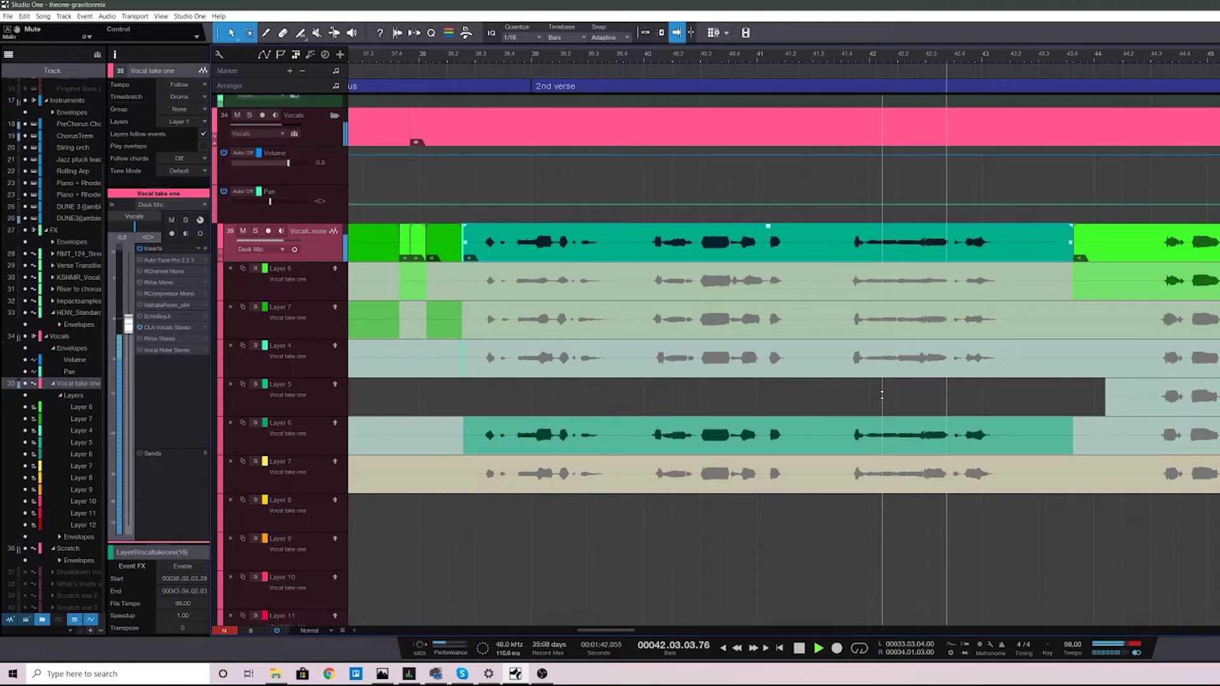
{"action": "key", "text": "space"}
Comp the yellow Layer 7 into the Vocal take one track from about bar 38.2 to 43 and play it back
{"action": "left_click_drag", "start_coordinate": [464, 483], "coordinate": [1041, 476]}
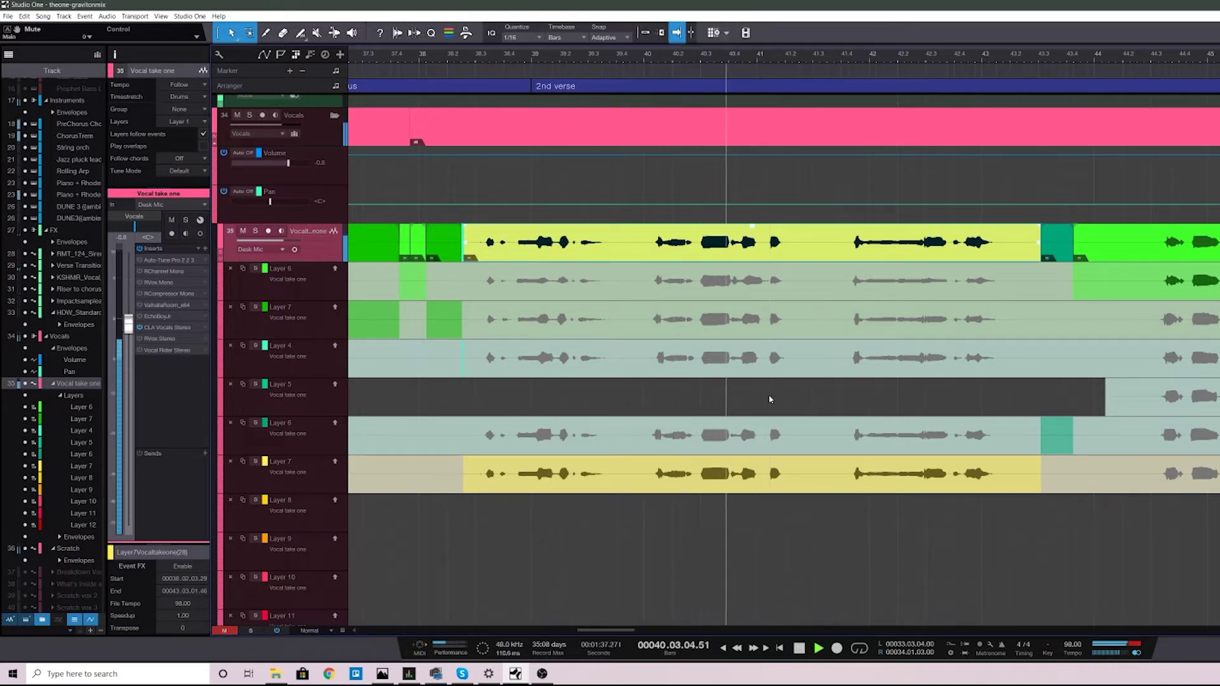
{"action": "key", "text": "space"}
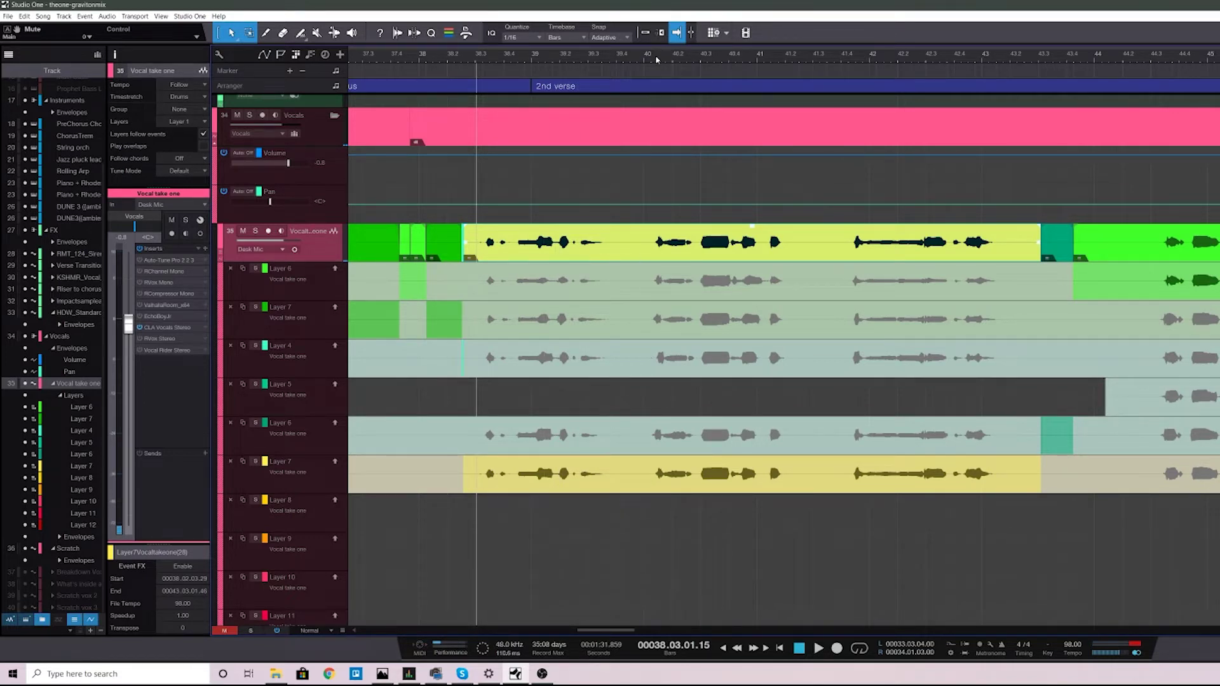
{"action": "scroll", "coordinate": [657, 59], "scroll_direction": "down", "scroll_amount": 3}
{"action": "scroll", "coordinate": [657, 60], "scroll_direction": "up", "scroll_amount": 3}
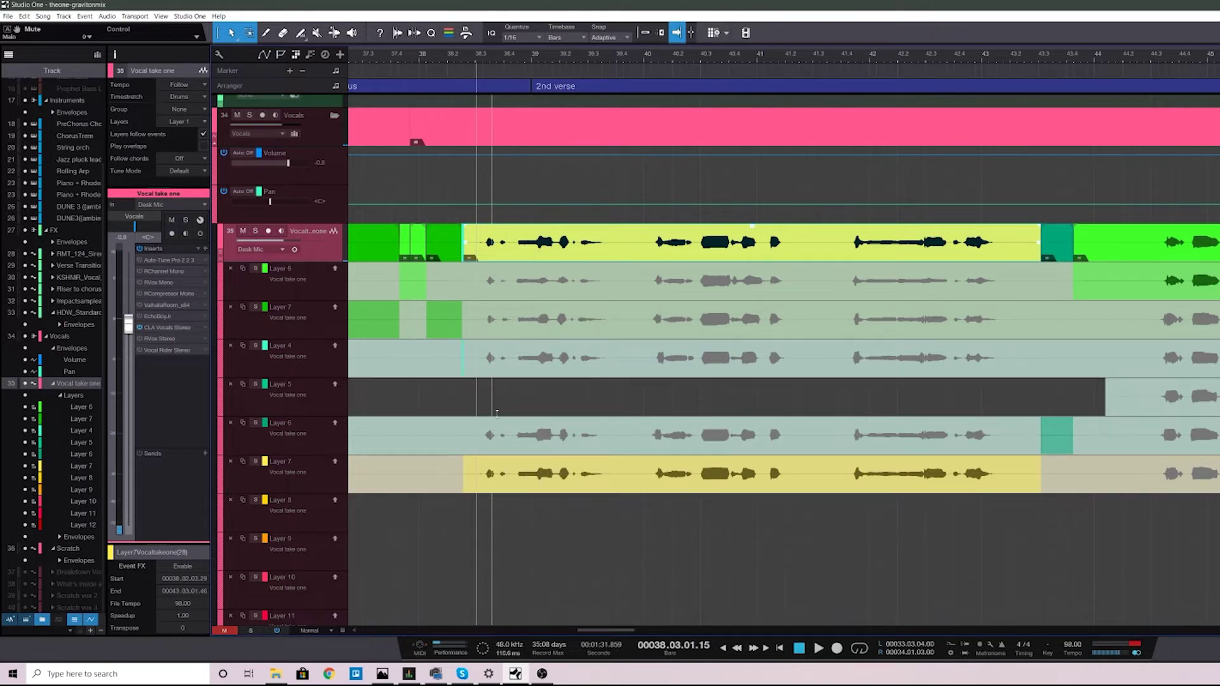
Comp Layer 4 over only the first phrase, from about bar 38.2 to 39.4, with taller tracks and play it back
{"action": "left_click", "coordinate": [474, 61]}
{"action": "key", "text": "e"}
{"action": "key", "text": "e"}
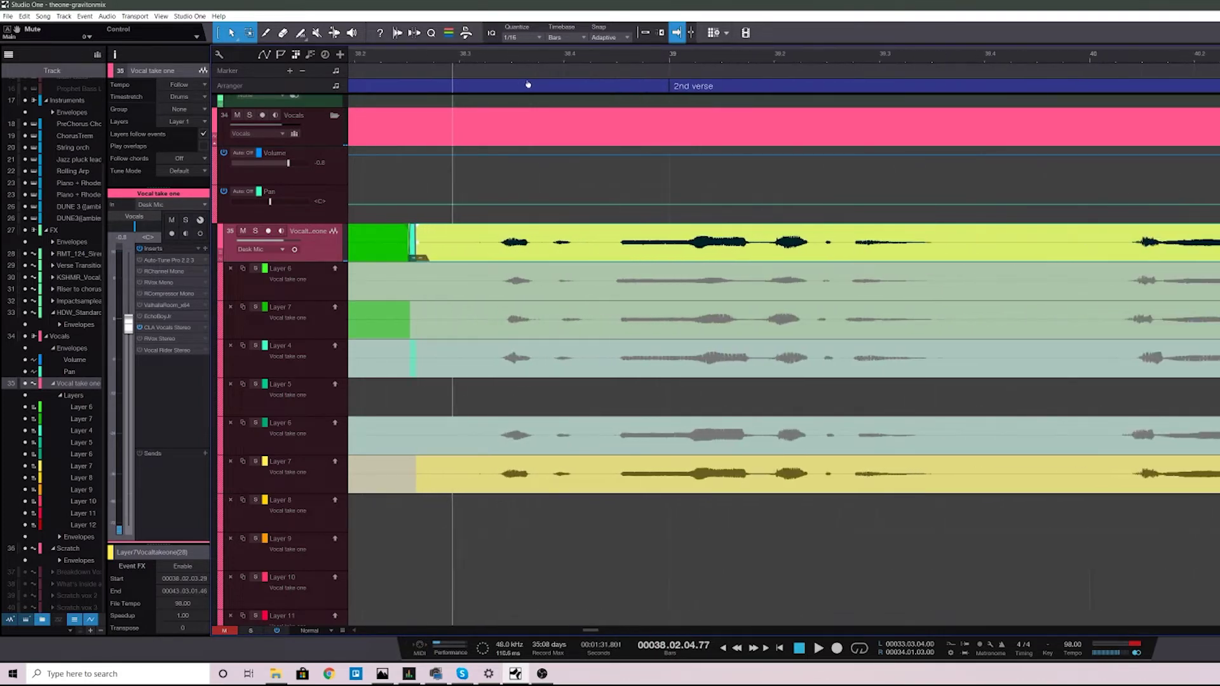
{"action": "key", "text": "shift+e"}
{"action": "scroll", "coordinate": [582, 379], "scroll_direction": "down", "scroll_amount": 3}
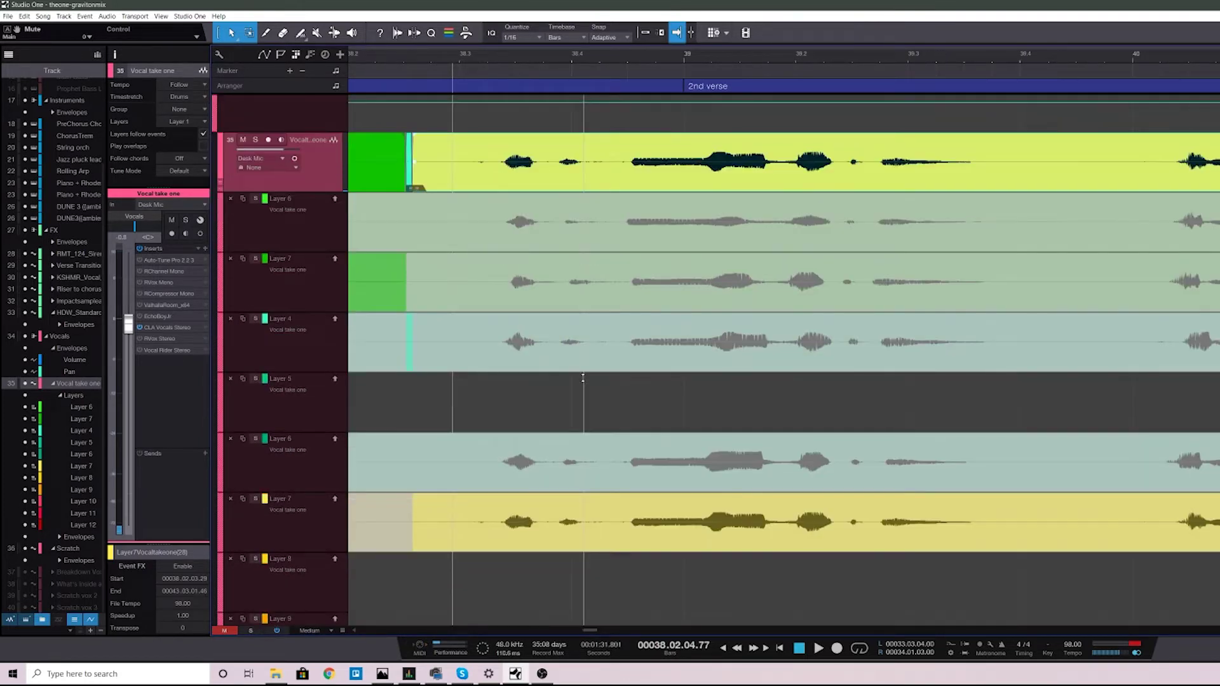
{"action": "left_click_drag", "start_coordinate": [464, 308], "coordinate": [1079, 284]}
{"action": "left_click", "coordinate": [463, 310]}
{"action": "key", "text": "space"}
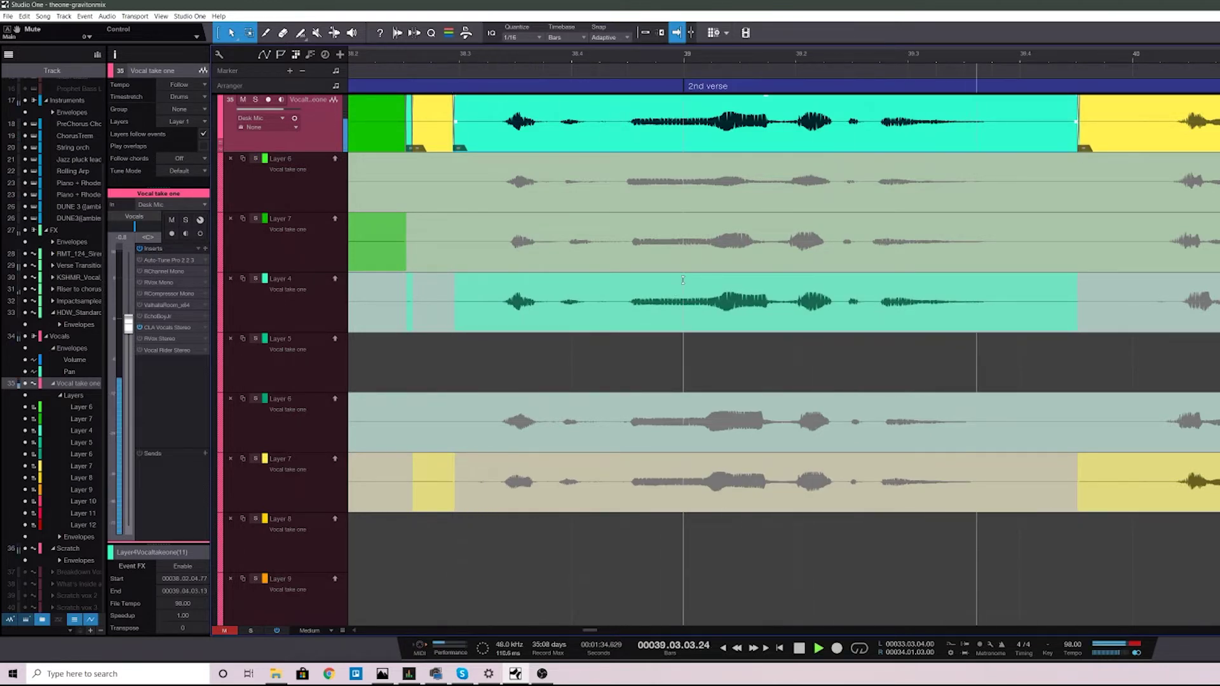
{"action": "key", "text": "space"}
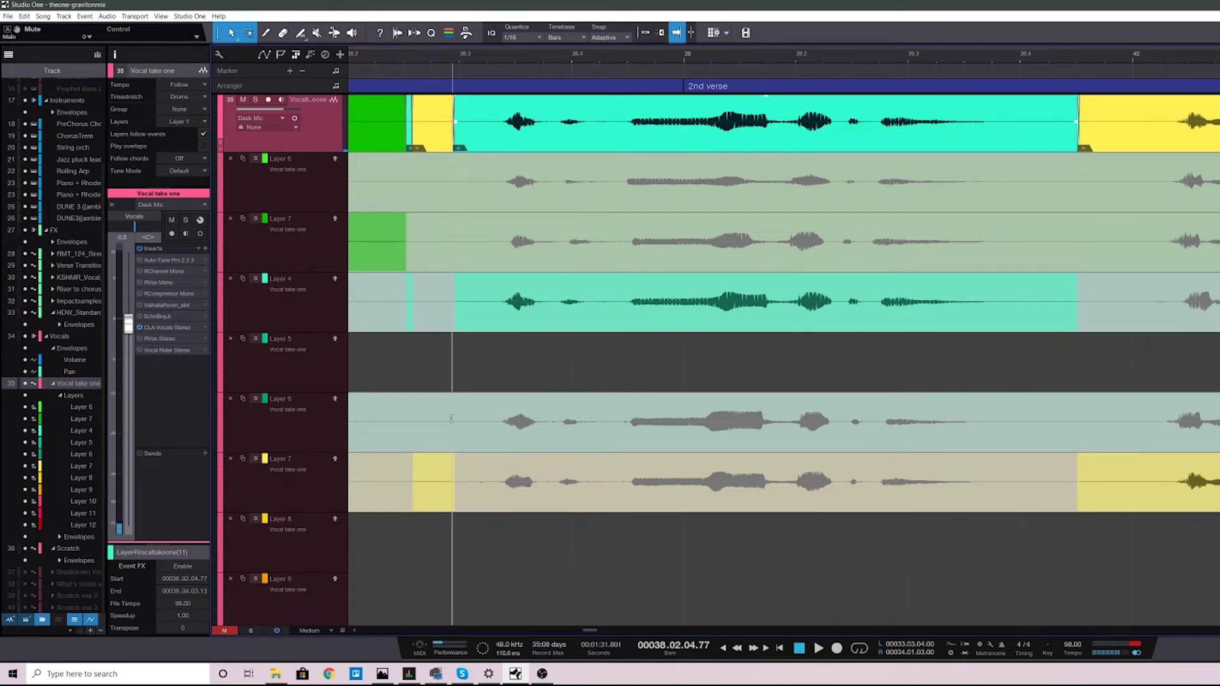
Swap the first phrase's segment between the lower Layer 6, Layer 4 and the upper Layer 7, finishing on the lower Layer 6
{"action": "left_click_drag", "start_coordinate": [453, 418], "coordinate": [1078, 386]}
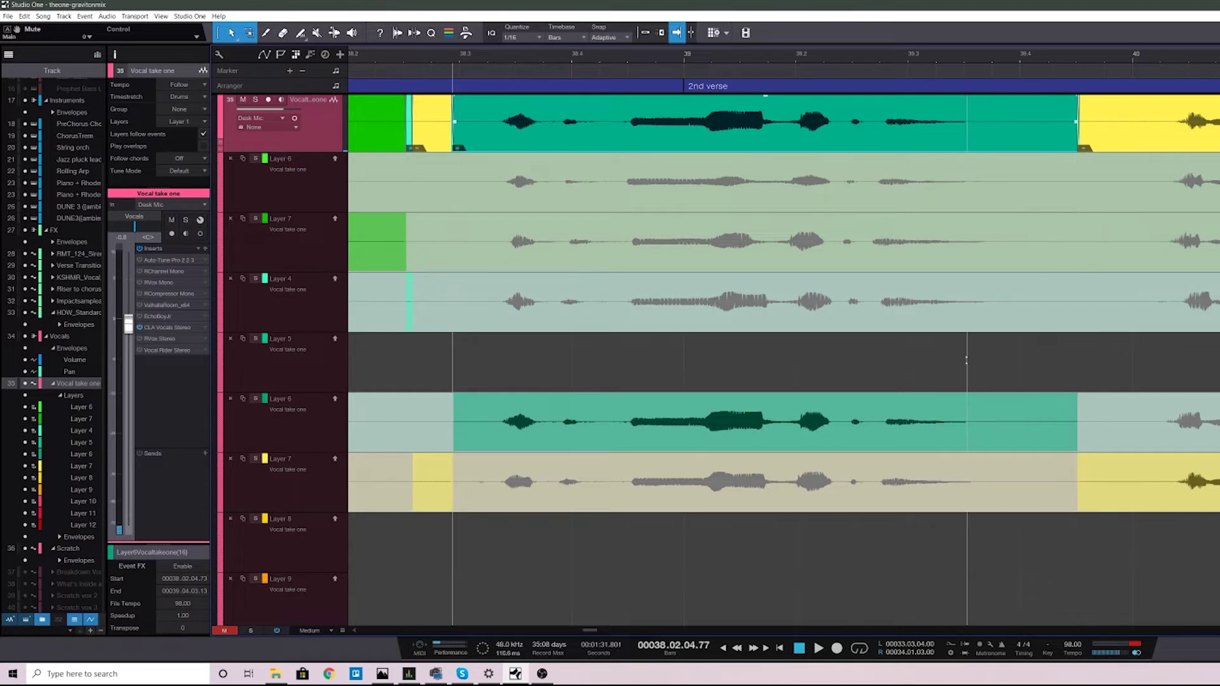
{"action": "left_click", "coordinate": [867, 323]}
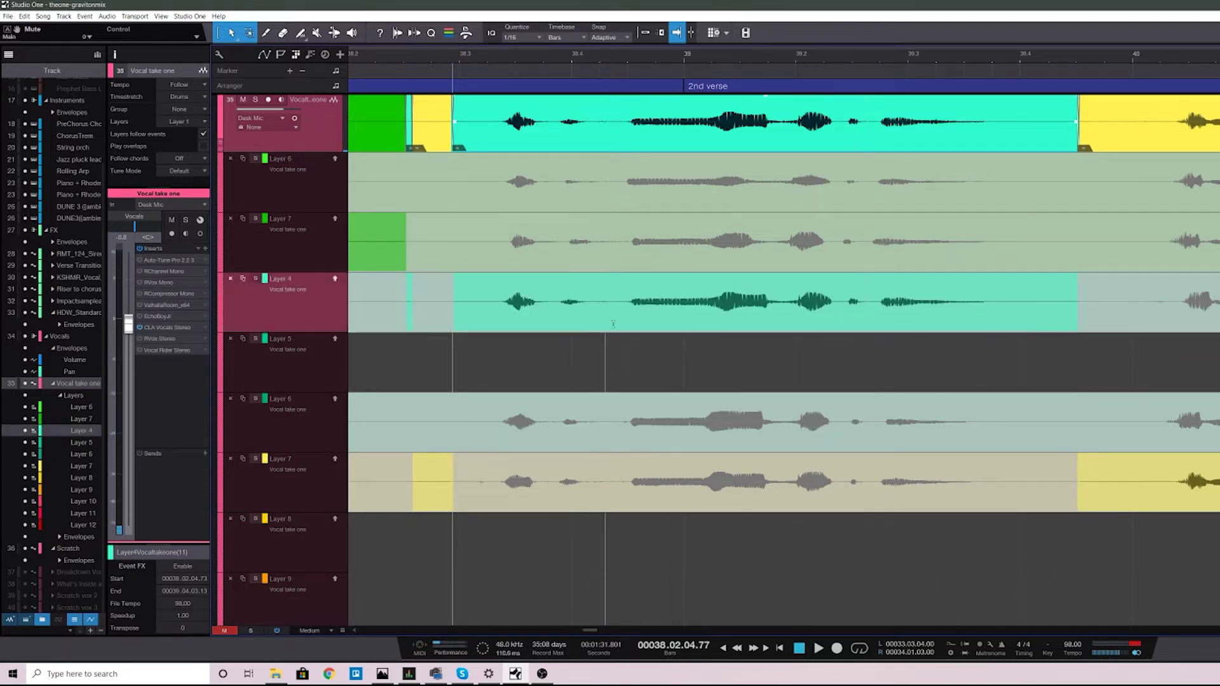
{"action": "left_click", "coordinate": [640, 439]}
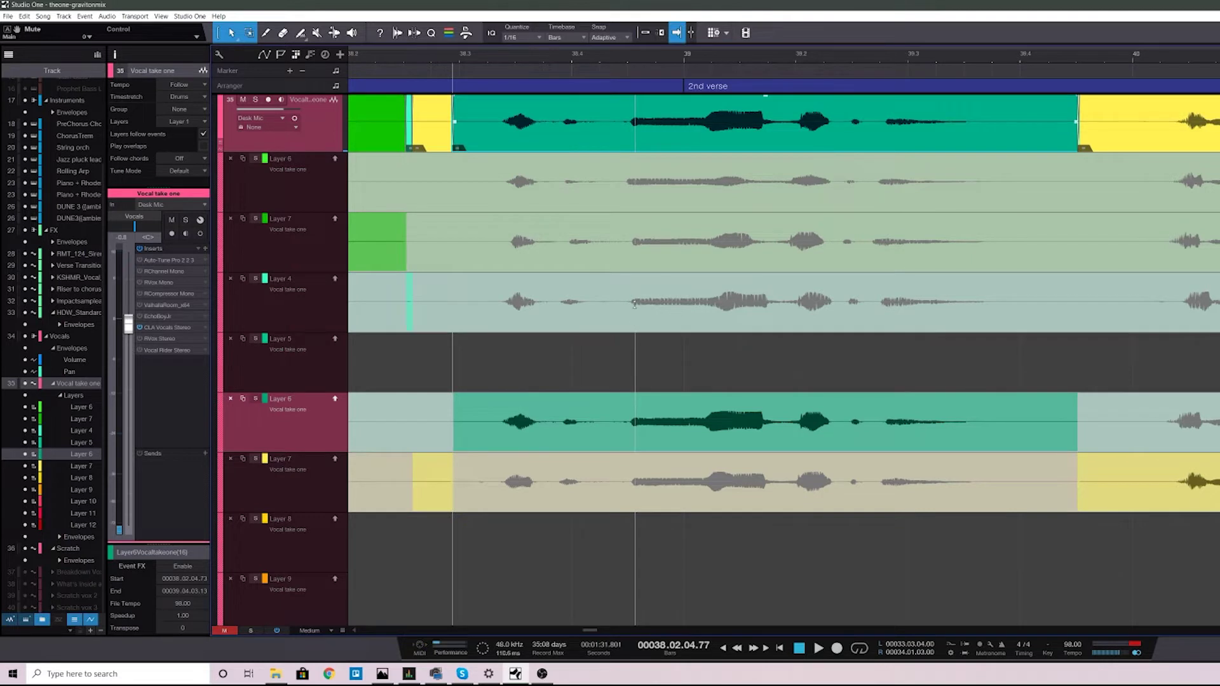
{"action": "left_click", "coordinate": [630, 240]}
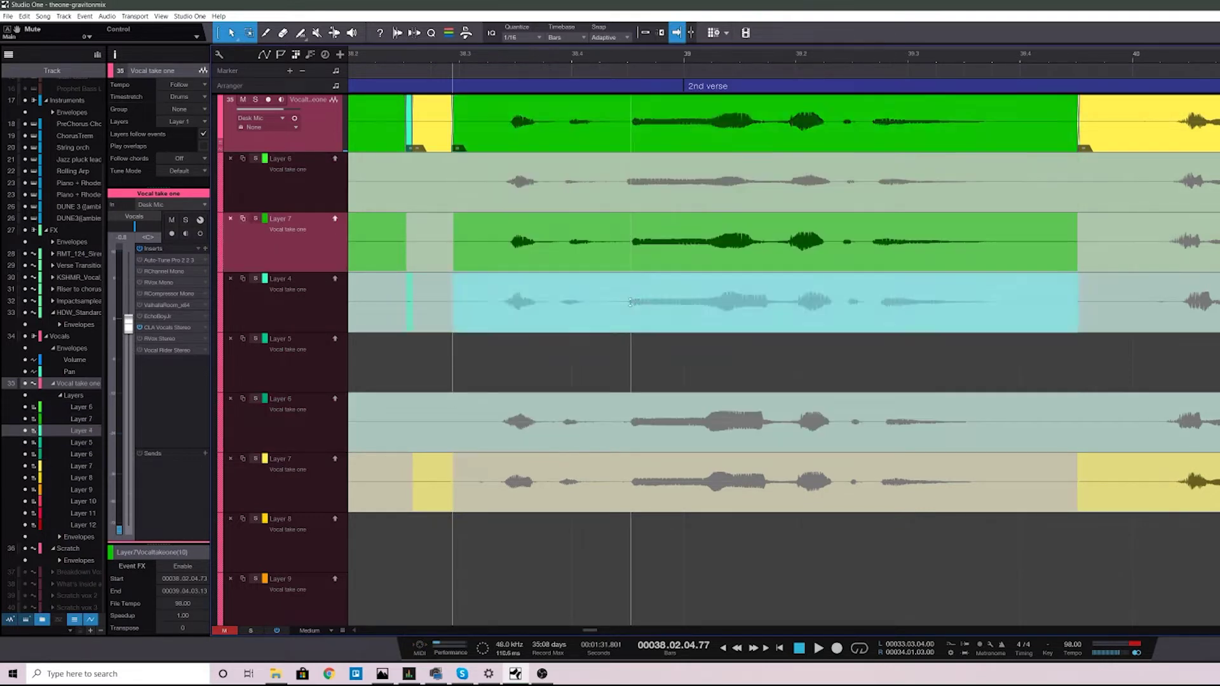
{"action": "left_click", "coordinate": [635, 302]}
{"action": "left_click", "coordinate": [644, 423]}
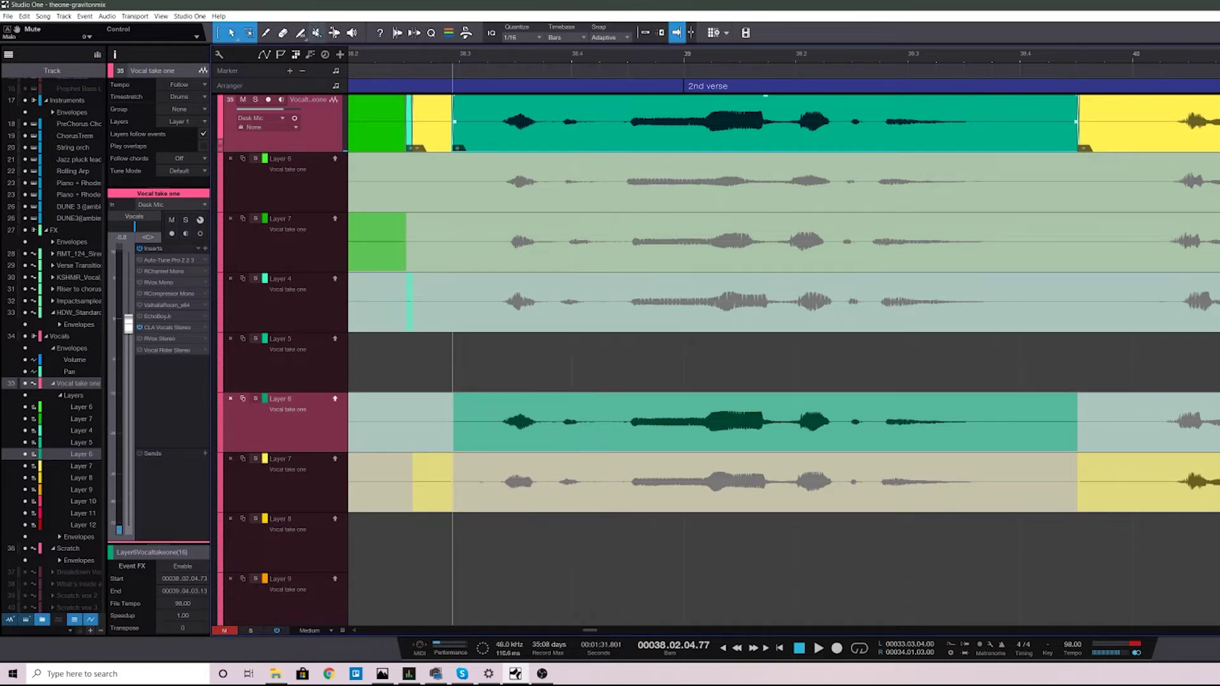
Audition Layer 4 and the upper Layers 6 and 7 individually with the Listen tool, then return to the Arrow tool
{"action": "key", "text": "6"}
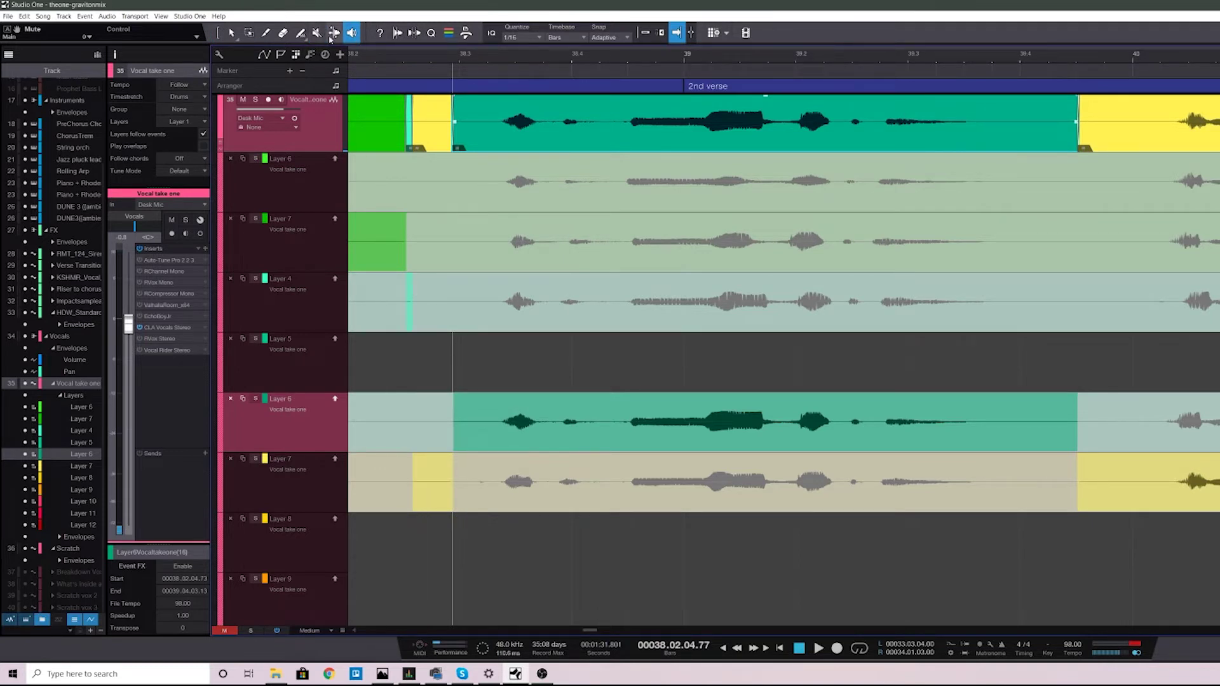
{"action": "left_click", "coordinate": [537, 297]}
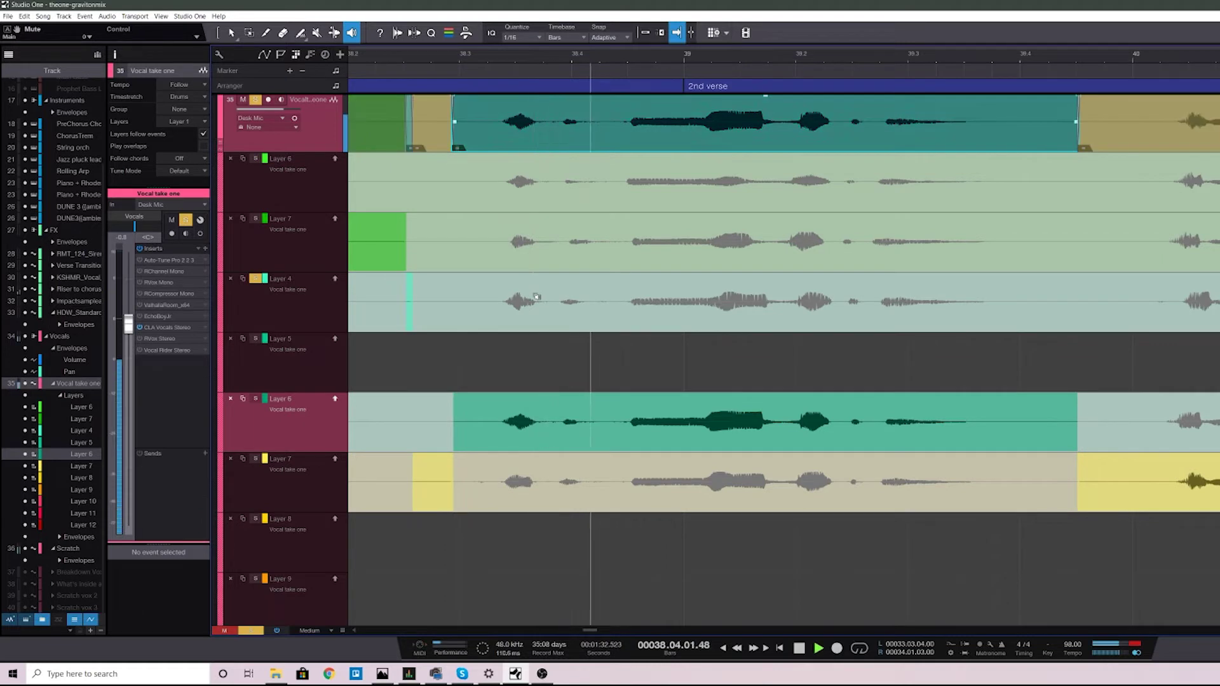
{"action": "left_click", "coordinate": [478, 178]}
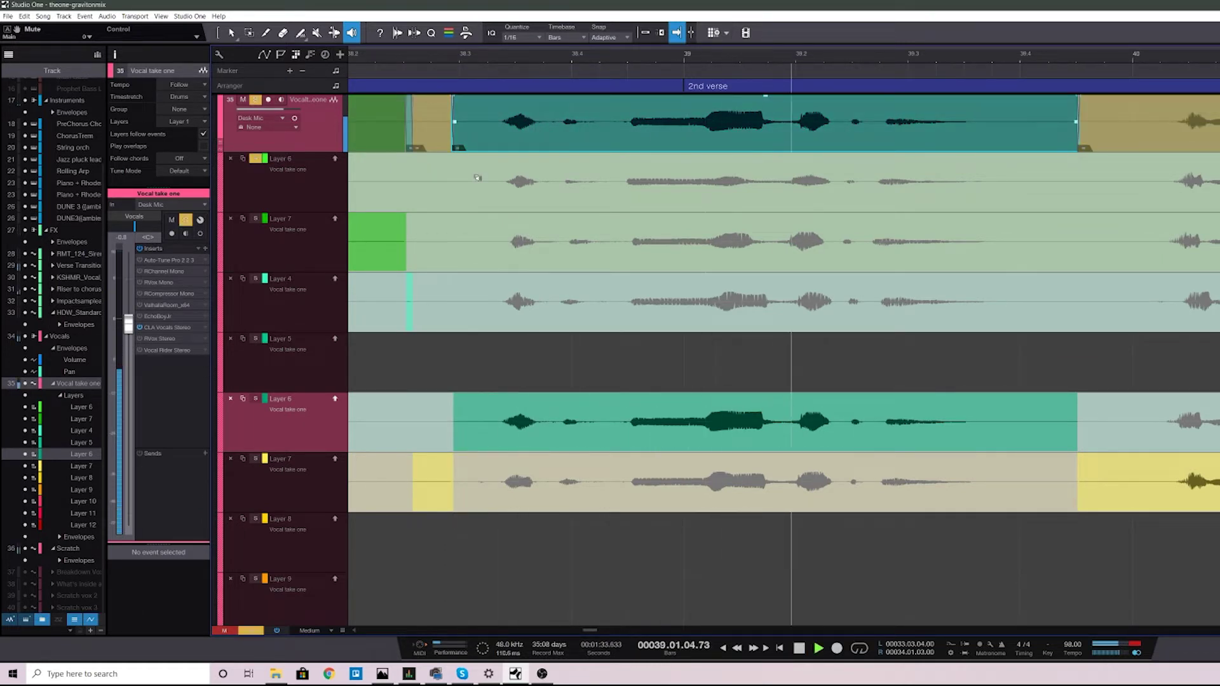
{"action": "left_click", "coordinate": [474, 227]}
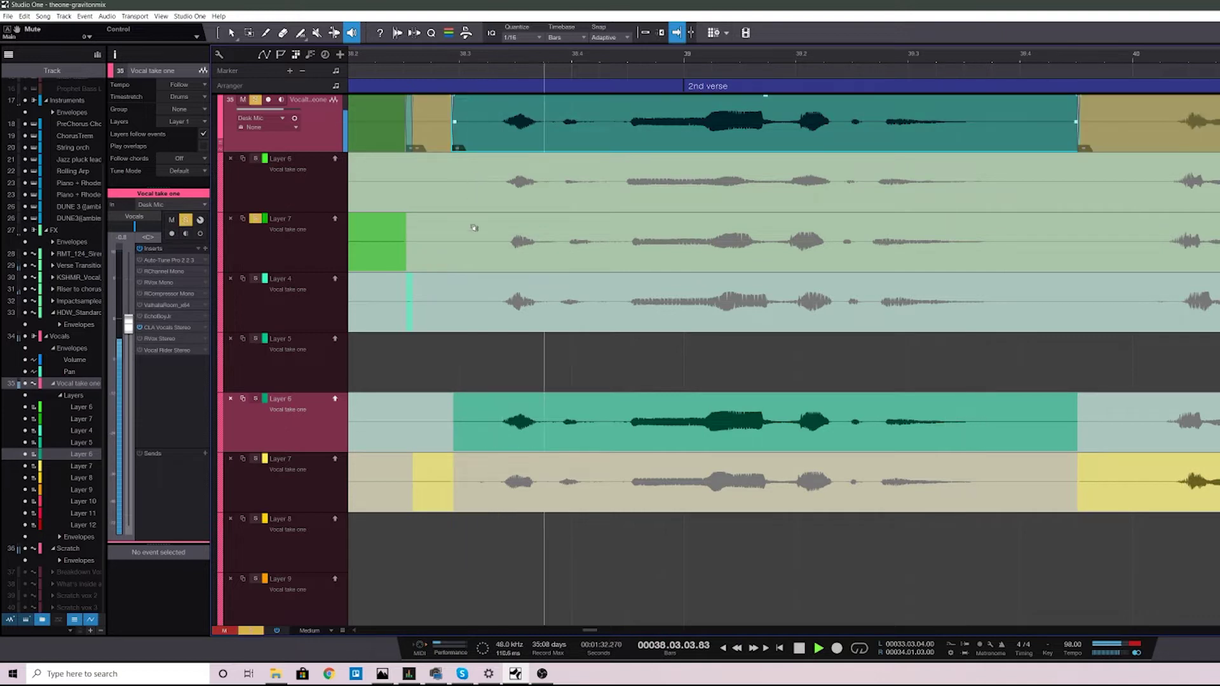
{"action": "left_click", "coordinate": [474, 228]}
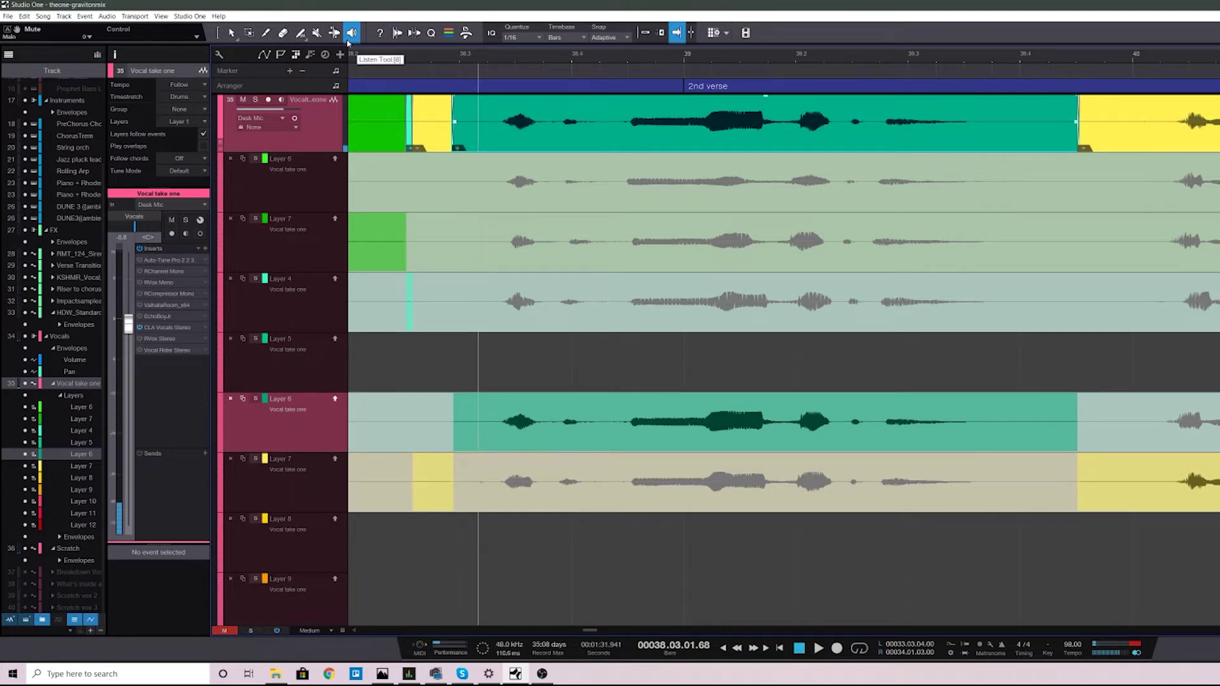
{"action": "left_click", "coordinate": [535, 186]}
{"action": "left_click", "coordinate": [231, 33]}
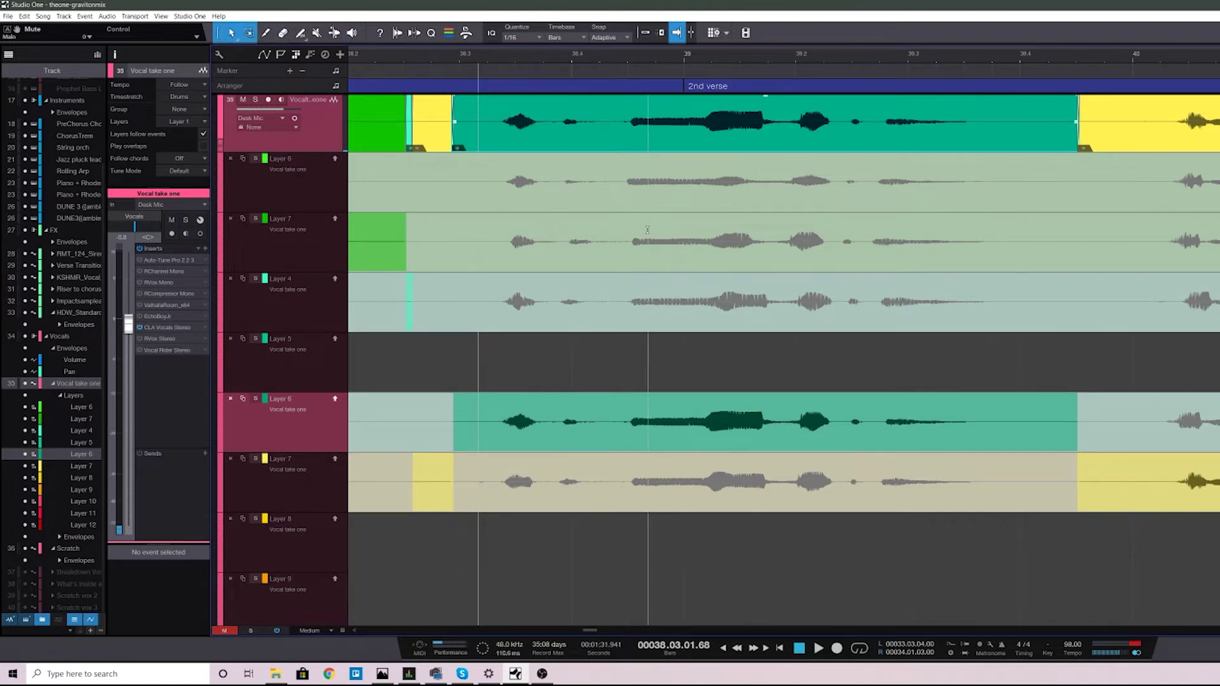
Try the upper Layer 7, Layer 4 and the lower Layer 6 in turn for the first phrase, playing back the comp
{"action": "left_click", "coordinate": [648, 229]}
{"action": "key", "text": "space"}
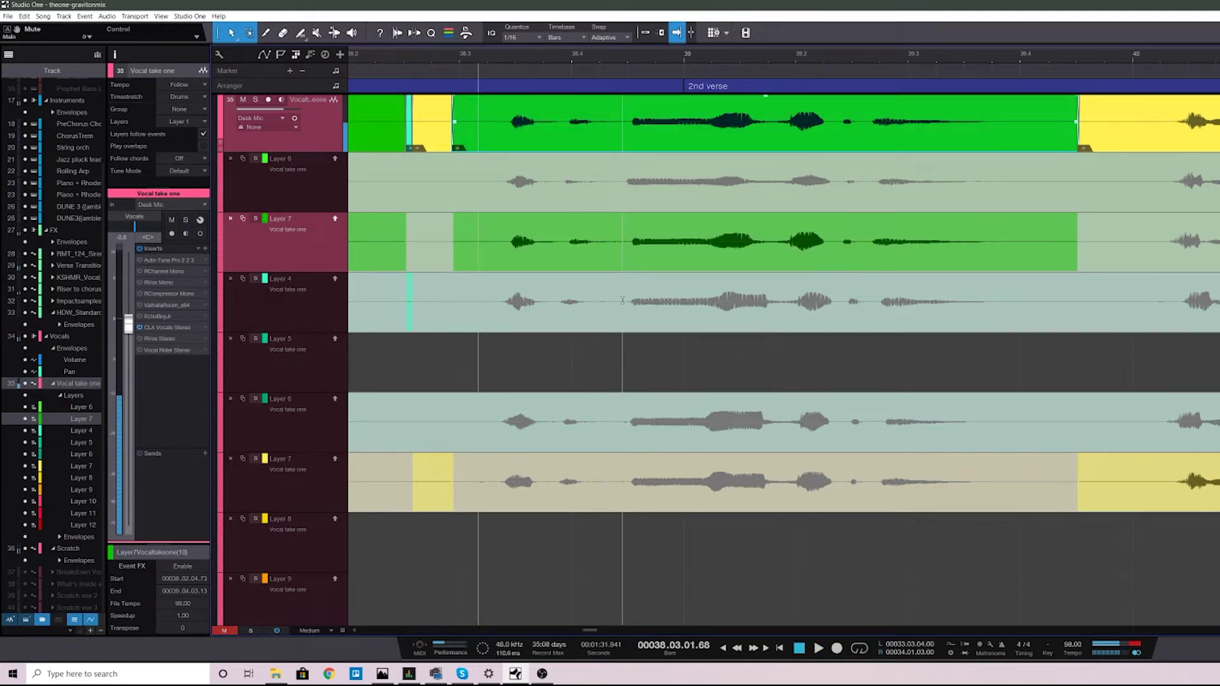
{"action": "left_click", "coordinate": [622, 299]}
{"action": "key", "text": "space"}
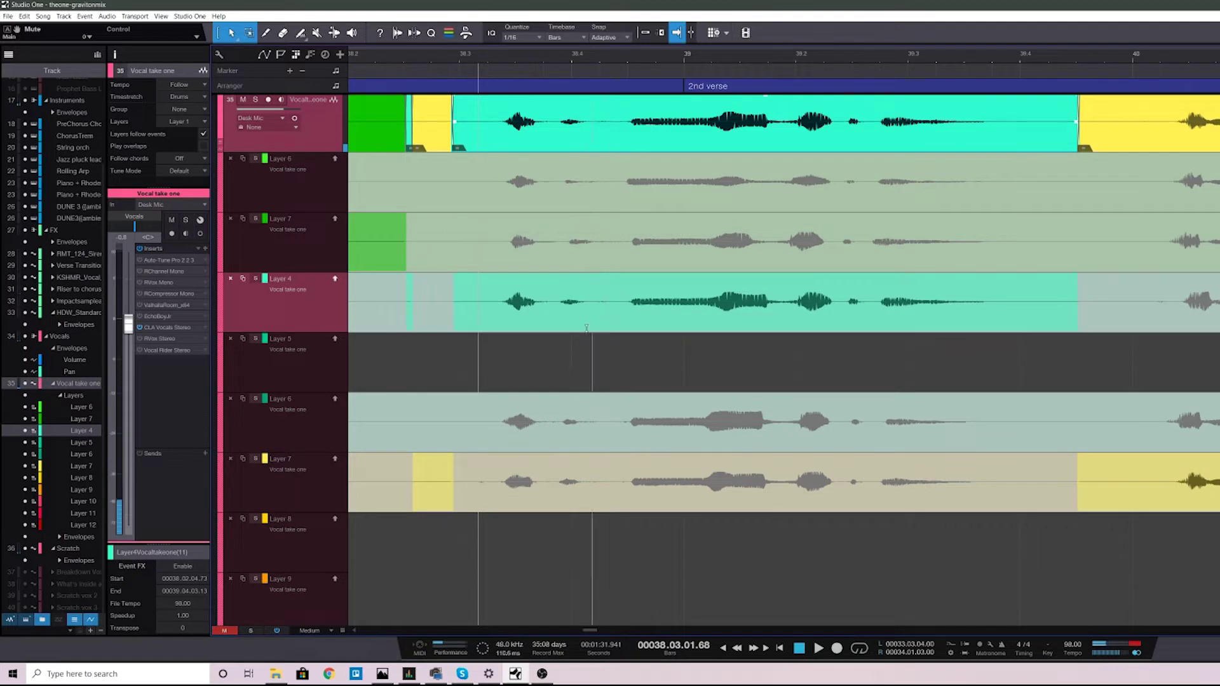
{"action": "scroll", "coordinate": [586, 327], "scroll_direction": "down", "scroll_amount": 1}
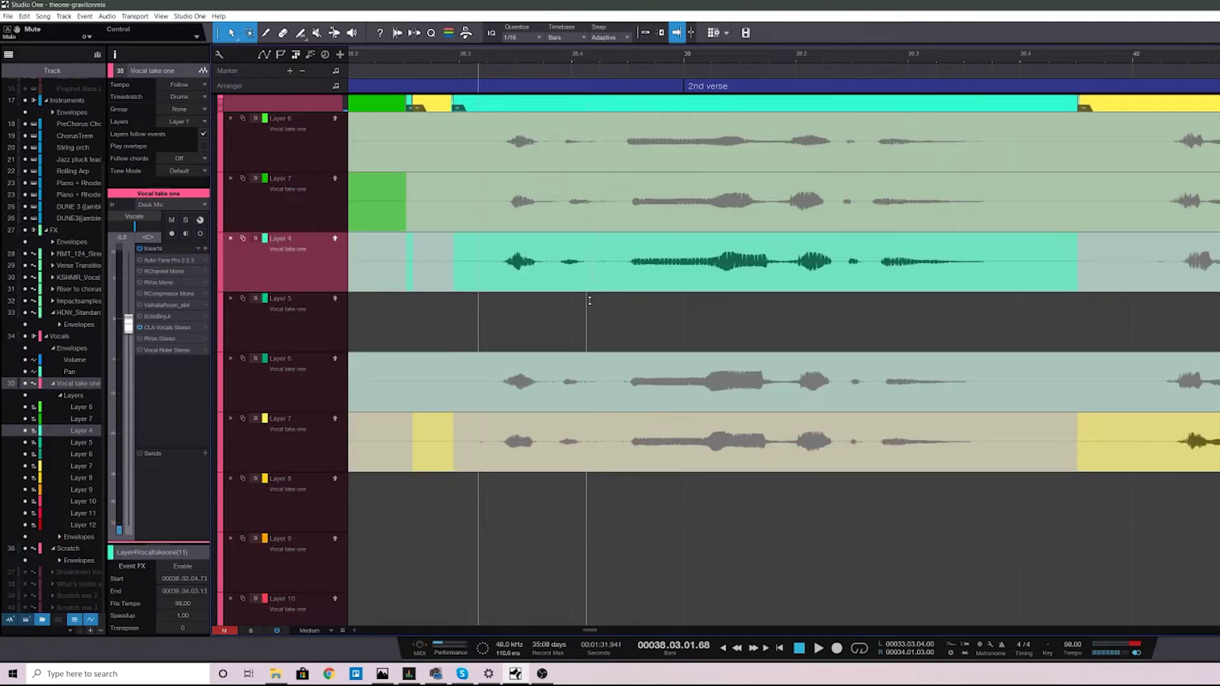
{"action": "left_click", "coordinate": [628, 394]}
{"action": "key", "text": "space"}
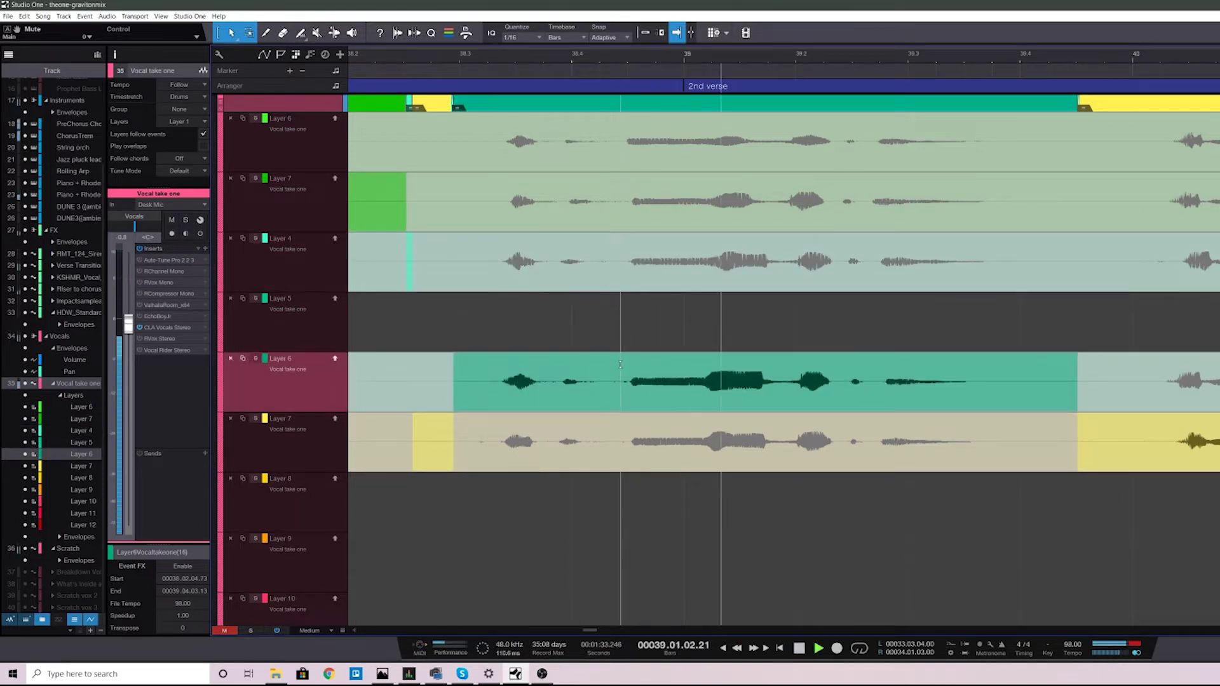
Compare the first phrase across the yellow Layer 7, lower Layer 6, Layer 4 and upper Layer 7 during playback, ending on the upper Layer 6
{"action": "left_click", "coordinate": [624, 439]}
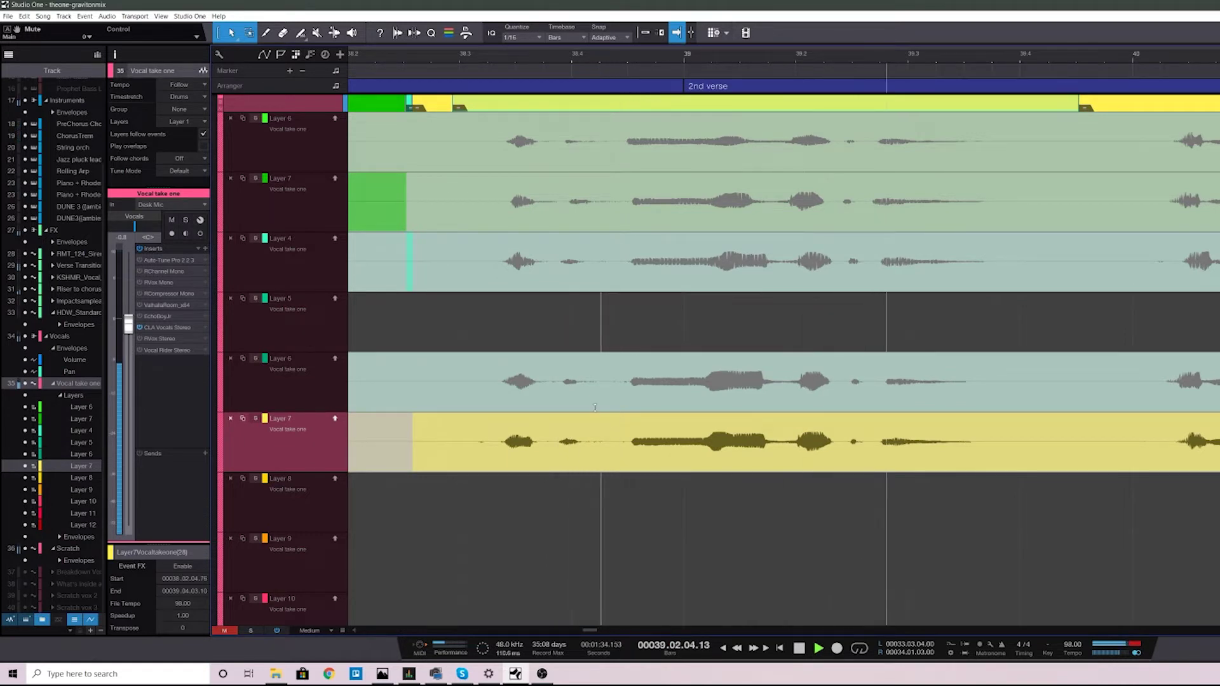
{"action": "left_click", "coordinate": [600, 379]}
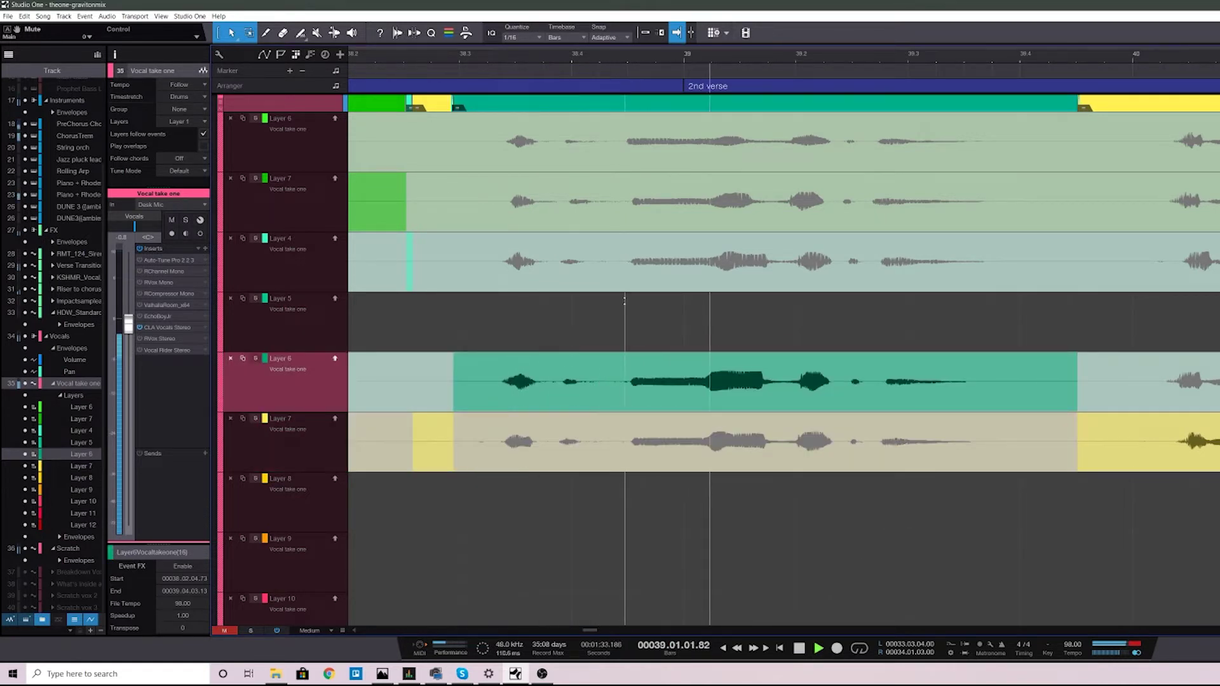
{"action": "left_click", "coordinate": [670, 255]}
{"action": "key", "text": "space"}
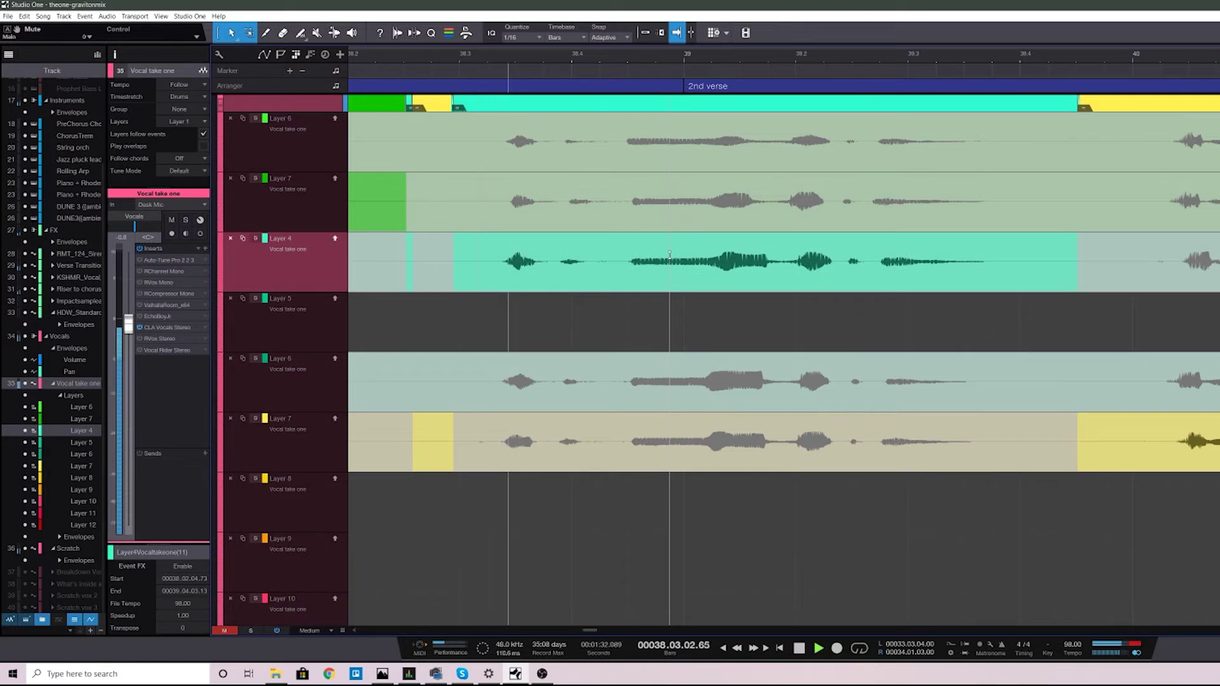
{"action": "left_click", "coordinate": [665, 206]}
{"action": "key", "text": "space"}
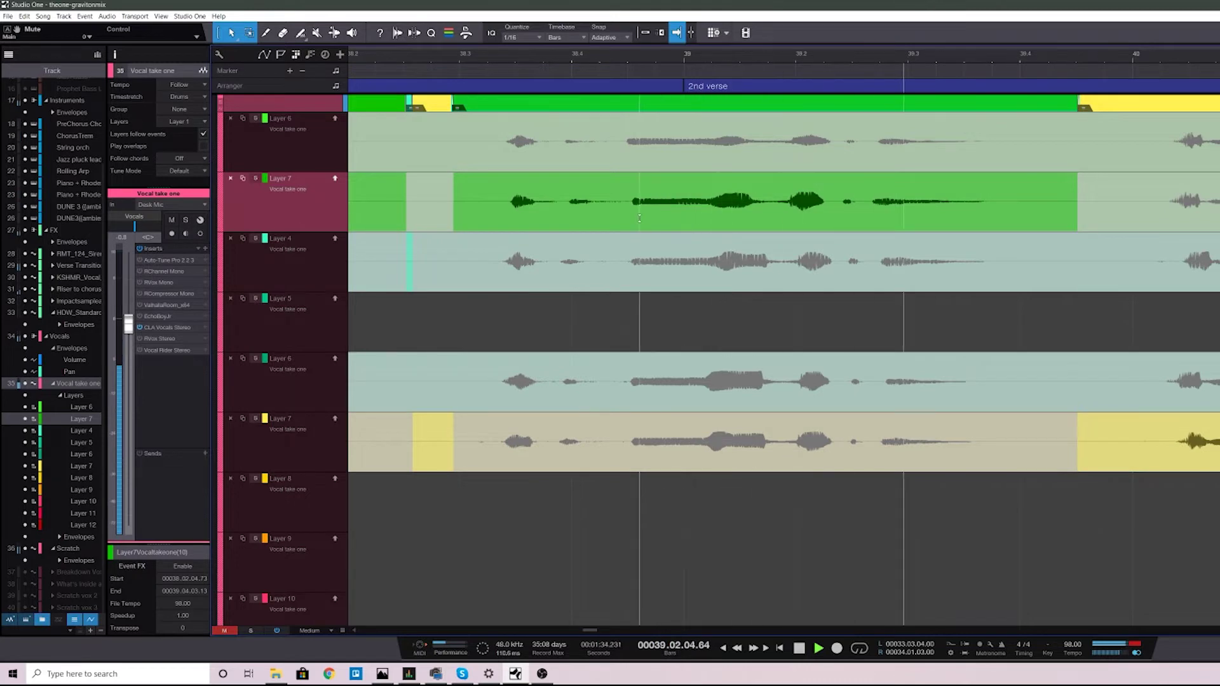
{"action": "left_click", "coordinate": [655, 137]}
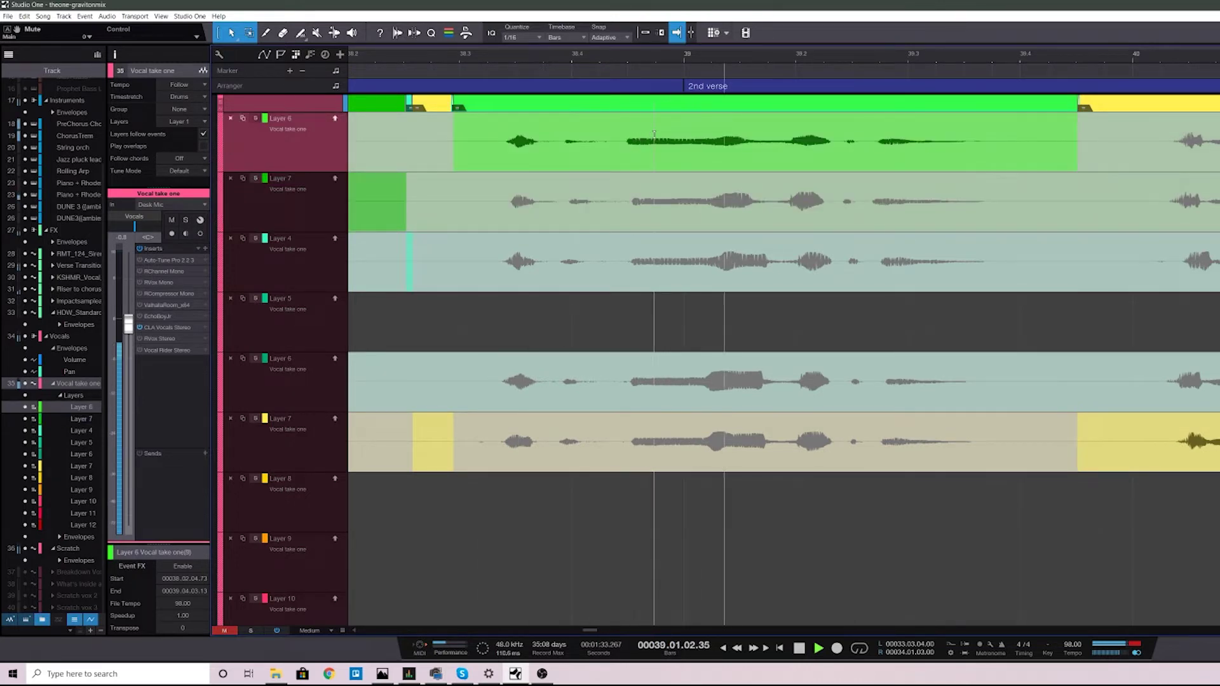
Solo the vocal track and play back the first phrase with the upper Layer 6 in the comp
{"action": "scroll", "coordinate": [718, 253], "scroll_direction": "up", "scroll_amount": 2}
{"action": "key", "text": "space"}
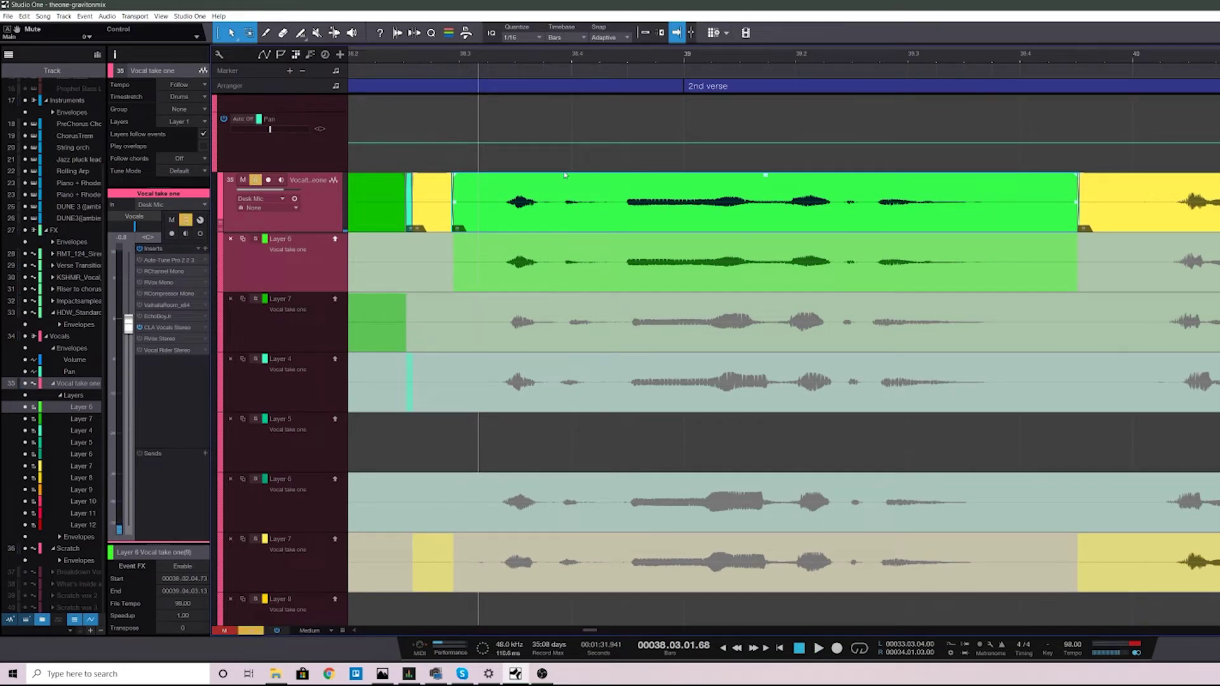
{"action": "key", "text": "space"}
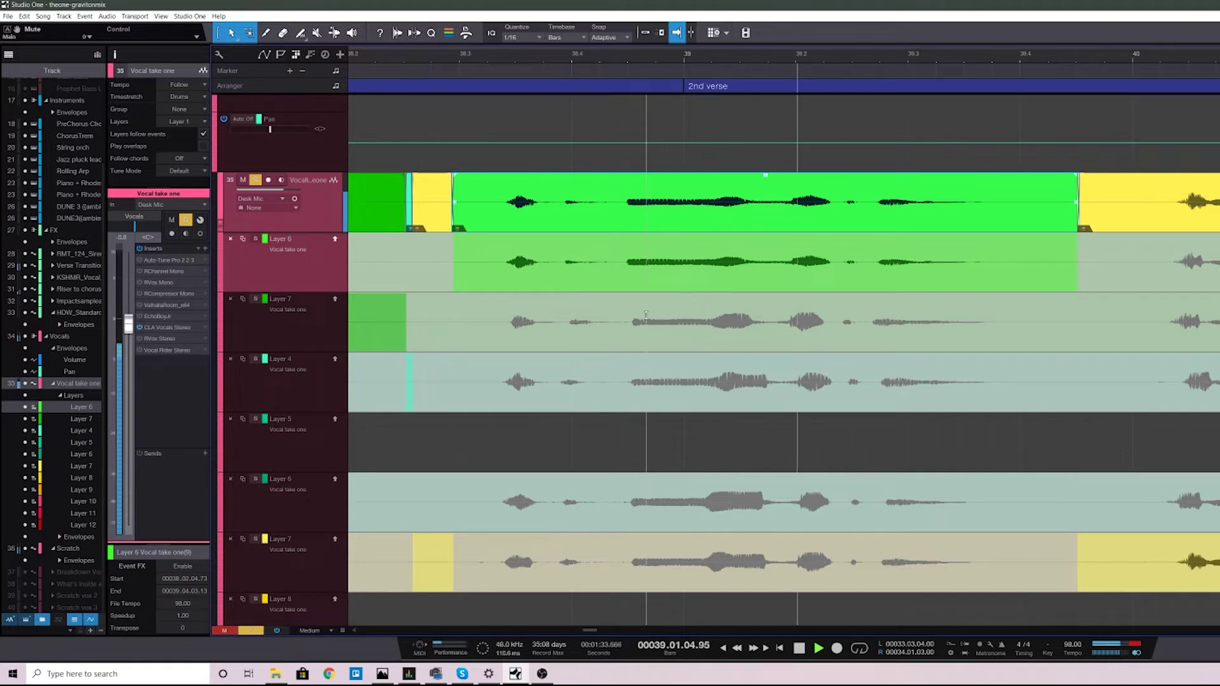
{"action": "key", "text": "space"}
Try the upper Layer 7 and Layer 4 for the first phrase, playing back each one with the vocal soloed
{"action": "double_click", "coordinate": [665, 323]}
{"action": "key", "text": "space"}
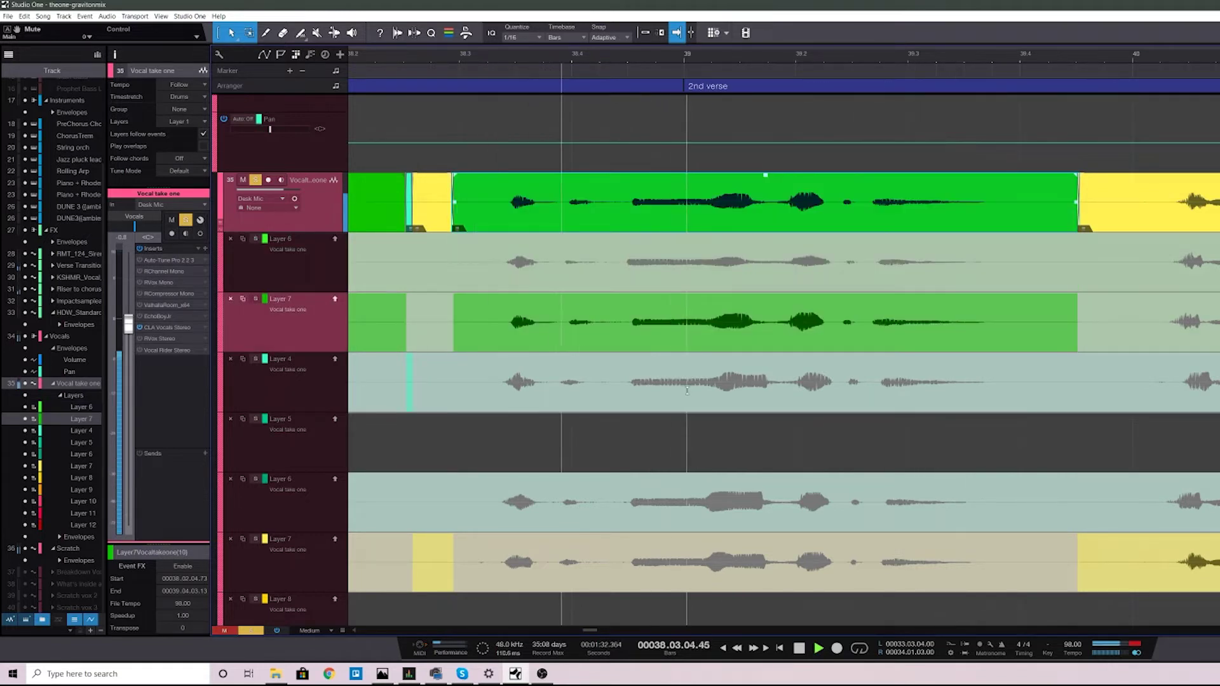
{"action": "key", "text": "space"}
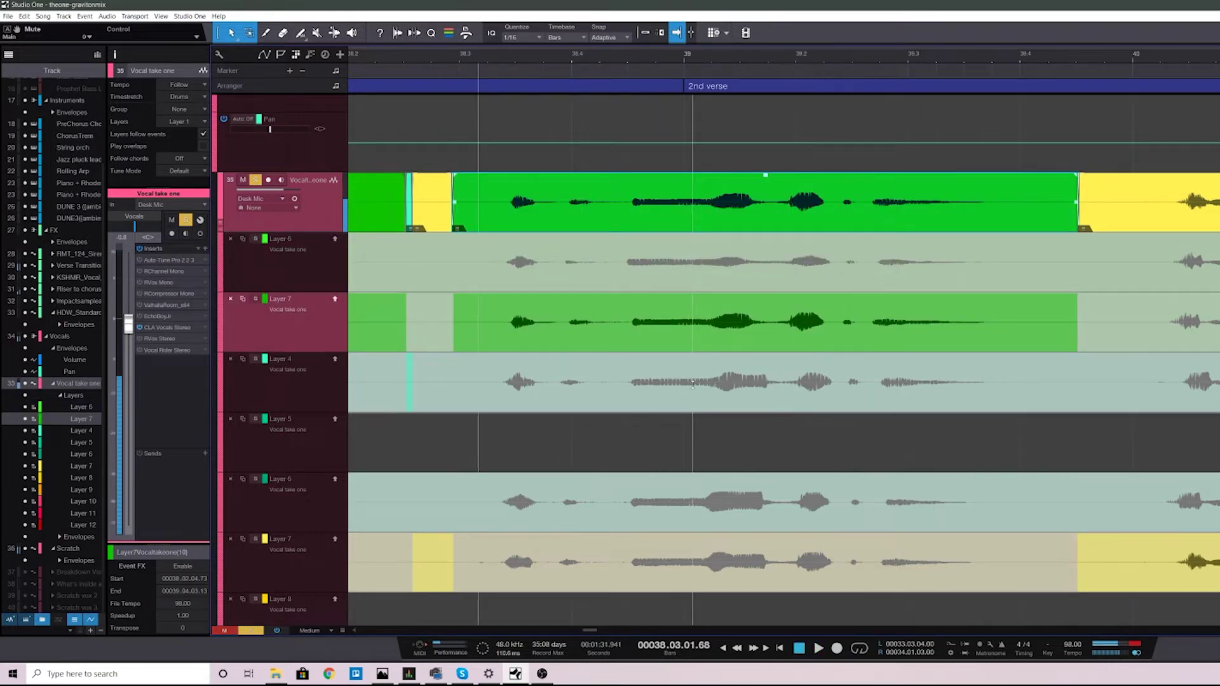
{"action": "double_click", "coordinate": [693, 389]}
{"action": "key", "text": "space"}
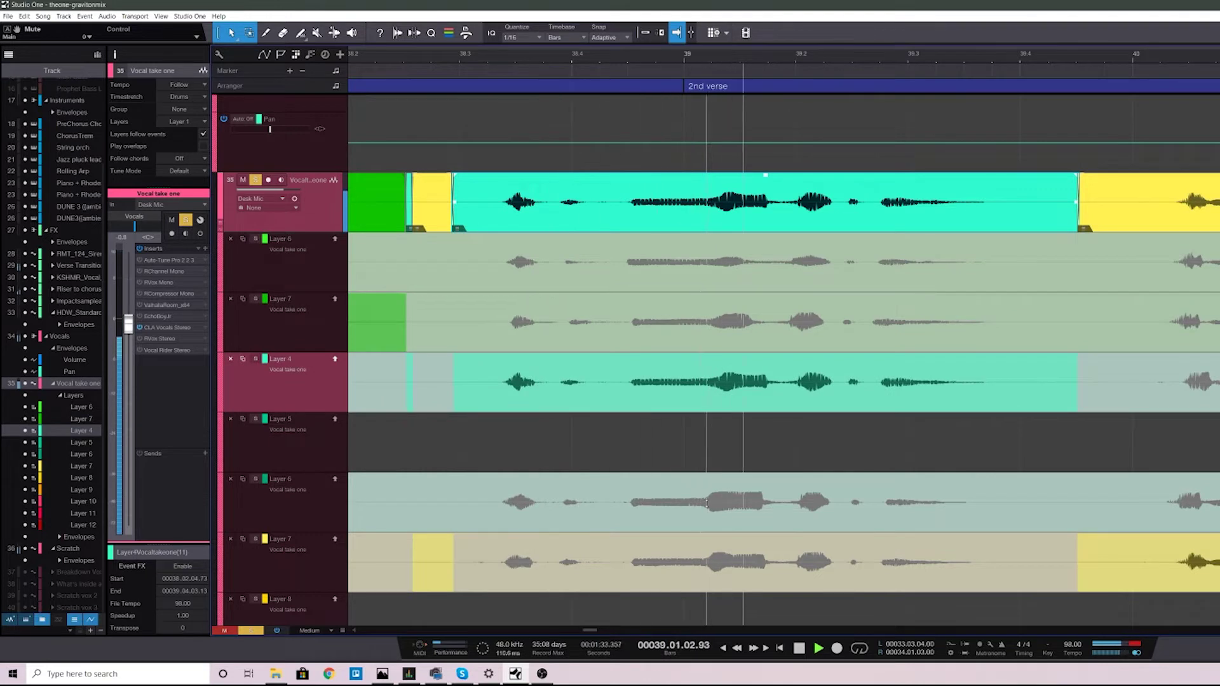
{"action": "key", "text": "space"}
Swap the first phrase's segment to the lower Layer 6 and play back the soloed vocal
{"action": "double_click", "coordinate": [708, 505]}
{"action": "key", "text": "space"}
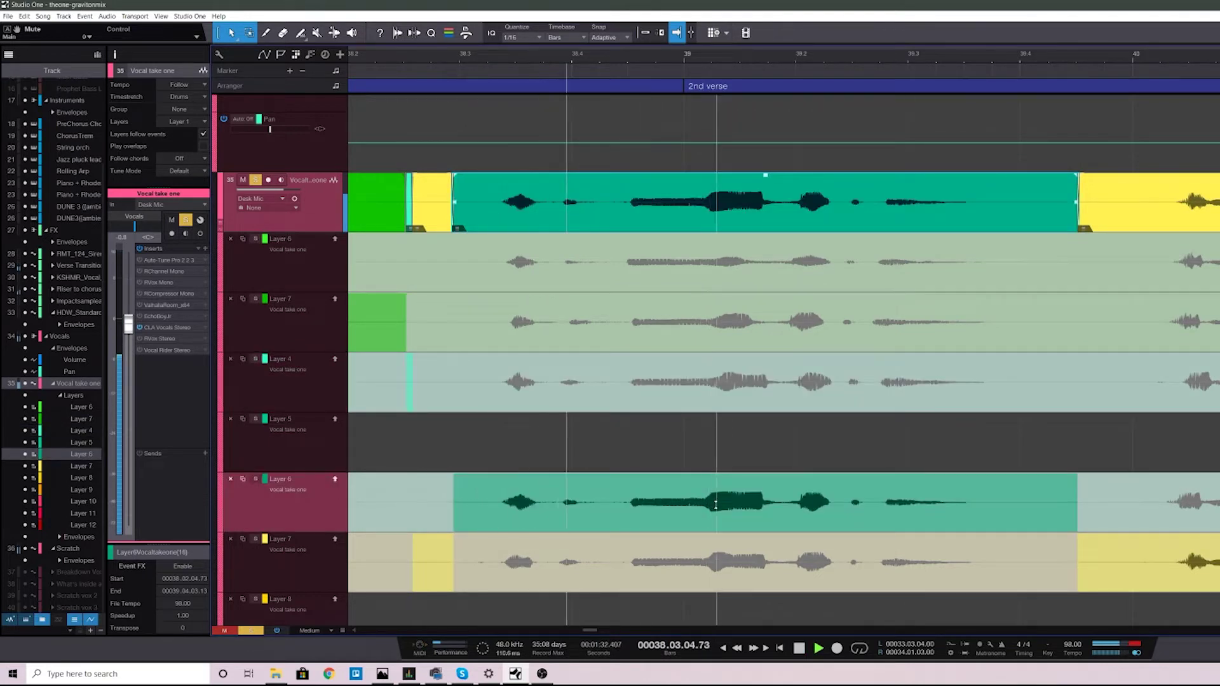
{"action": "key", "text": "space"}
{"action": "key", "text": "space"}
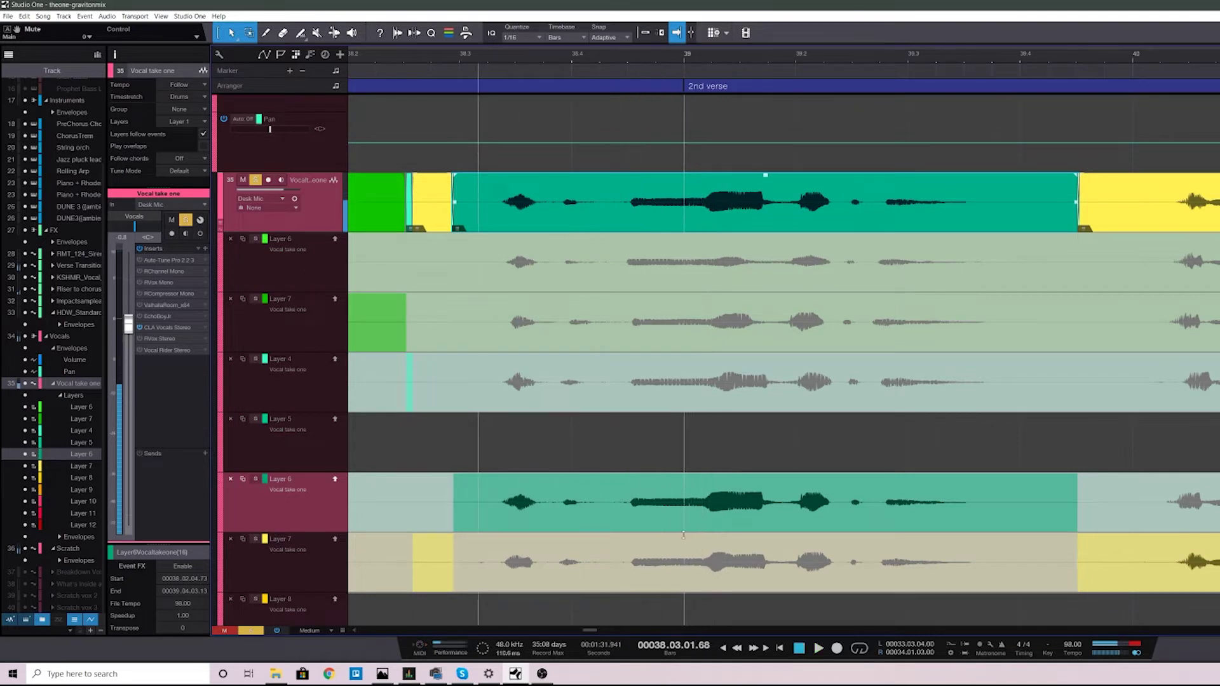
Replay the first phrase from the lower Layer 6 several times, listening to the start of the long note
{"action": "key", "text": "space"}
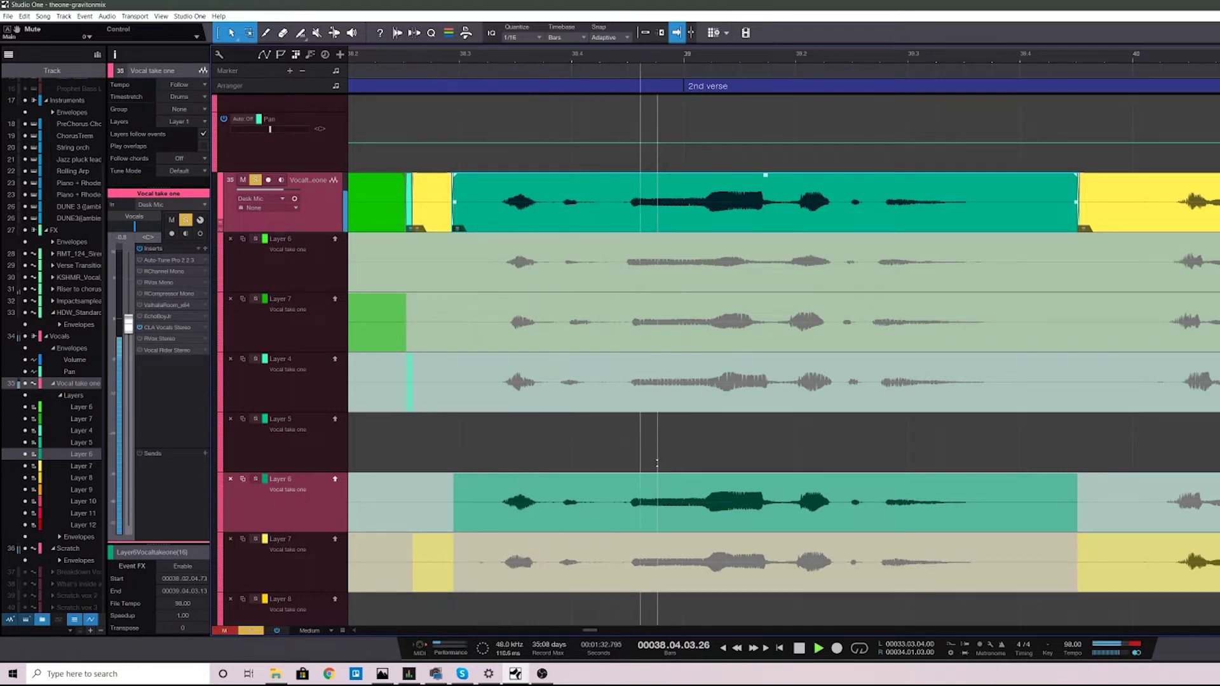
{"action": "left_click_drag", "start_coordinate": [612, 502], "coordinate": [635, 496]}
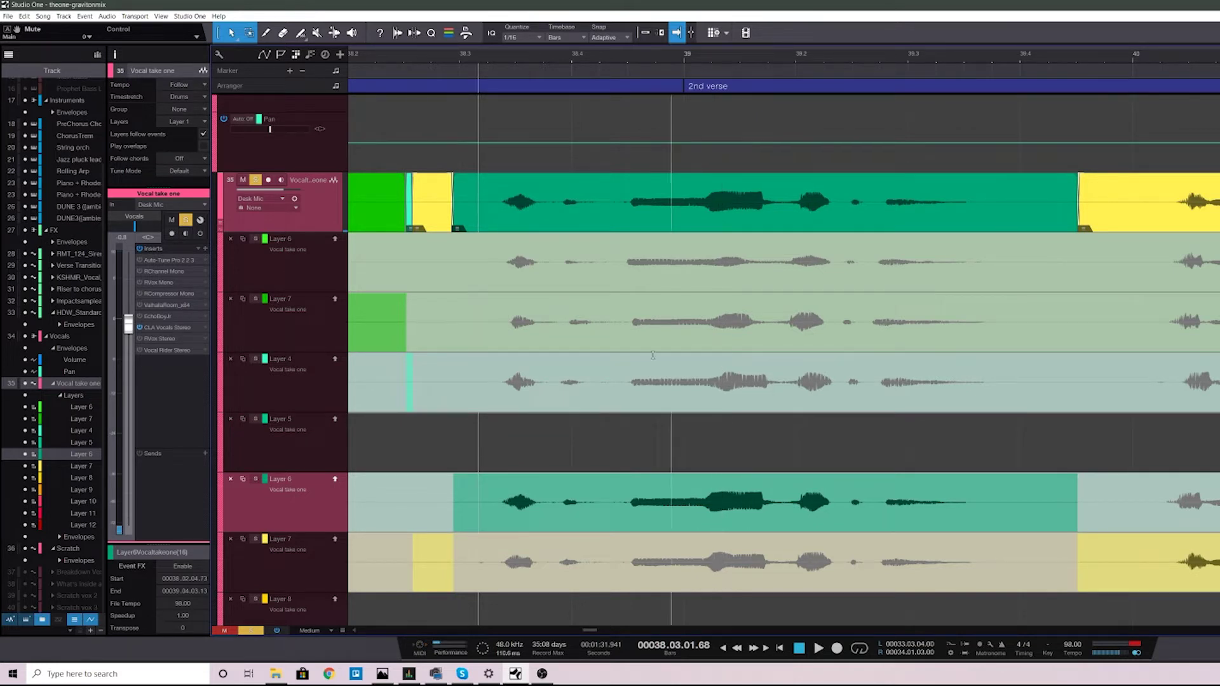
{"action": "key", "text": "space"}
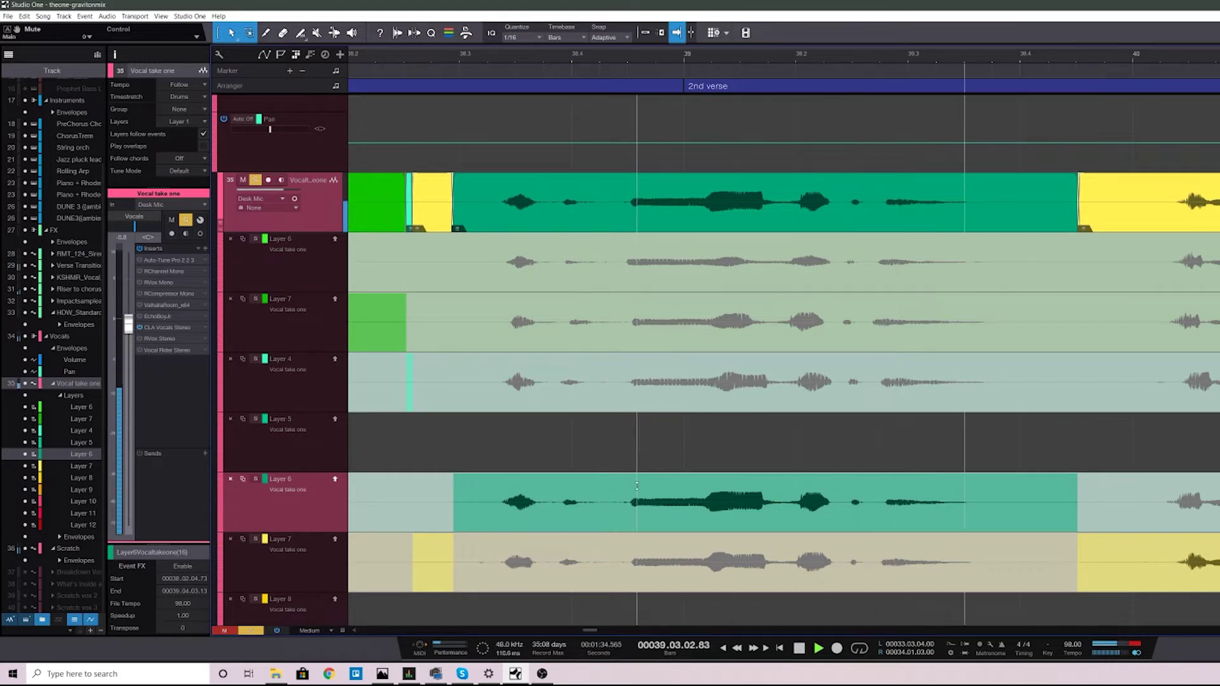
{"action": "key", "text": "space"}
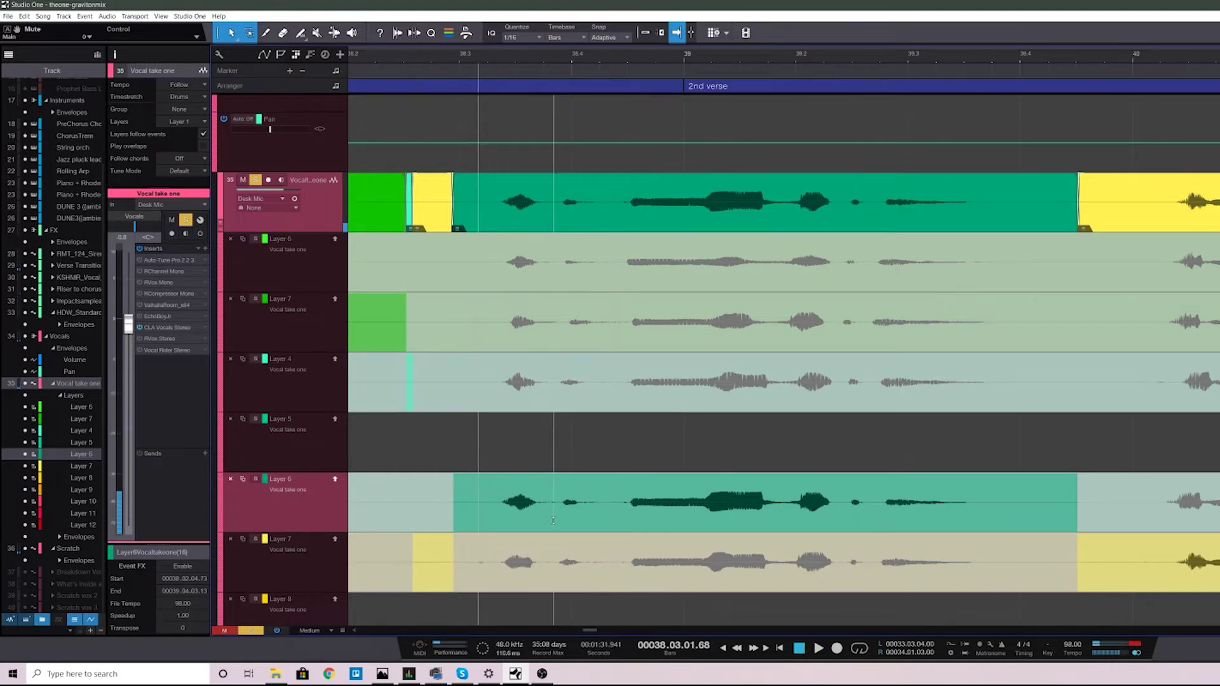
{"action": "key", "text": "space"}
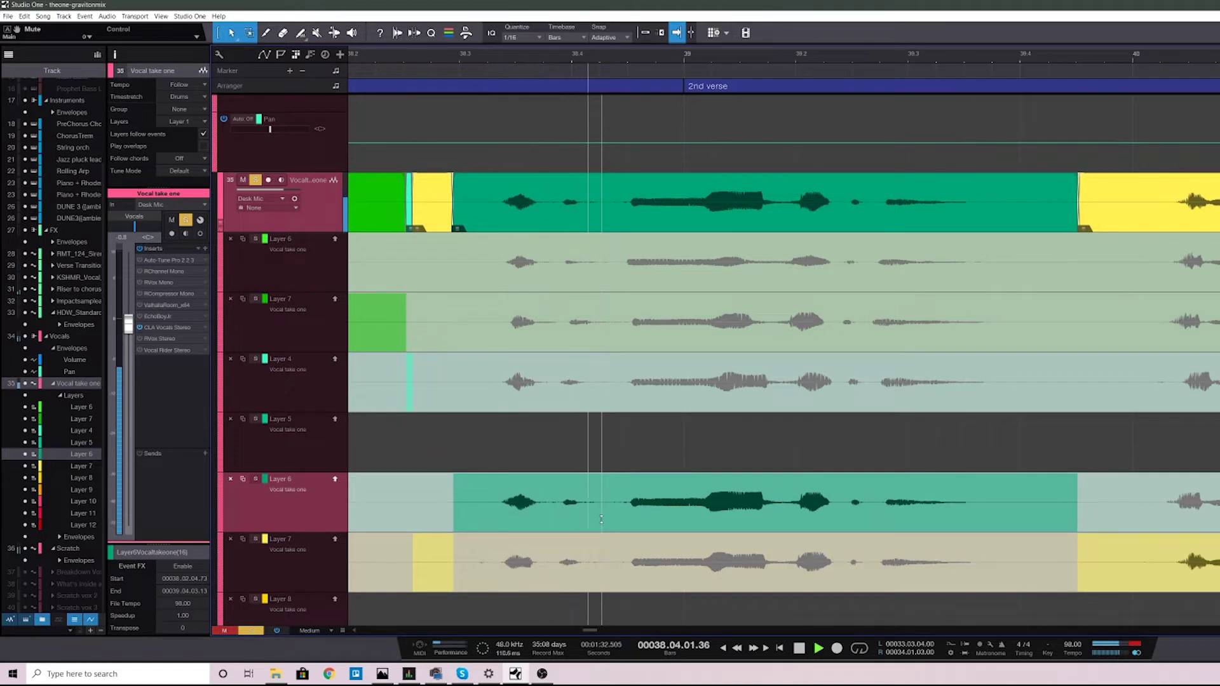
{"action": "key", "text": "space"}
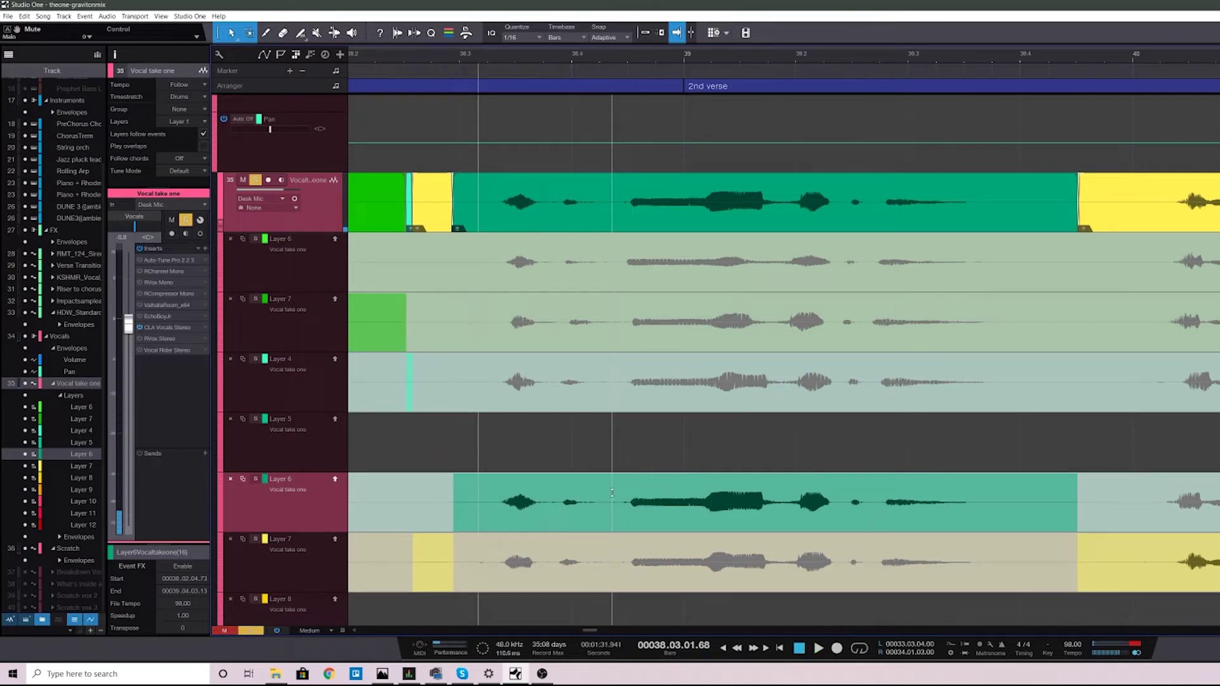
{"action": "scroll", "coordinate": [610, 487], "scroll_direction": "down", "scroll_amount": 3}
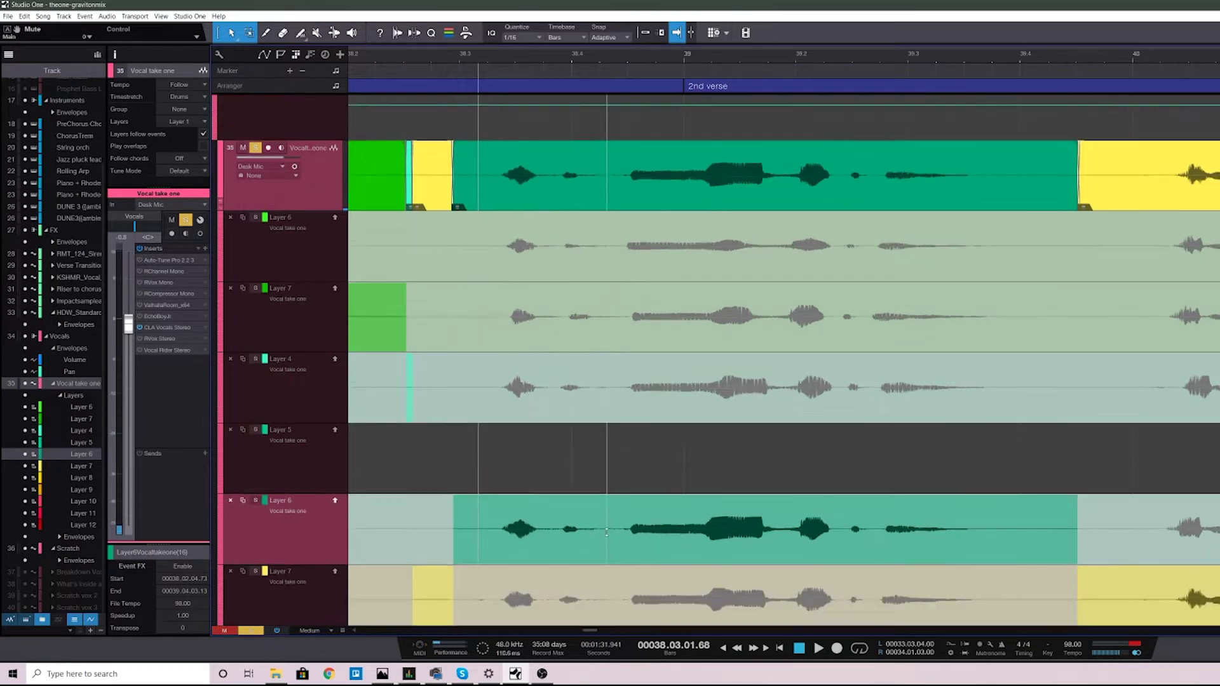
{"action": "key", "text": "space"}
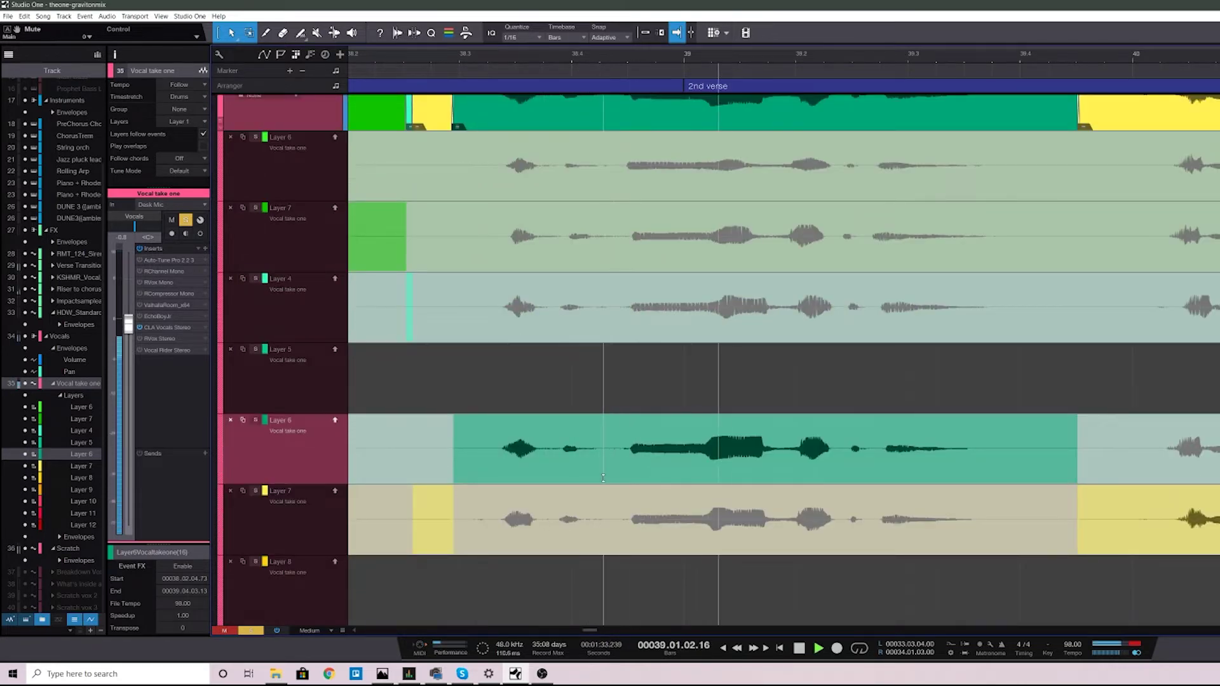
{"action": "key", "text": "space"}
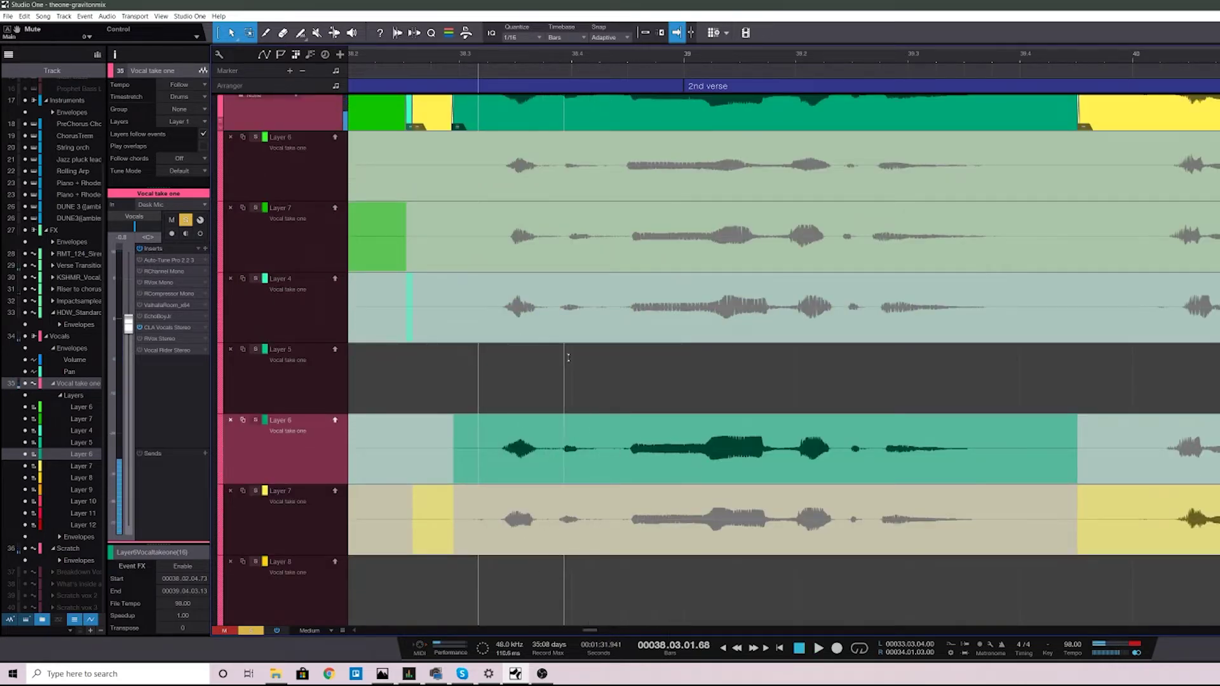
Try Layer 4, the upper Layer 7 and the upper Layer 6 in turn for the first phrase, playing back each
{"action": "left_click", "coordinate": [593, 330]}
{"action": "key", "text": "space"}
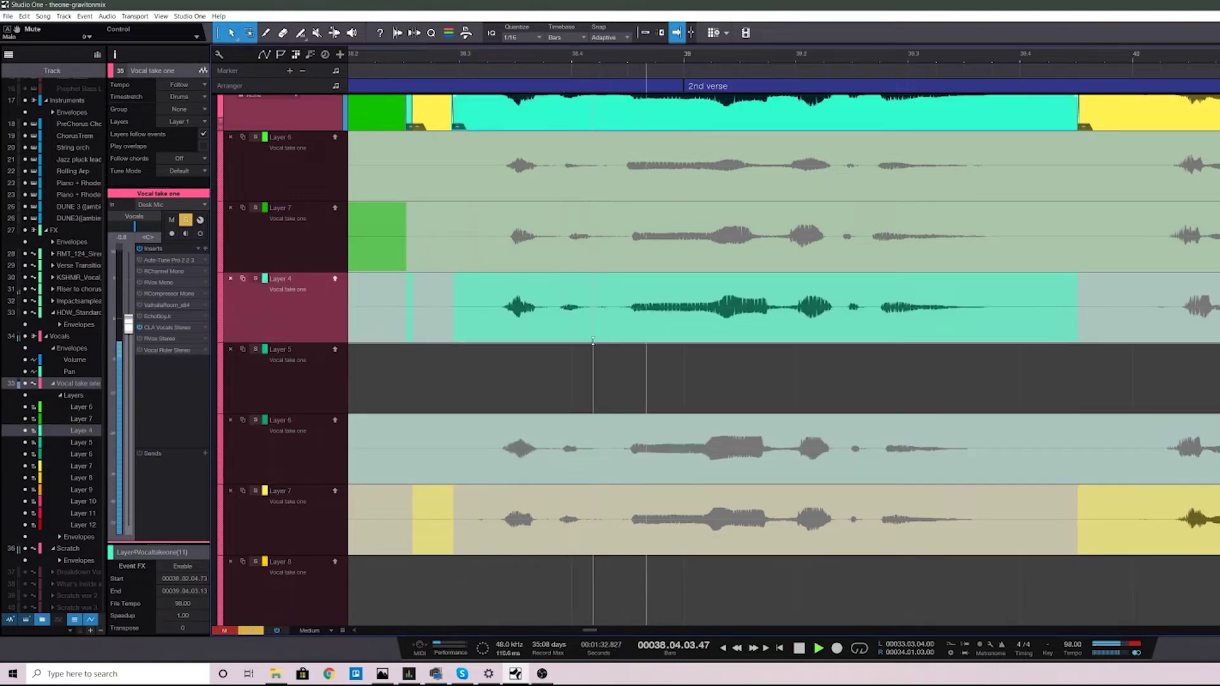
{"action": "key", "text": "space"}
{"action": "left_click_drag", "start_coordinate": [631, 308], "coordinate": [655, 295]}
{"action": "left_click", "coordinate": [631, 240]}
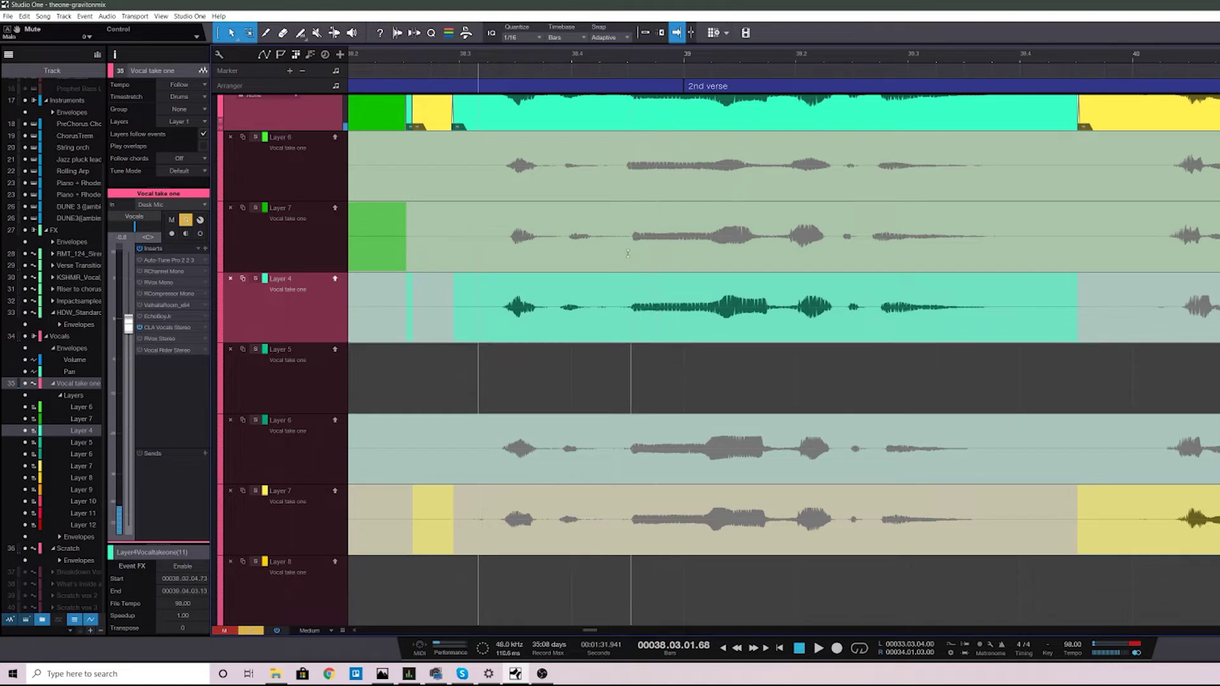
{"action": "key", "text": "space"}
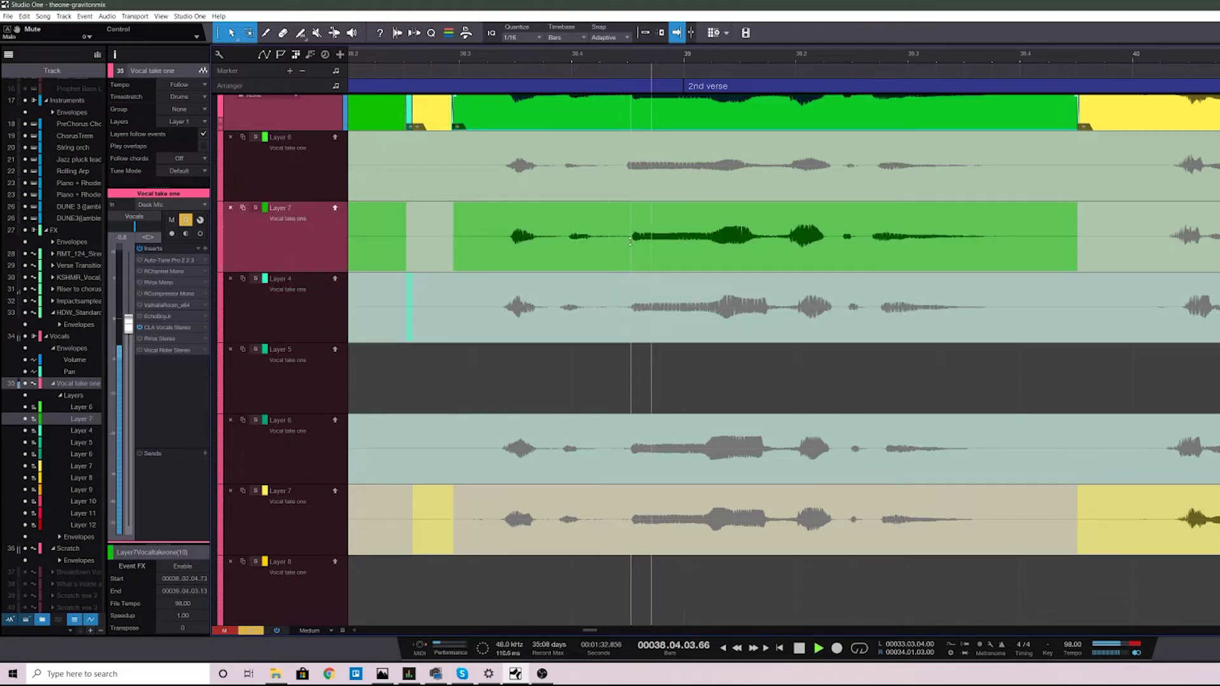
{"action": "left_click", "coordinate": [627, 242]}
{"action": "key", "text": "space"}
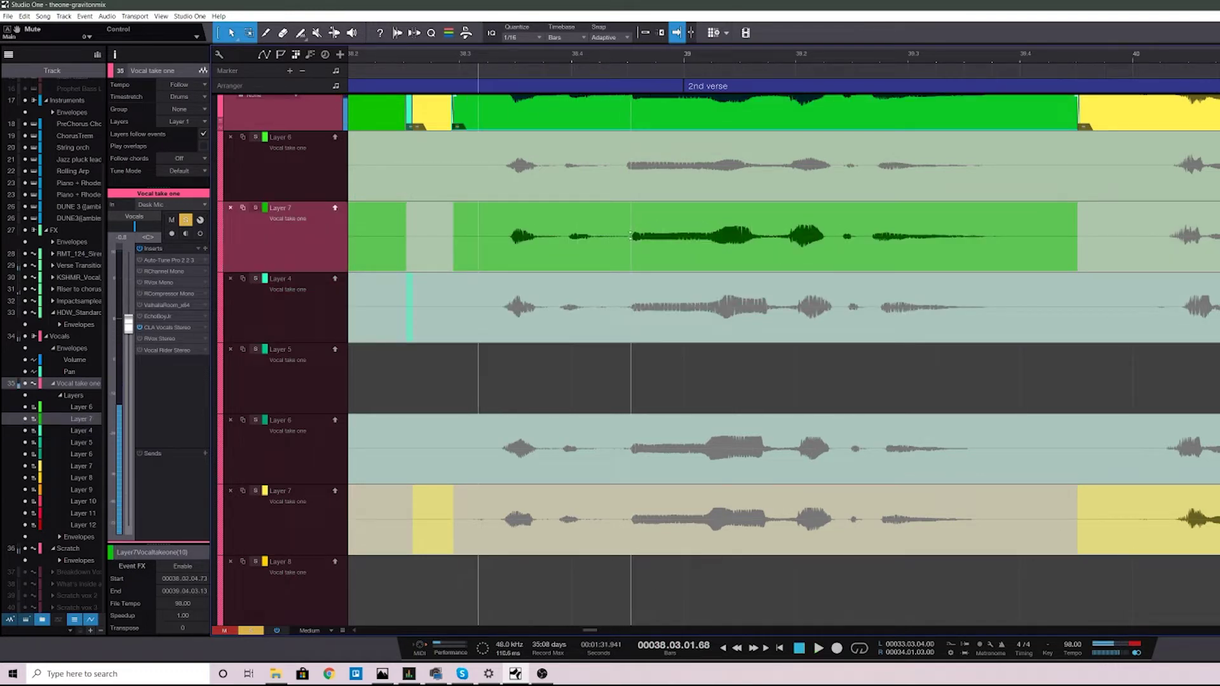
{"action": "left_click", "coordinate": [629, 176]}
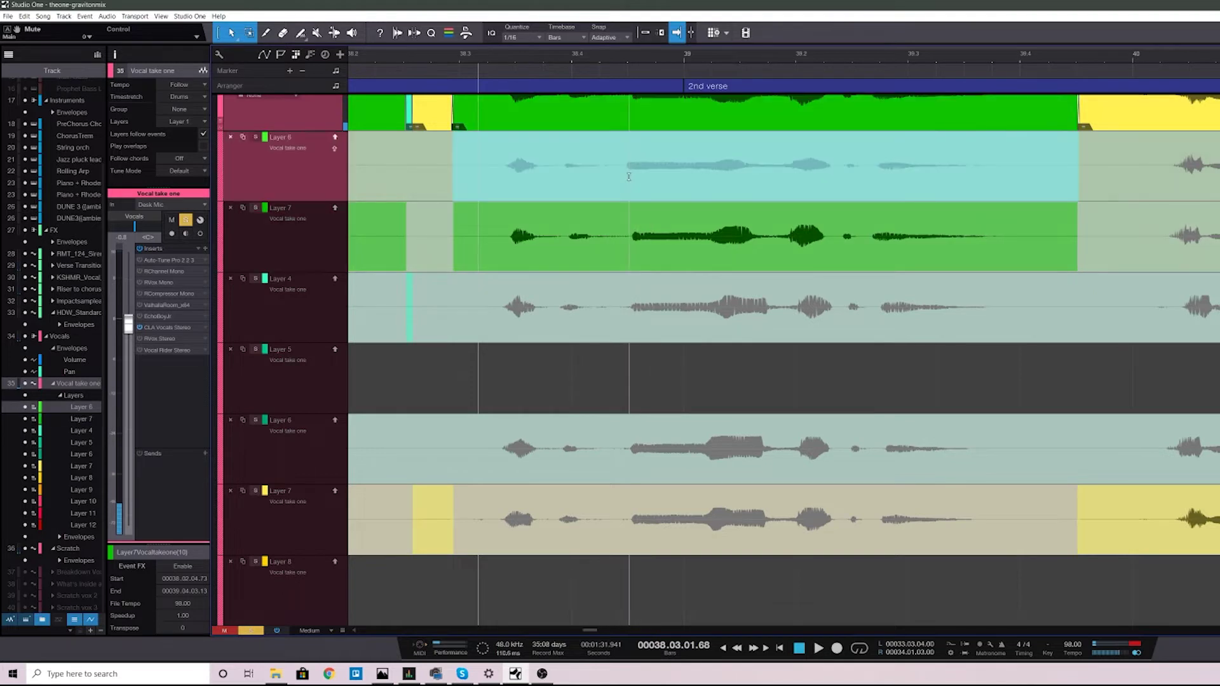
{"action": "key", "text": "space"}
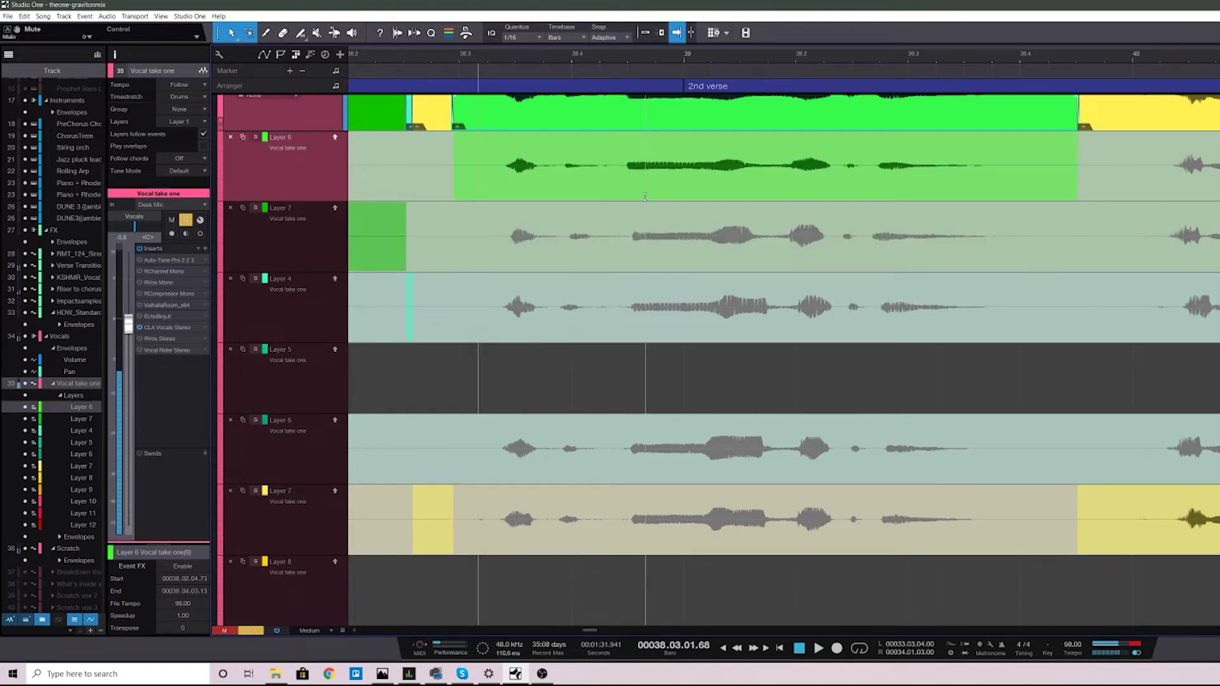
{"action": "left_click", "coordinate": [645, 196]}
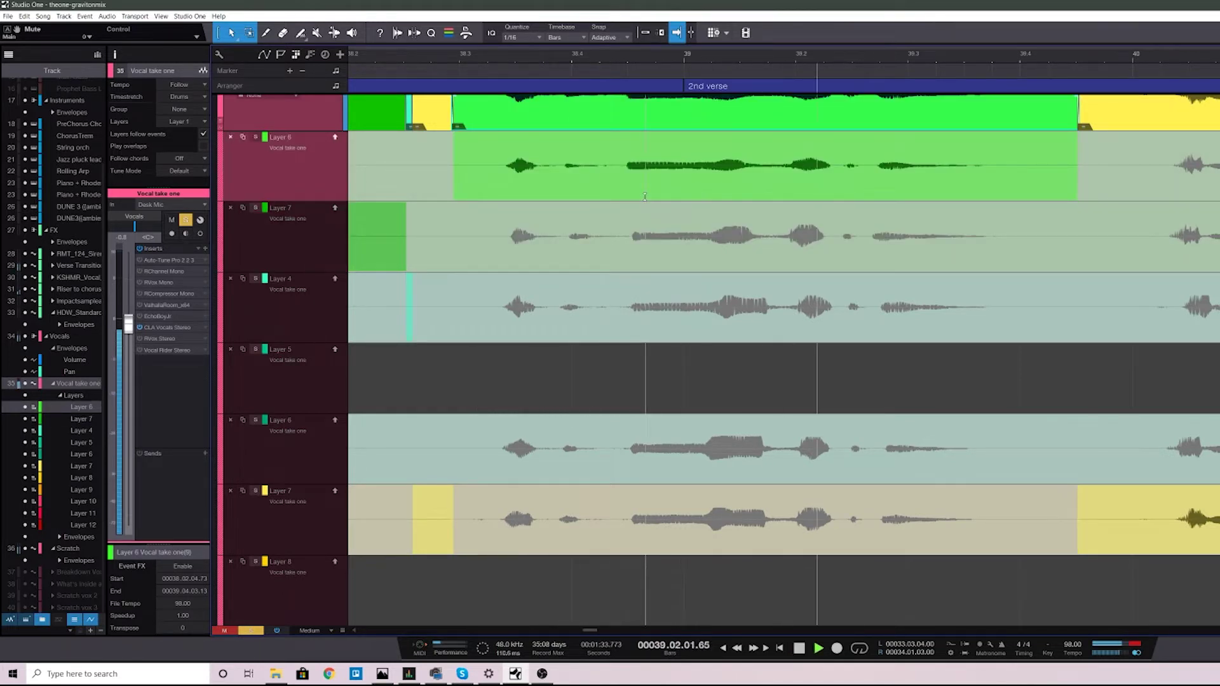
Set the first phrase's segment to the lower Layer 6 during playback and stop the transport
{"action": "left_click", "coordinate": [670, 439]}
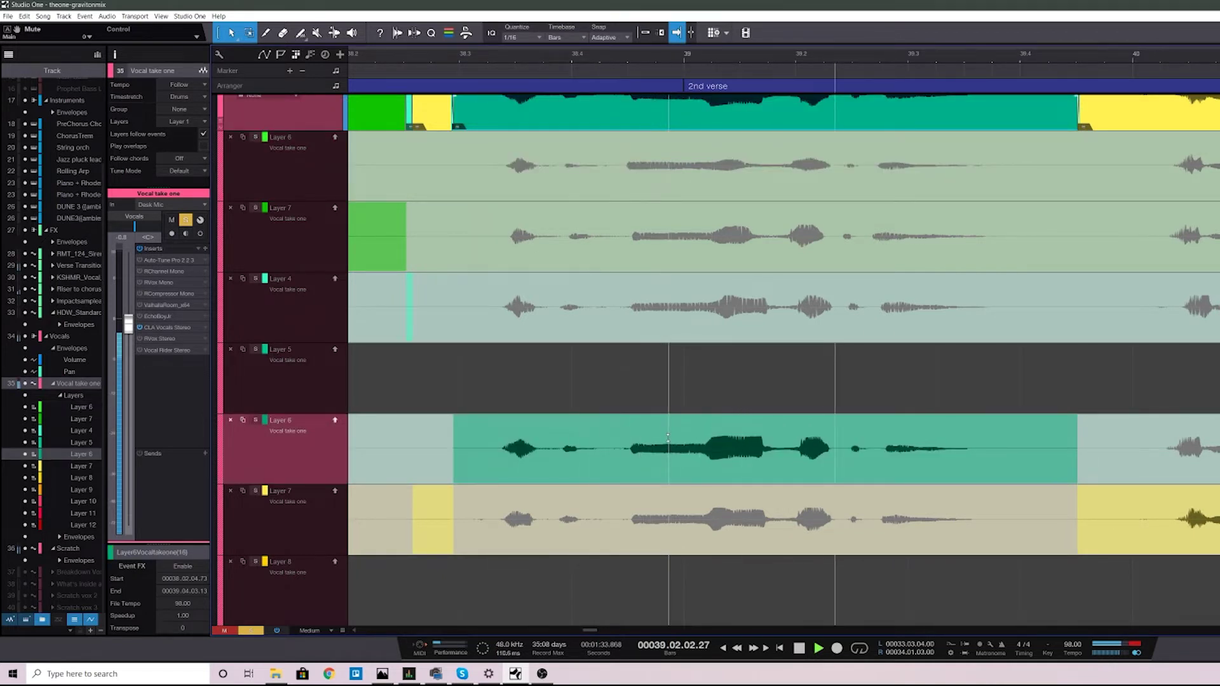
{"action": "key", "text": "space"}
Comp a short piece of the upper Layer 7 over the long note's onset before bar 39 and play from just ahead of it
{"action": "mouse_move", "coordinate": [632, 56]}
{"action": "left_mouse_down"}
{"action": "mouse_move", "coordinate": [638, 84]}
{"action": "mouse_move", "coordinate": [633, 75]}
{"action": "left_mouse_up"}
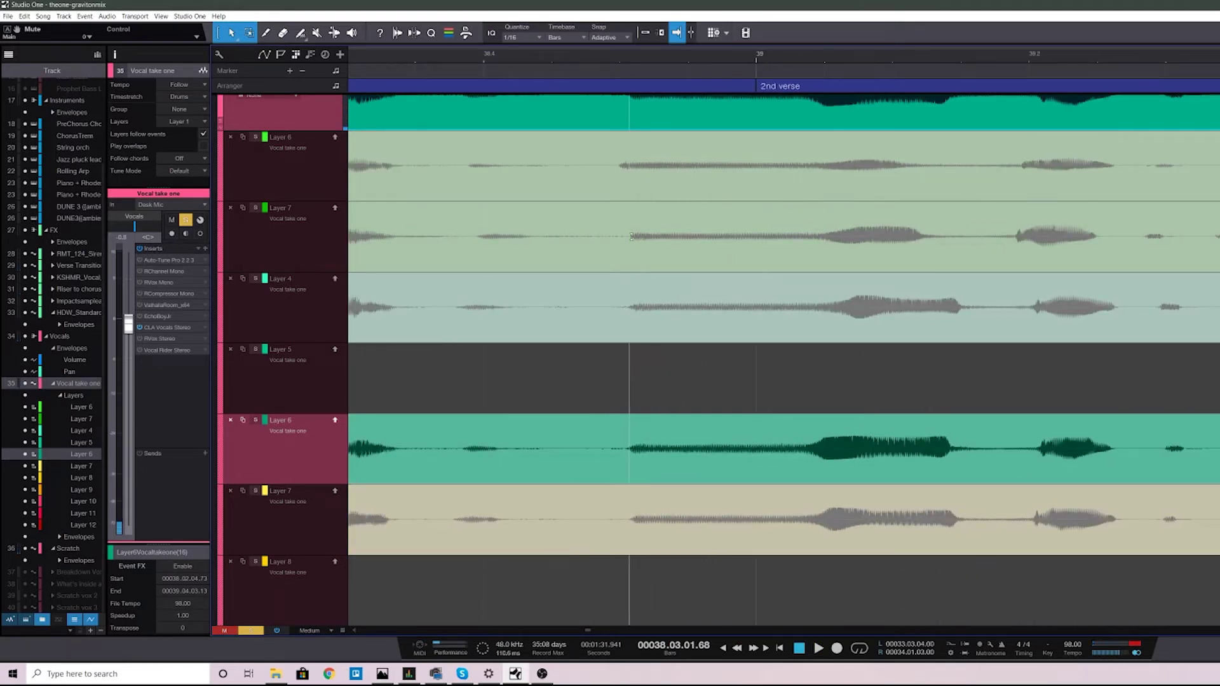
{"action": "mouse_move", "coordinate": [631, 236]}
{"action": "left_mouse_down"}
{"action": "mouse_move", "coordinate": [663, 236]}
{"action": "mouse_move", "coordinate": [645, 237]}
{"action": "left_mouse_up"}
{"action": "scroll", "coordinate": [655, 192], "scroll_direction": "up", "scroll_amount": 1}
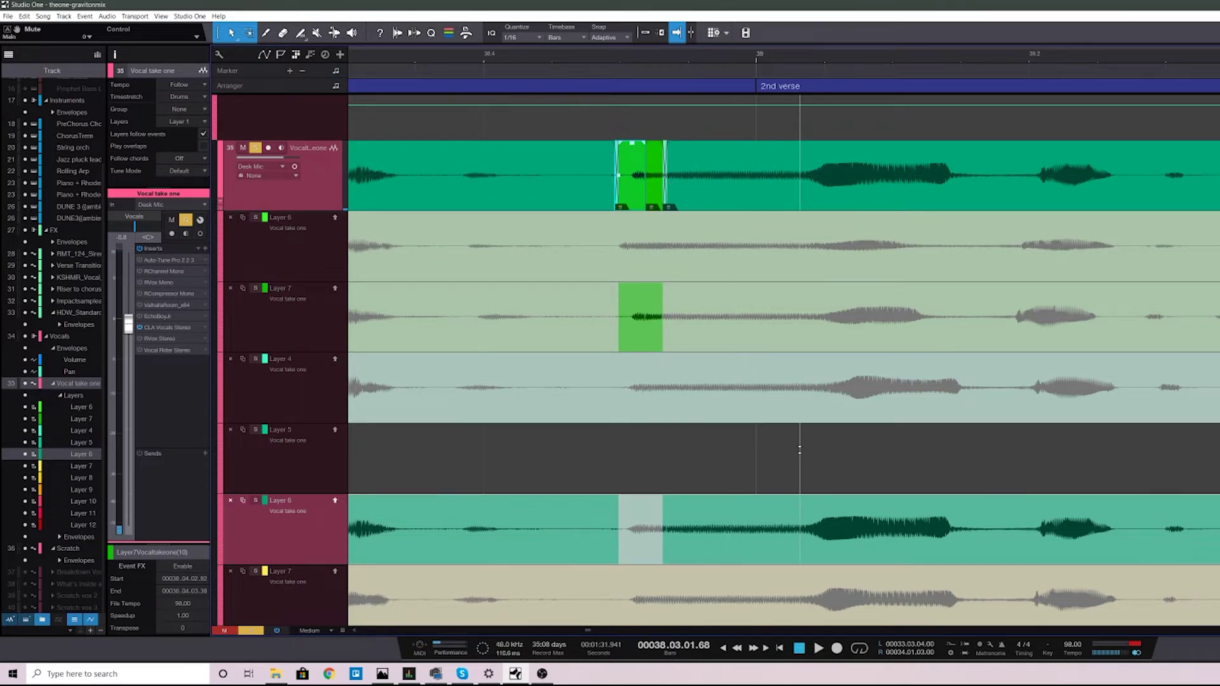
{"action": "scroll", "coordinate": [762, 413], "scroll_direction": "down", "scroll_amount": 1}
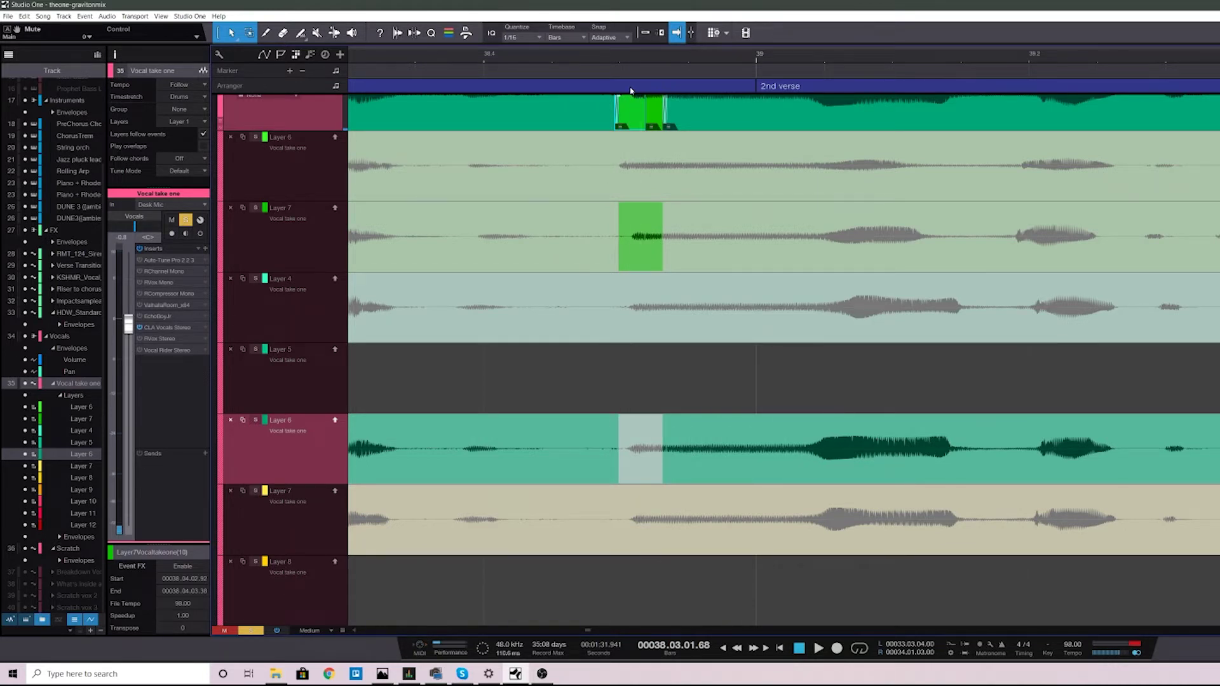
{"action": "scroll", "coordinate": [701, 347], "scroll_direction": "up", "scroll_amount": 1}
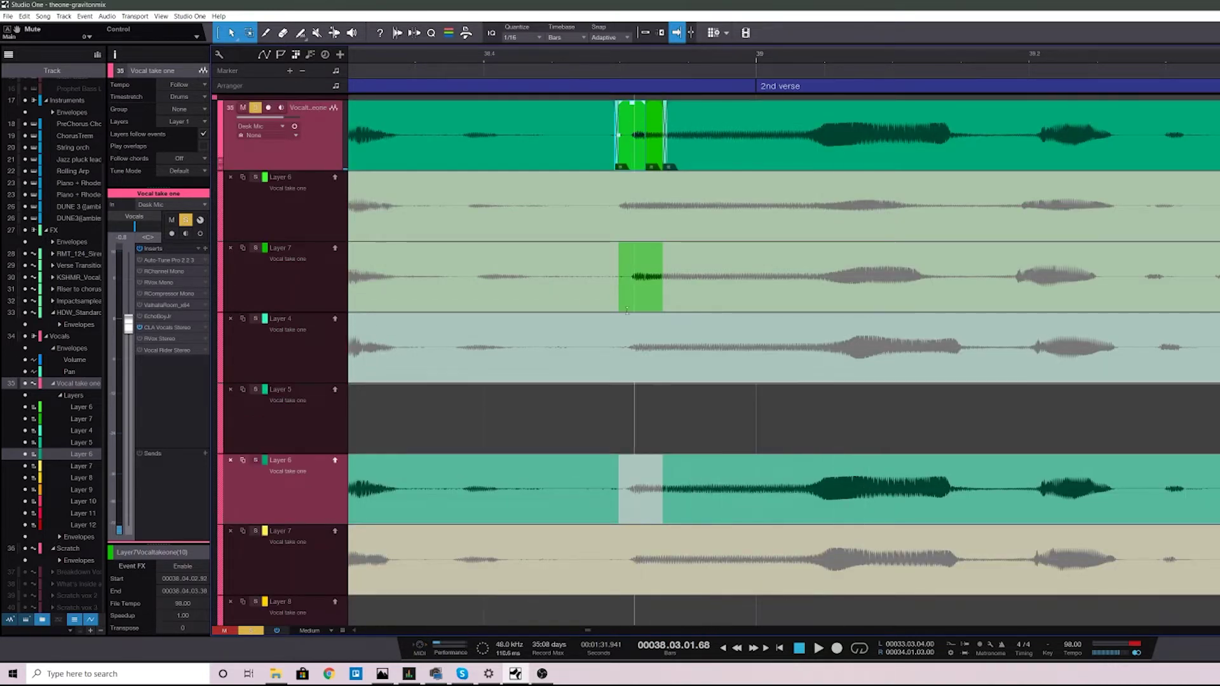
{"action": "left_click", "coordinate": [551, 59]}
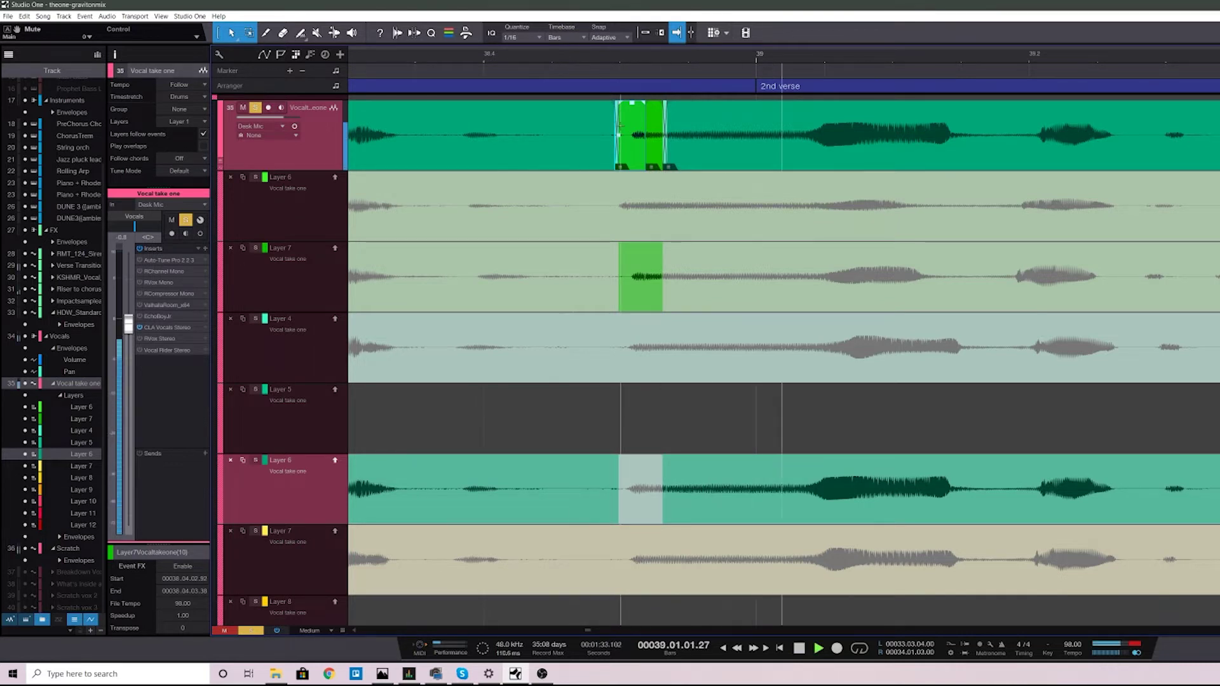
Try the lower Layer 6 and the upper Layer 6 over the long note's onset, then undo both swaps
{"action": "left_click_drag", "start_coordinate": [574, 496], "coordinate": [669, 495]}
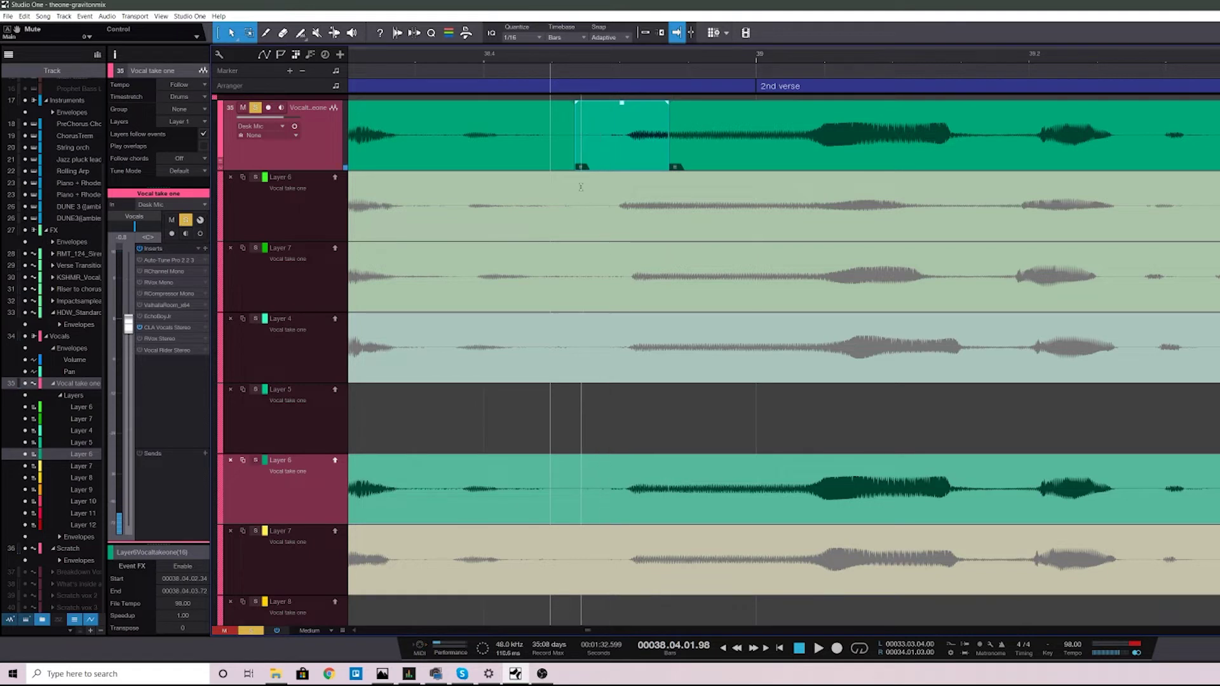
{"action": "left_click_drag", "start_coordinate": [578, 205], "coordinate": [673, 205]}
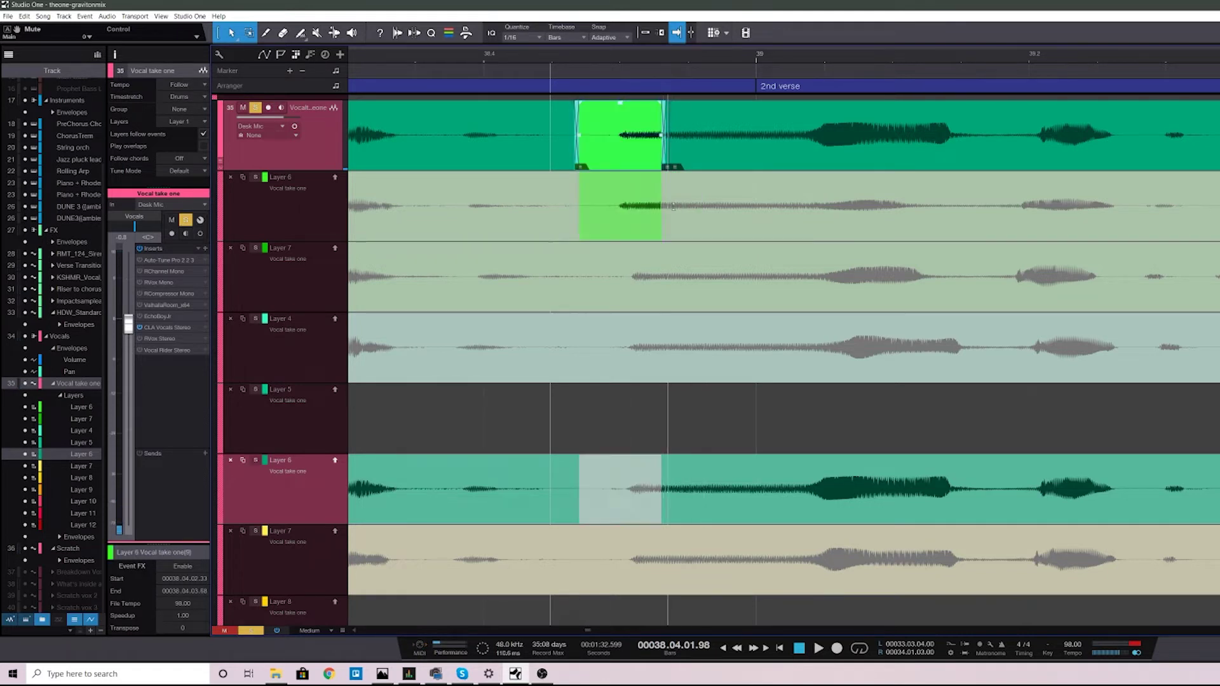
{"action": "key", "text": "ctrl+z"}
{"action": "key", "text": "ctrl+z"}
Comp the upper Layer 7 over the long note's onset from about 38.04.02.48 to 38.04.03.57 and play it back
{"action": "left_click_drag", "start_coordinate": [585, 276], "coordinate": [662, 276]}
{"action": "key", "text": "space"}
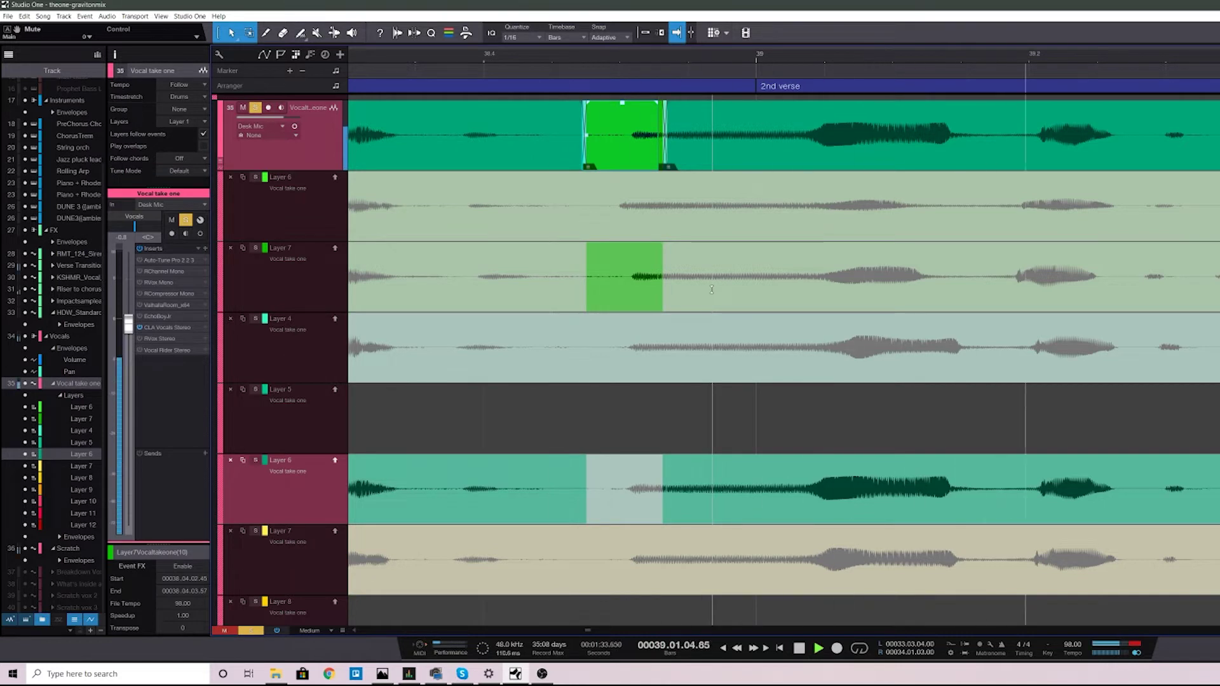
{"action": "key", "text": "space"}
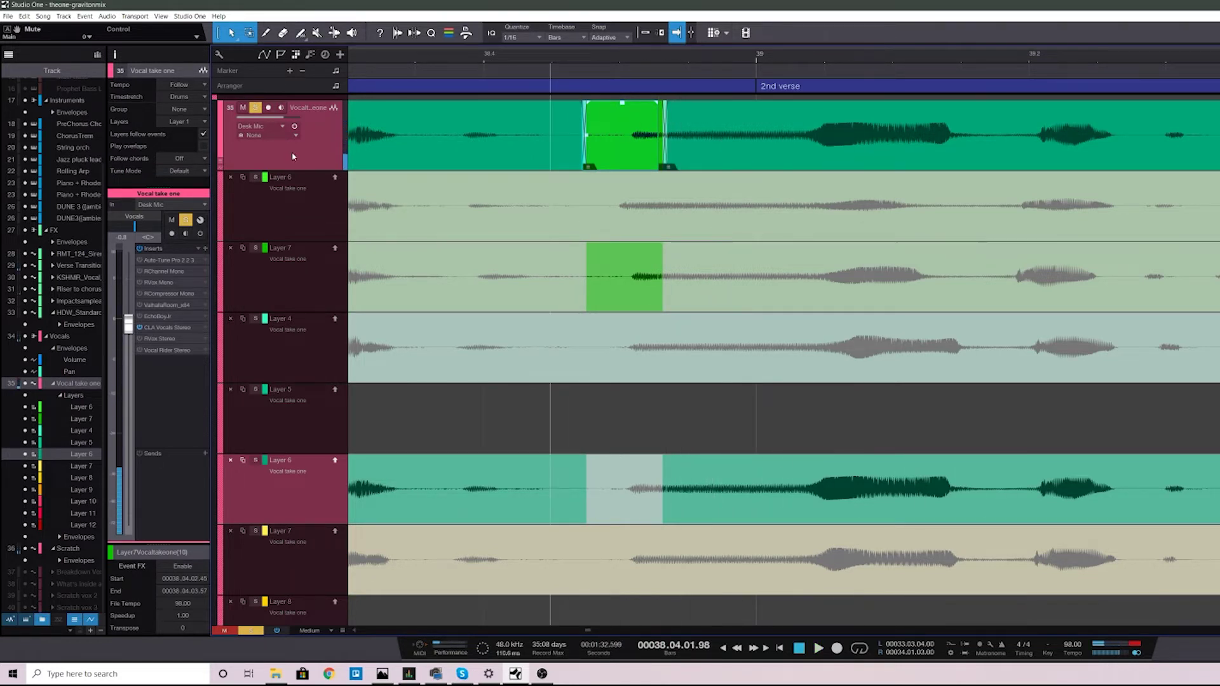
Try the lower Layer 6 over the long note's onset, play it back for comparison, then undo the swap
{"action": "left_click", "coordinate": [256, 109]}
{"action": "left_click_drag", "start_coordinate": [584, 501], "coordinate": [692, 501]}
{"action": "key", "text": "space"}
{"action": "key", "text": "space"}
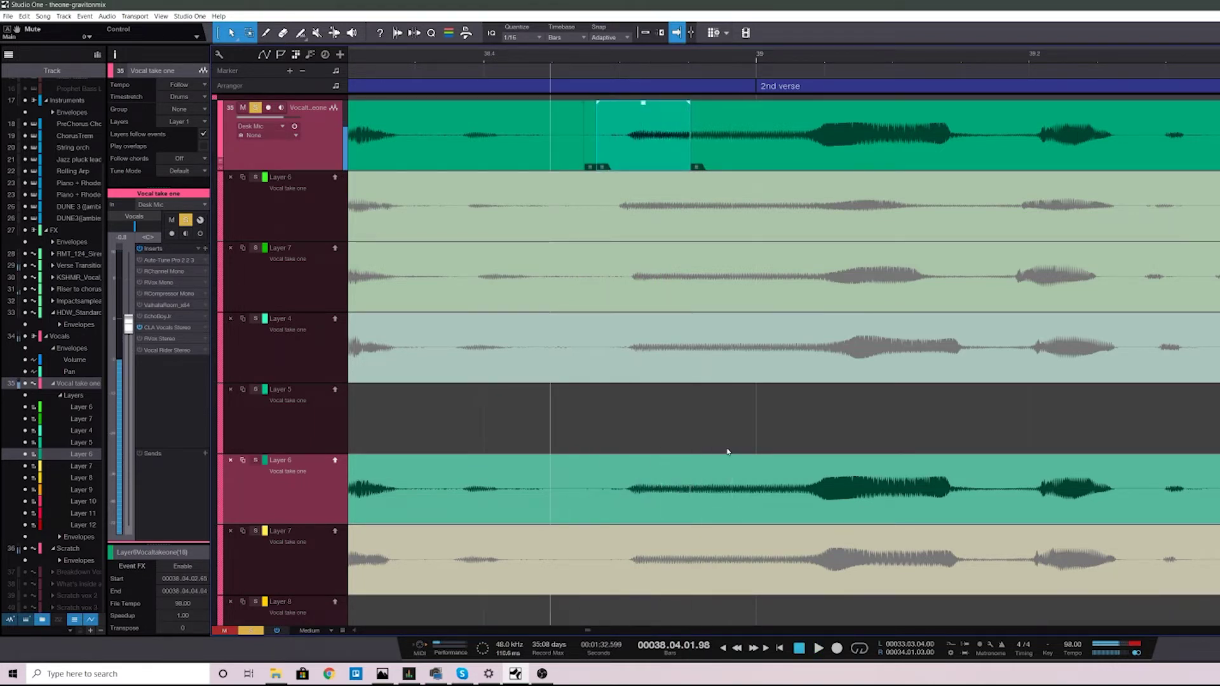
{"action": "key", "text": "ctrl+z"}
{"action": "key", "text": "ctrl+z"}
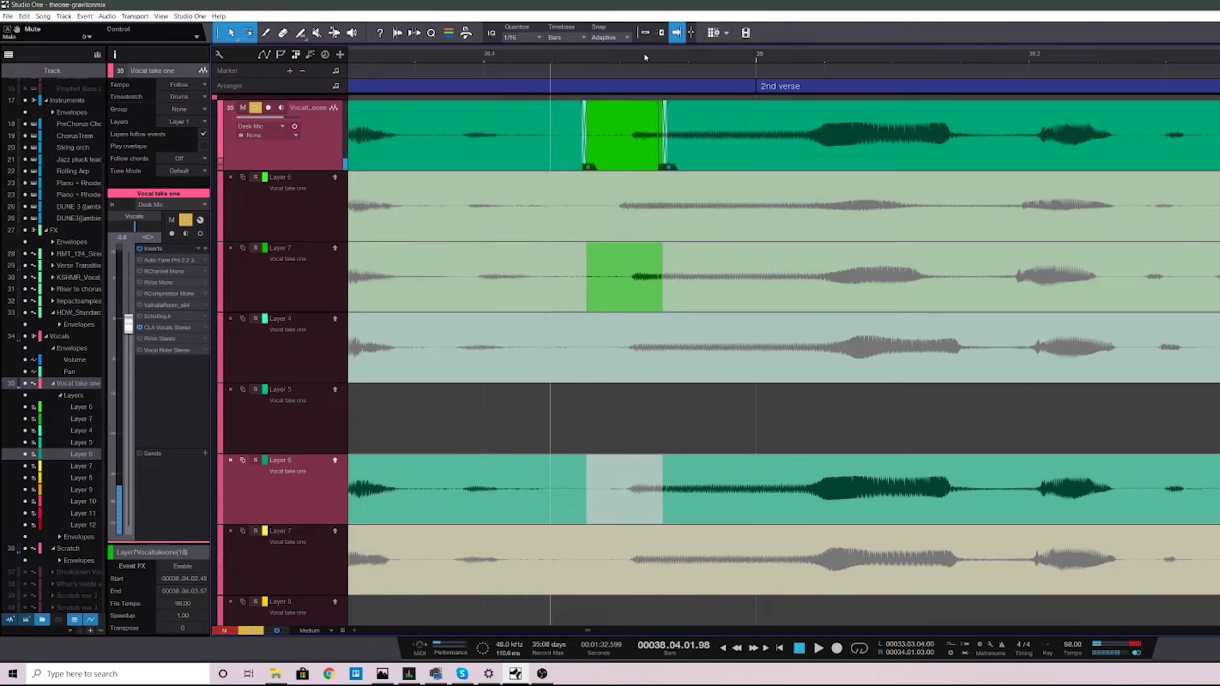
Play back the comped phrase leading into the 2nd verse, starting just ahead of the lower Layer 6 section
{"action": "left_click_drag", "start_coordinate": [646, 58], "coordinate": [660, 27]}
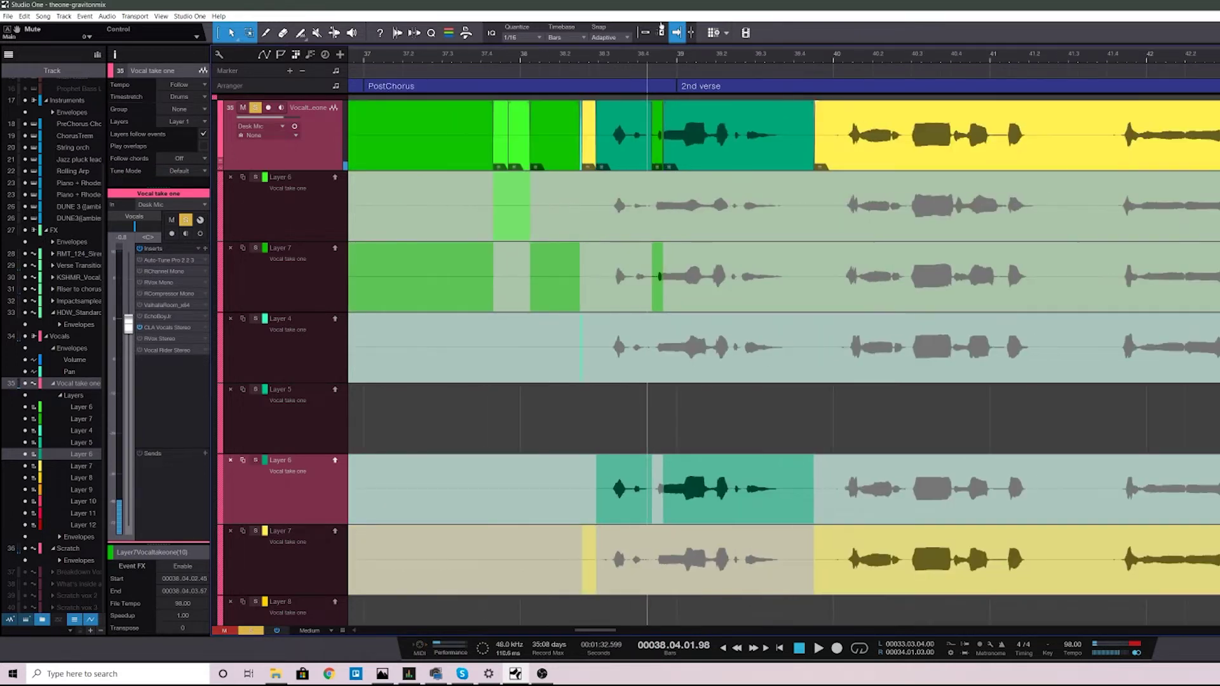
{"action": "left_click", "coordinate": [596, 59]}
{"action": "key", "text": "space"}
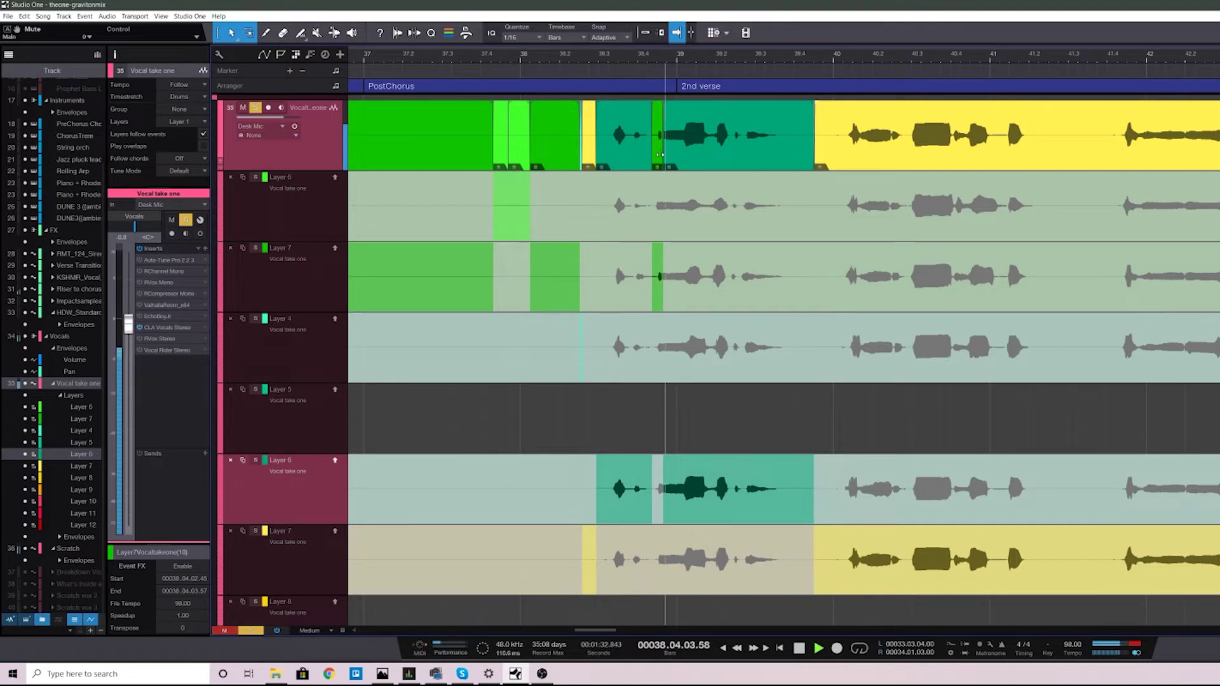
{"action": "key", "text": "space"}
Split the short upper Layer 7 piece just before the long note's onset and select its silent front part
{"action": "left_click_drag", "start_coordinate": [656, 57], "coordinate": [676, 100]}
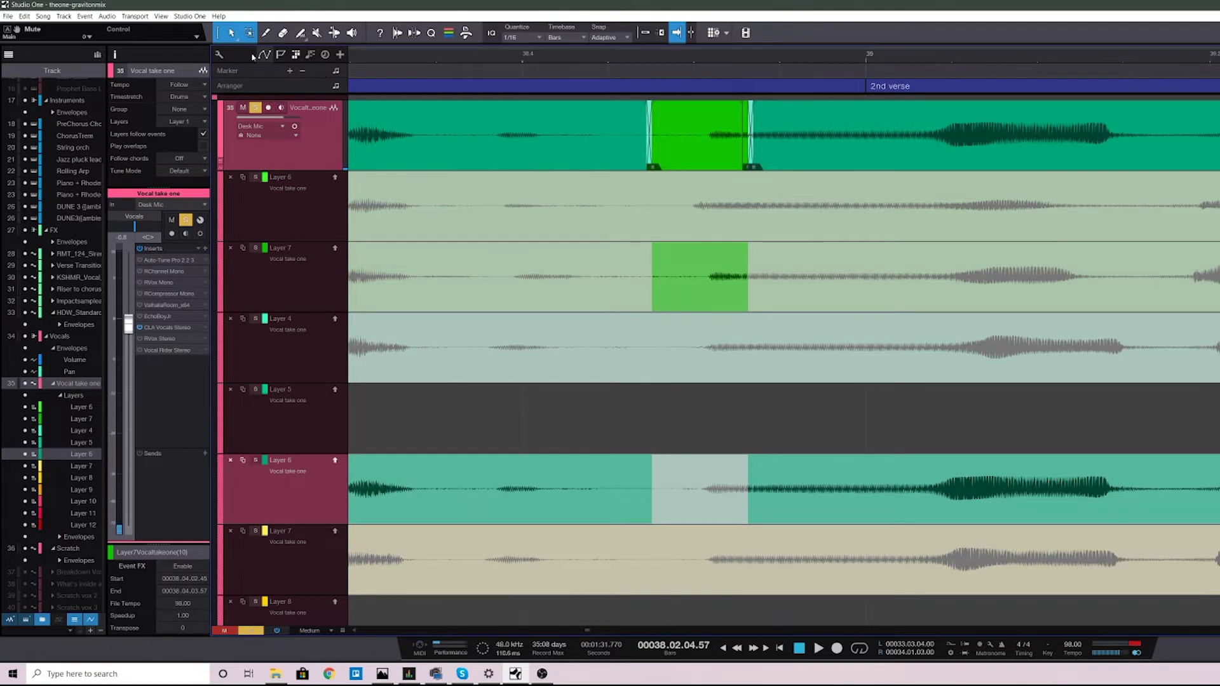
{"action": "key", "text": "3"}
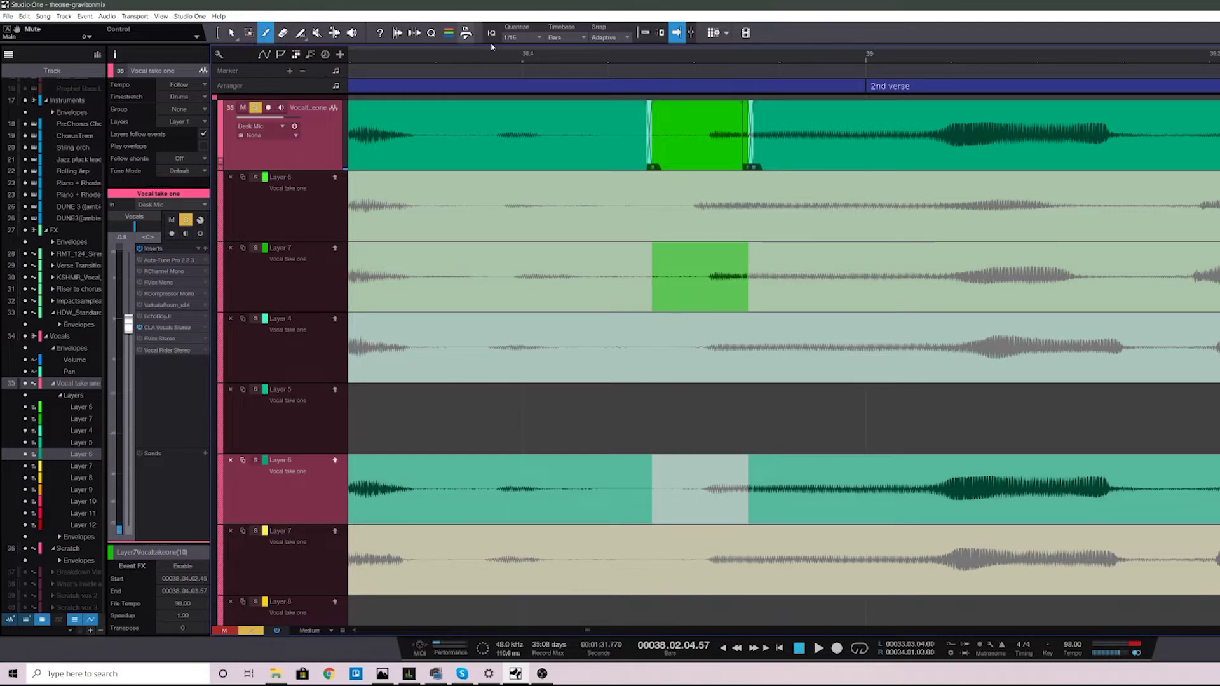
{"action": "left_click", "coordinate": [701, 120]}
{"action": "left_click", "coordinate": [231, 33]}
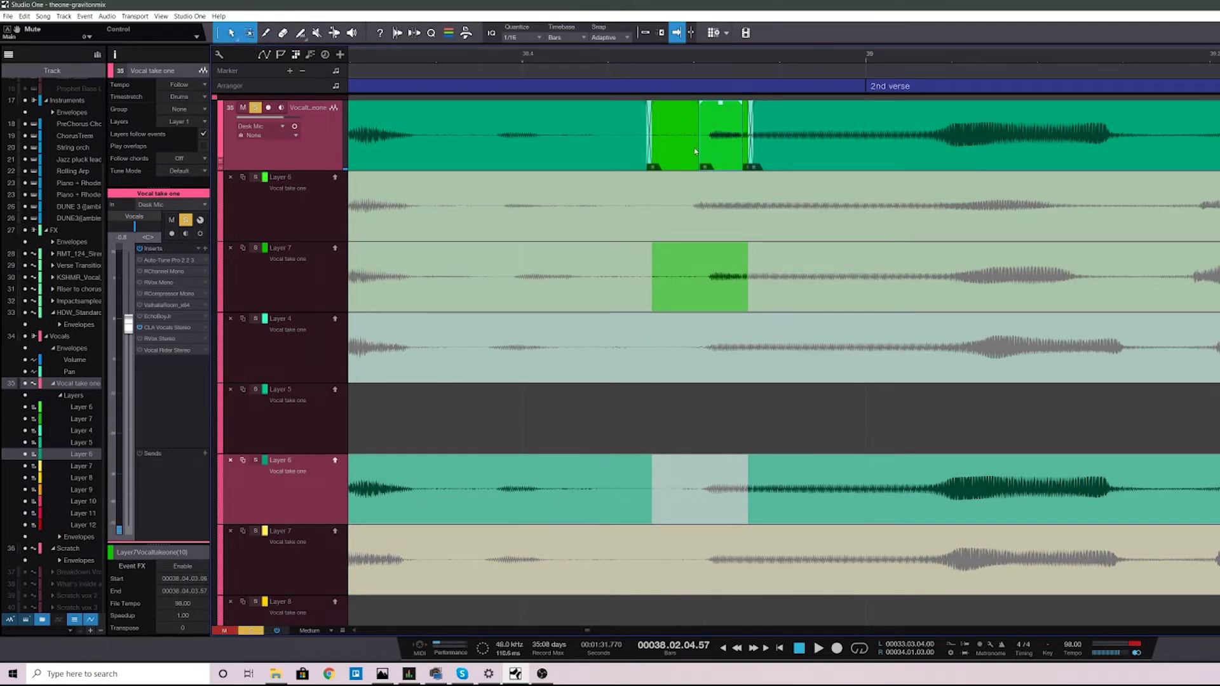
{"action": "left_click", "coordinate": [678, 162]}
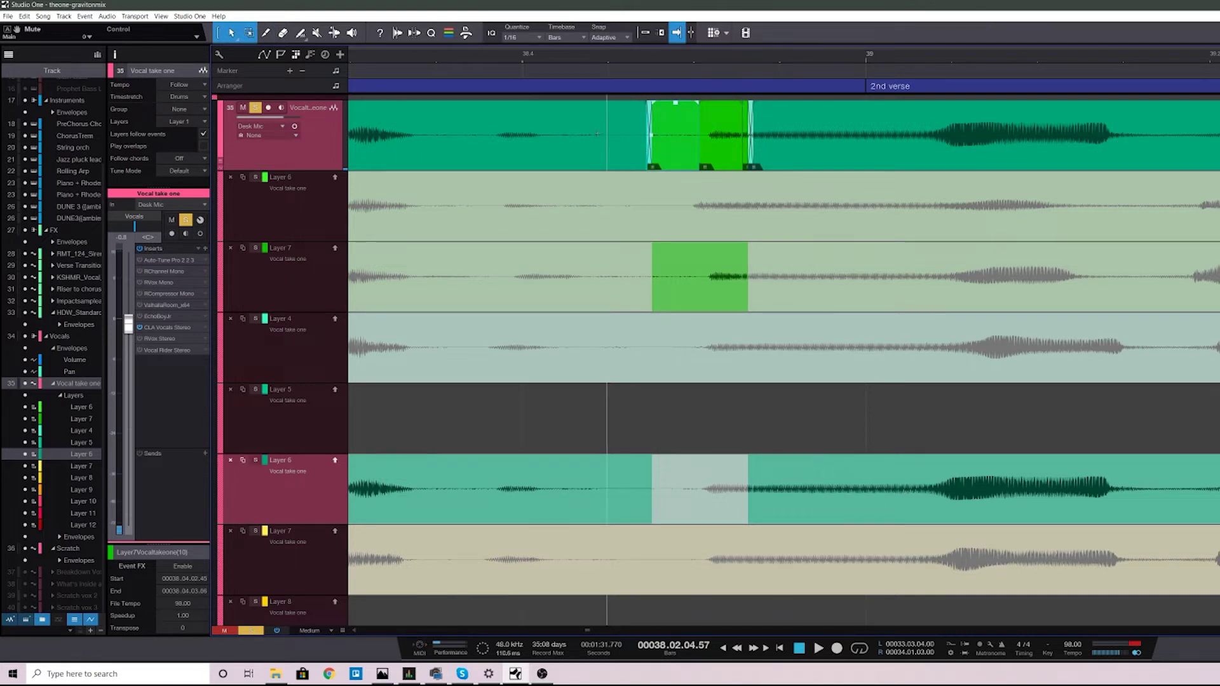
Delete the empty upper Layer 7 event between bars 38 and 38.2 from the comp
{"action": "left_click", "coordinate": [266, 33]}
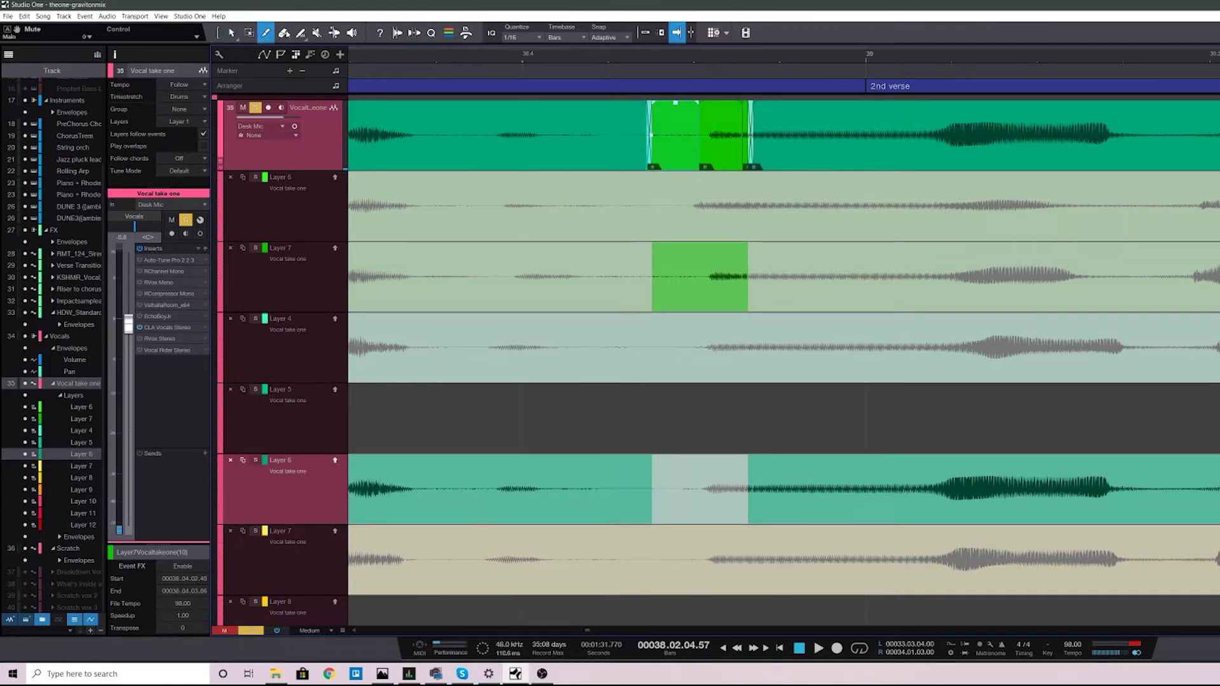
{"action": "left_click_drag", "start_coordinate": [612, 58], "coordinate": [654, 25]}
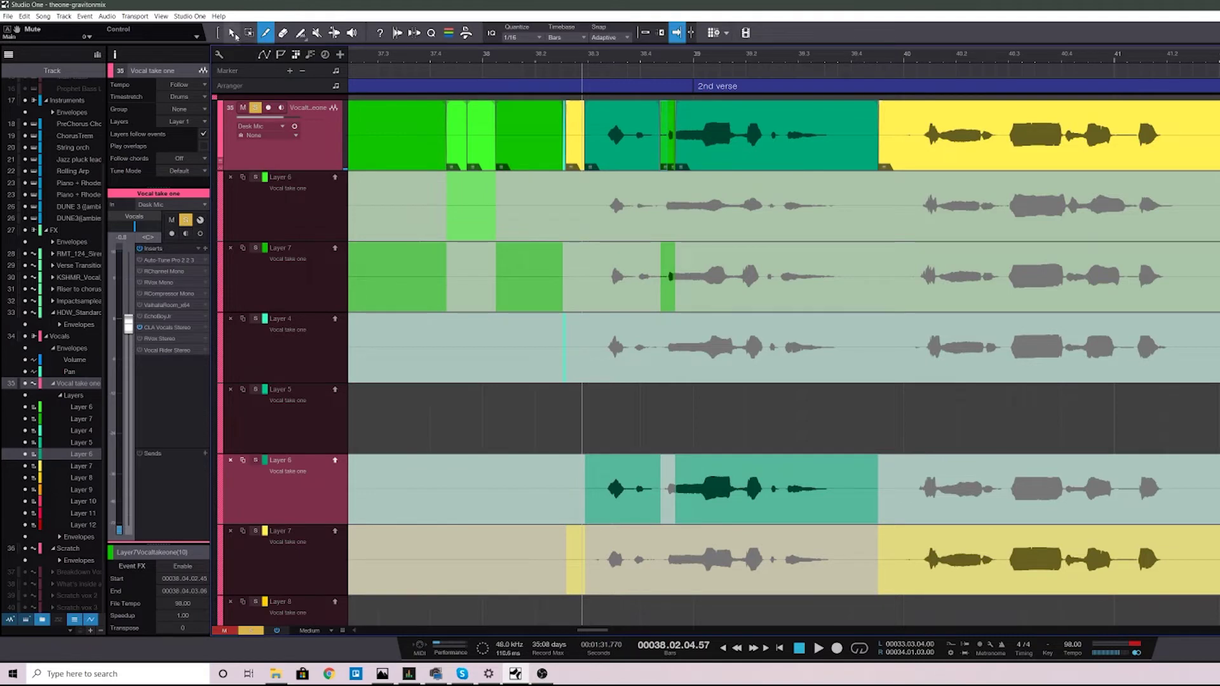
{"action": "left_click", "coordinate": [232, 33]}
{"action": "key", "text": "Delete"}
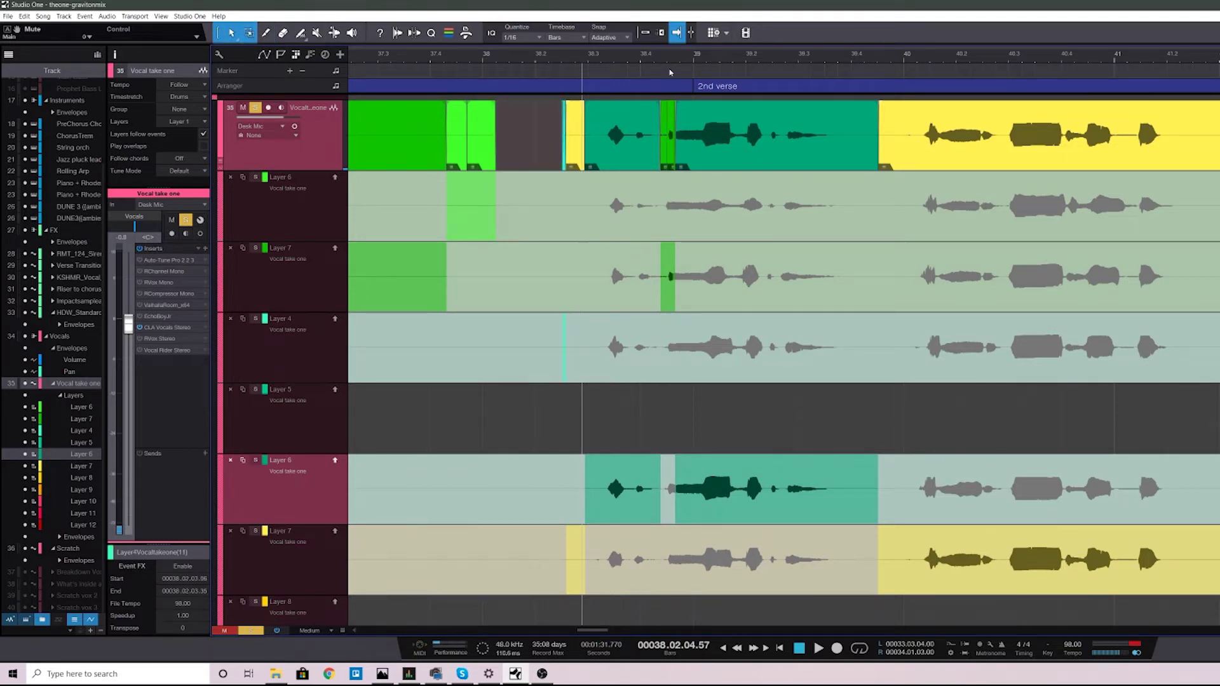
Delete the silent front part of the split Layer 7 piece before bar 39 and play the phrase
{"action": "left_click_drag", "start_coordinate": [661, 61], "coordinate": [683, 158]}
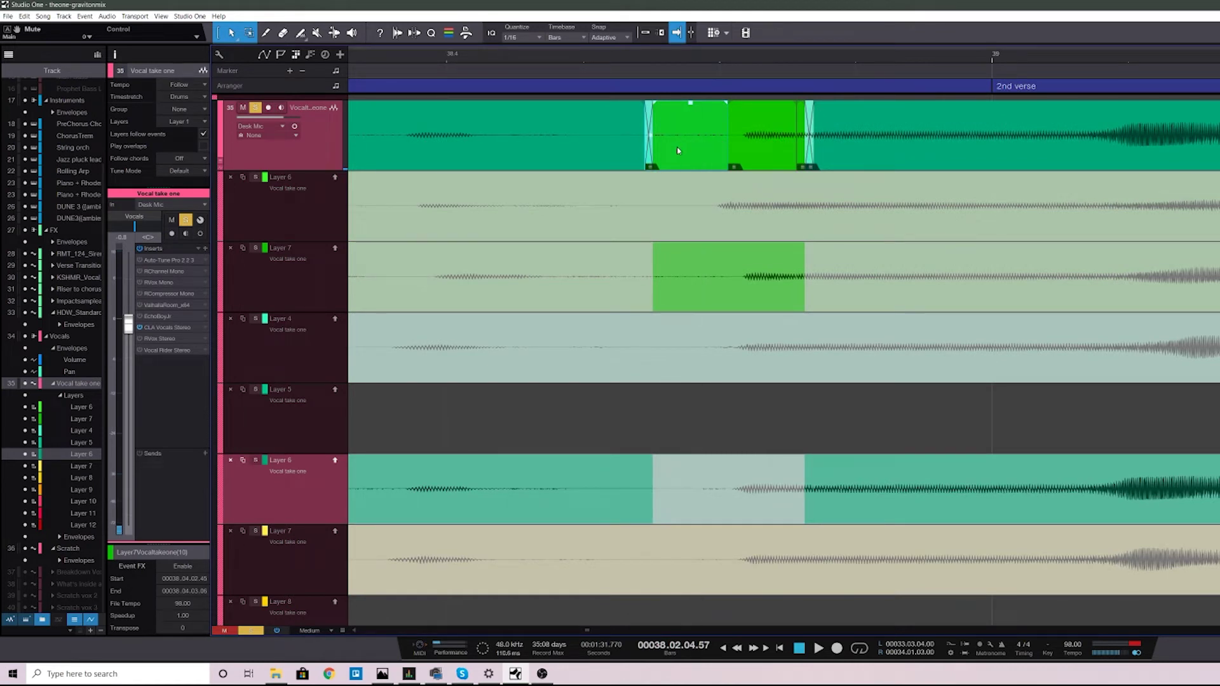
{"action": "mouse_move", "coordinate": [690, 105]}
{"action": "left_mouse_down"}
{"action": "mouse_move", "coordinate": [694, 87]}
{"action": "mouse_move", "coordinate": [690, 109]}
{"action": "left_mouse_up"}
{"action": "key", "text": "Delete"}
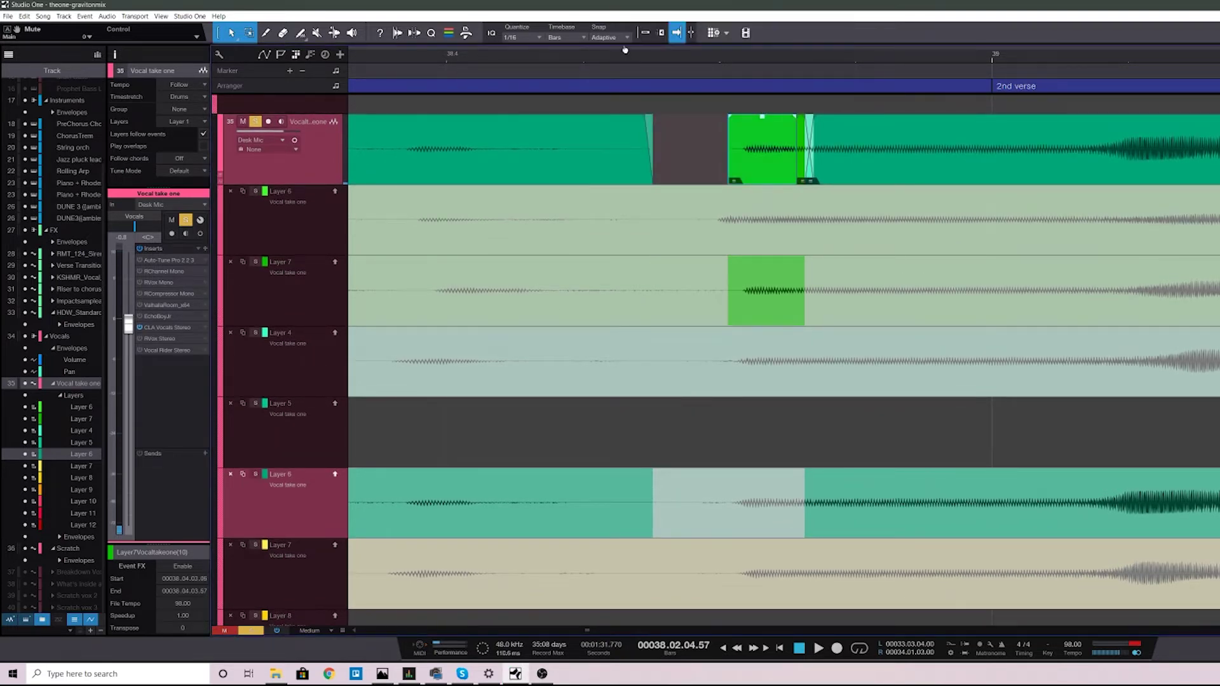
{"action": "left_click_drag", "start_coordinate": [625, 49], "coordinate": [629, 84]}
{"action": "key", "text": "space"}
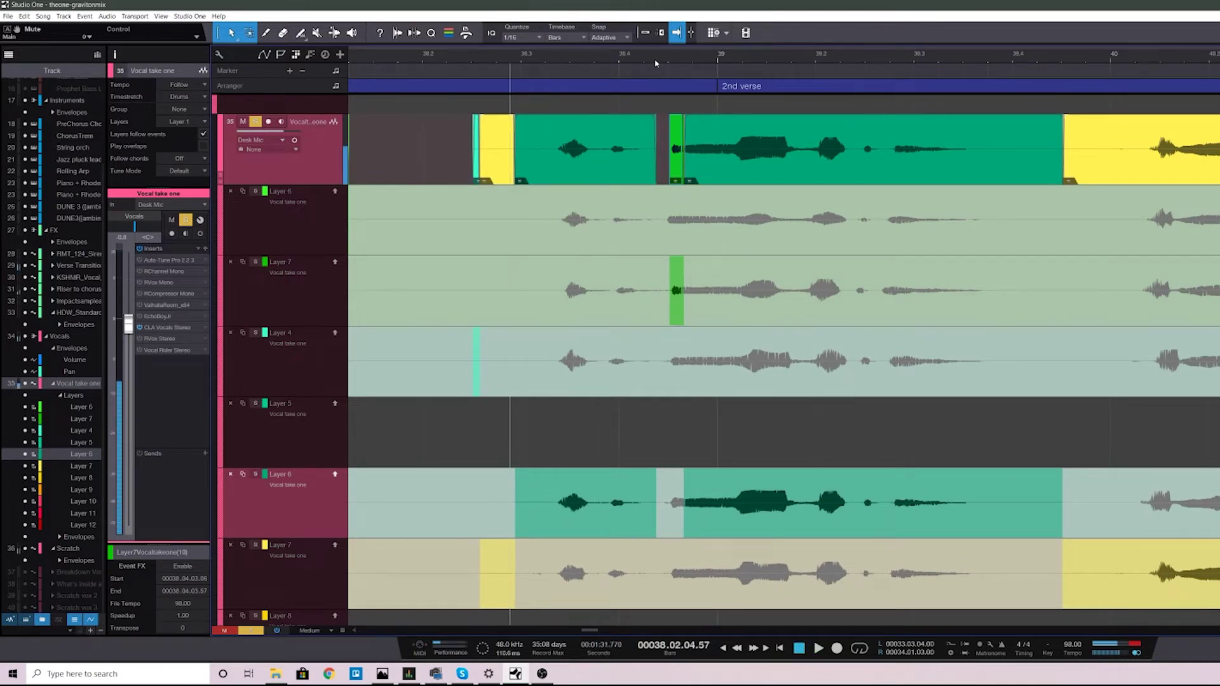
Try a curved fade-out on the Layer 6 event before the gap, undo it, and play the phrase for comparison
{"action": "left_click_drag", "start_coordinate": [656, 62], "coordinate": [664, 181]}
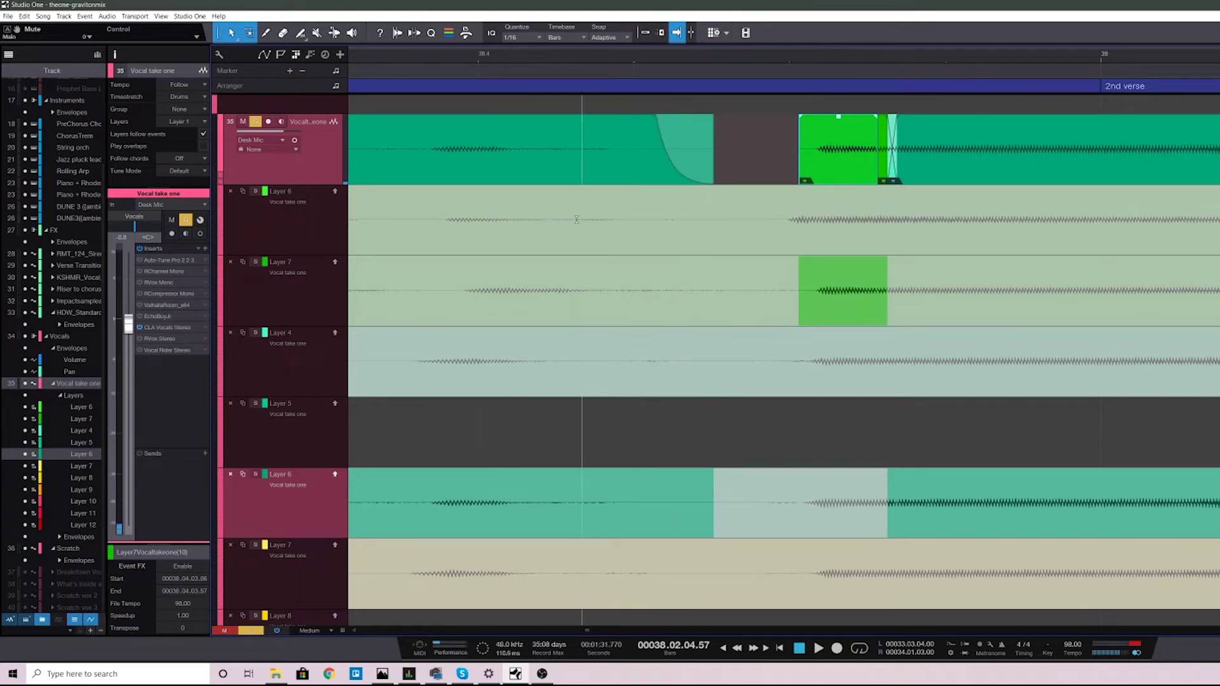
{"action": "left_click_drag", "start_coordinate": [636, 62], "coordinate": [657, 26]}
{"action": "key", "text": "space"}
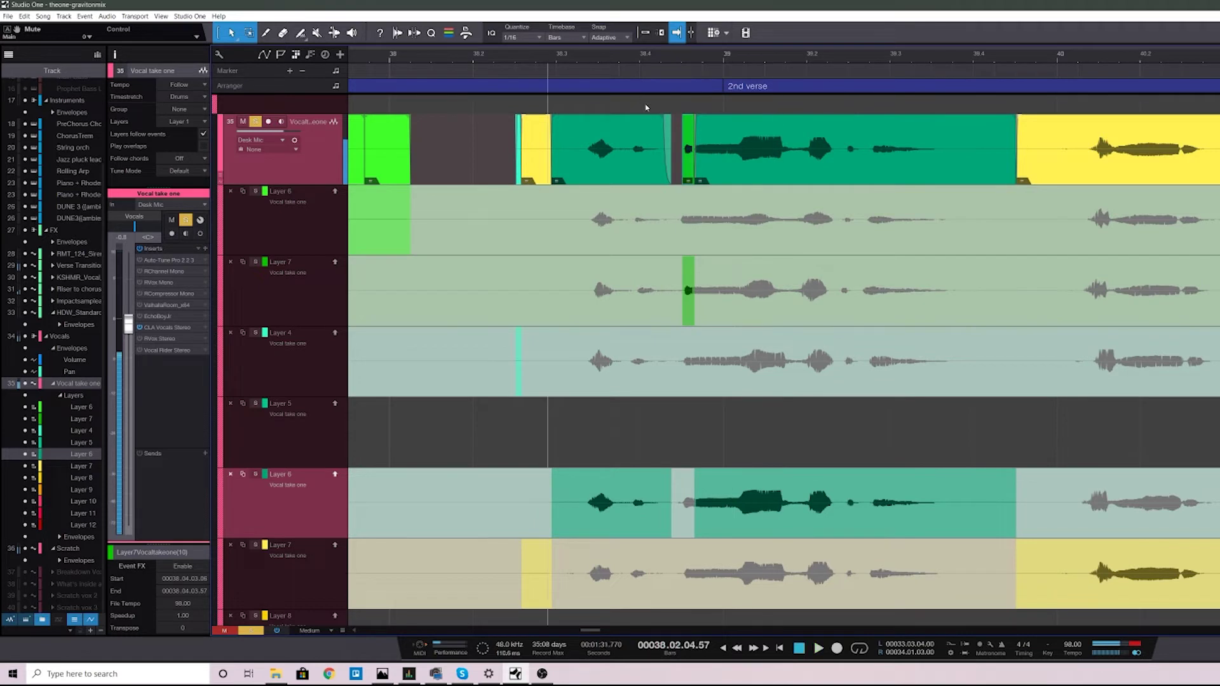
{"action": "key", "text": "space"}
{"action": "key", "text": "space"}
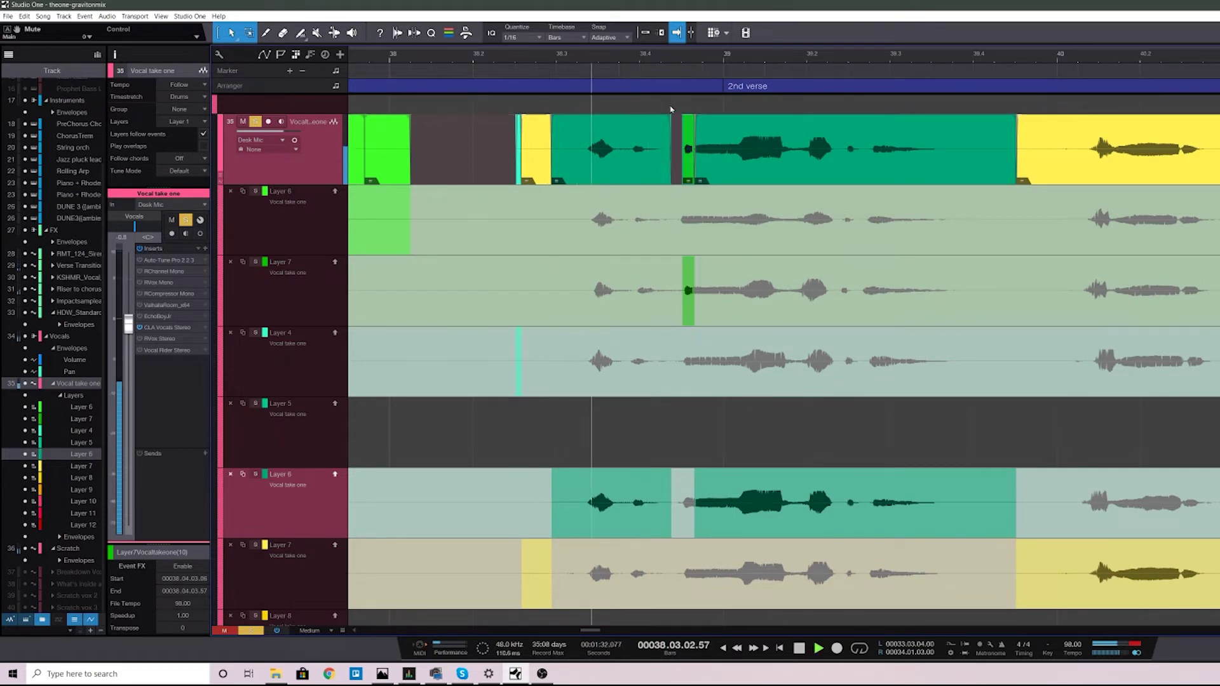
{"action": "key", "text": "space"}
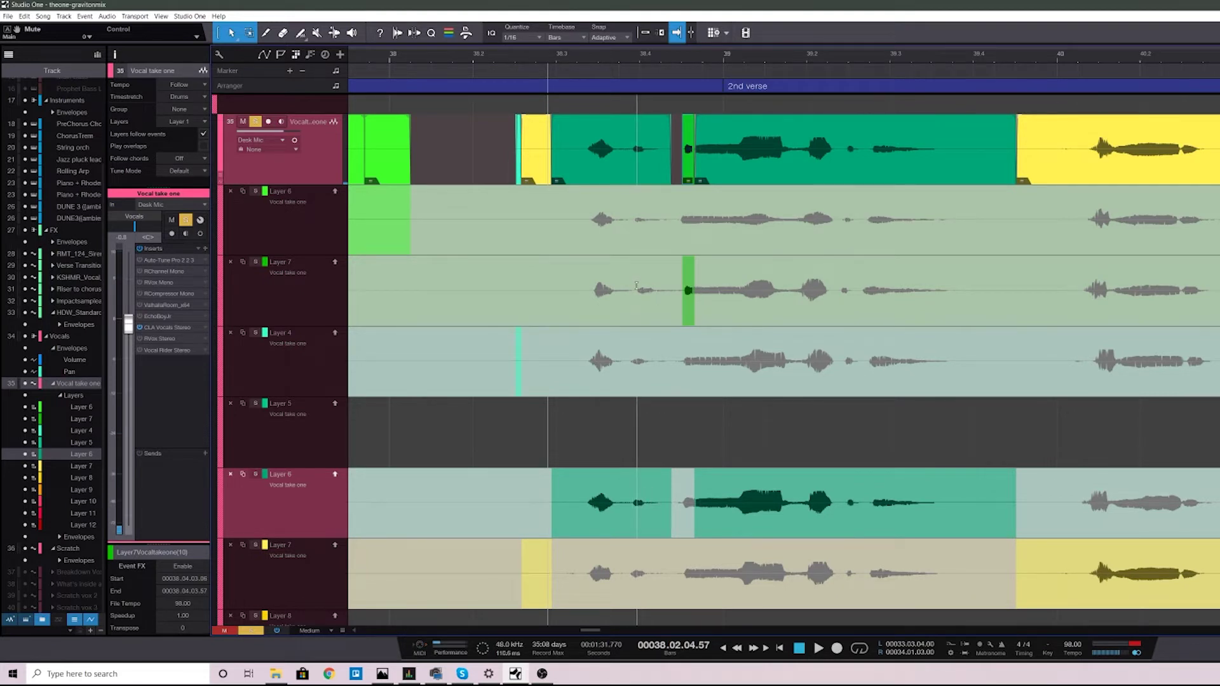
Comp the upper Layer 7 over the short note and gap before the long note, play it, and extend its start to about 38.03.04.67
{"action": "left_click_drag", "start_coordinate": [636, 285], "coordinate": [678, 290]}
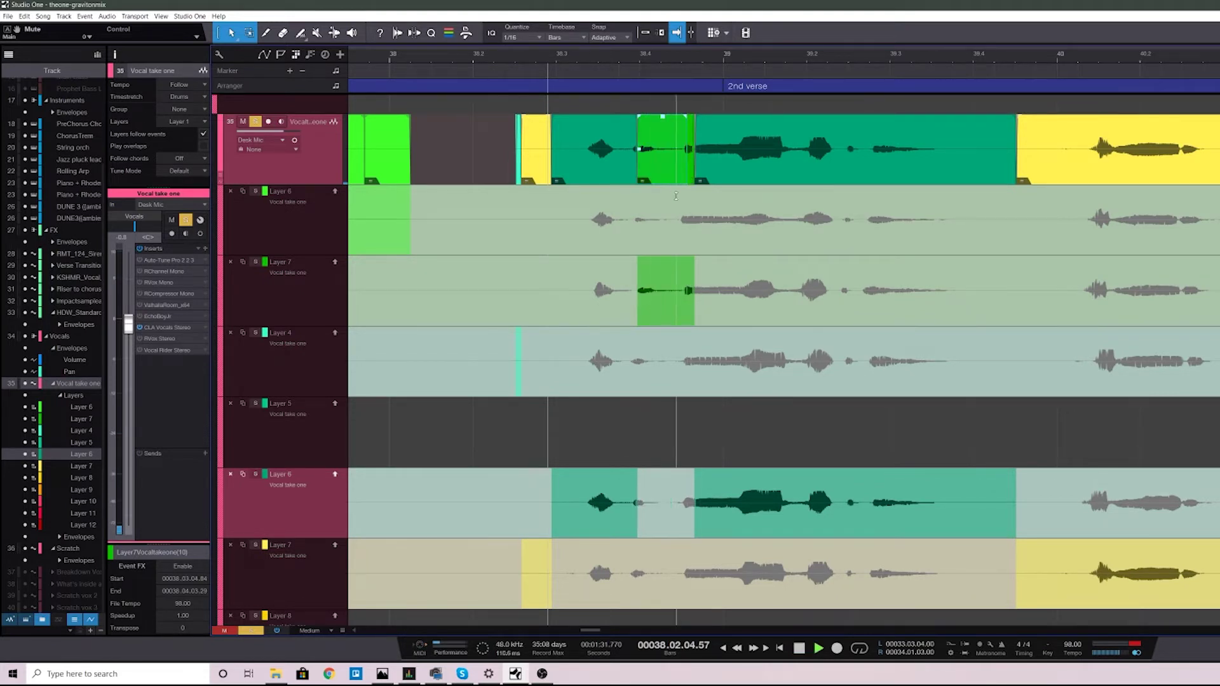
{"action": "key", "text": "space"}
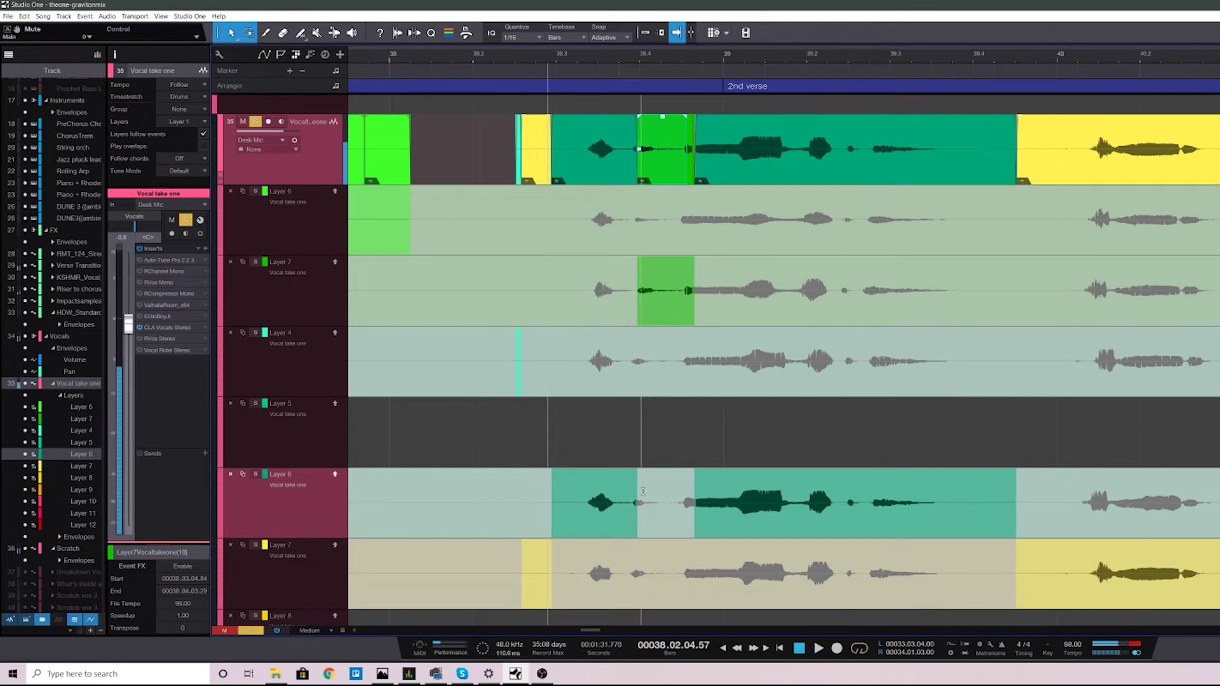
{"action": "scroll", "coordinate": [626, 62], "scroll_direction": "up", "scroll_amount": 5}
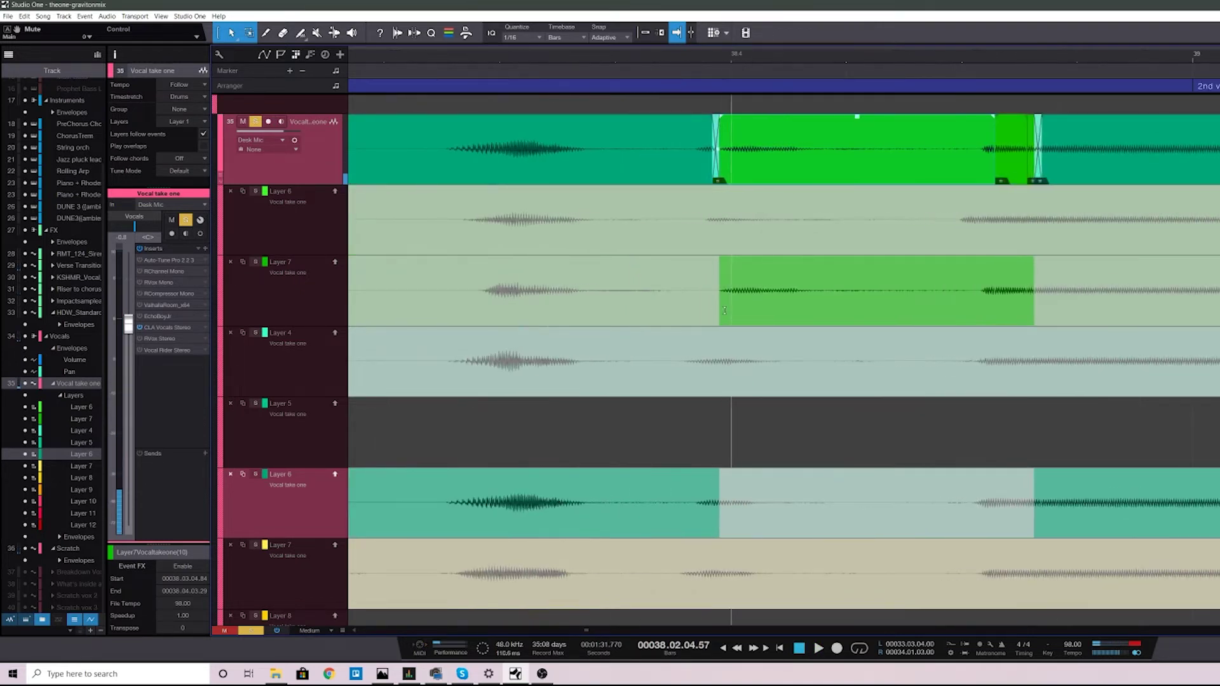
{"action": "left_click_drag", "start_coordinate": [717, 311], "coordinate": [698, 306]}
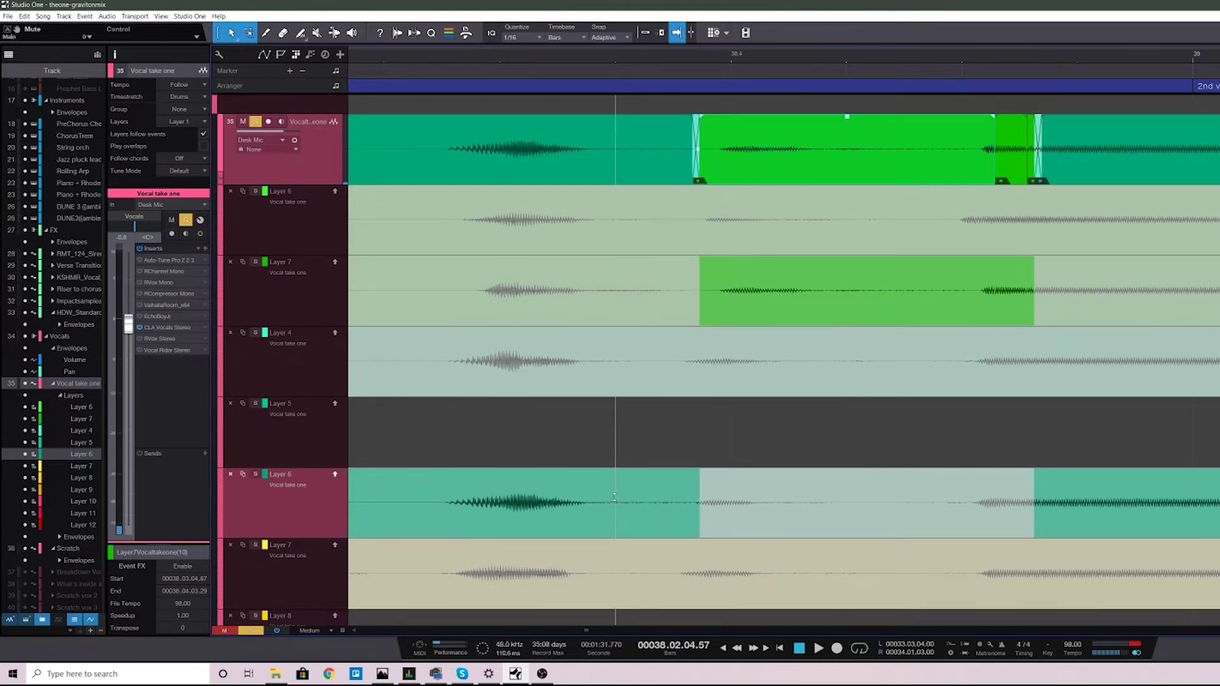
Comp the lower Layer 6 from about 38.03.03.95 up to the Layer 7 piece, adjust their boundary, and play the transition
{"action": "left_click_drag", "start_coordinate": [611, 497], "coordinate": [702, 488]}
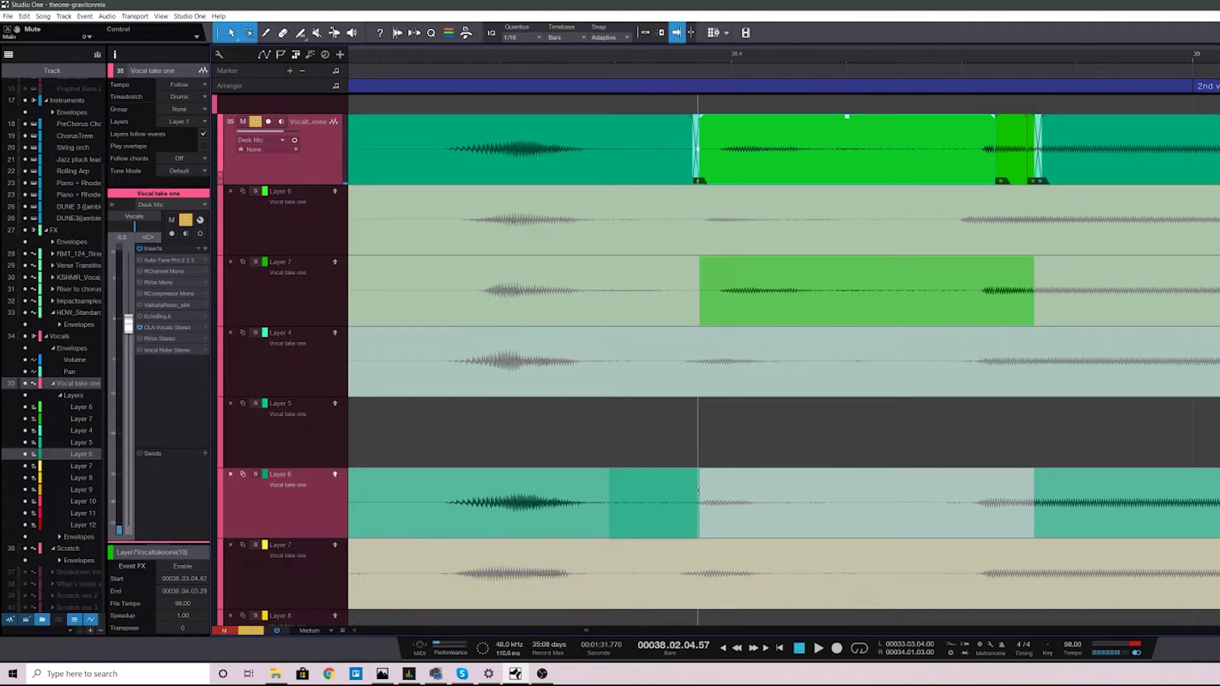
{"action": "left_click_drag", "start_coordinate": [698, 489], "coordinate": [696, 489]}
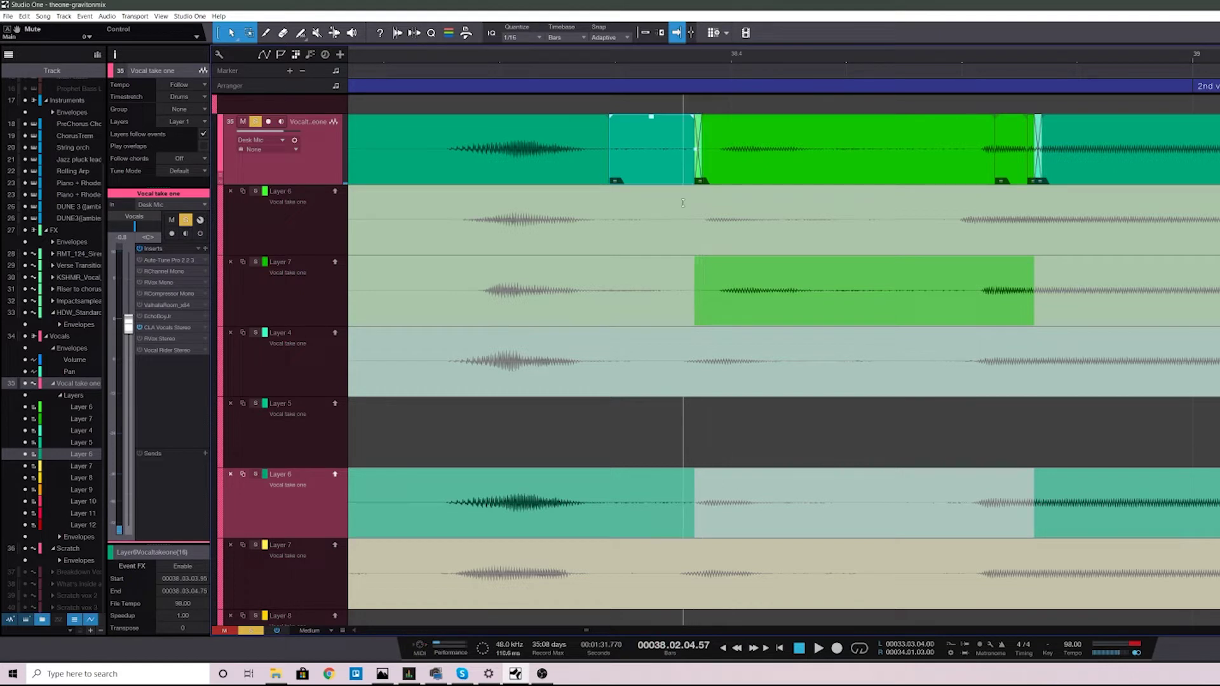
{"action": "left_click_drag", "start_coordinate": [703, 63], "coordinate": [713, 31]}
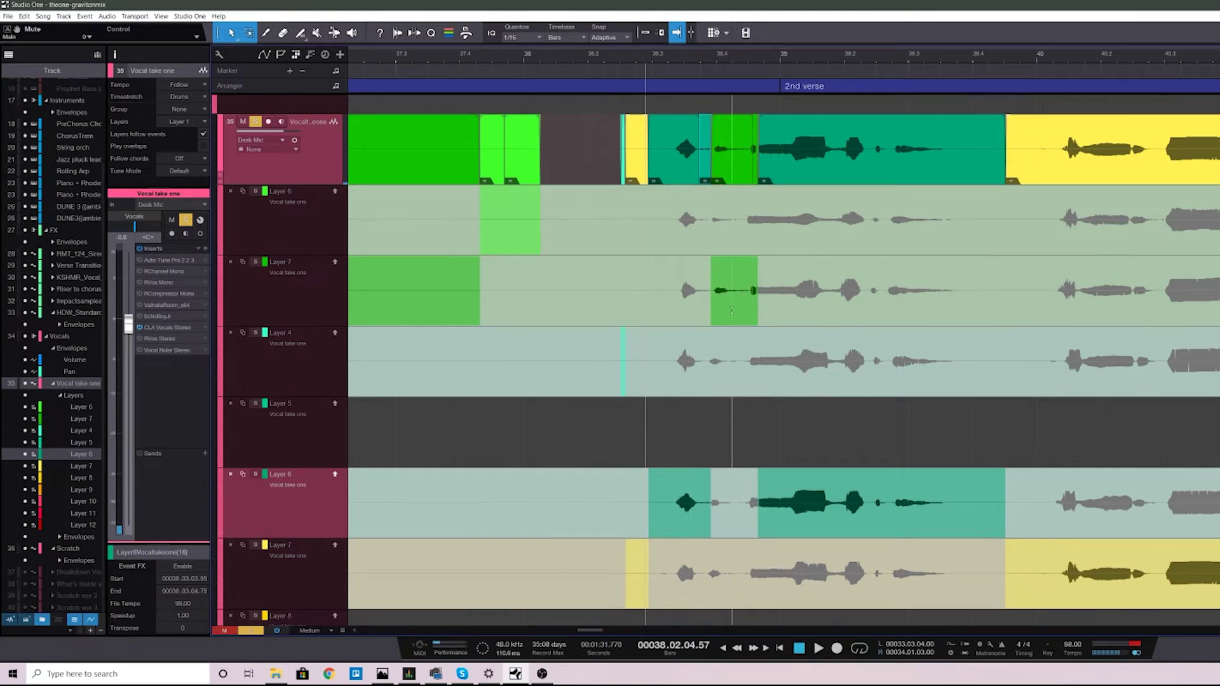
{"action": "key", "text": "space"}
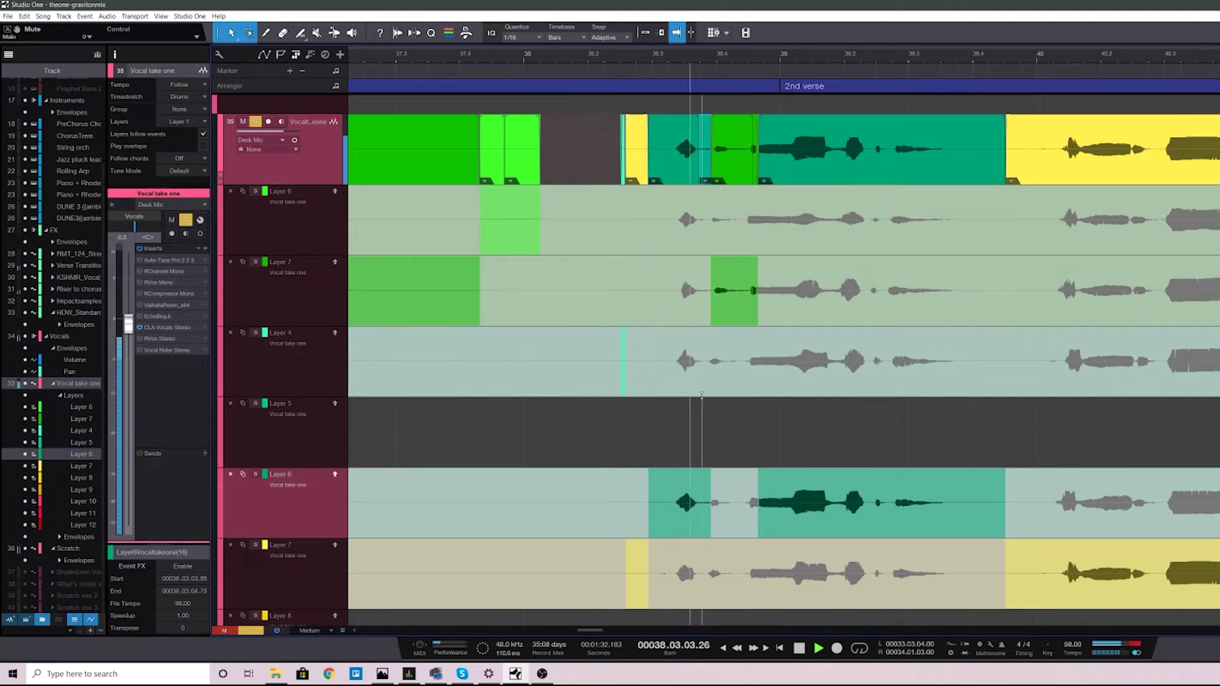
{"action": "key", "text": "space"}
Comp the upper Layer 7 over the phrase's first note from about 38.03.02.14 to 38.03.04.83 and play it back
{"action": "left_click_drag", "start_coordinate": [686, 62], "coordinate": [715, 86]}
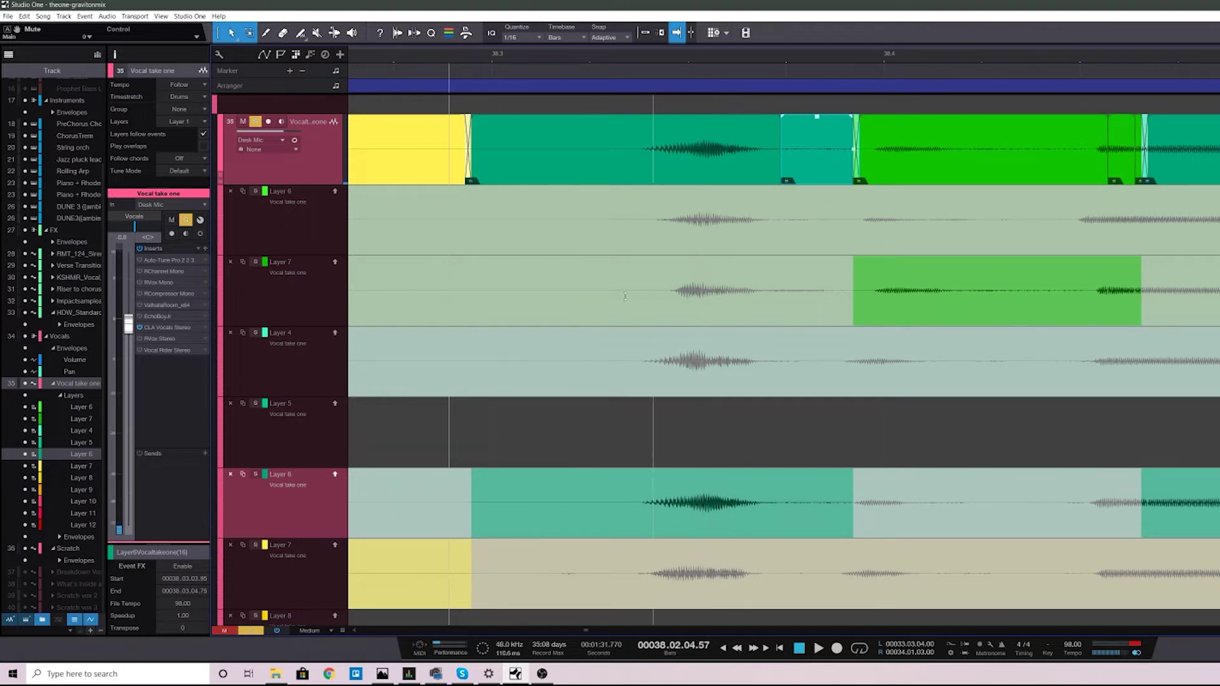
{"action": "left_click_drag", "start_coordinate": [611, 292], "coordinate": [855, 291]}
{"action": "key", "text": "space"}
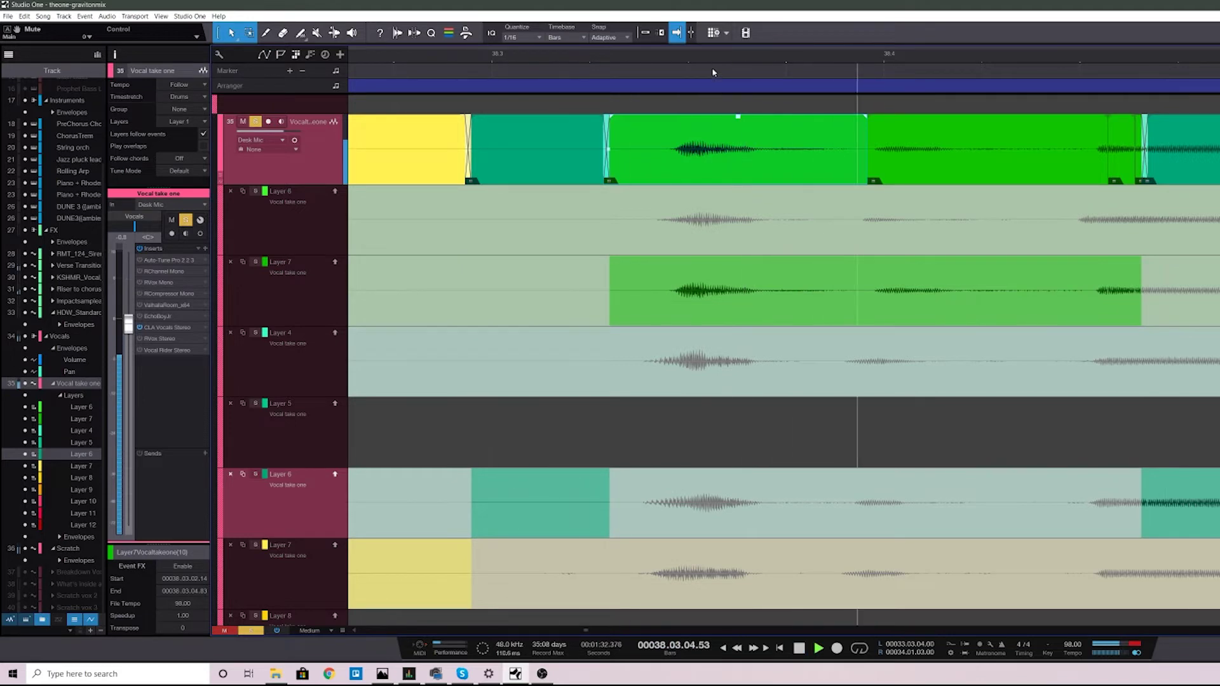
{"action": "mouse_move", "coordinate": [732, 34]}
{"action": "left_mouse_down"}
{"action": "mouse_move", "coordinate": [767, 22]}
{"action": "mouse_move", "coordinate": [749, 38]}
{"action": "left_mouse_up"}
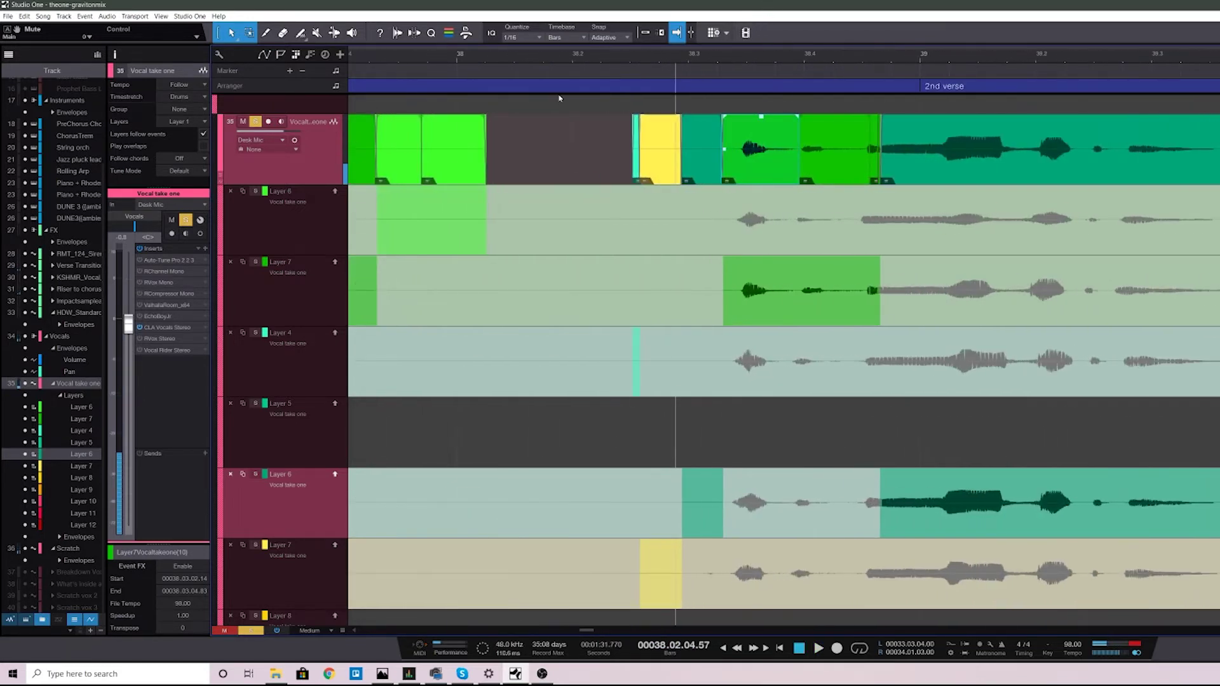
Unsolo the vocal track and play the comped phrase in the full mix
{"action": "left_click", "coordinate": [336, 122]}
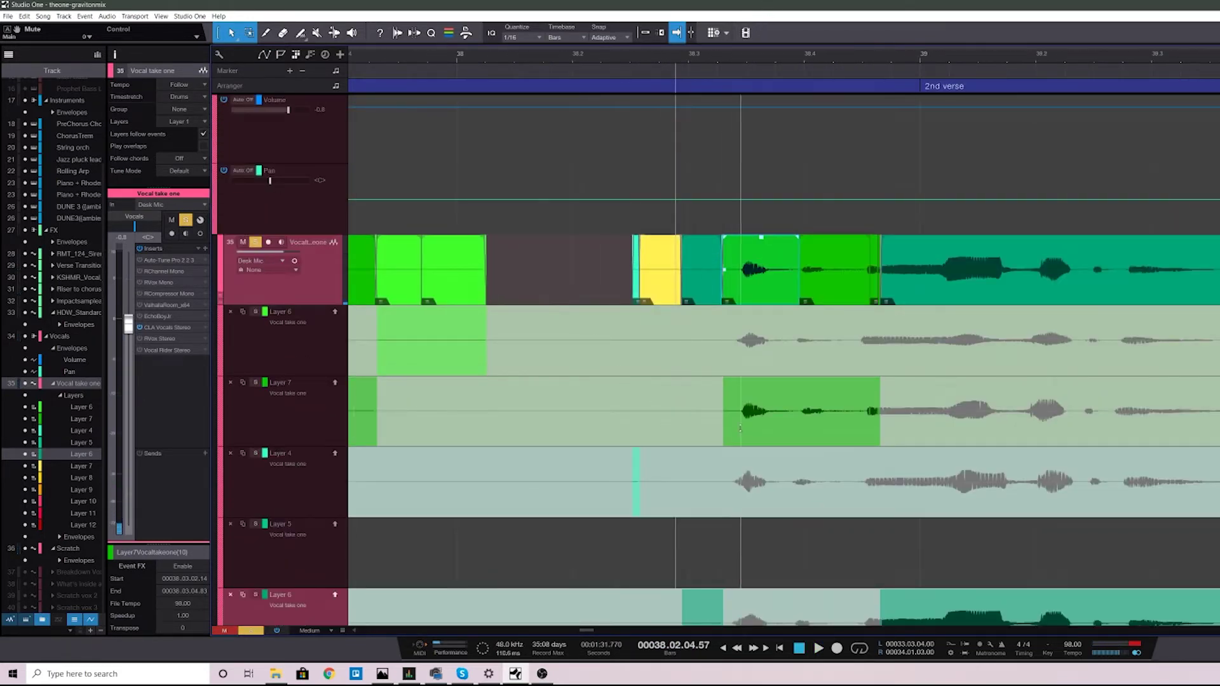
{"action": "scroll", "coordinate": [771, 429], "scroll_direction": "down", "scroll_amount": 1}
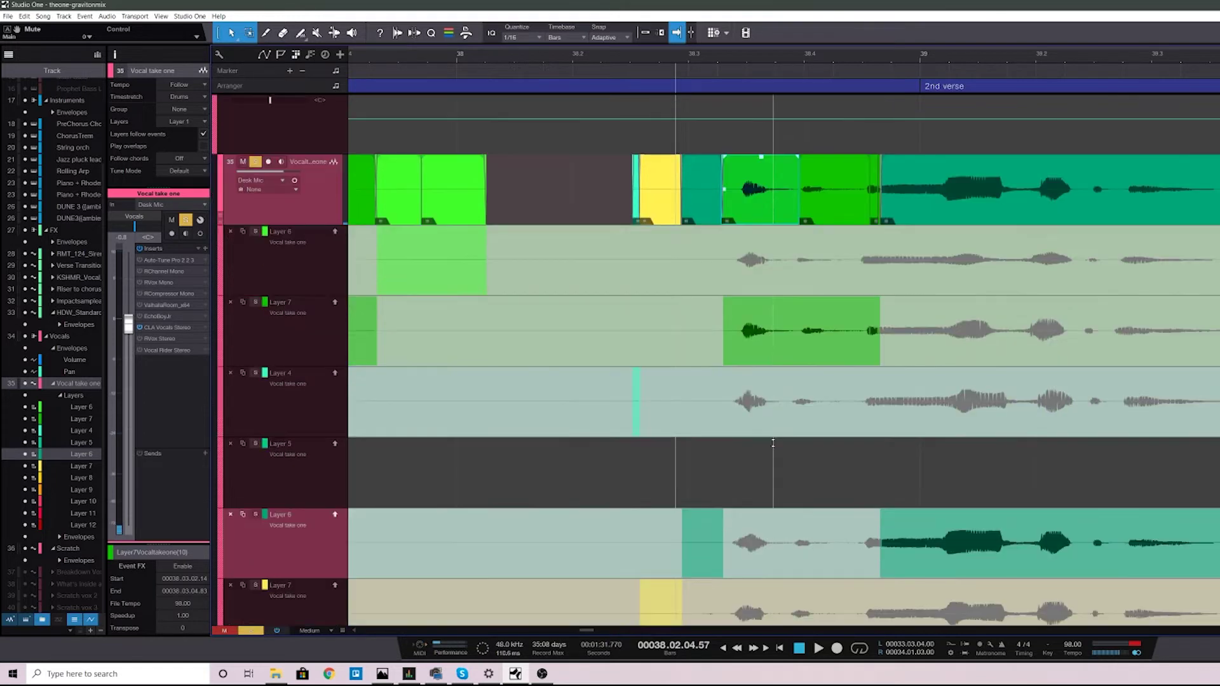
{"action": "left_click", "coordinate": [256, 167]}
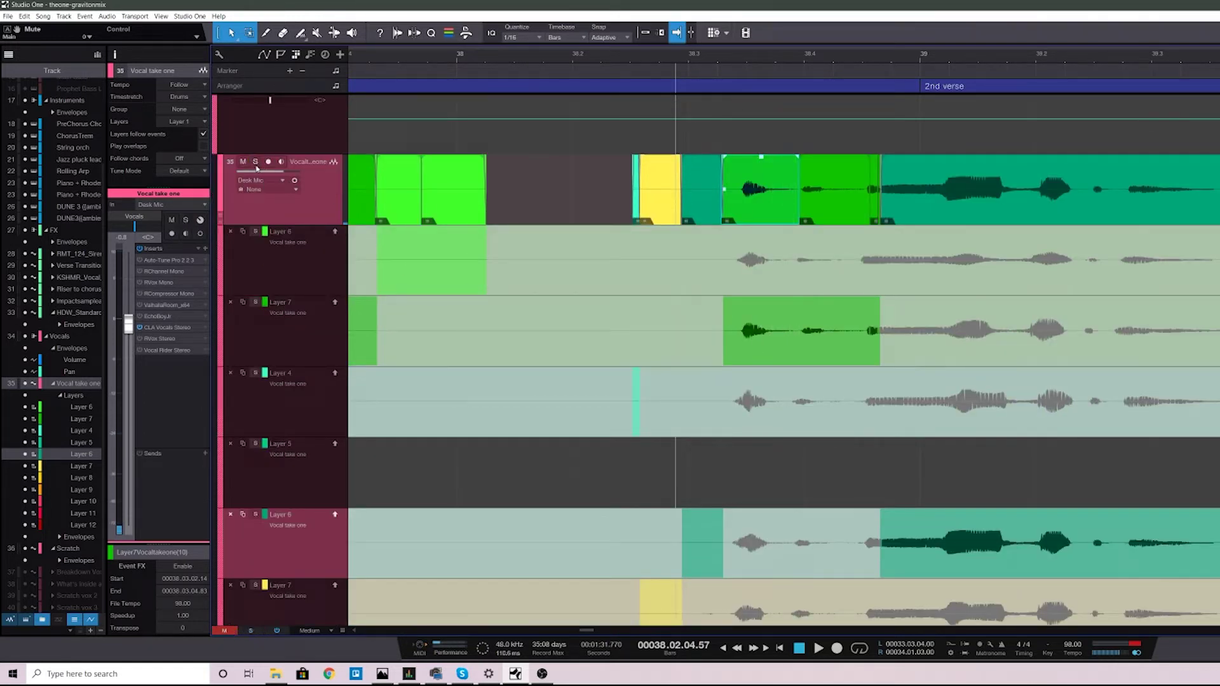
{"action": "key", "text": "space"}
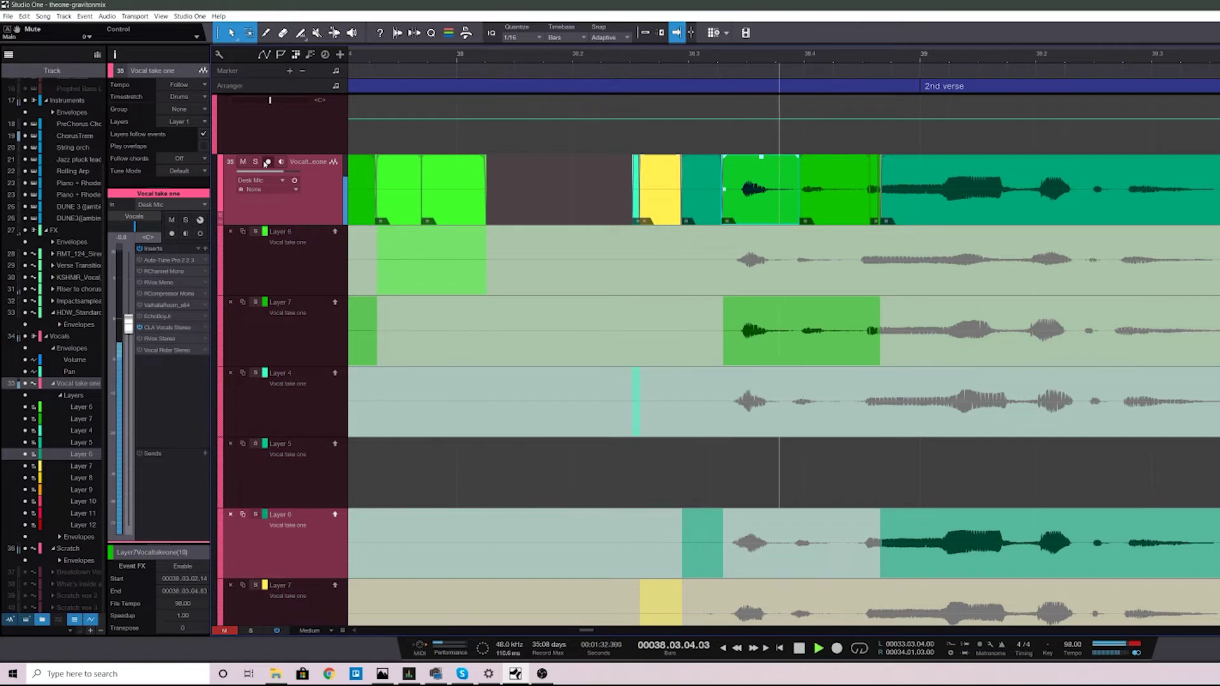
{"action": "left_click", "coordinate": [573, 161]}
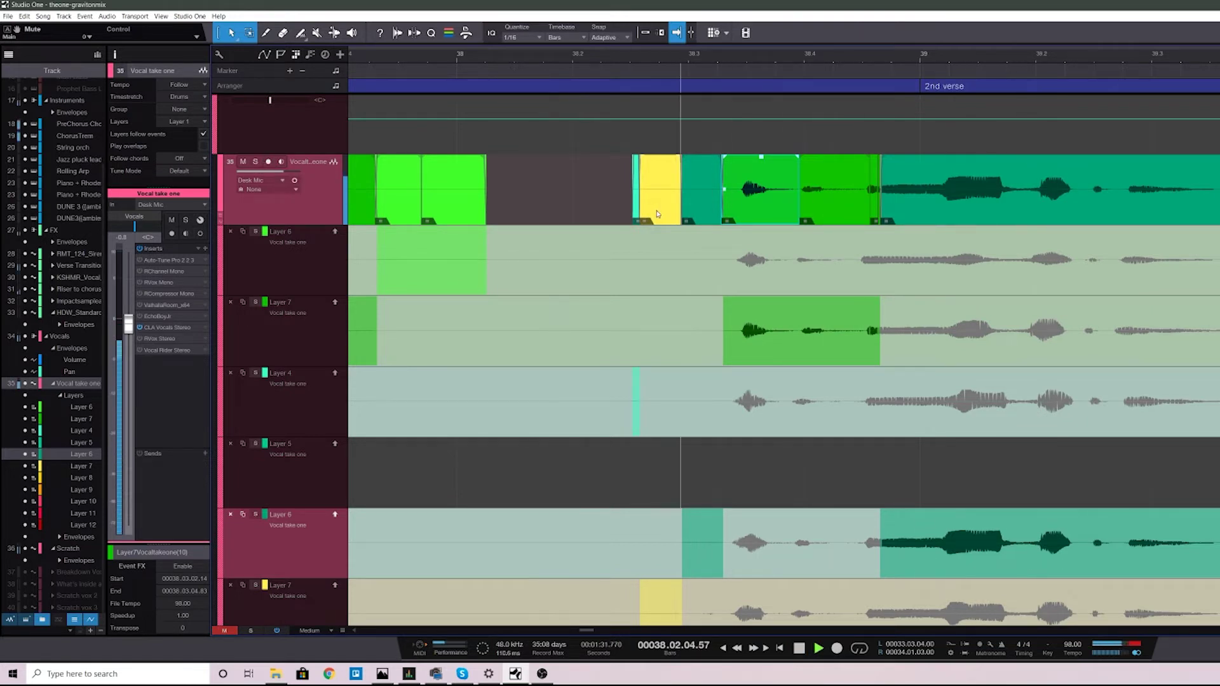
{"action": "scroll", "coordinate": [885, 276], "scroll_direction": "down", "scroll_amount": 1}
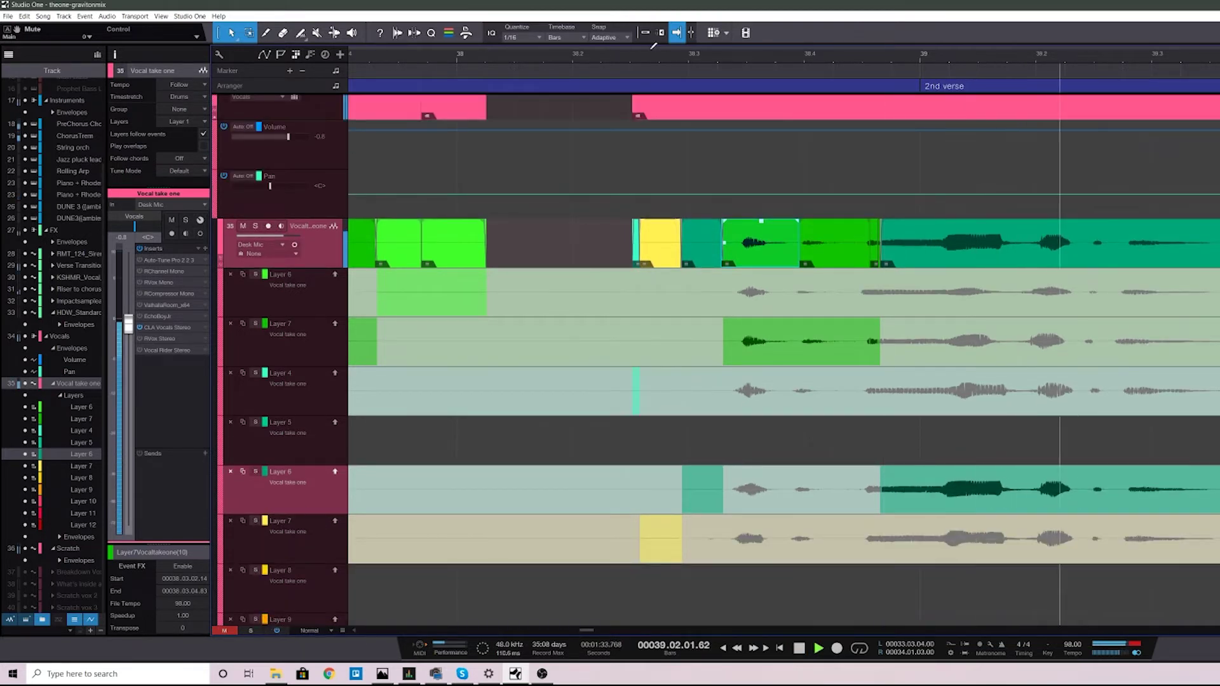
Try the lower Layer 6 over the first note from about 38.03.01.14 to 38.03.04.24, play it back, then undo the swap
{"action": "left_click", "coordinate": [634, 438]}
{"action": "left_click_drag", "start_coordinate": [692, 489], "coordinate": [781, 471]}
{"action": "key", "text": "space"}
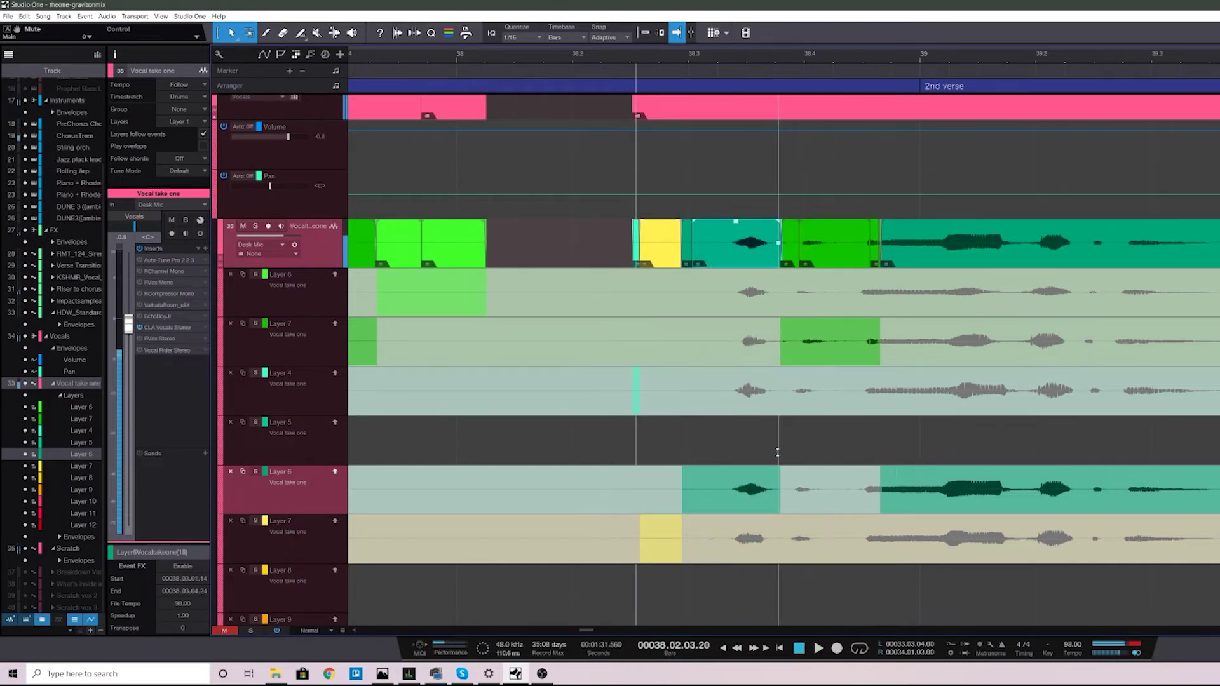
{"action": "key", "text": "ctrl+z"}
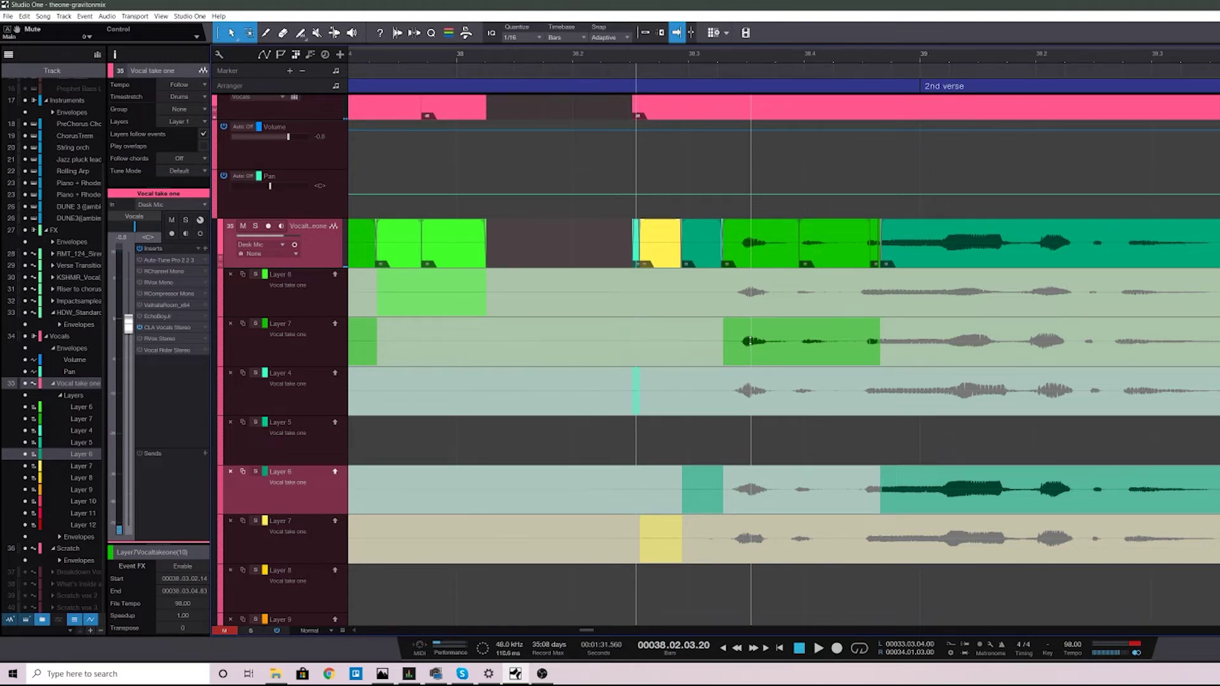
Comp the lower Layer 6 over the first note from about 38.03.02.17 to 38.03.04.87 and play it back in the mix and soloed
{"action": "left_click", "coordinate": [757, 489]}
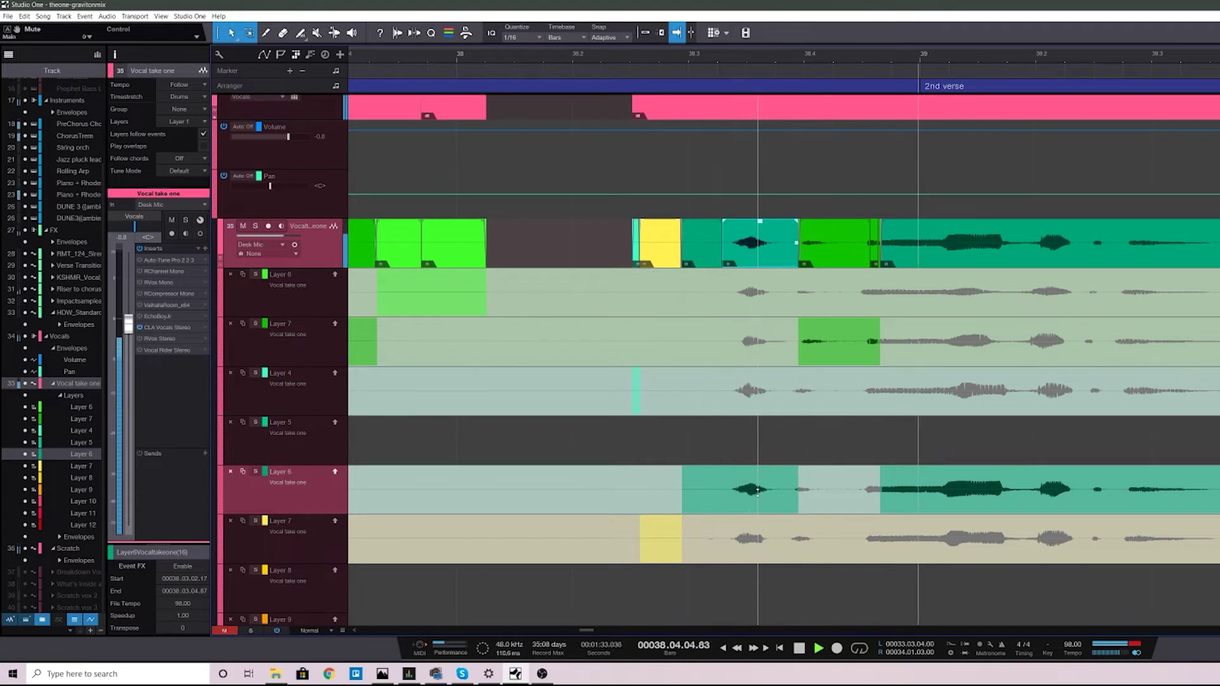
{"action": "key", "text": "space"}
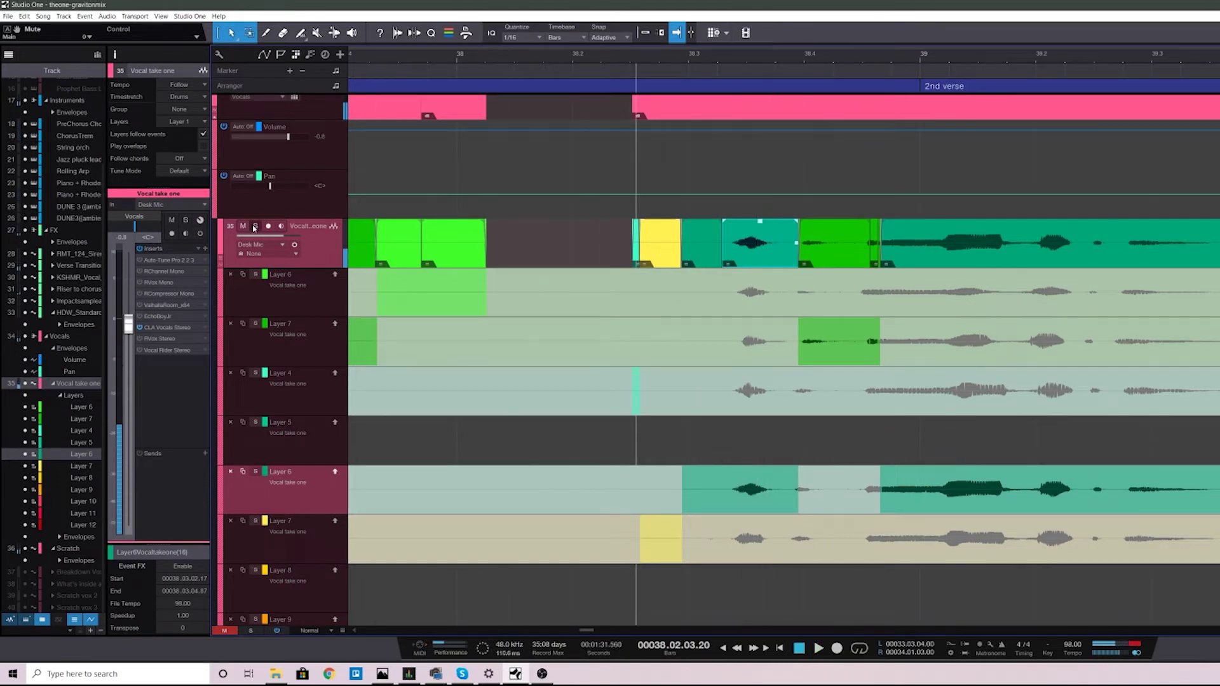
{"action": "left_click_drag", "start_coordinate": [787, 57], "coordinate": [784, 81]}
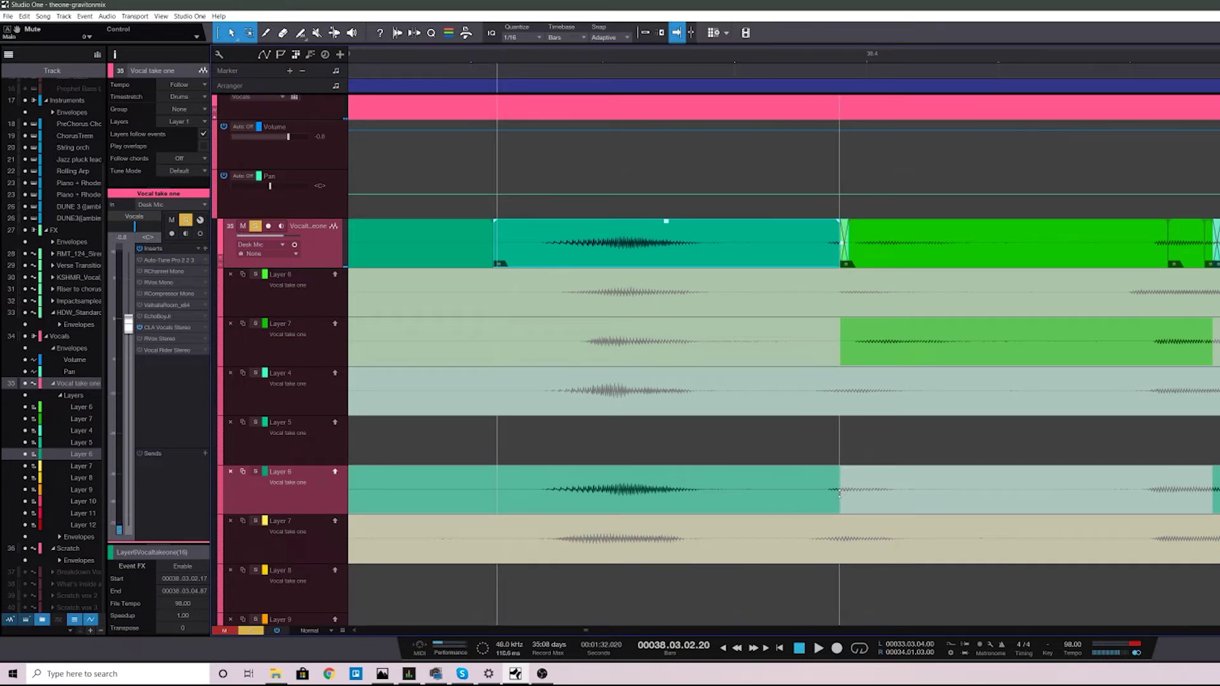
{"action": "key", "text": "space"}
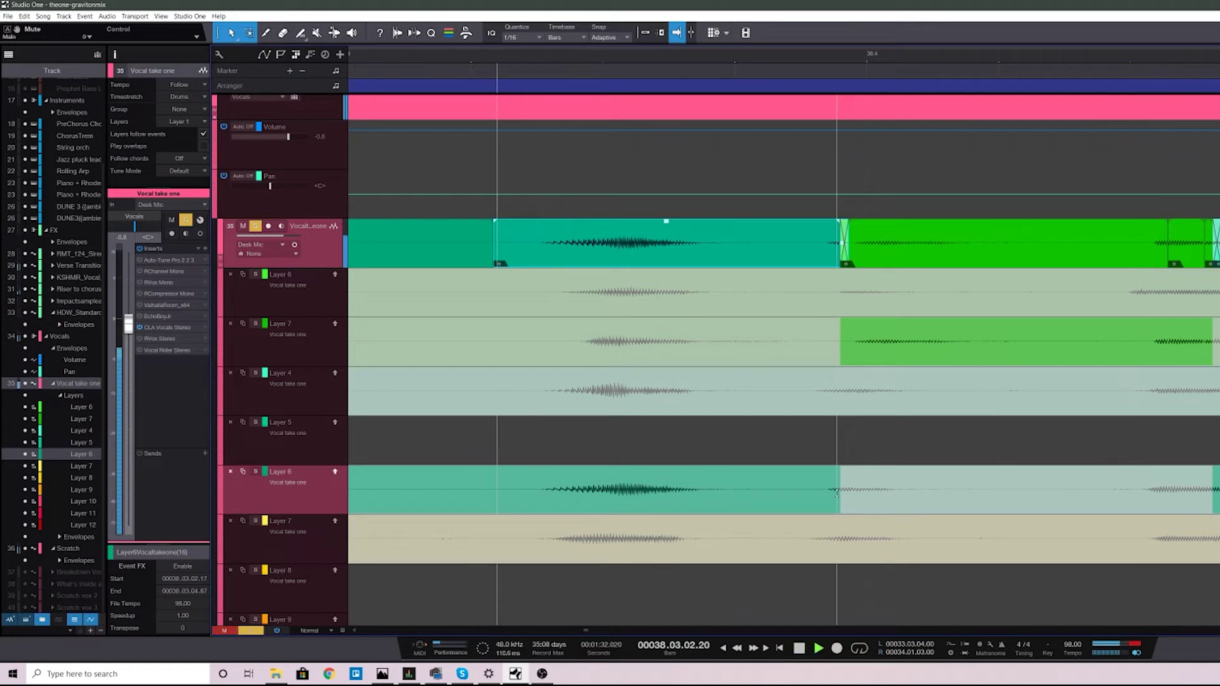
{"action": "key", "text": "space"}
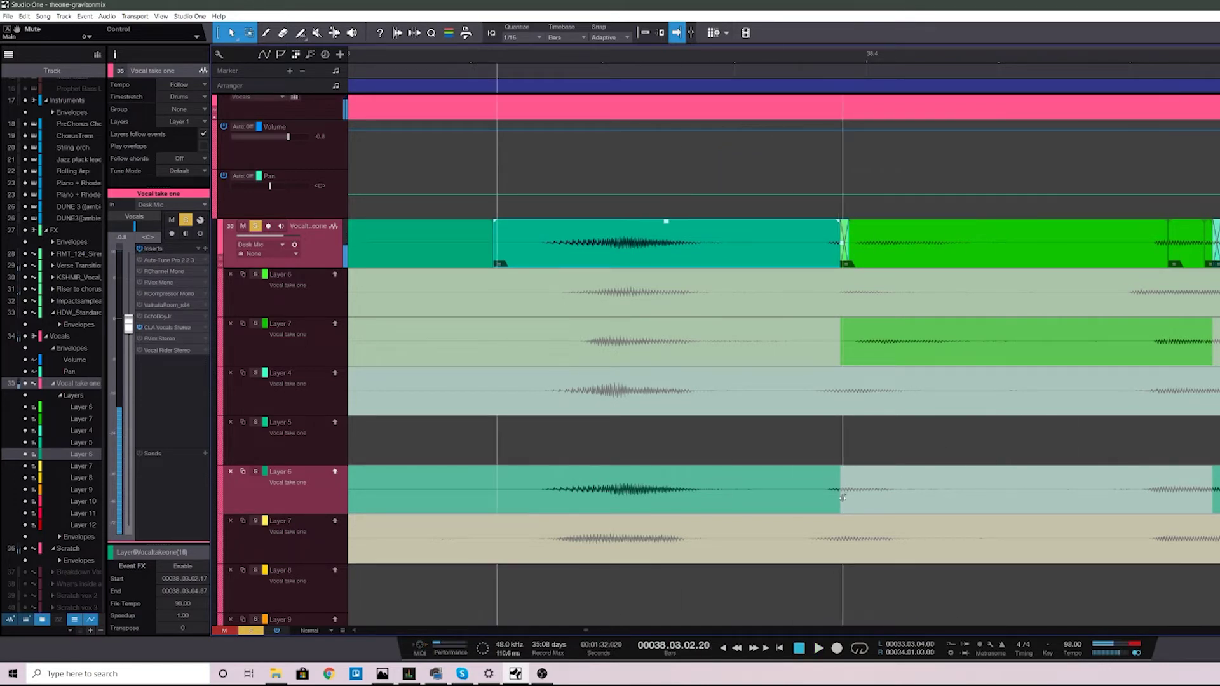
Move the boundary between the lower Layer 6 note and the Layer 7 piece earlier, to about 38.03.04.68, and play the transition
{"action": "left_click_drag", "start_coordinate": [843, 498], "coordinate": [819, 497]}
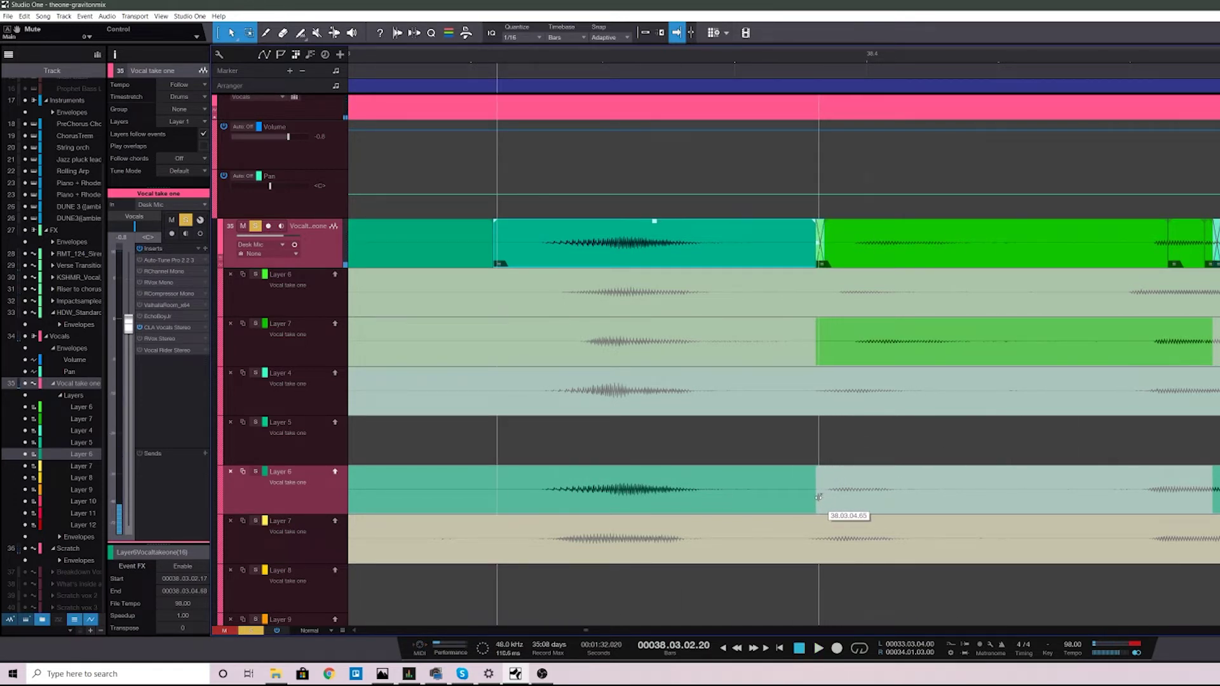
{"action": "key", "text": "space"}
{"action": "key", "text": "space"}
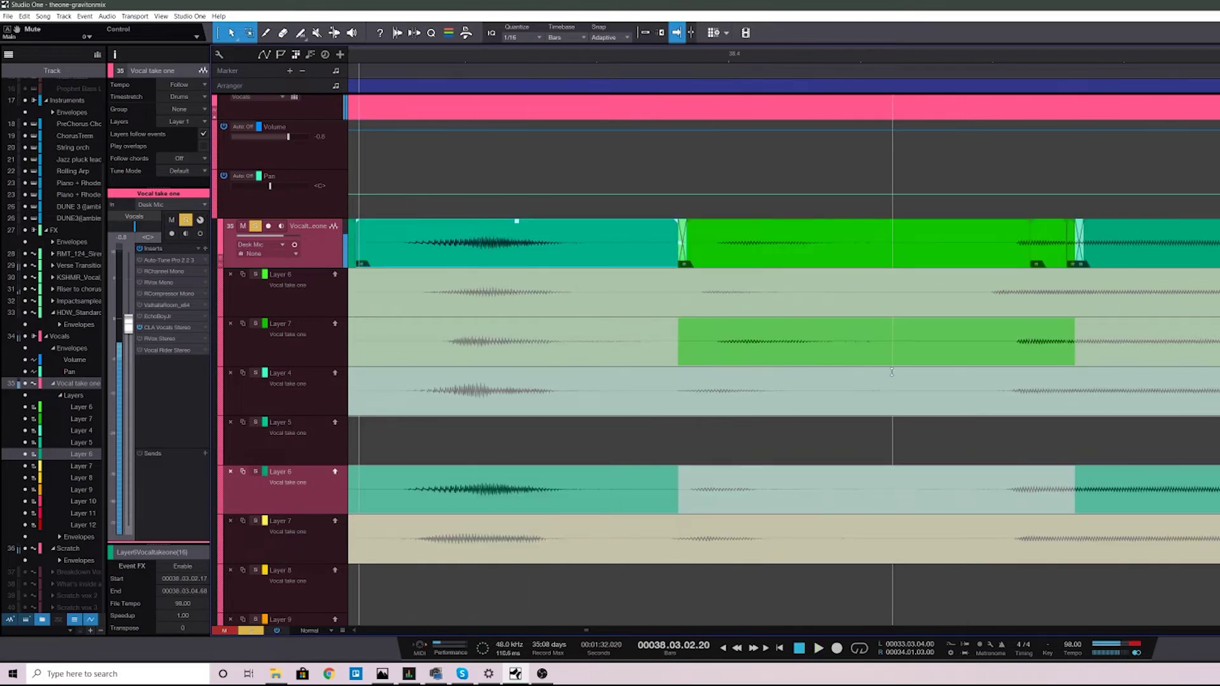
Play the comped phrase with the vocal soloed, and unsolo the vocal track
{"action": "left_click_drag", "start_coordinate": [829, 57], "coordinate": [658, 33]}
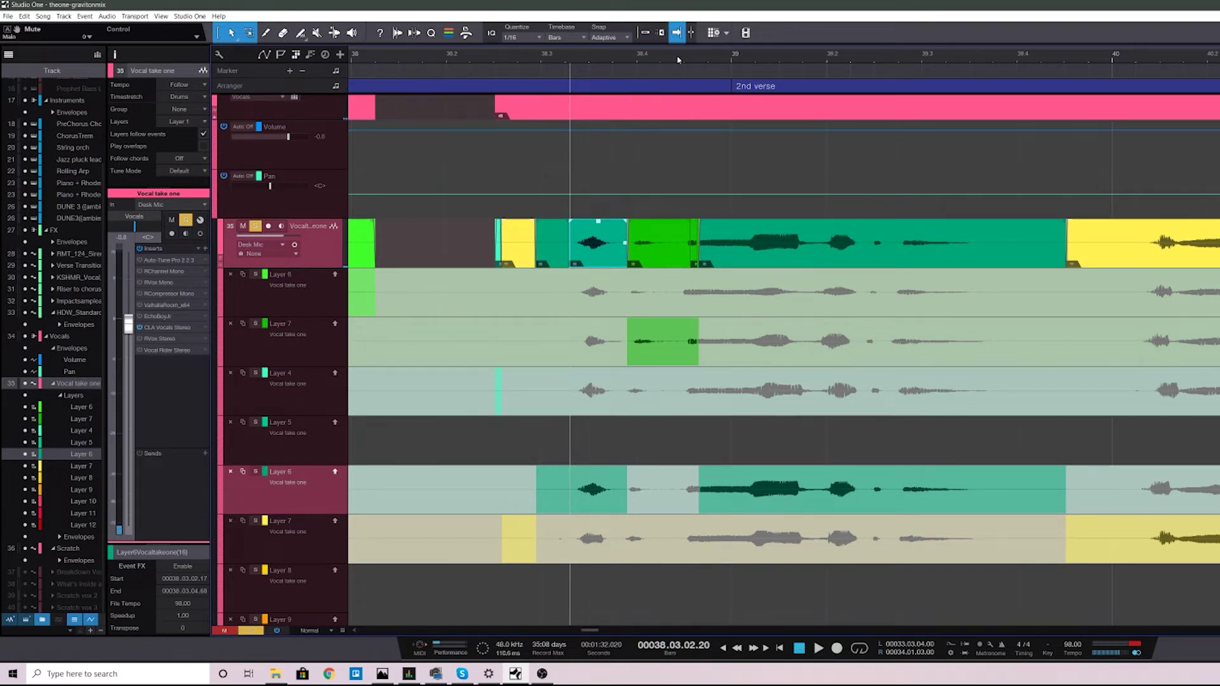
{"action": "left_click_drag", "start_coordinate": [677, 60], "coordinate": [670, 37]}
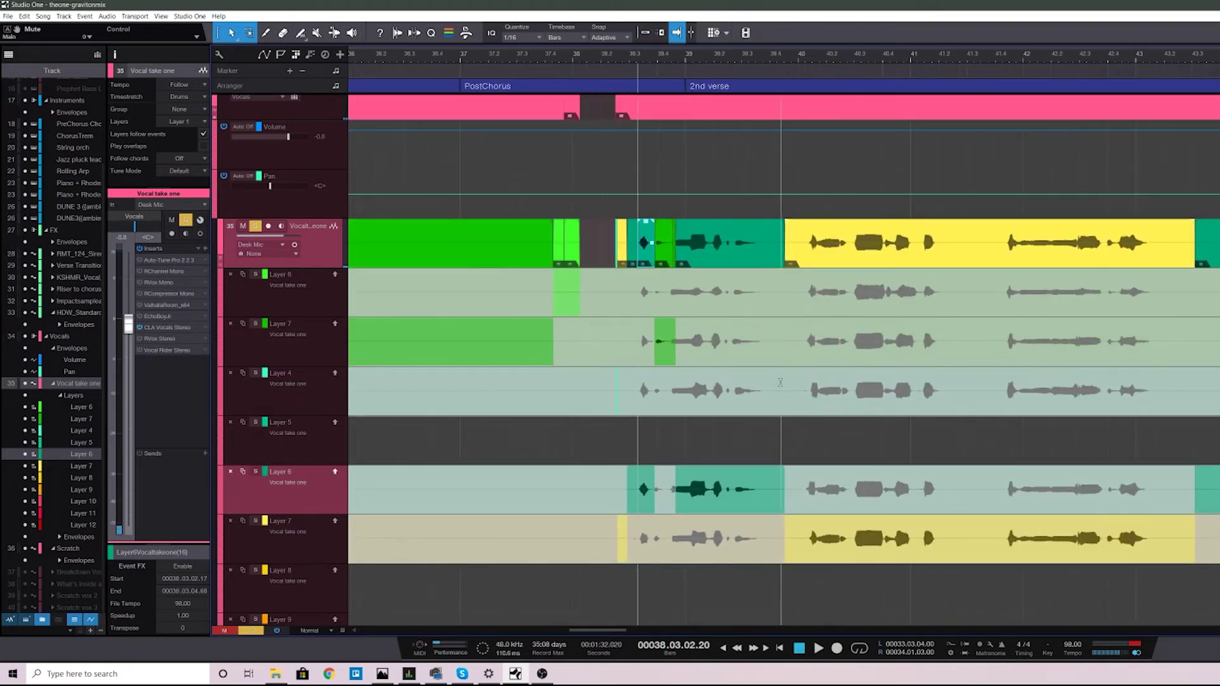
{"action": "key", "text": "space"}
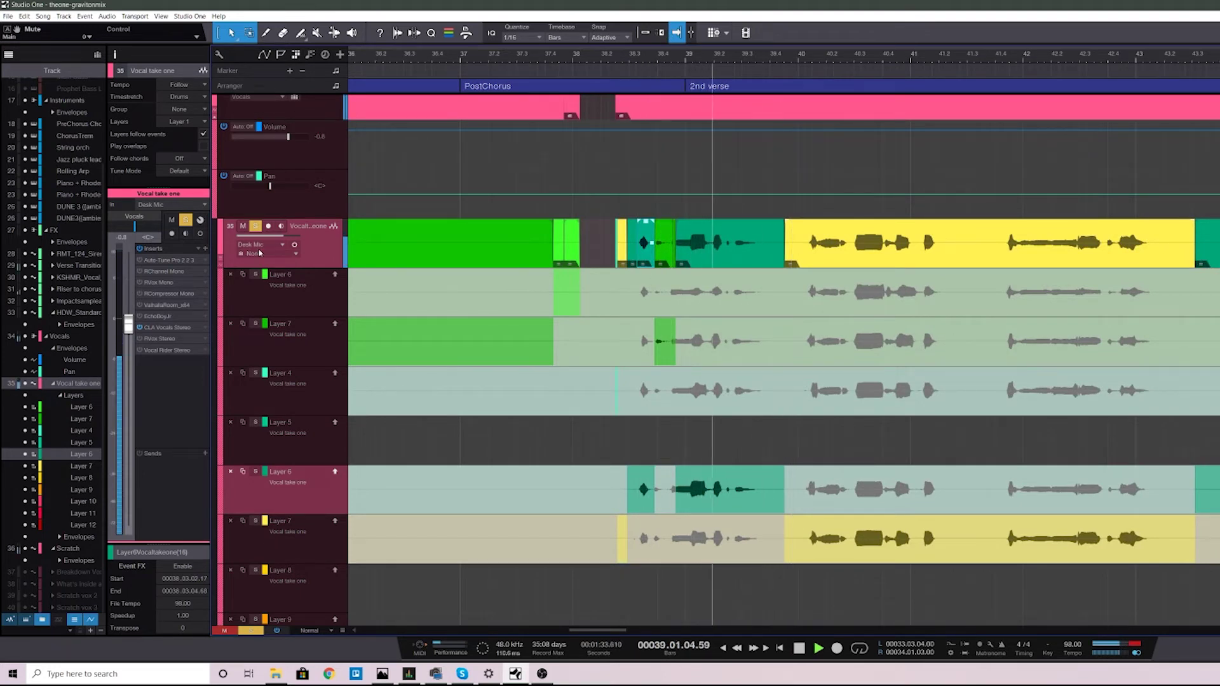
{"action": "key", "text": "space"}
{"action": "left_click", "coordinate": [257, 227]}
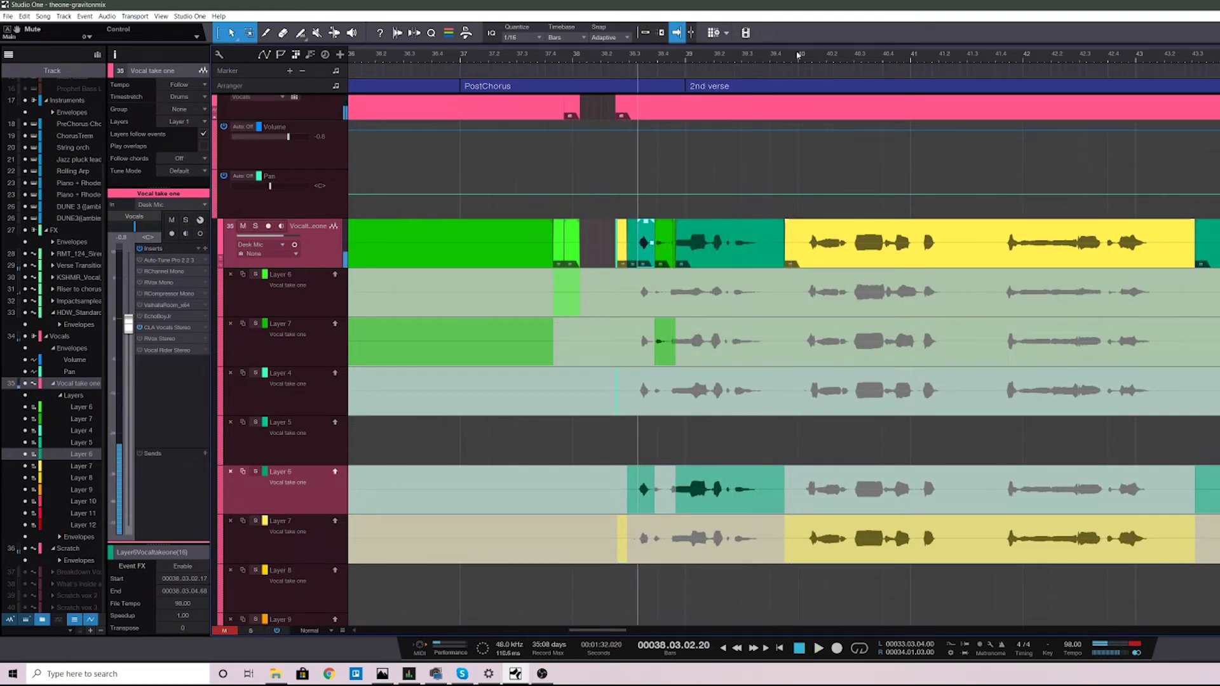
Play the next phrase of the second verse from about 39.04.04.91 in the full mix and save the song
{"action": "left_click", "coordinate": [799, 58]}
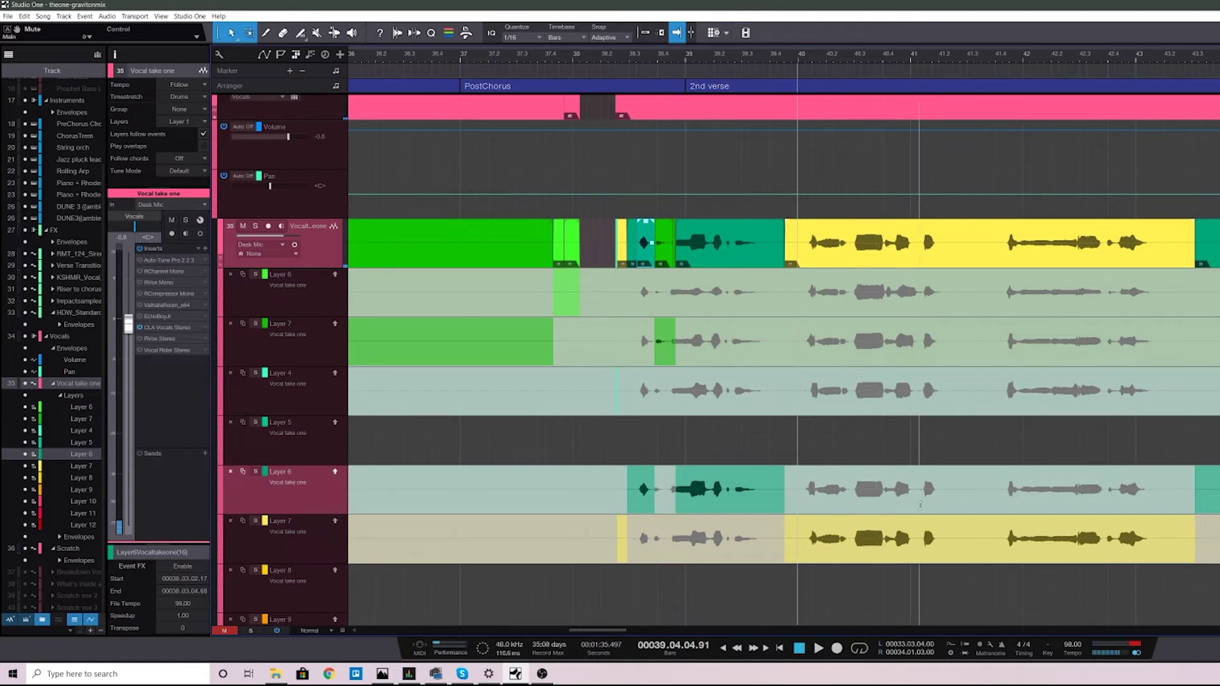
{"action": "key", "text": "space"}
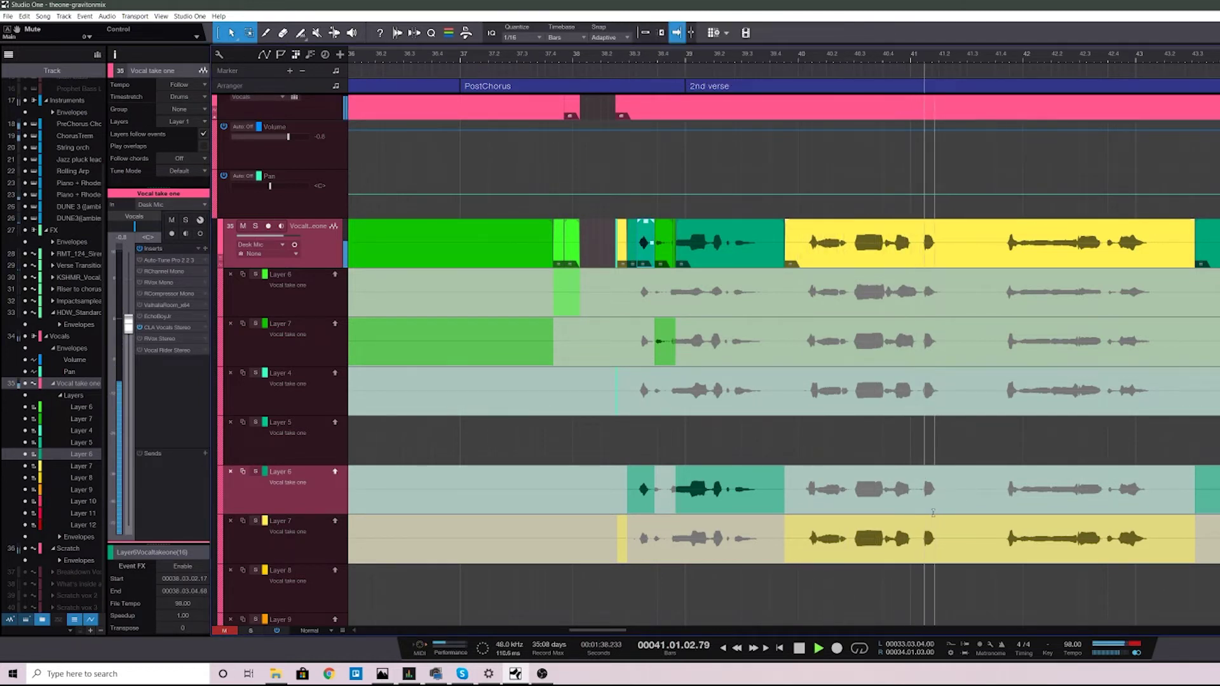
{"action": "key", "text": "ctrl+s"}
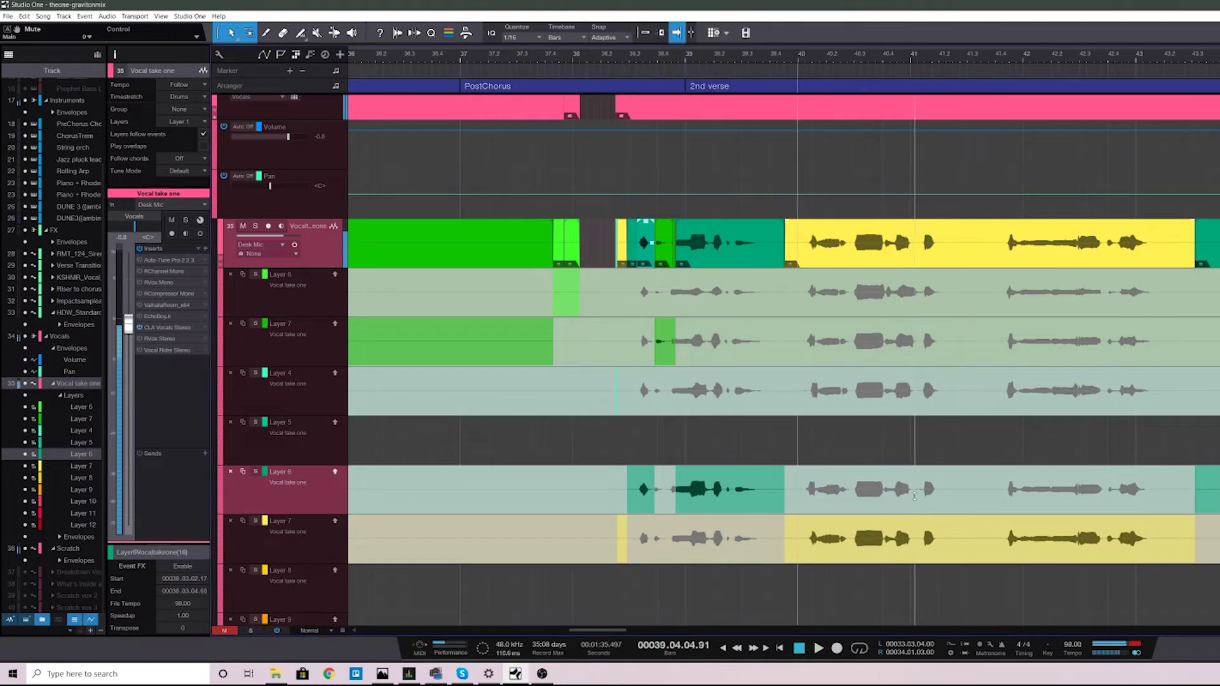
{"action": "key", "text": "space"}
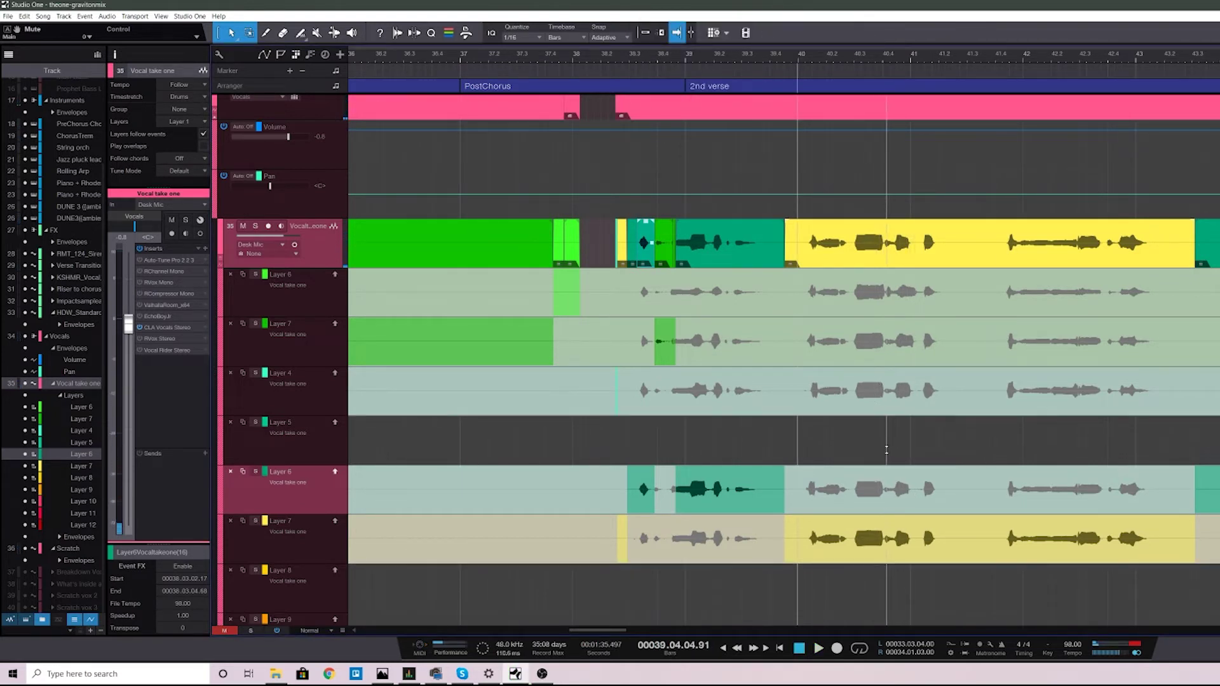
Undo a whole-section swap to the lower Layer 6 and comp that layer only from about 39.04.03.77 to 41.02.02.98
{"action": "double_click", "coordinate": [832, 496]}
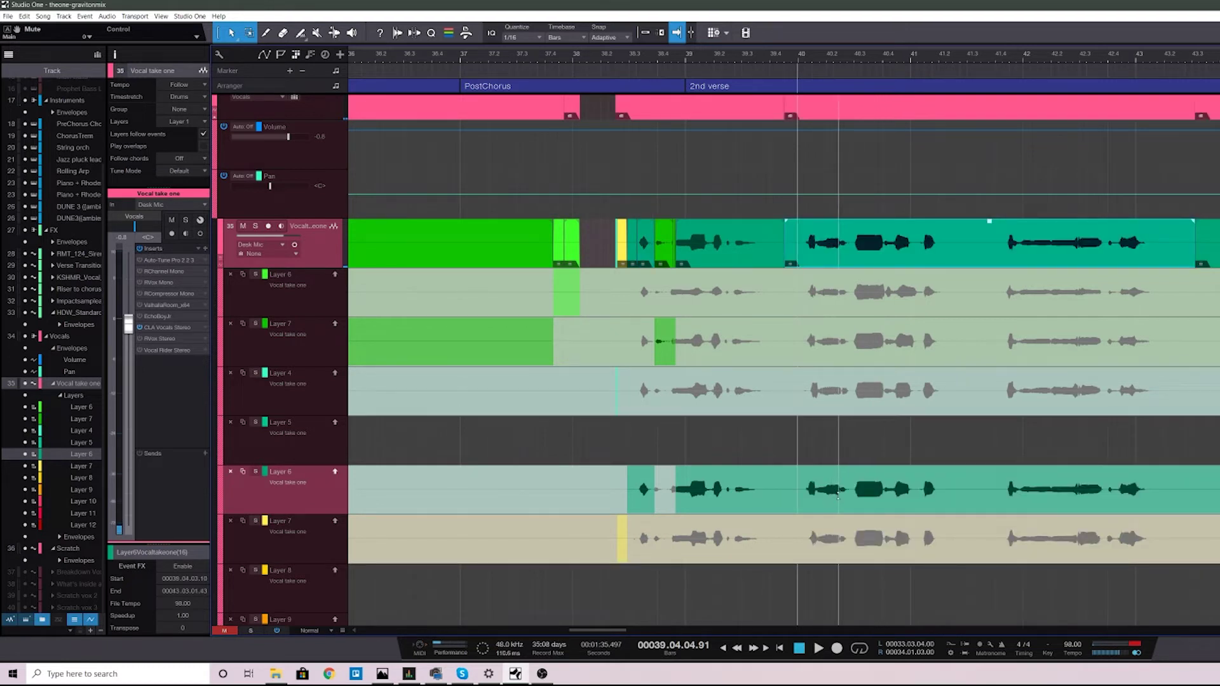
{"action": "key", "text": "ctrl+z"}
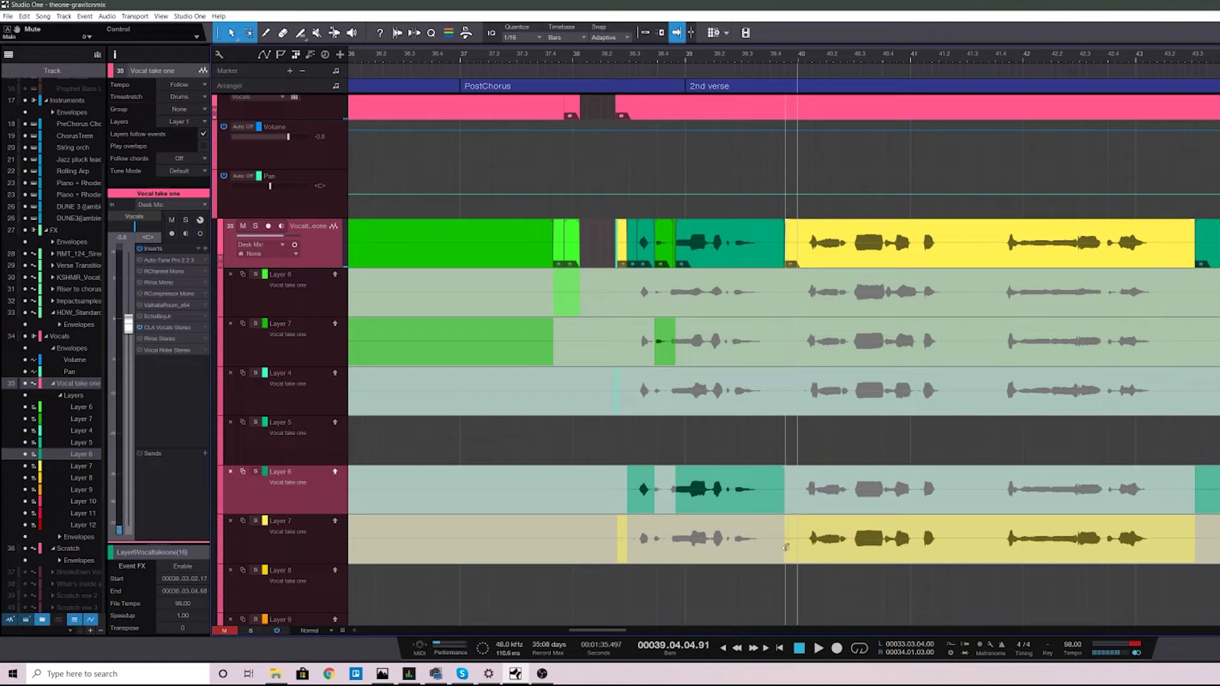
{"action": "mouse_move", "coordinate": [786, 540]}
{"action": "left_mouse_down"}
{"action": "mouse_move", "coordinate": [817, 545]}
{"action": "mouse_move", "coordinate": [790, 546]}
{"action": "left_mouse_up"}
{"action": "left_click_drag", "start_coordinate": [949, 489], "coordinate": [790, 507]}
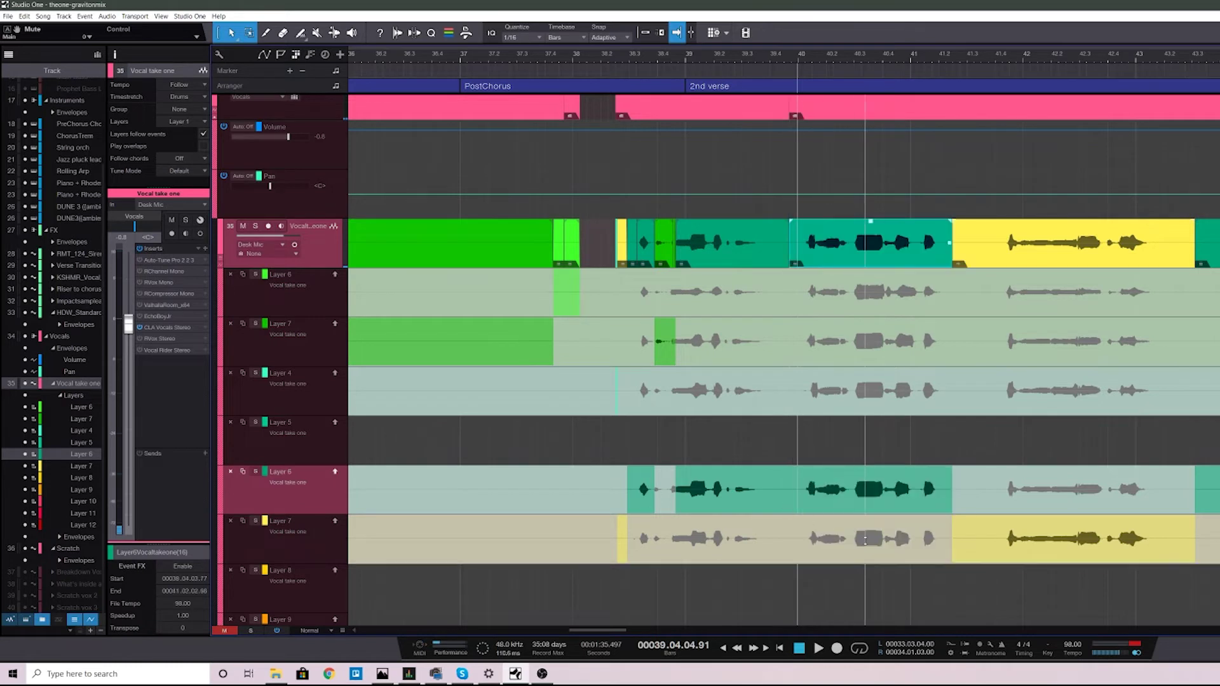
Swap the phrase around bar 40 to Layer 4 and to the upper Layer 6, and play the upper Layer 6 version
{"action": "double_click", "coordinate": [851, 395]}
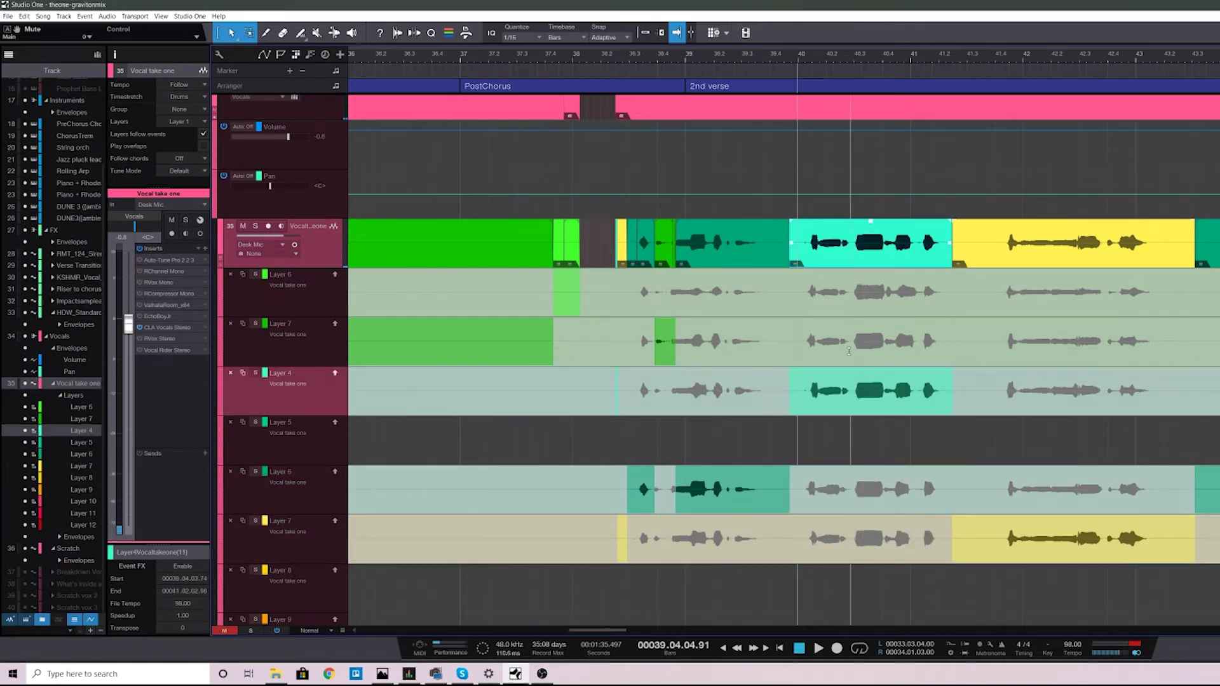
{"action": "double_click", "coordinate": [838, 297]}
{"action": "key", "text": "space"}
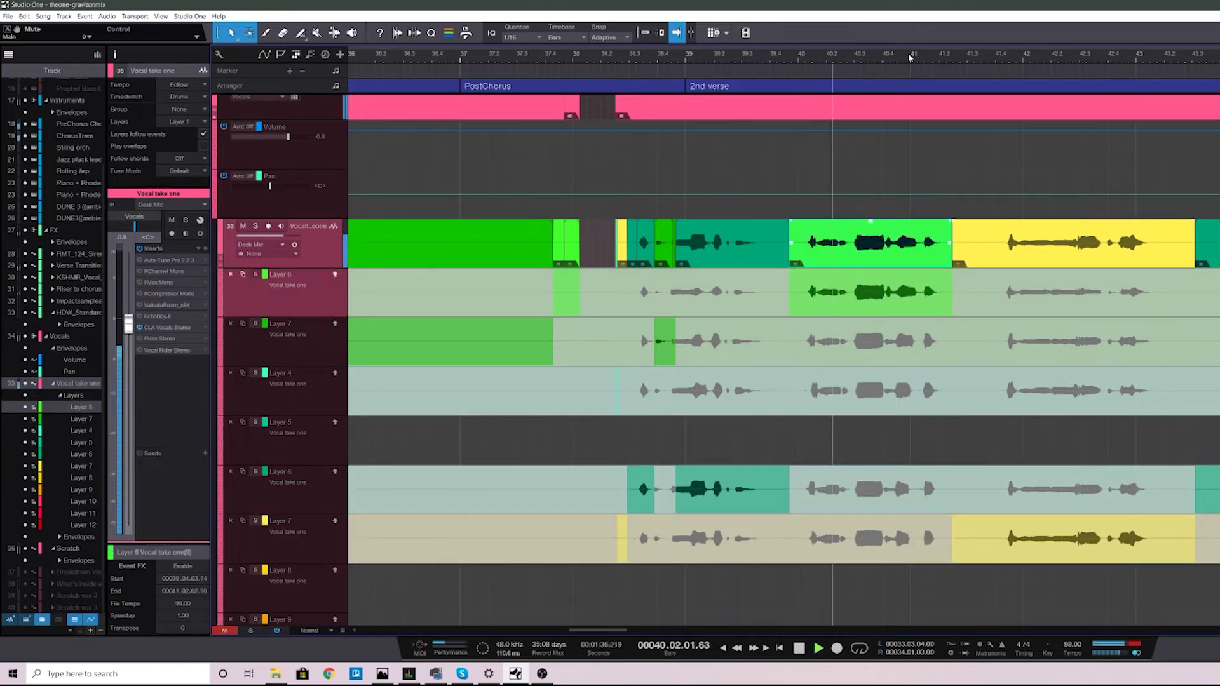
{"action": "left_click_drag", "start_coordinate": [912, 58], "coordinate": [902, 74]}
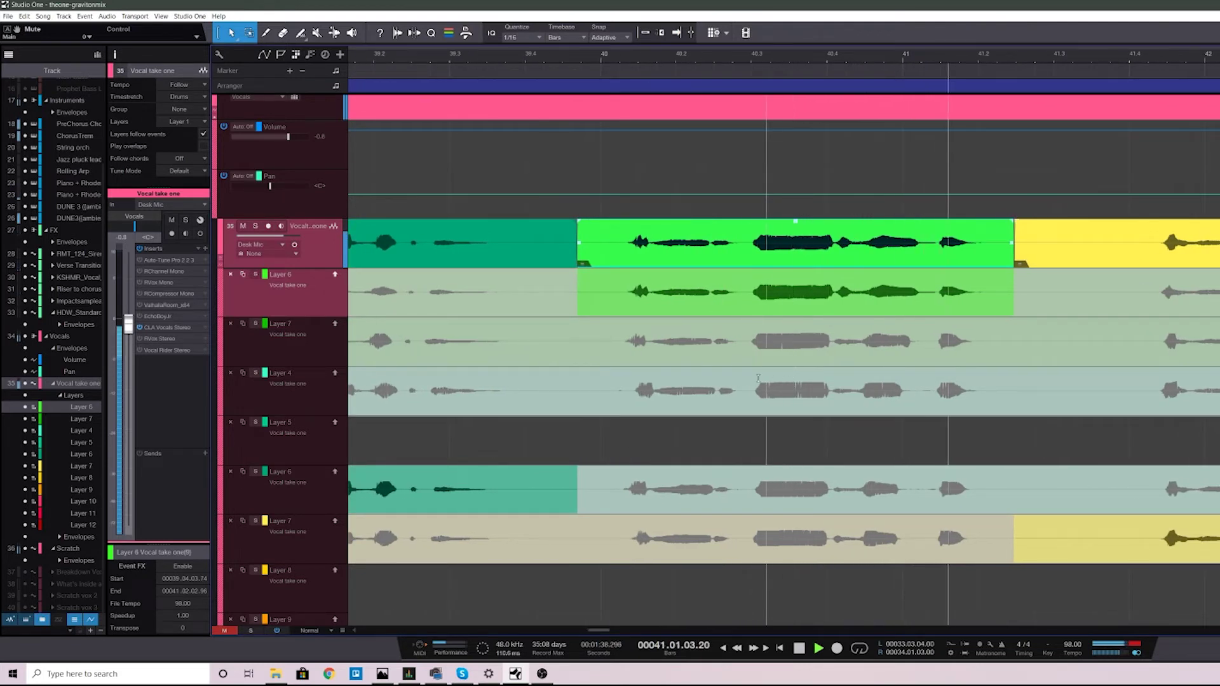
{"action": "key", "text": "space"}
{"action": "key", "text": "f"}
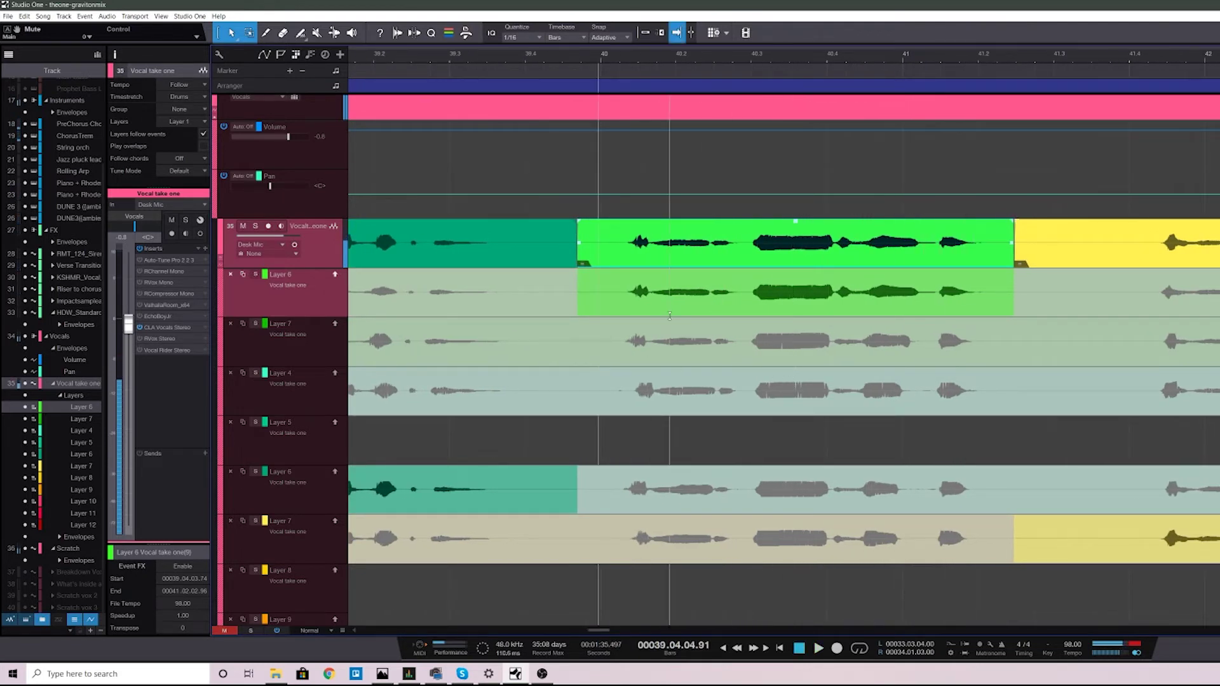
Audition the bar 40 phrase with the upper Layer 7 and with Layer 4, playing each version
{"action": "left_click", "coordinate": [833, 363]}
{"action": "key", "text": "space"}
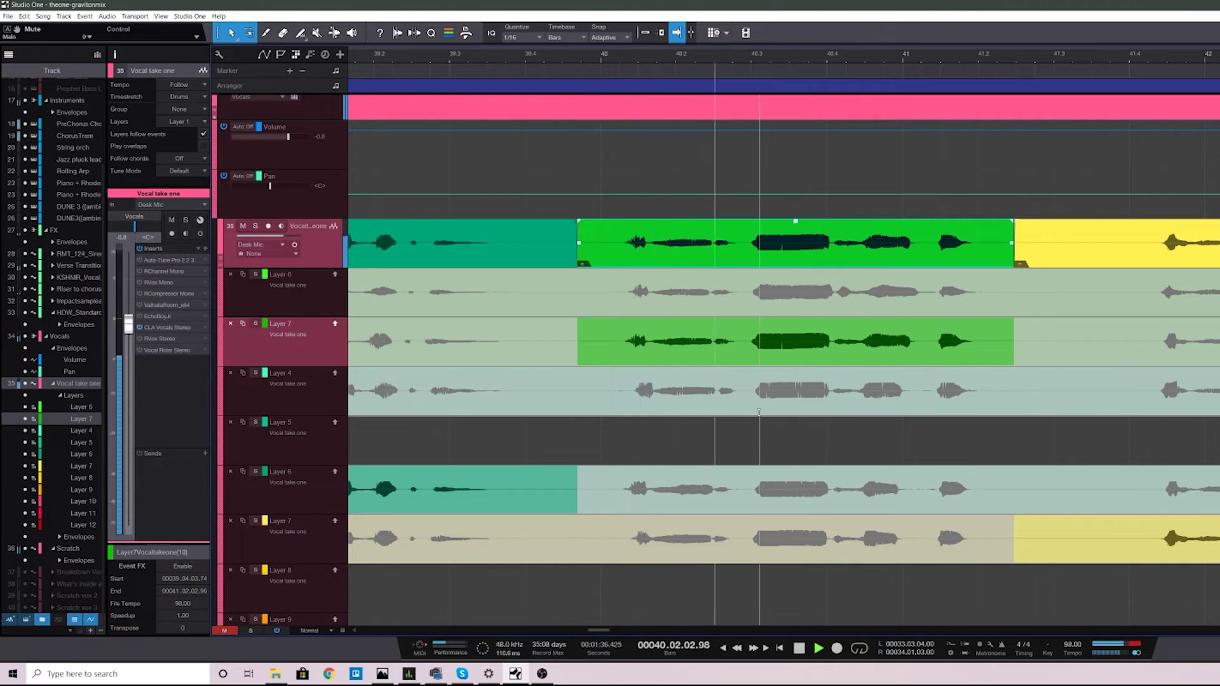
{"action": "key", "text": "space"}
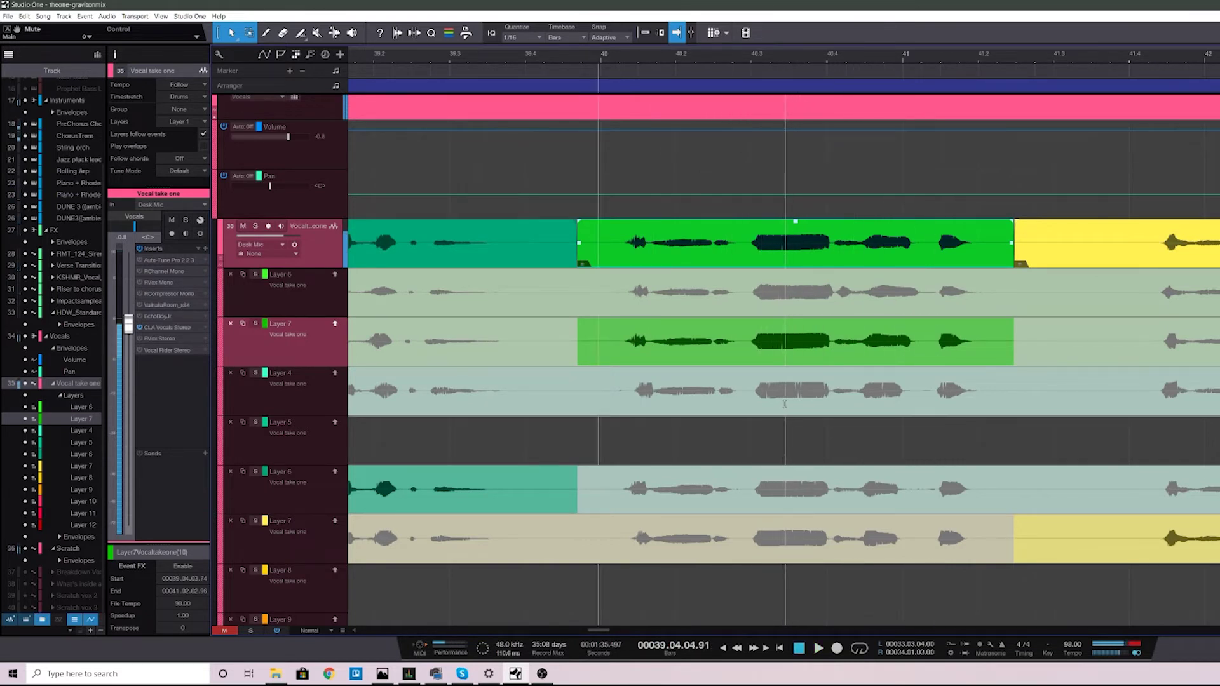
{"action": "left_click", "coordinate": [785, 404]}
{"action": "key", "text": "space"}
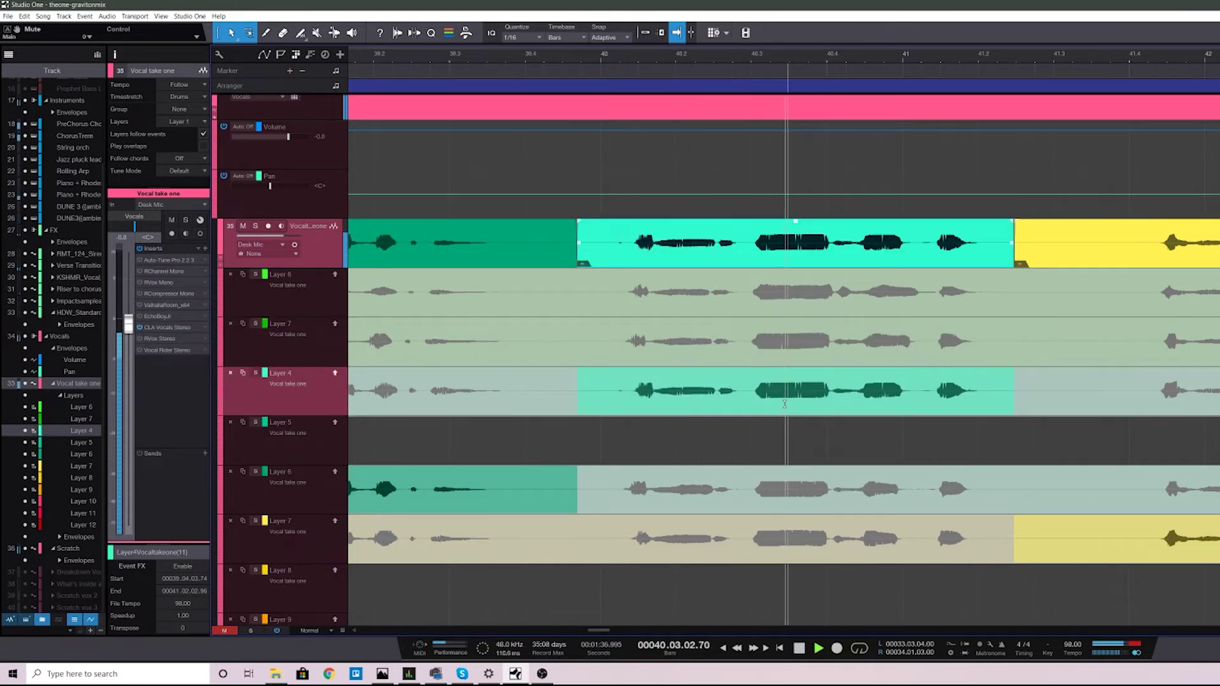
{"action": "key", "text": "space"}
Audition the lower Layer 6 on the bar 40 phrase, and swap in the lower Layer 7 and play it back
{"action": "left_click", "coordinate": [802, 502]}
{"action": "key", "text": "space"}
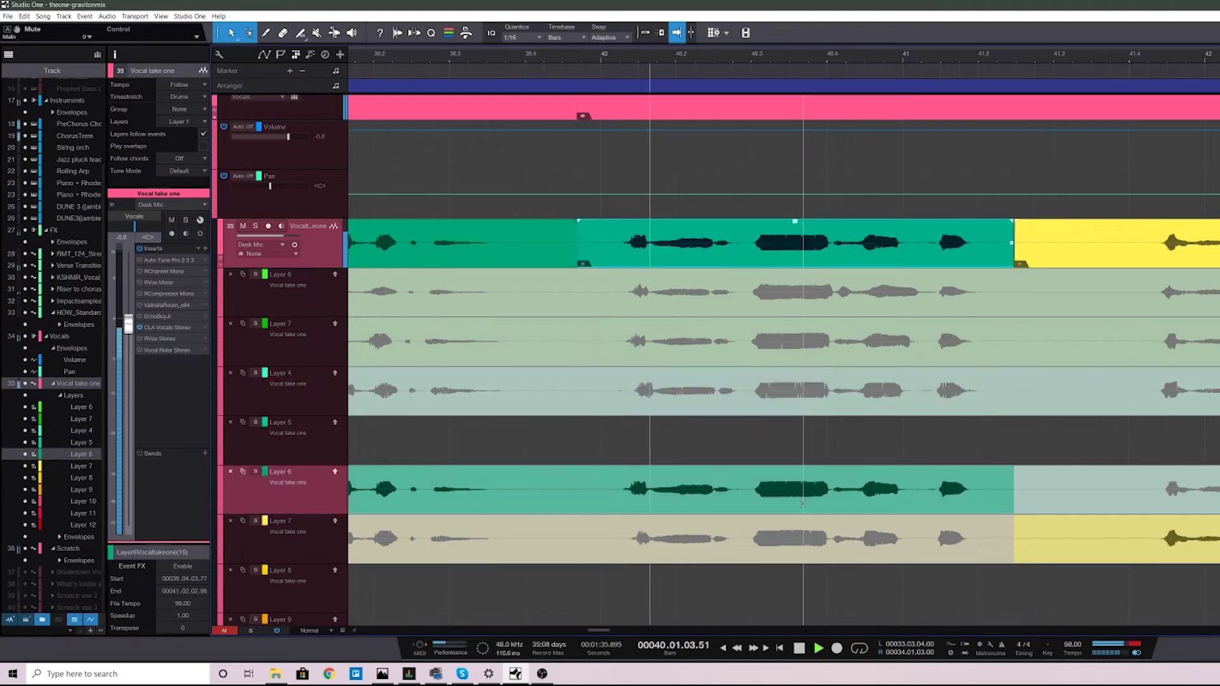
{"action": "key", "text": "space"}
{"action": "left_click", "coordinate": [827, 541]}
{"action": "key", "text": "space"}
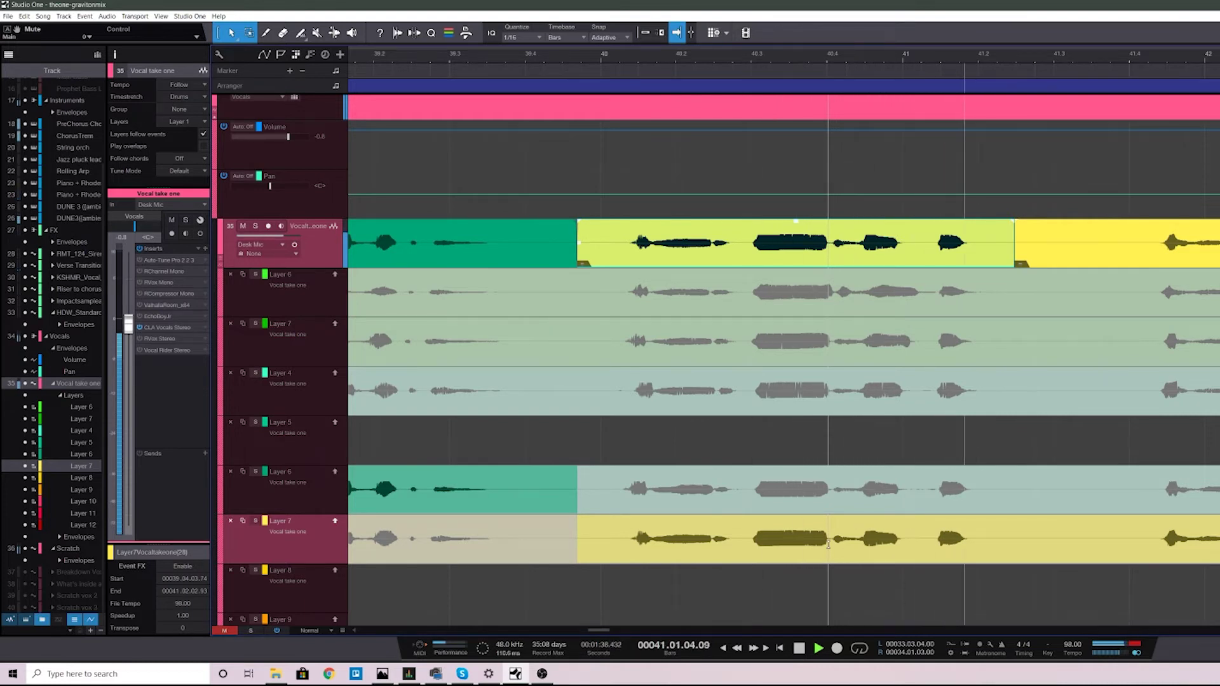
{"action": "key", "text": "space"}
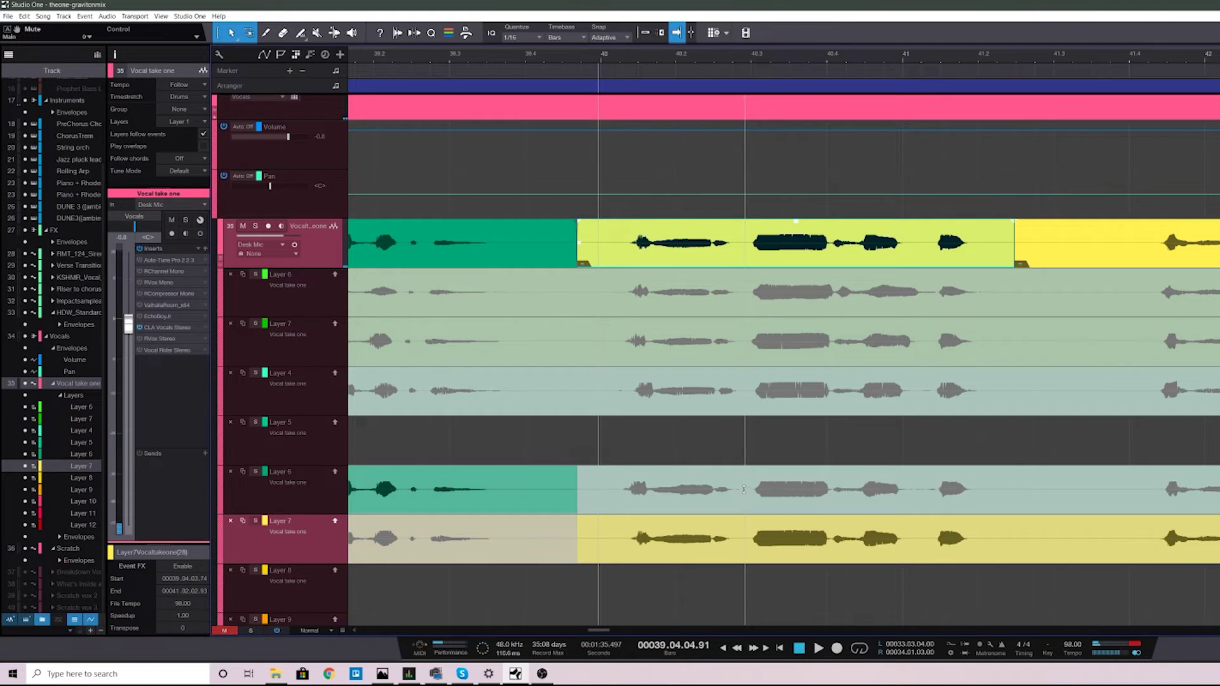
Comp the lower Layer 6 from about 39.04.03.91 to 40.02.04.57, replace it with the upper Layer 6 from about 40.01.01.72, and play it
{"action": "left_click_drag", "start_coordinate": [729, 487], "coordinate": [572, 499]}
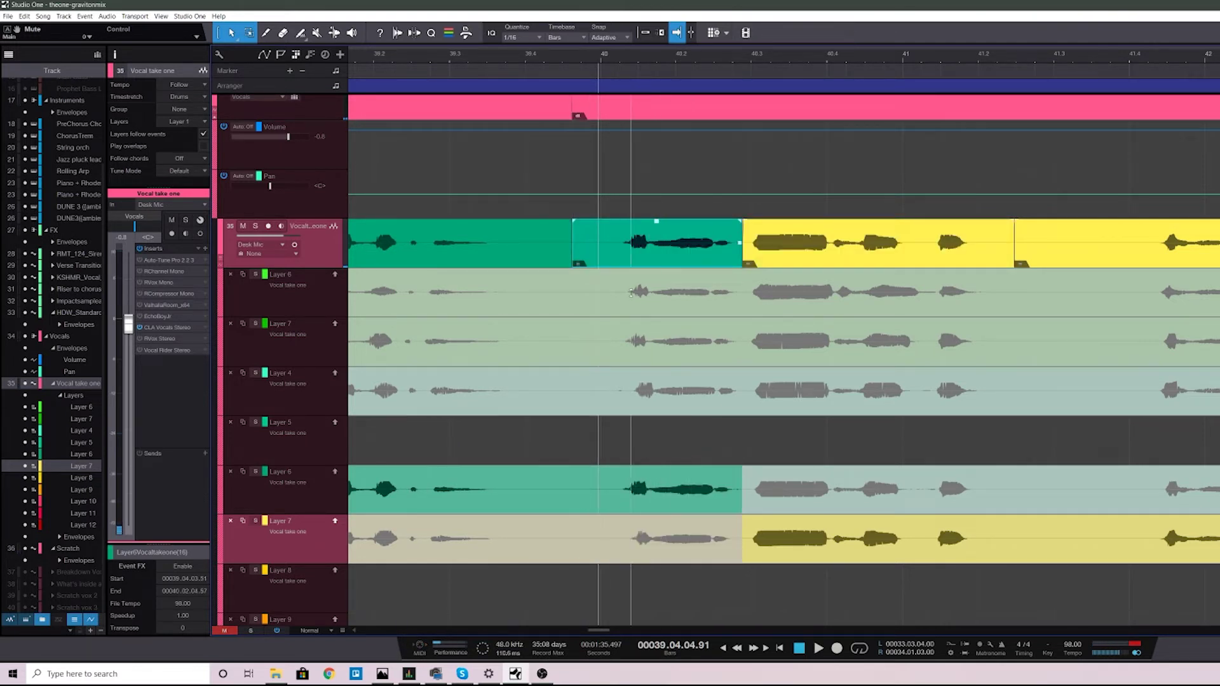
{"action": "left_click_drag", "start_coordinate": [615, 293], "coordinate": [715, 300]}
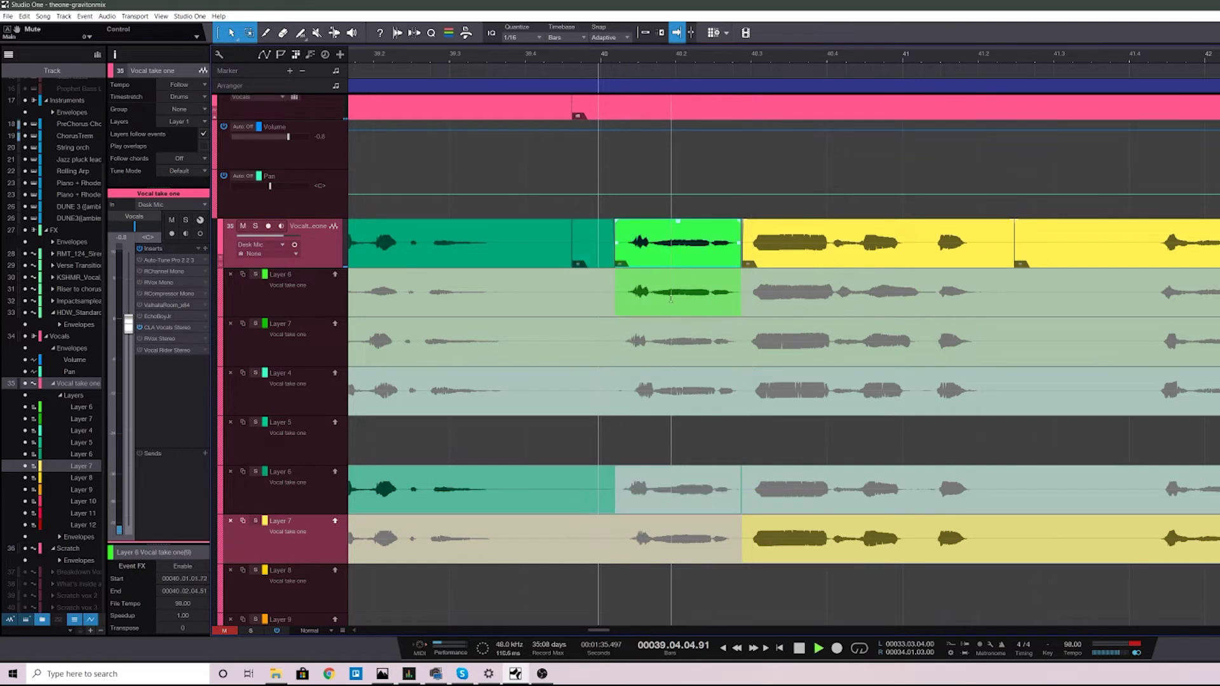
{"action": "key", "text": "space"}
{"action": "key", "text": "space"}
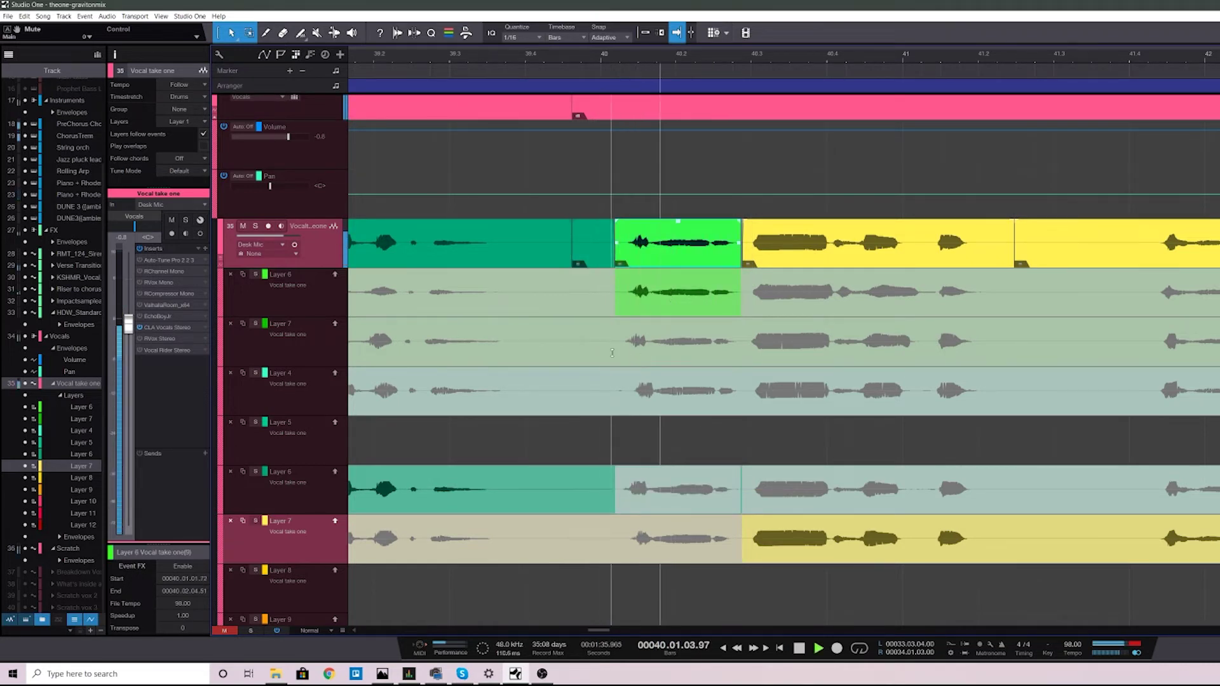
Swap the phrase's opening piece through the upper Layer 7, Layer 4, lower Layer 6 and lower Layer 7, listening to compare them
{"action": "left_click", "coordinate": [648, 356]}
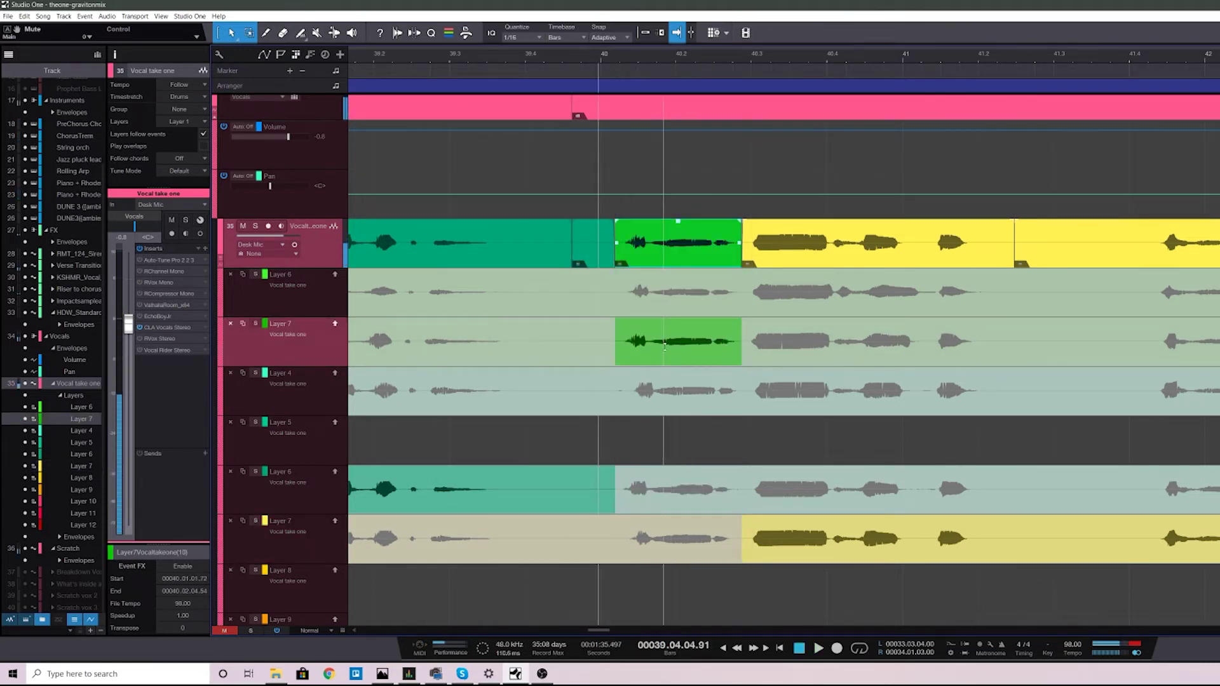
{"action": "left_click", "coordinate": [688, 381]}
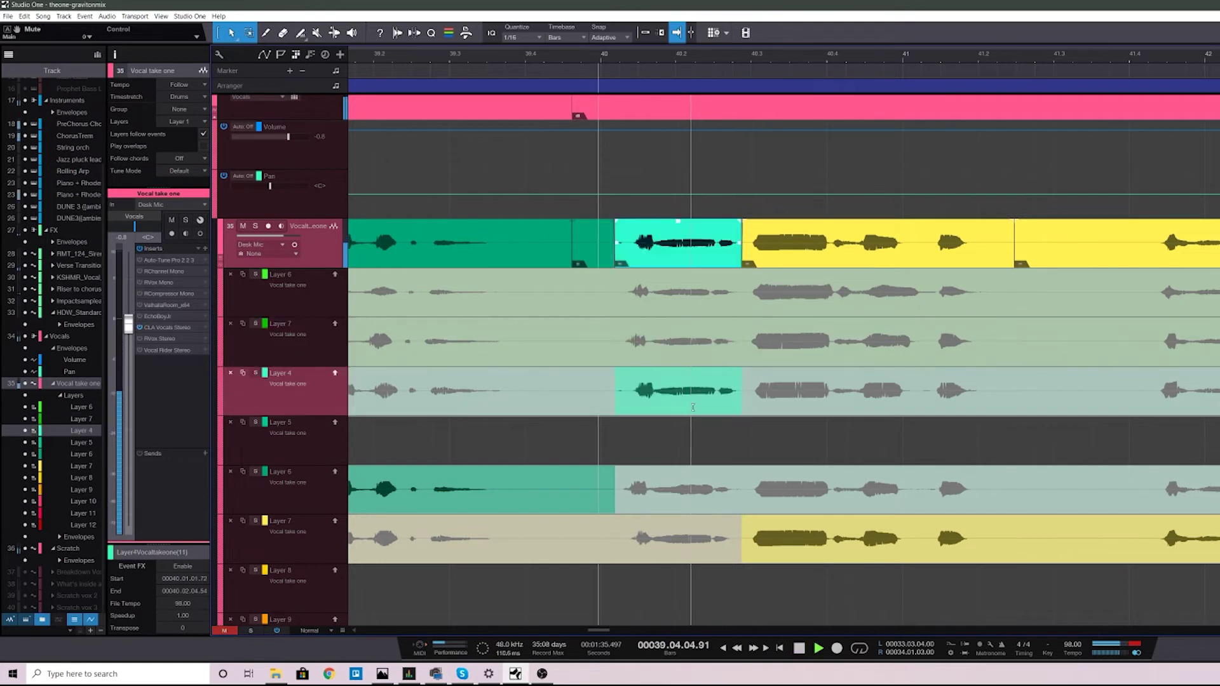
{"action": "key", "text": "space"}
{"action": "left_click", "coordinate": [688, 504]}
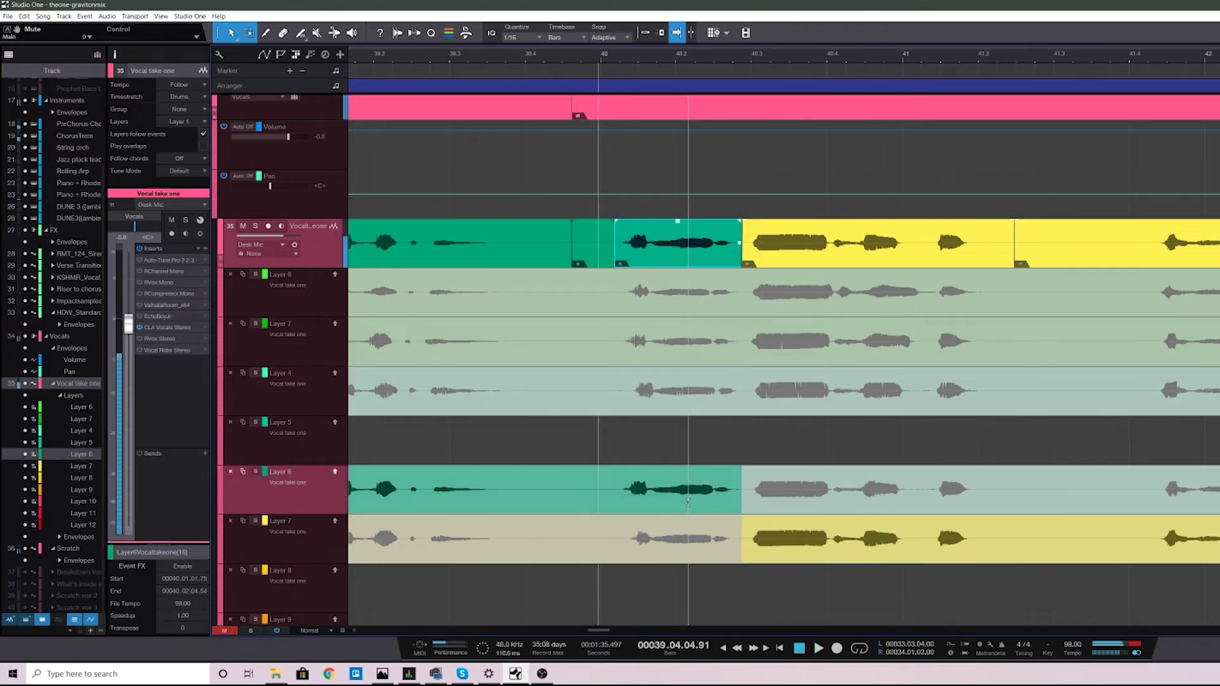
{"action": "left_click", "coordinate": [693, 540]}
{"action": "key", "text": "space"}
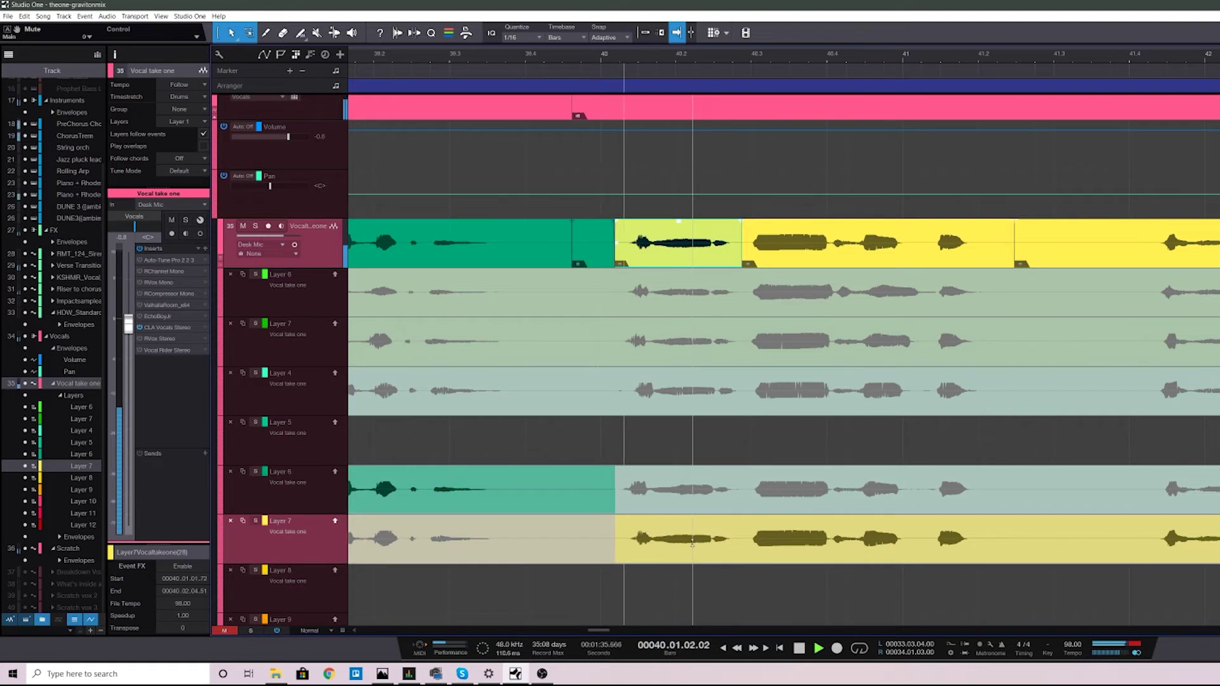
Swap the bar 40 phrase's opening piece to Layer 4 and to the upper Layer 6, playing each version
{"action": "left_click", "coordinate": [682, 394]}
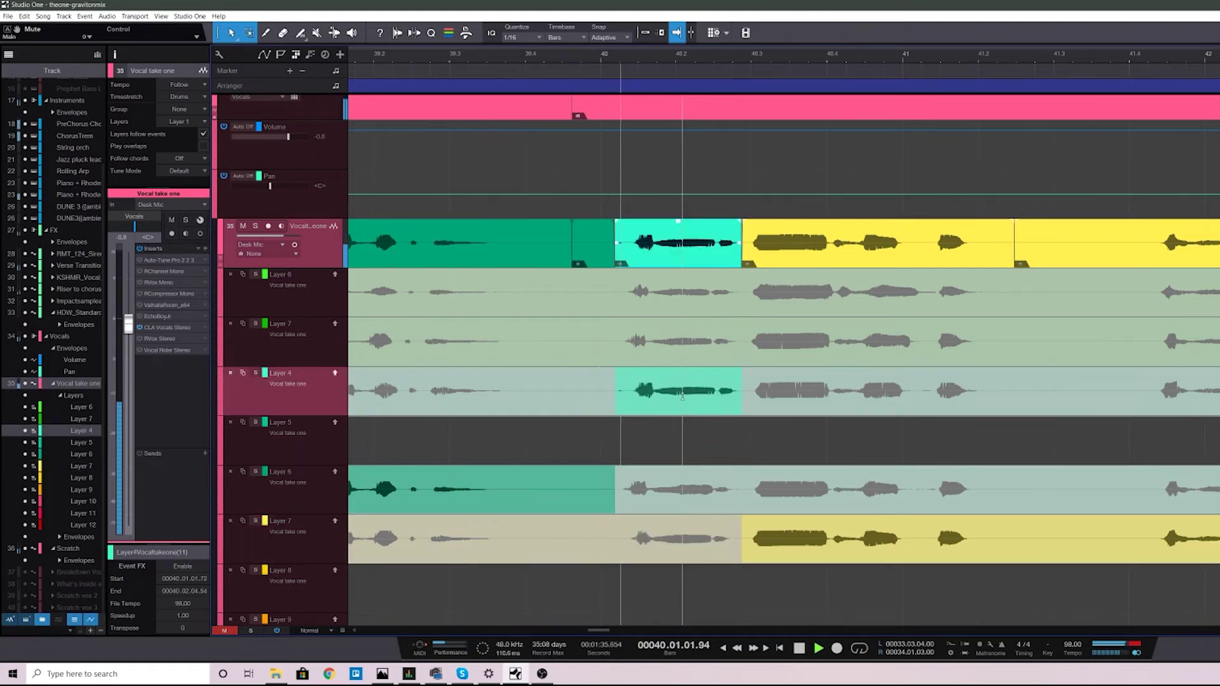
{"action": "key", "text": "space"}
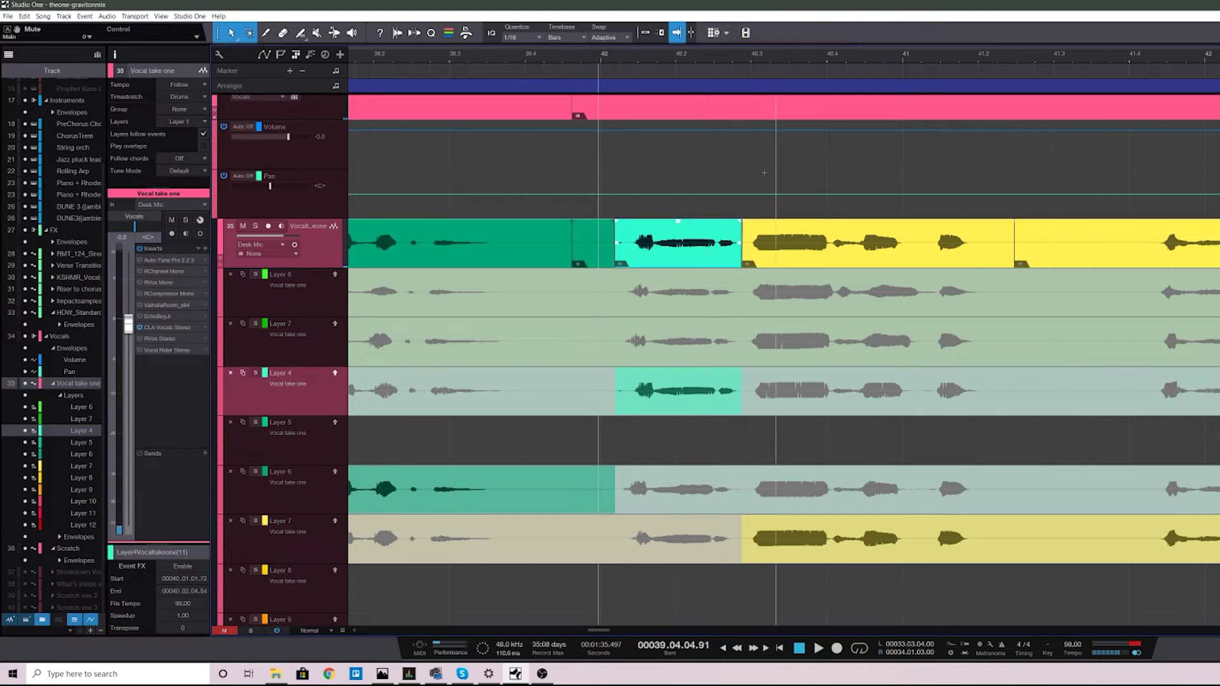
{"action": "left_click", "coordinate": [650, 308]}
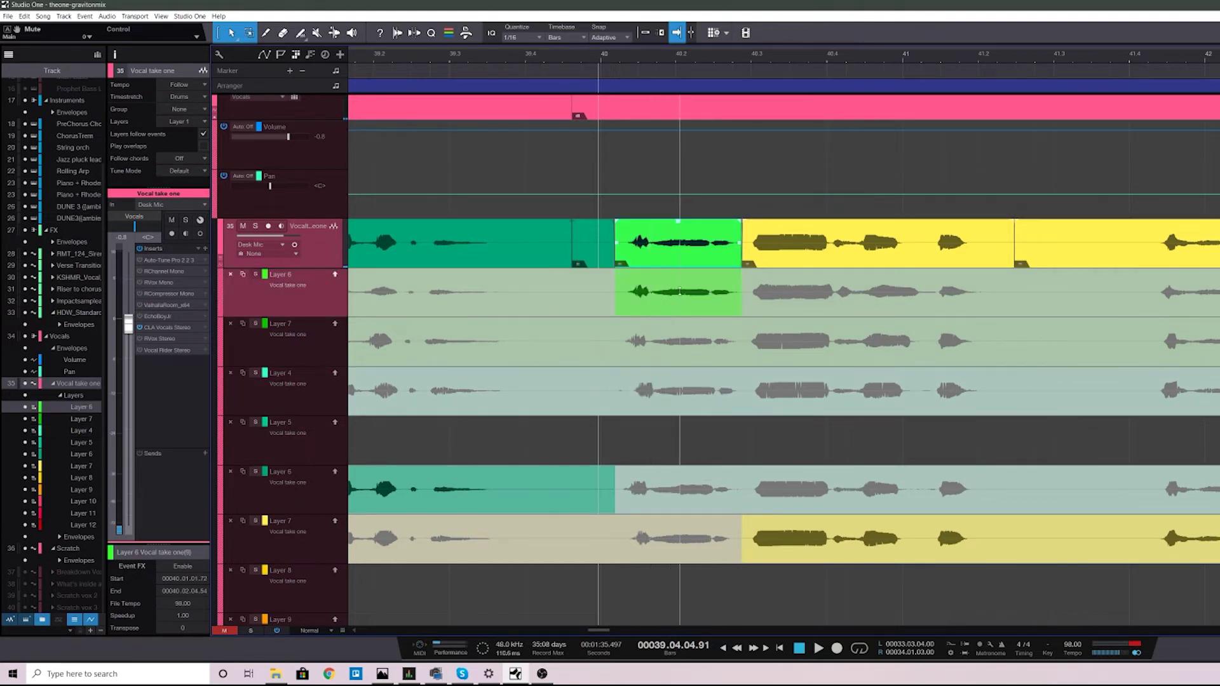
{"action": "scroll", "coordinate": [777, 361], "scroll_direction": "up", "scroll_amount": 1}
{"action": "scroll", "coordinate": [772, 355], "scroll_direction": "down", "scroll_amount": 3}
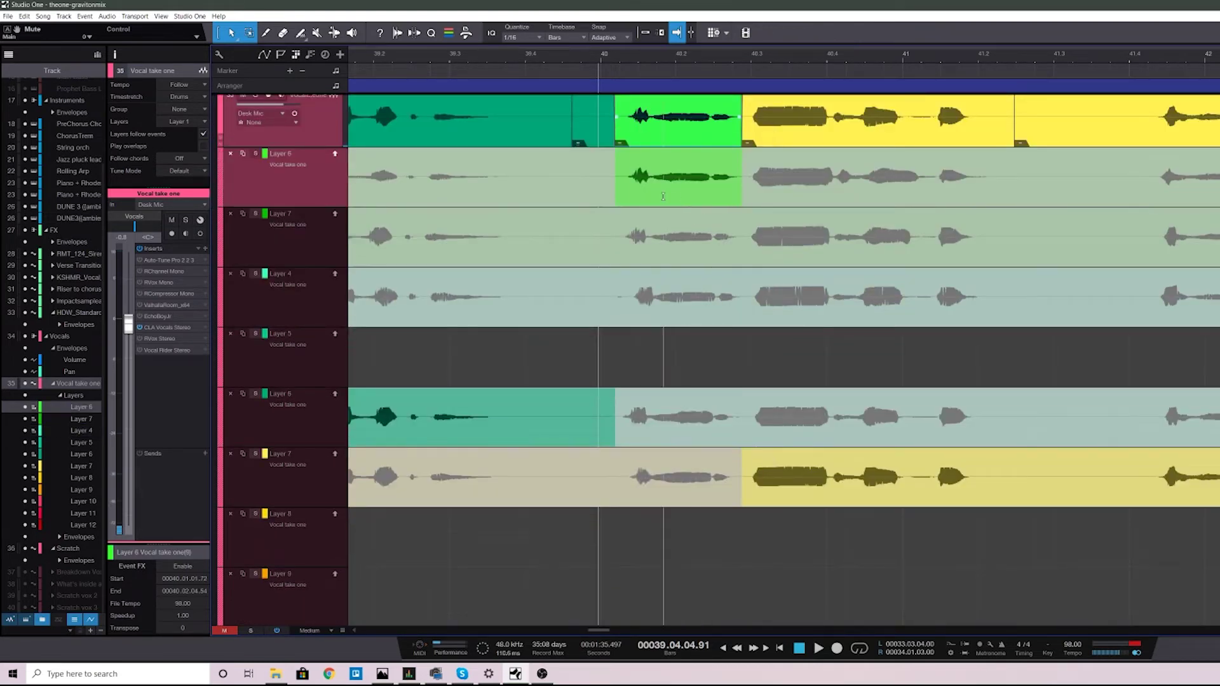
{"action": "key", "text": "space"}
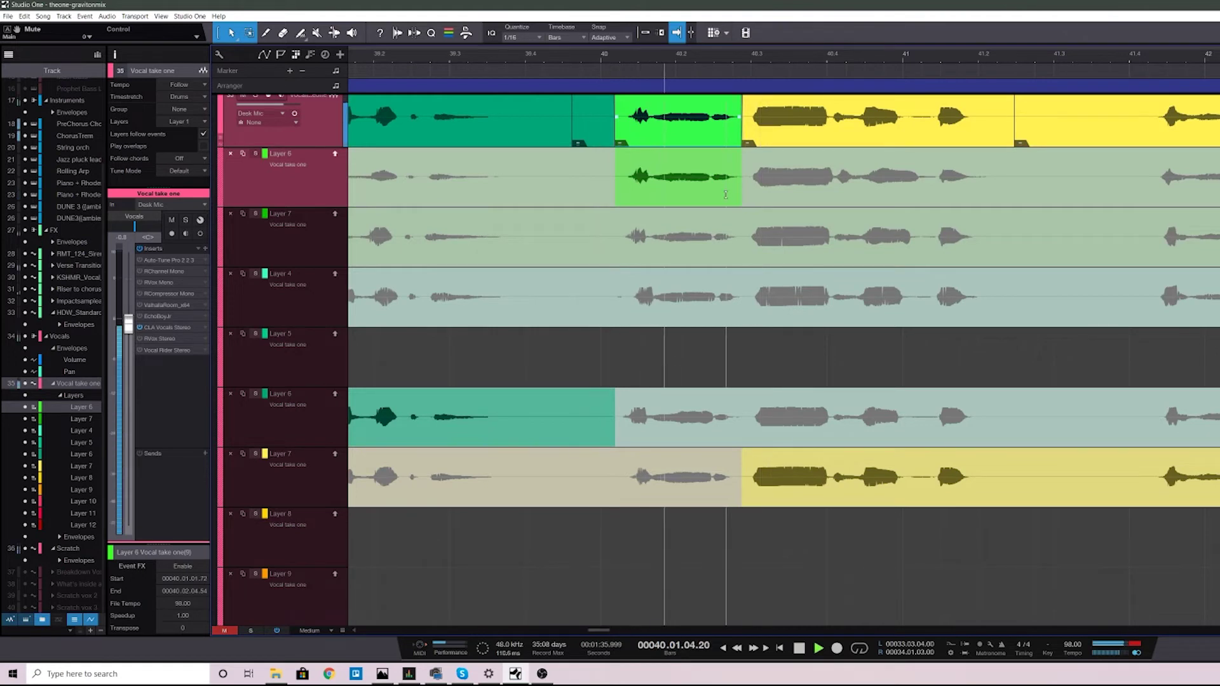
{"action": "key", "text": "space"}
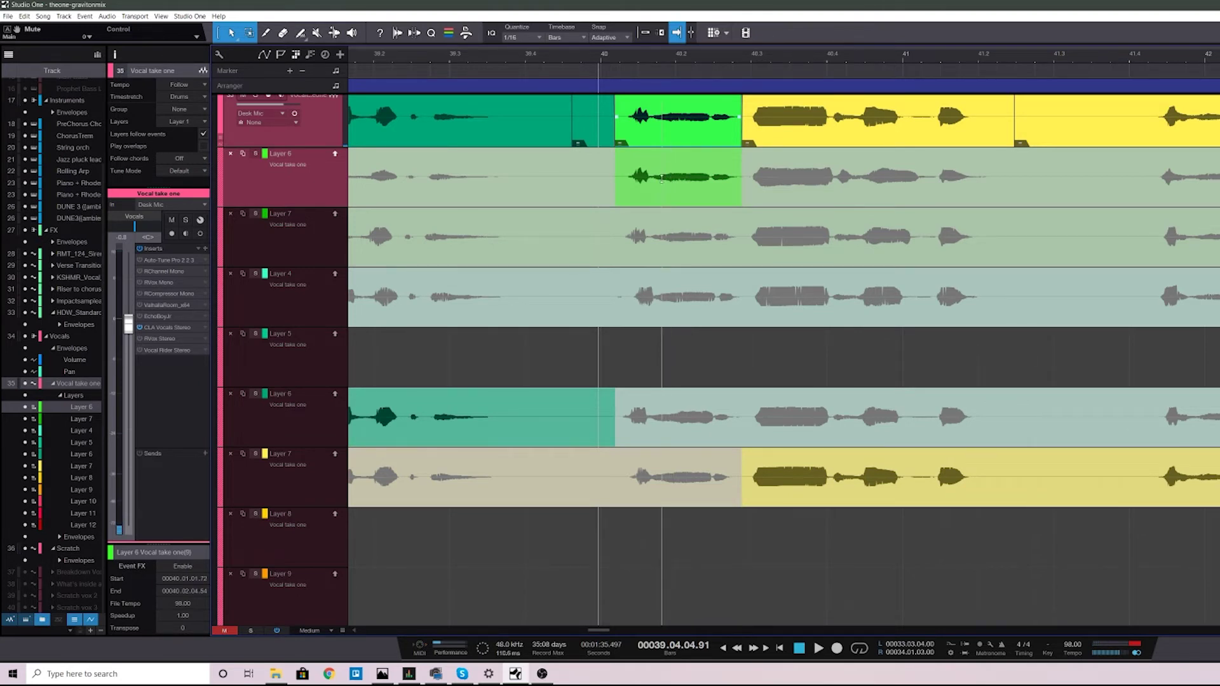
Swap the opening piece to the upper Layer 7, replace it with Layer 4, and play back the Layer 4 version
{"action": "left_click", "coordinate": [659, 232]}
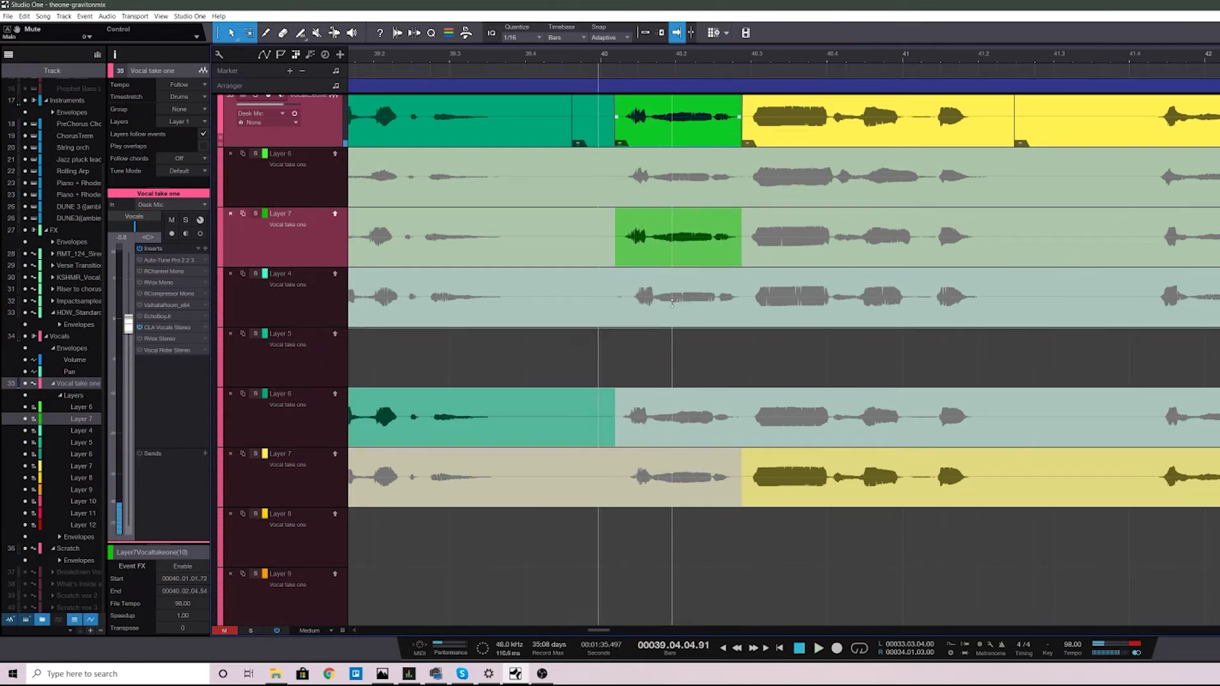
{"action": "left_click", "coordinate": [673, 302]}
{"action": "key", "text": "space"}
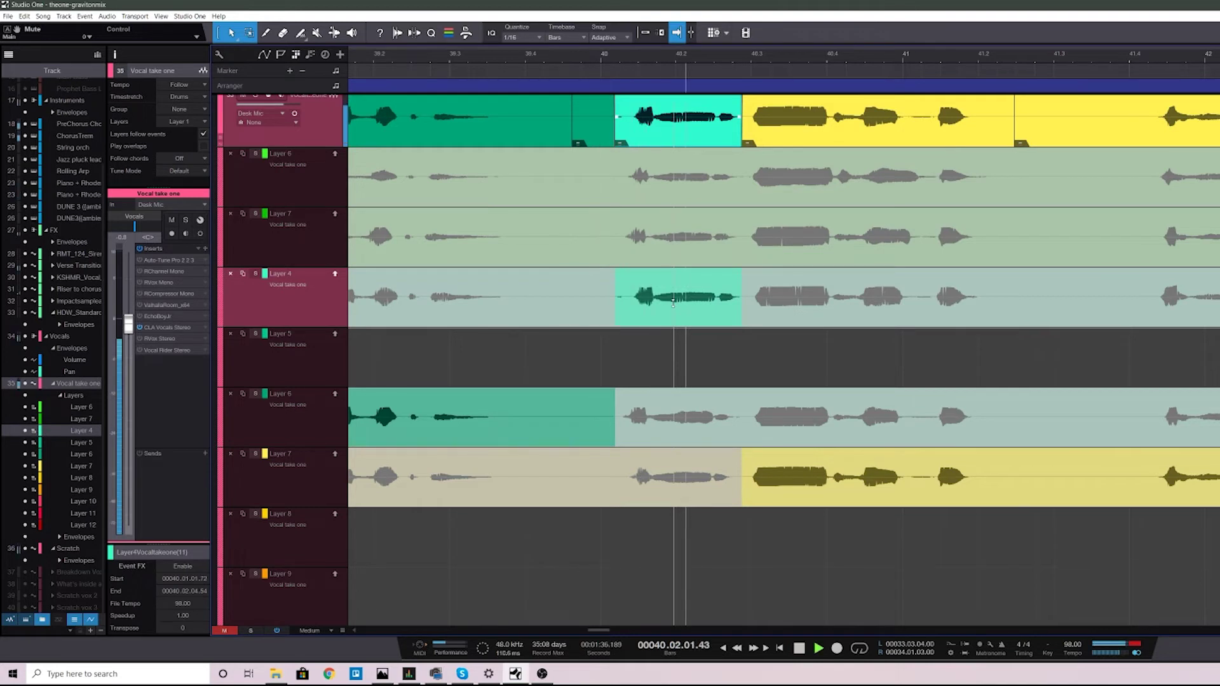
{"action": "key", "text": "space"}
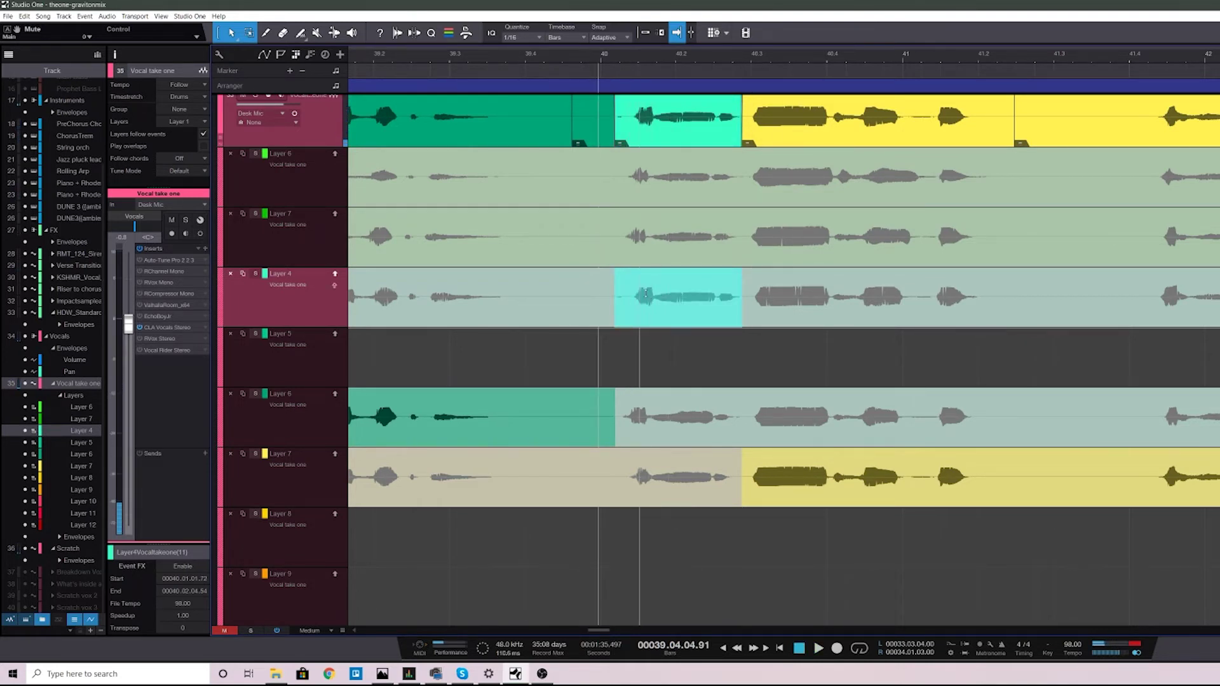
{"action": "key", "text": "space"}
Try the lower Layer 6 on the opening piece, replace it with the lower Layer 7, and play it
{"action": "left_click", "coordinate": [685, 434]}
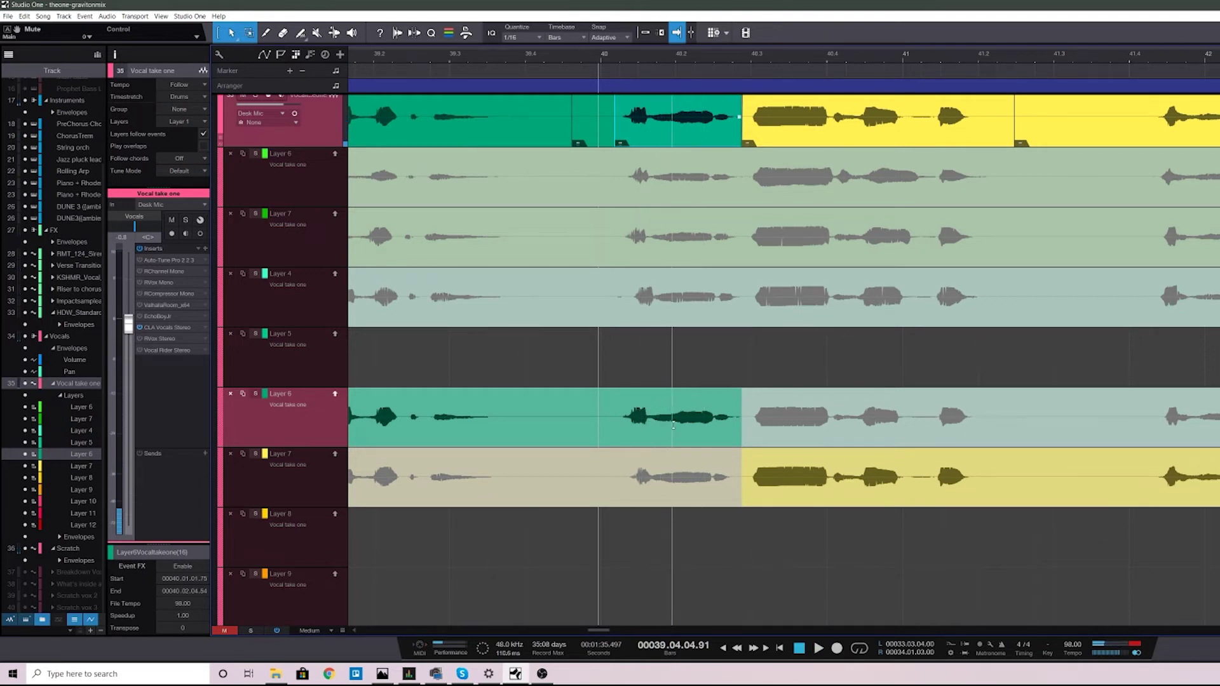
{"action": "left_click", "coordinate": [675, 477]}
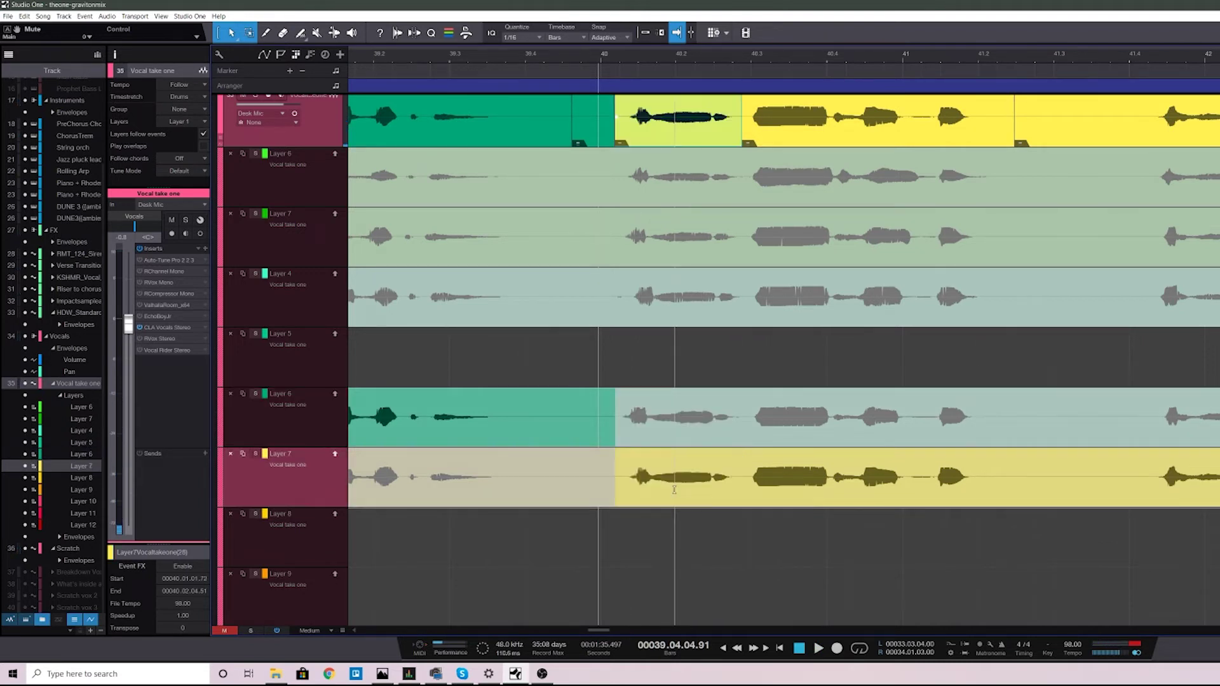
{"action": "key", "text": "space"}
{"action": "key", "text": "space"}
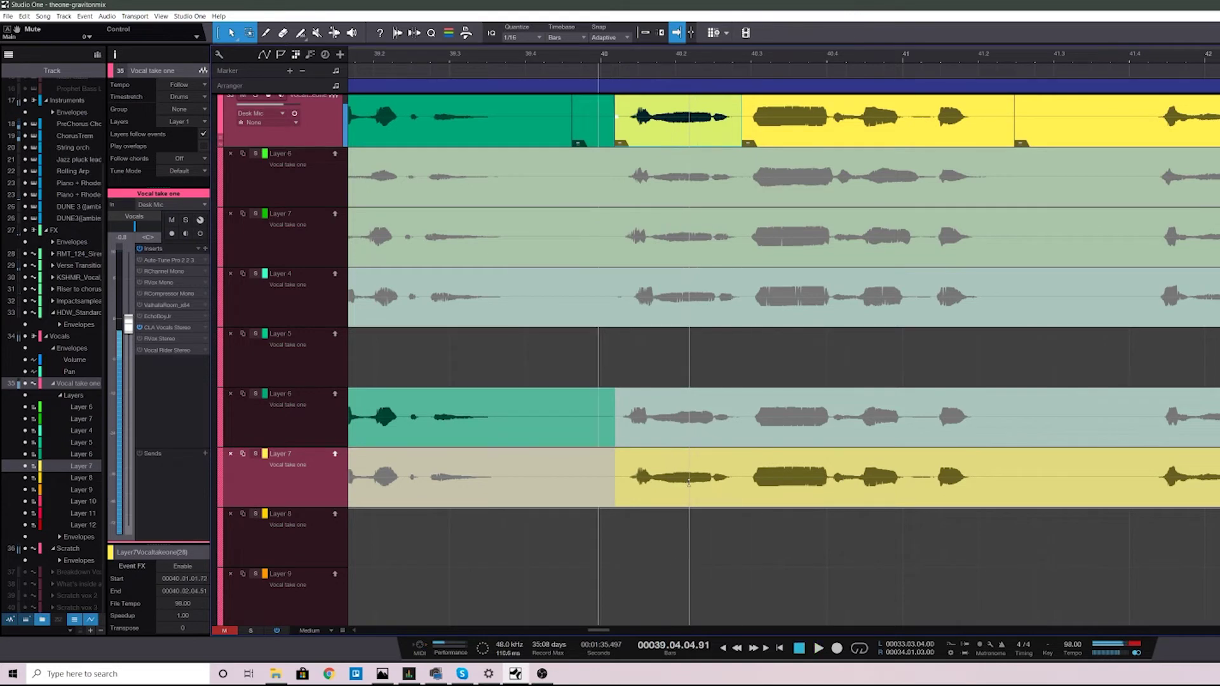
Select the opening piece's range on the lower Layer 7 and play the bar 40 phrase repeatedly
{"action": "left_click", "coordinate": [682, 483]}
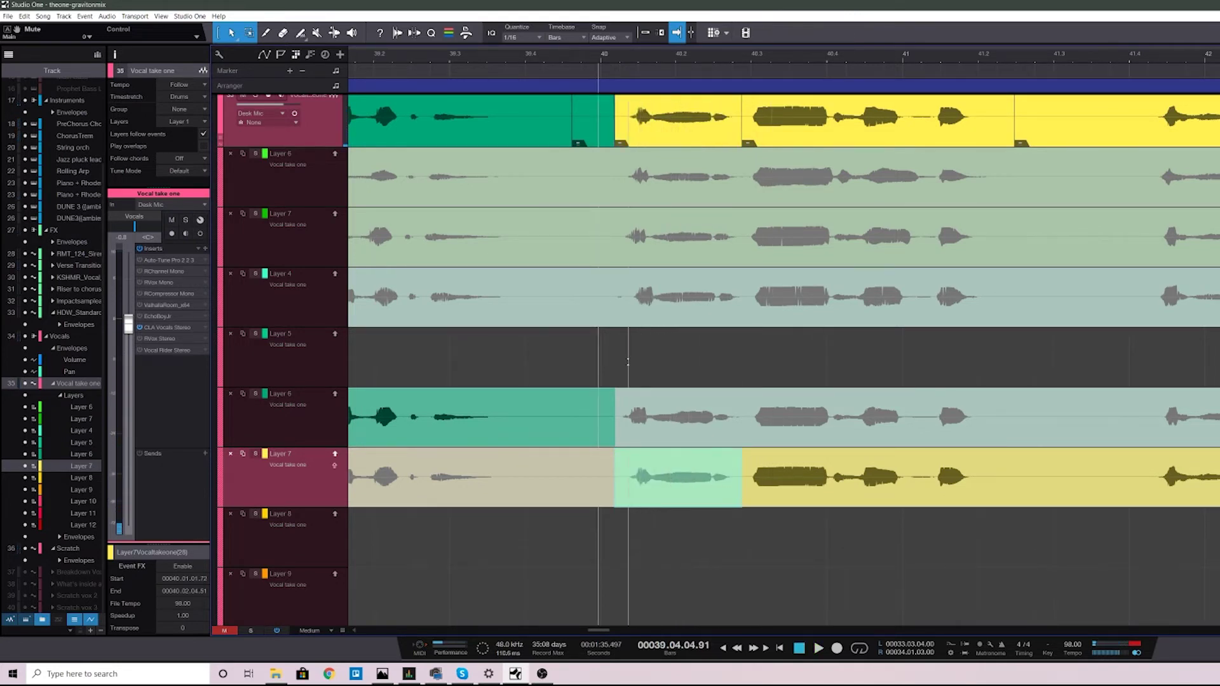
{"action": "key", "text": "space"}
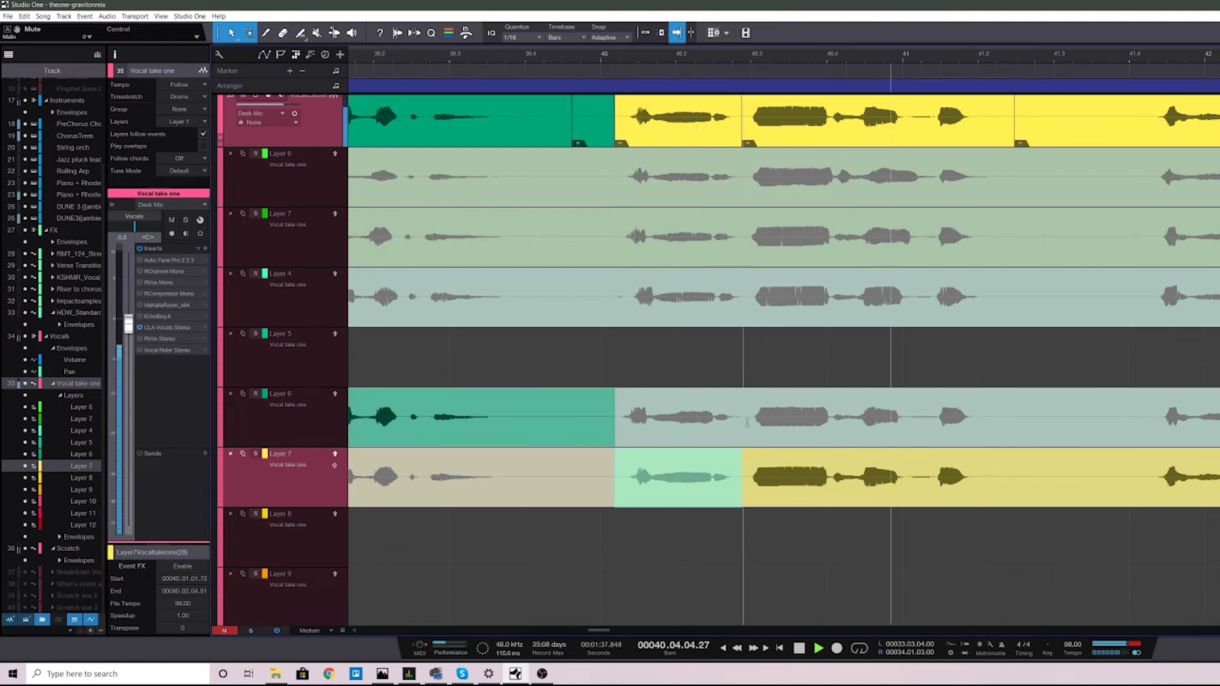
{"action": "key", "text": "space"}
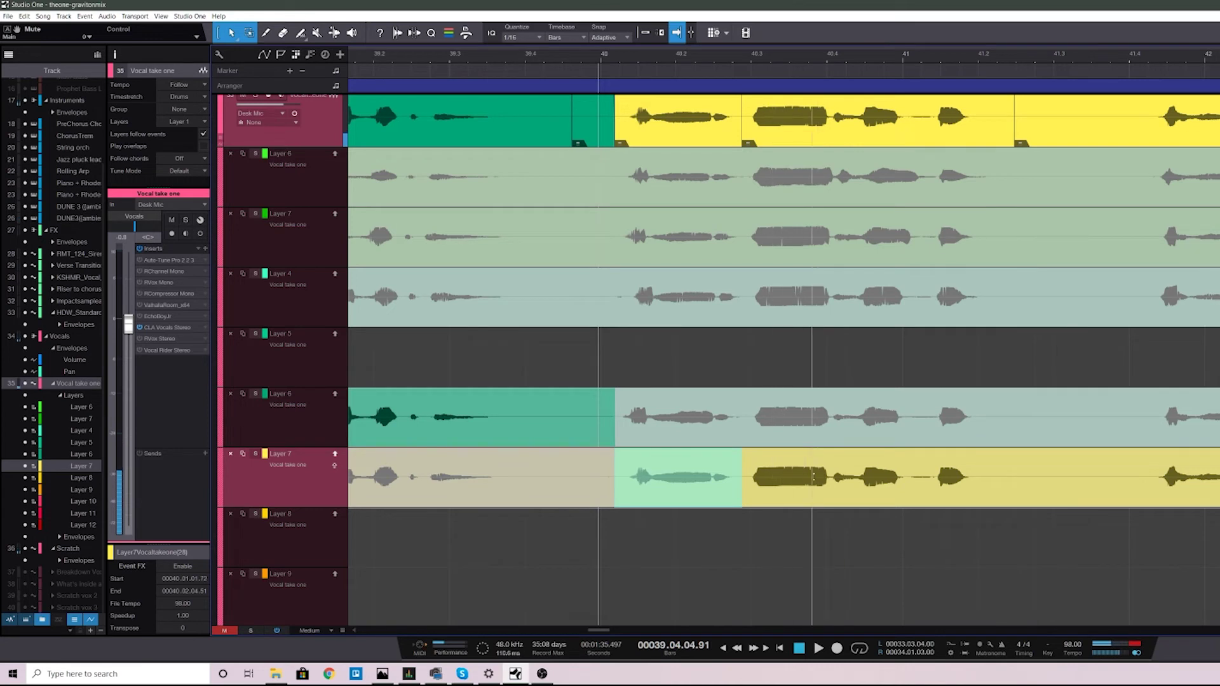
{"action": "key", "text": "space"}
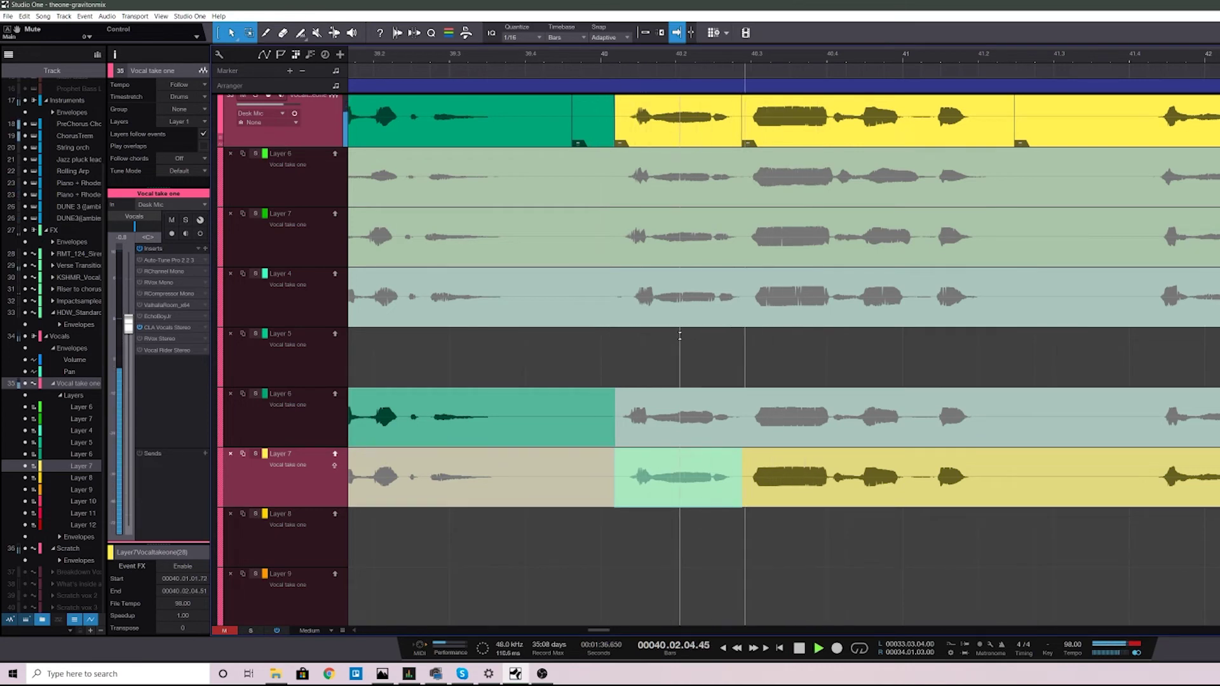
{"action": "key", "text": "space"}
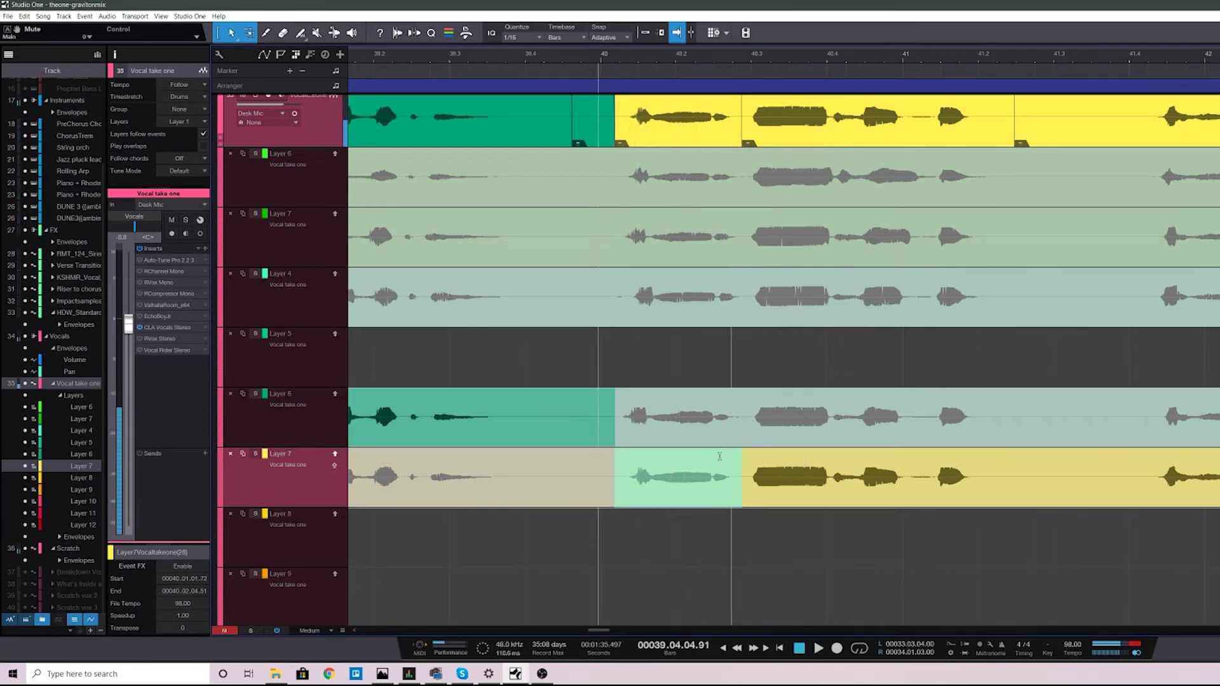
Select the opening range on the lower Layer 6 and listen, and comp Layer 4 into that range and play it
{"action": "left_click", "coordinate": [647, 428]}
{"action": "key", "text": "space"}
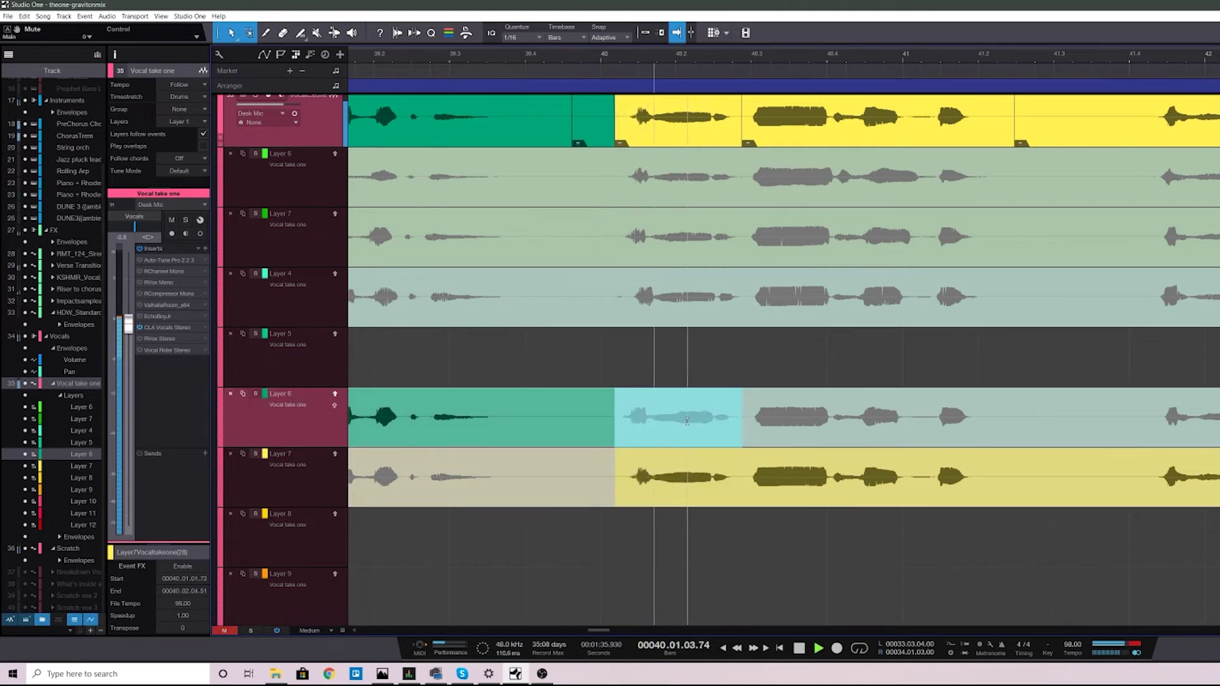
{"action": "key", "text": "space"}
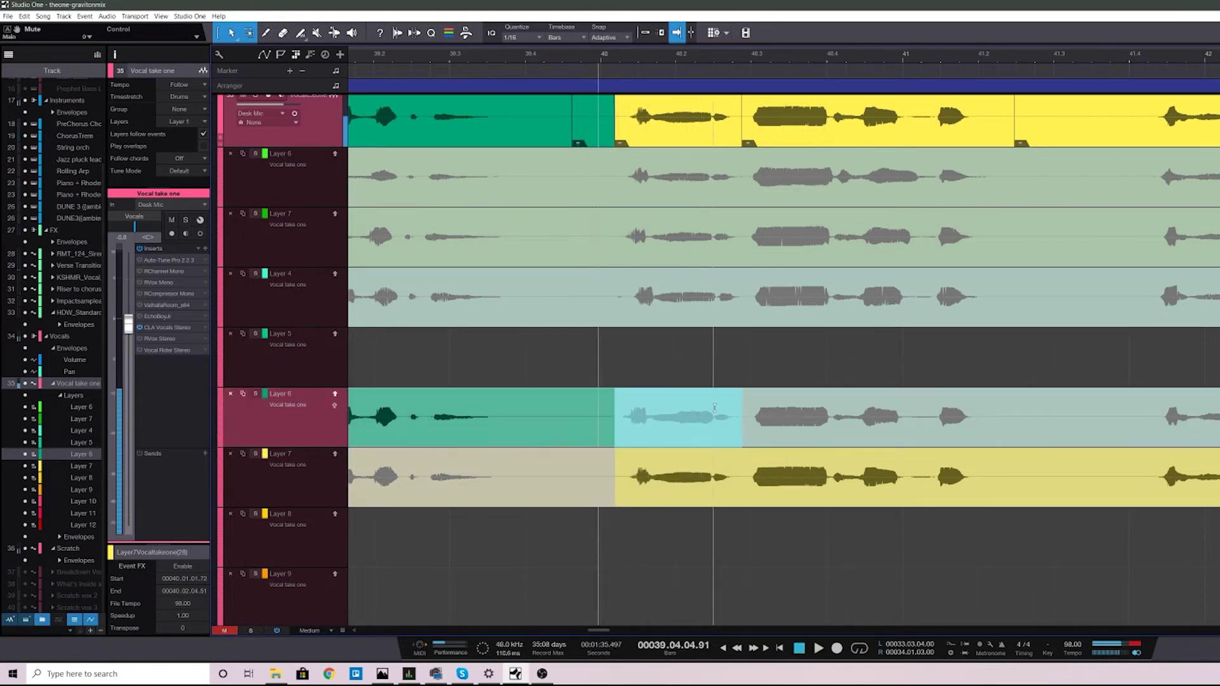
{"action": "left_click", "coordinate": [691, 292]}
{"action": "key", "text": "space"}
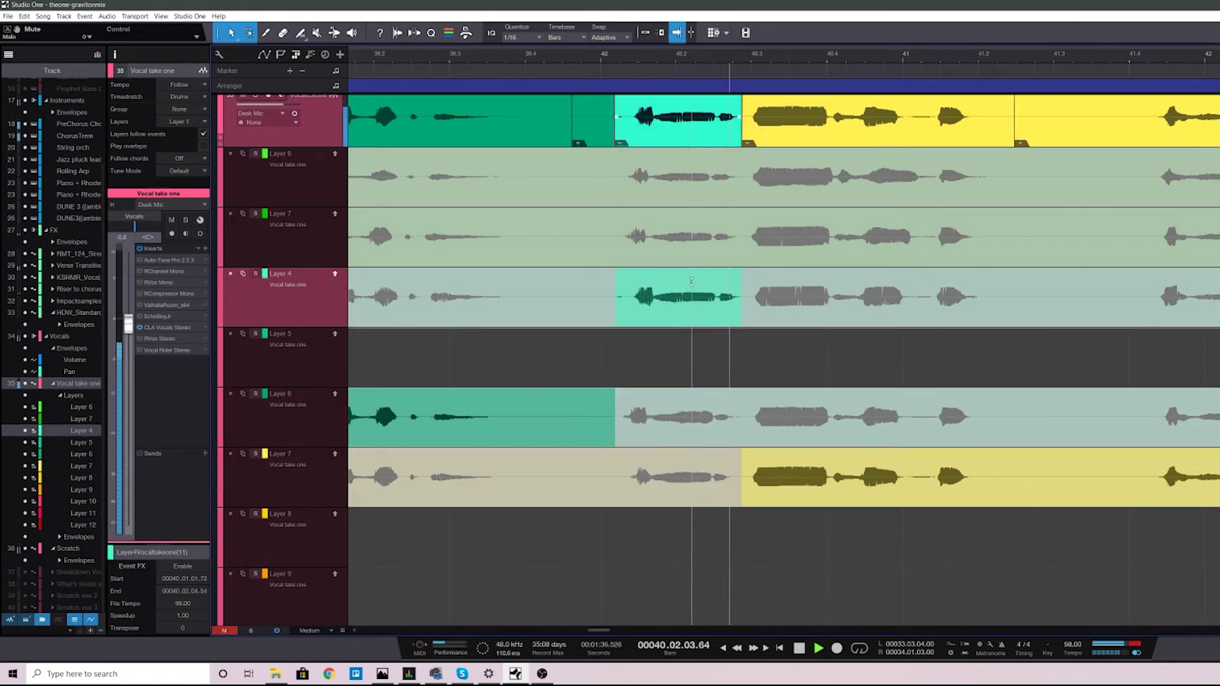
{"action": "key", "text": "space"}
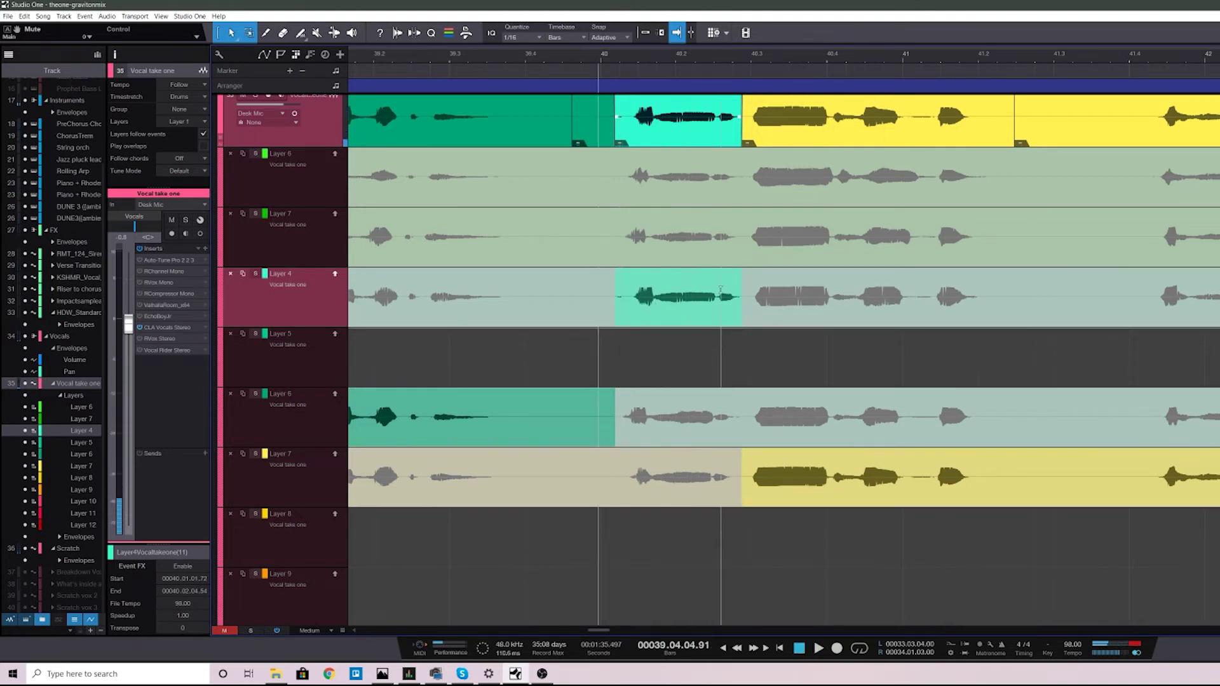
Switch the opening piece to the lower Layer 7 and back to Layer 4 during playback to compare them
{"action": "left_click", "coordinate": [688, 477]}
{"action": "key", "text": "space"}
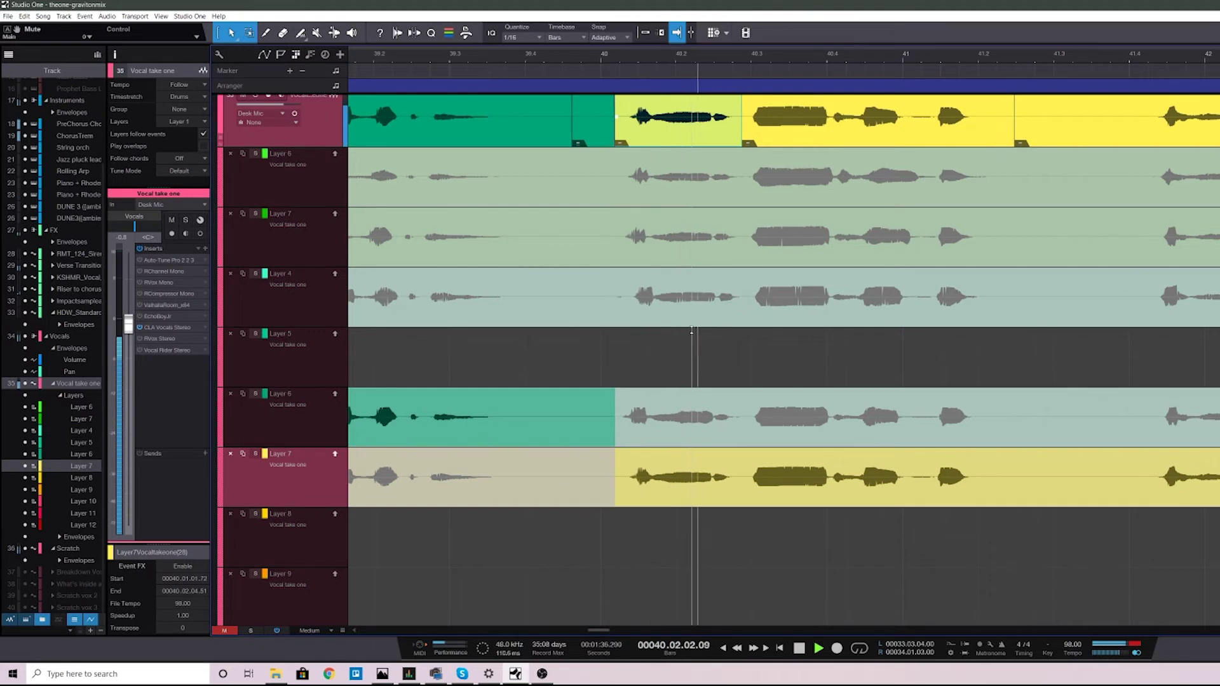
{"action": "left_click", "coordinate": [692, 298]}
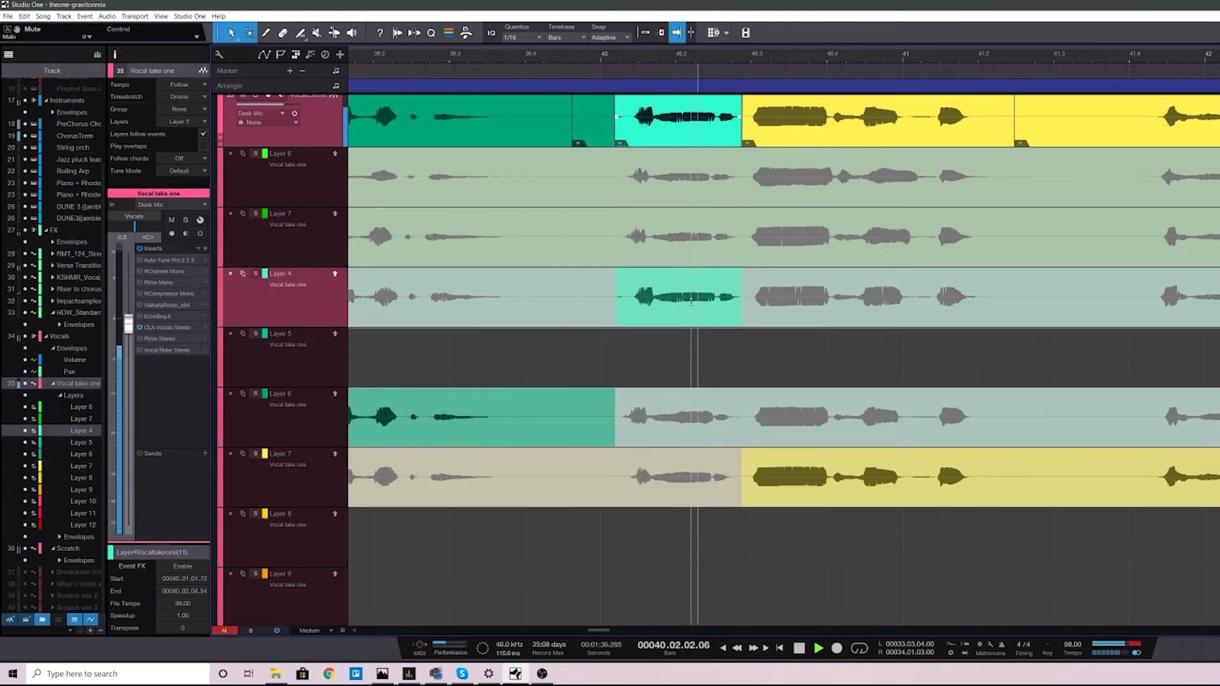
{"action": "key", "text": "space"}
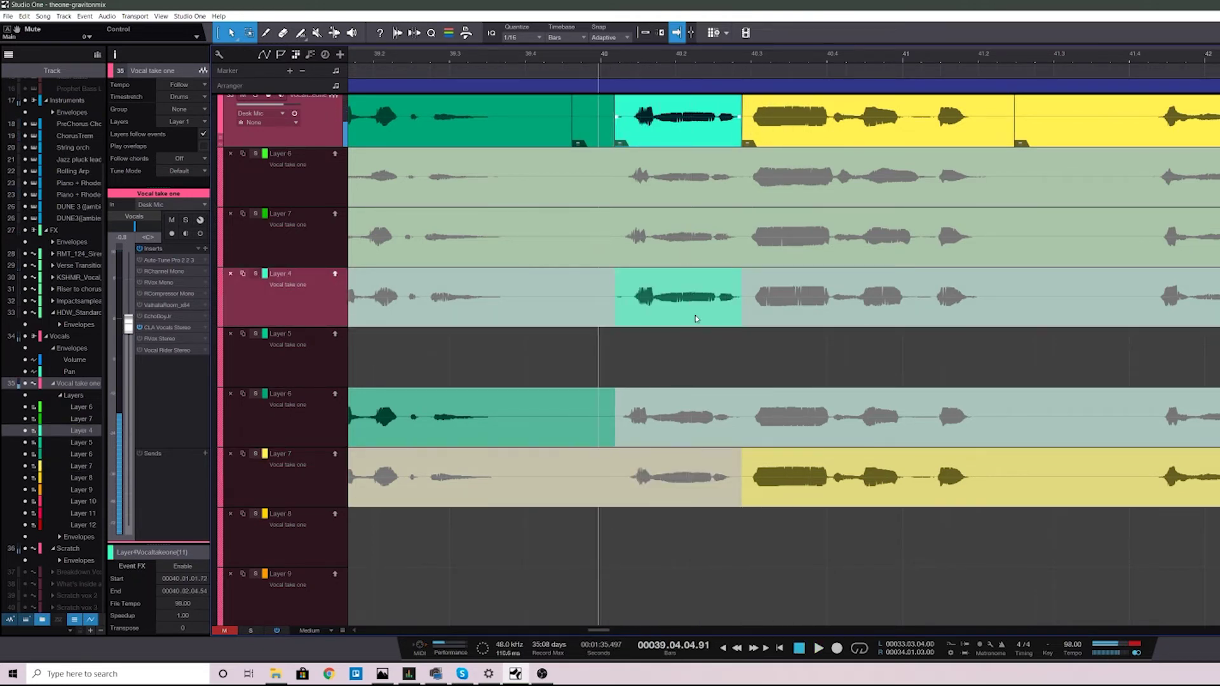
Set the playback start to about 40.01.02.11 and play the opening piece from there with Layer 4
{"action": "left_click_drag", "start_coordinate": [691, 57], "coordinate": [659, 324]}
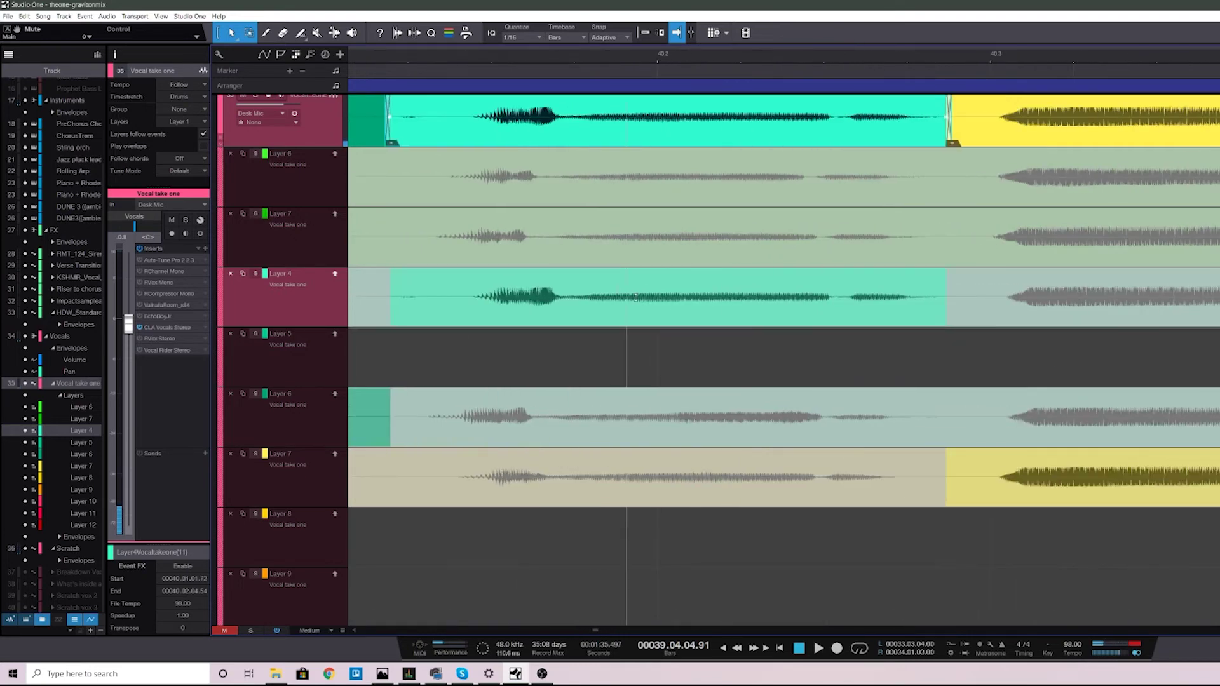
{"action": "scroll", "coordinate": [638, 298], "scroll_direction": "up", "scroll_amount": 1}
{"action": "scroll", "coordinate": [586, 356], "scroll_direction": "down", "scroll_amount": 2}
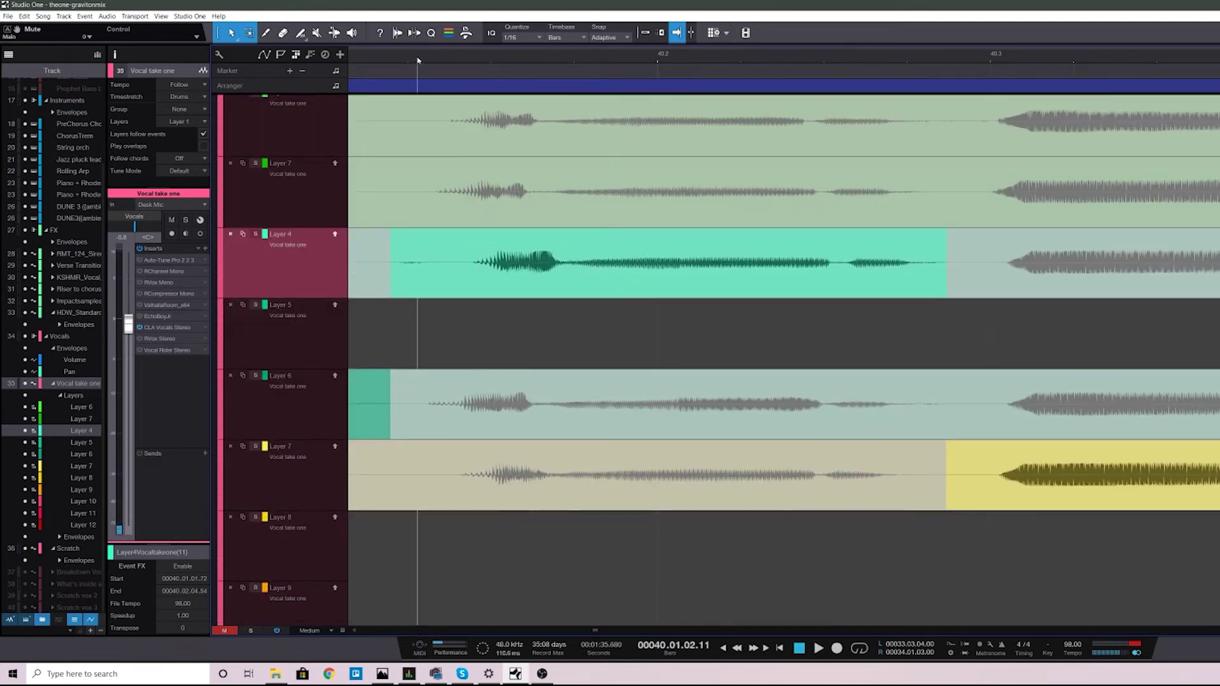
{"action": "key", "text": "space"}
{"action": "key", "text": "space"}
Compare the lower Layer 7 against Layer 4 on the opening piece, playing both and ending on Layer 4
{"action": "double_click", "coordinate": [565, 485]}
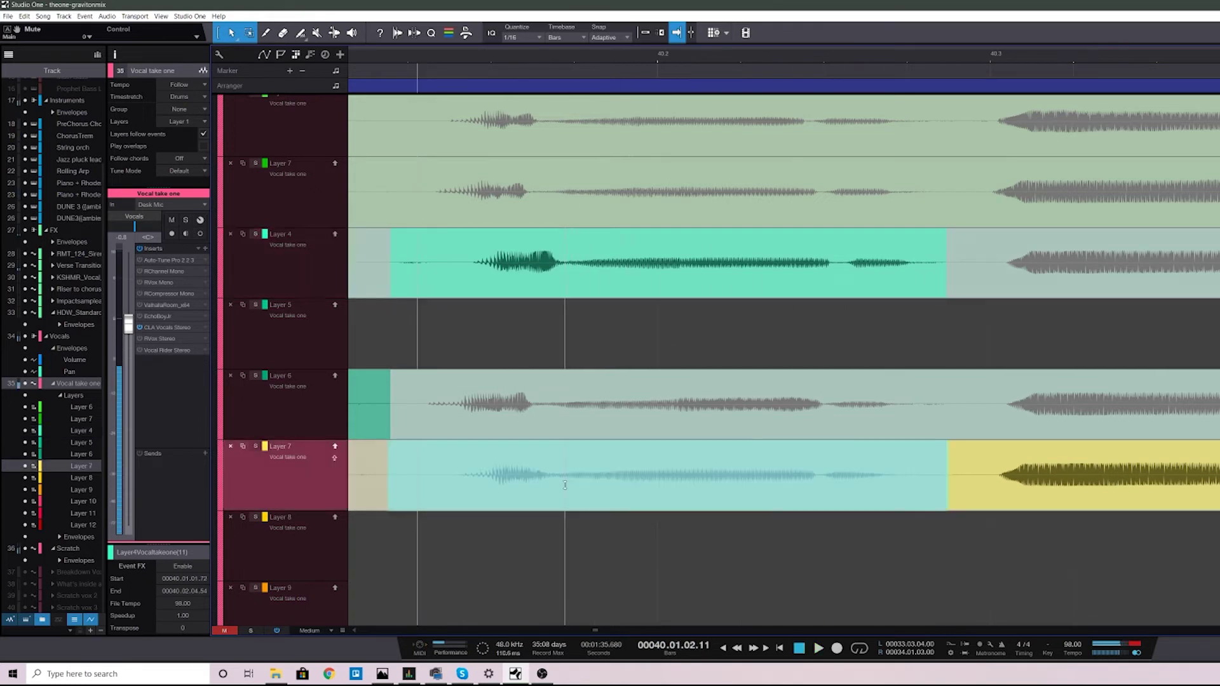
{"action": "key", "text": "space"}
{"action": "key", "text": "space"}
{"action": "double_click", "coordinate": [575, 277]}
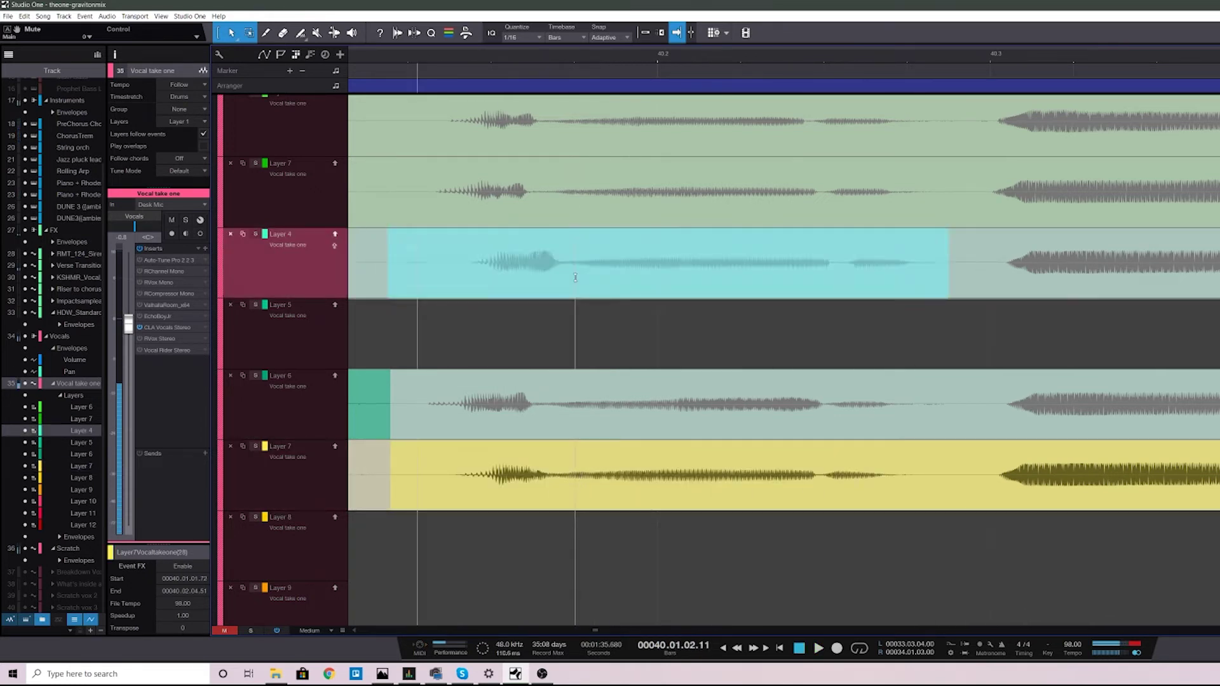
{"action": "left_click", "coordinate": [575, 277]}
{"action": "key", "text": "space"}
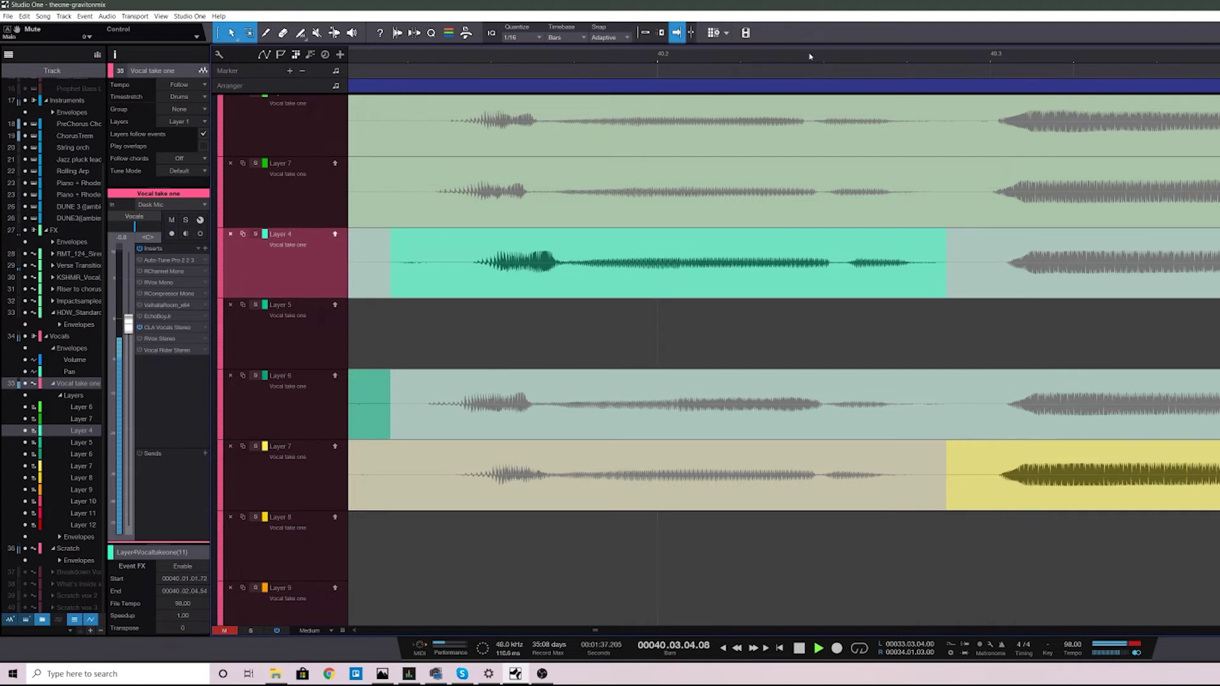
Comp Layer 4 over the remainder of the bar 40 phrase, from about 40.02.04 to 41.02.02, and play it
{"action": "scroll", "coordinate": [810, 56], "scroll_direction": "down", "scroll_amount": 6}
{"action": "key", "text": "space"}
{"action": "double_click", "coordinate": [779, 256]}
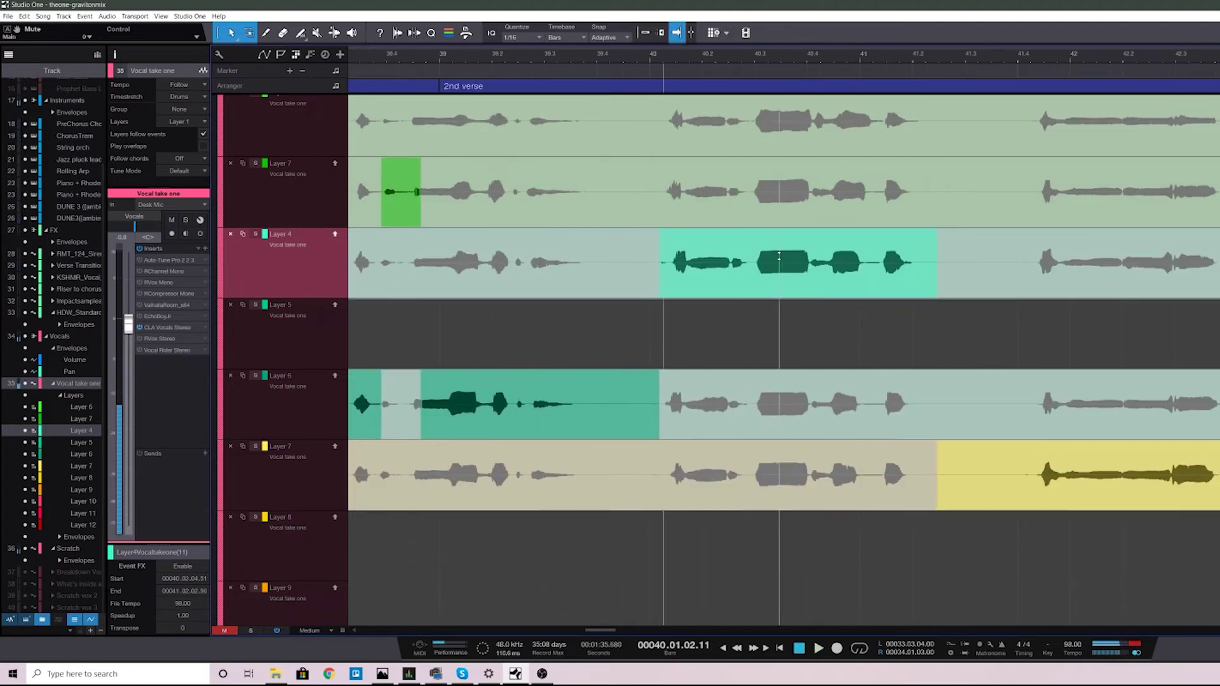
{"action": "key", "text": "space"}
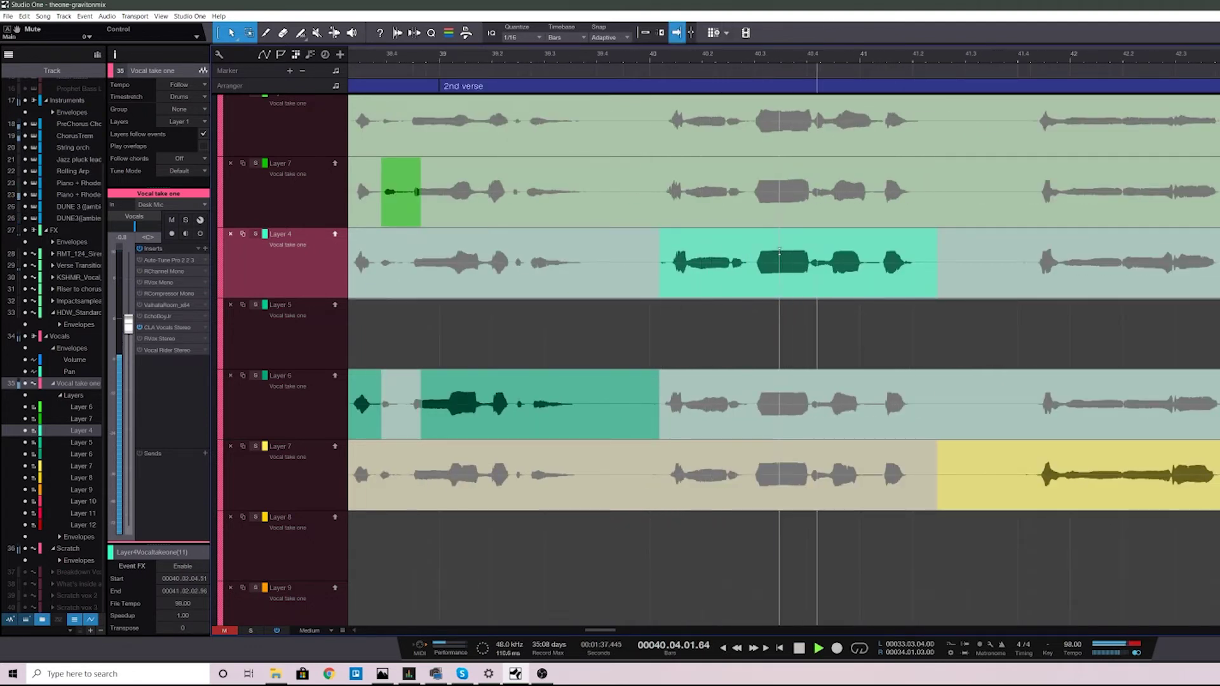
{"action": "key", "text": "space"}
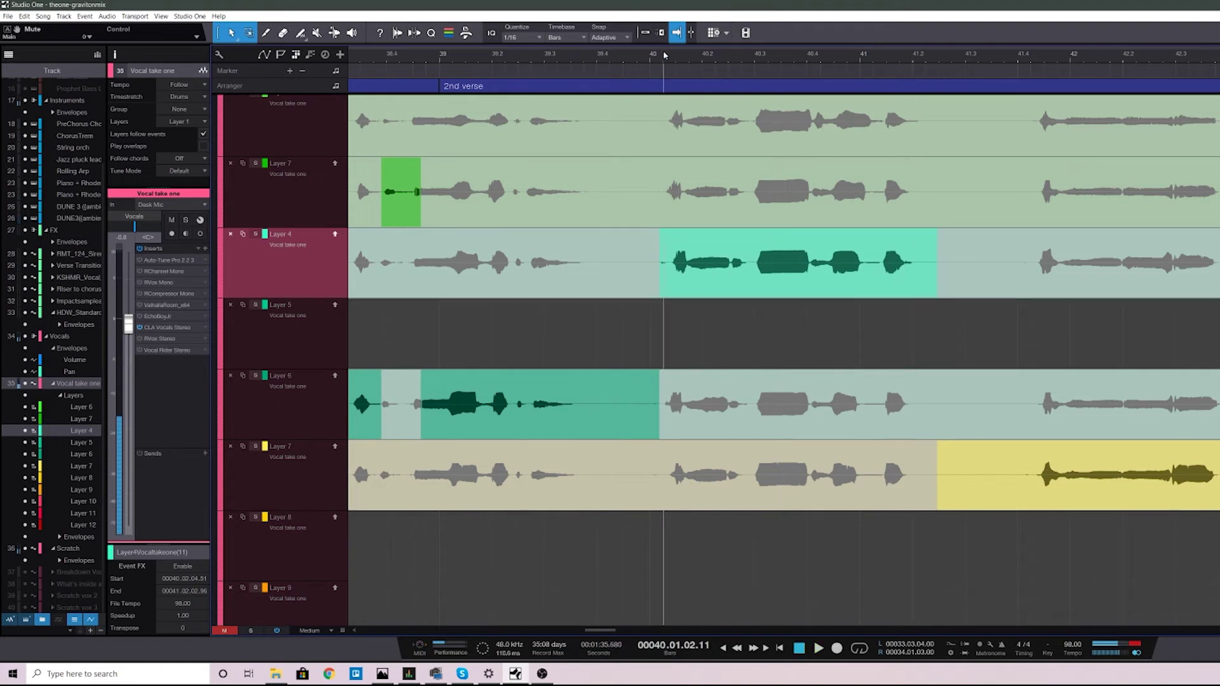
{"action": "key", "text": "space"}
Comp the lower Layer 7 into the phrase's opening piece ahead of the Layer 4 section and play the phrase
{"action": "left_click_drag", "start_coordinate": [679, 60], "coordinate": [687, 83]}
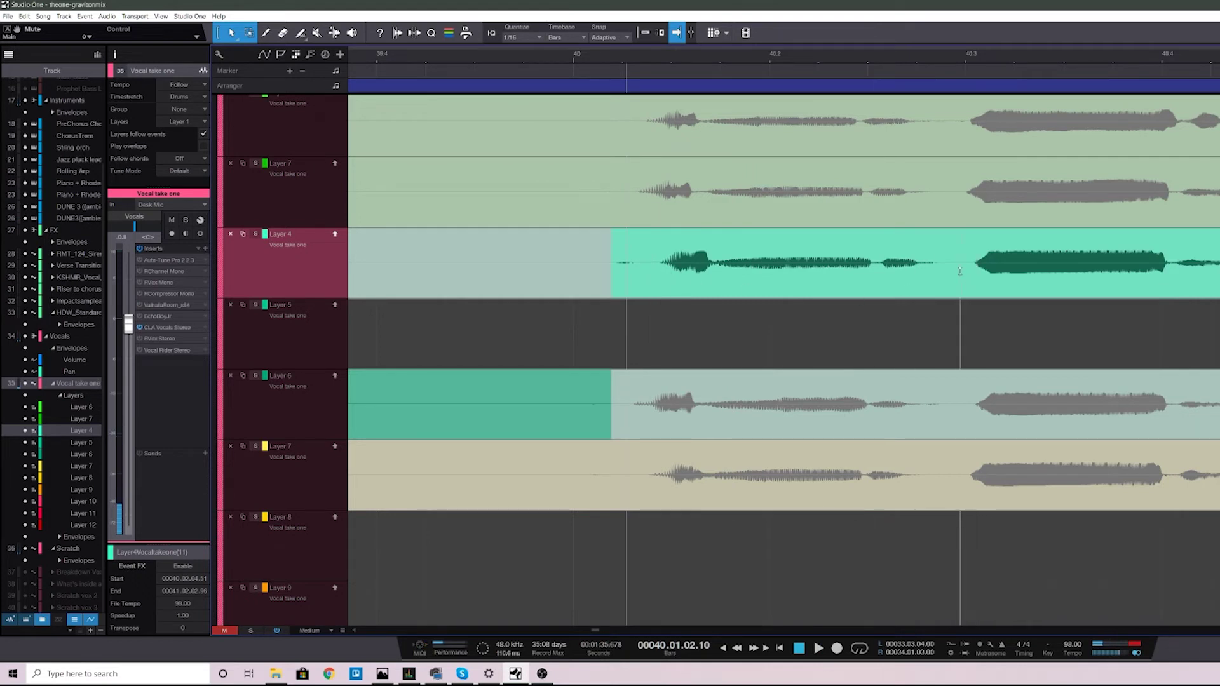
{"action": "left_click_drag", "start_coordinate": [869, 58], "coordinate": [774, 46]}
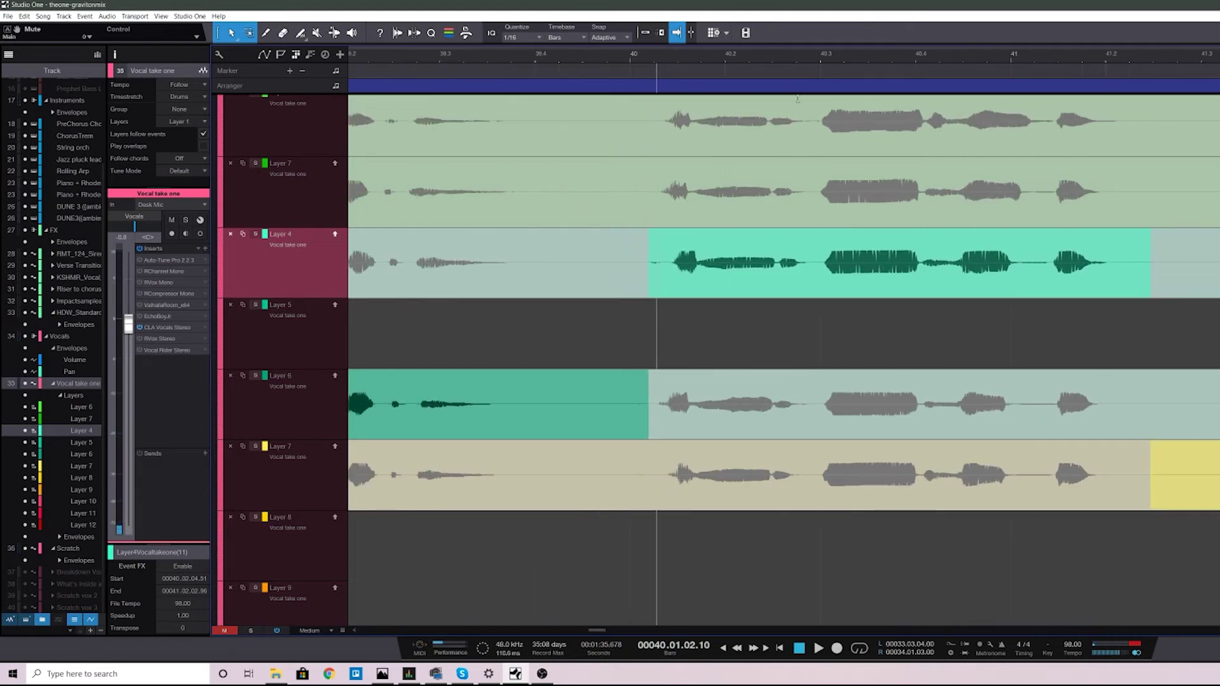
{"action": "left_click", "coordinate": [677, 486]}
{"action": "key", "text": "space"}
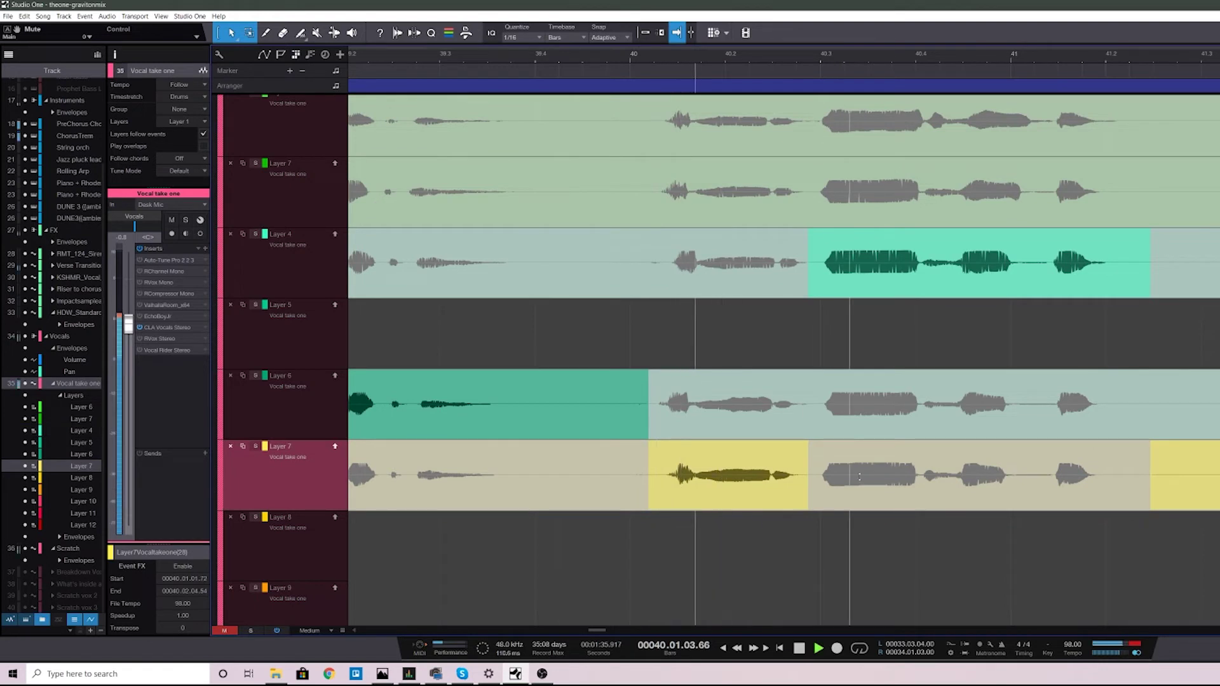
Comp the lower Layer 7 over the remainder of the bar 40 phrase and Layer 4 into its opening piece, and play it
{"action": "left_click", "coordinate": [896, 459]}
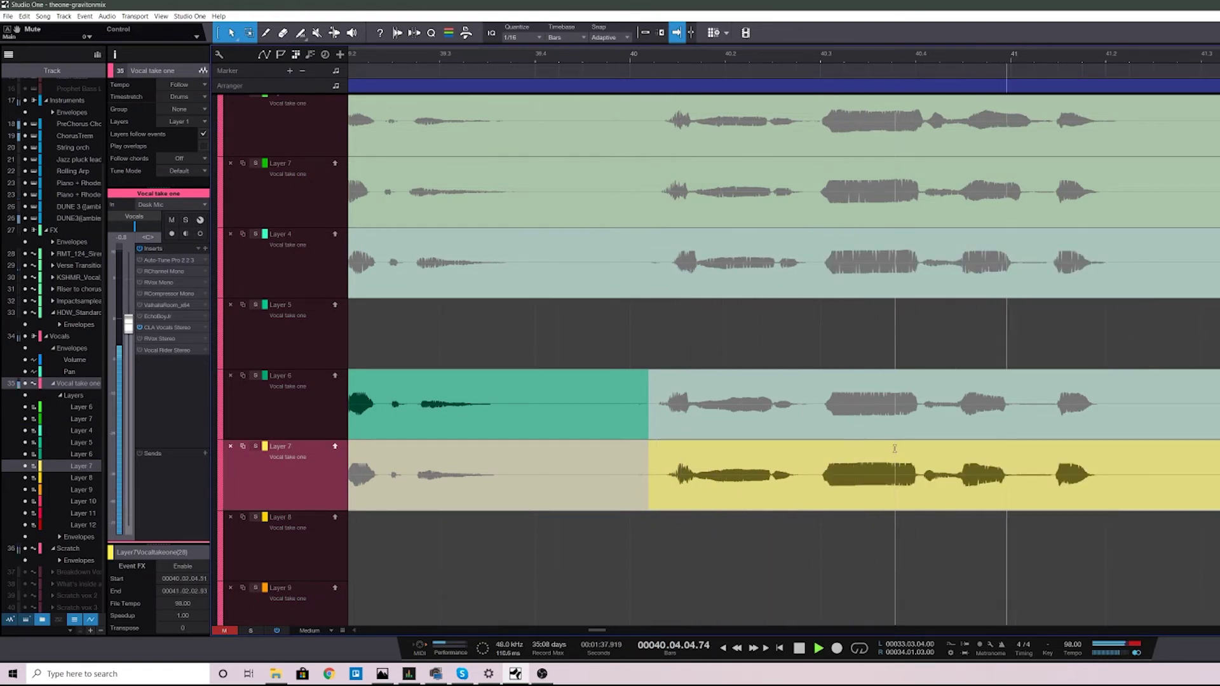
{"action": "key", "text": "space"}
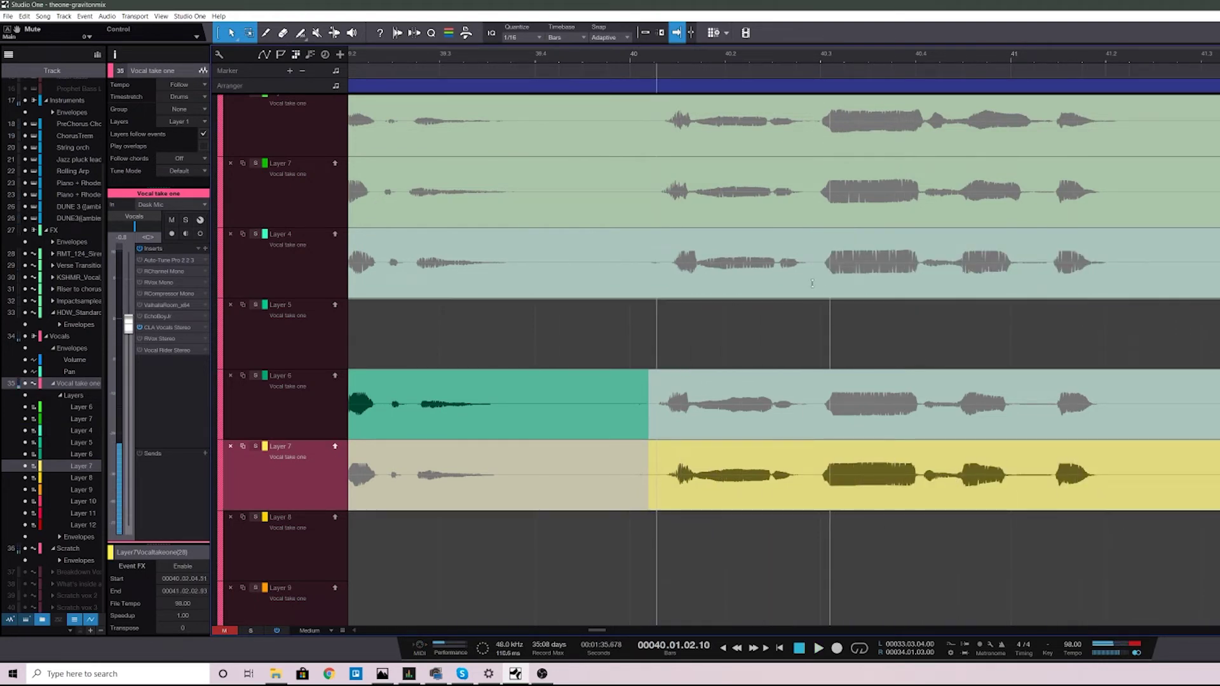
{"action": "left_click", "coordinate": [760, 273]}
{"action": "key", "text": "space"}
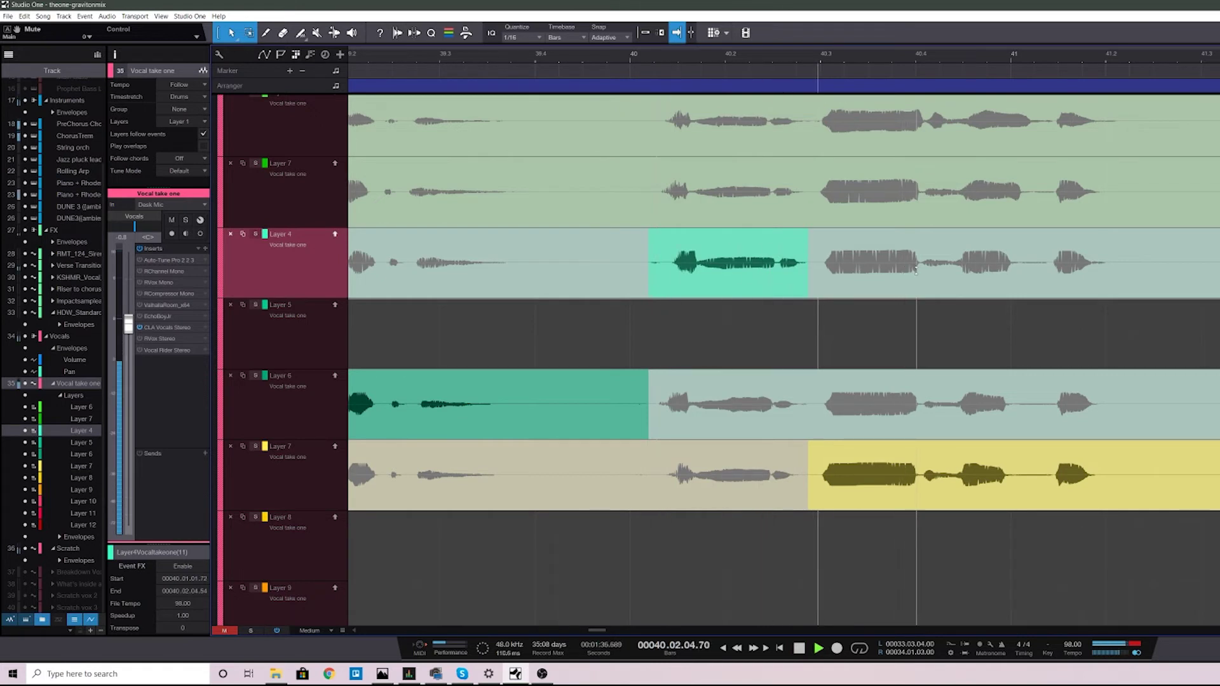
{"action": "key", "text": "space"}
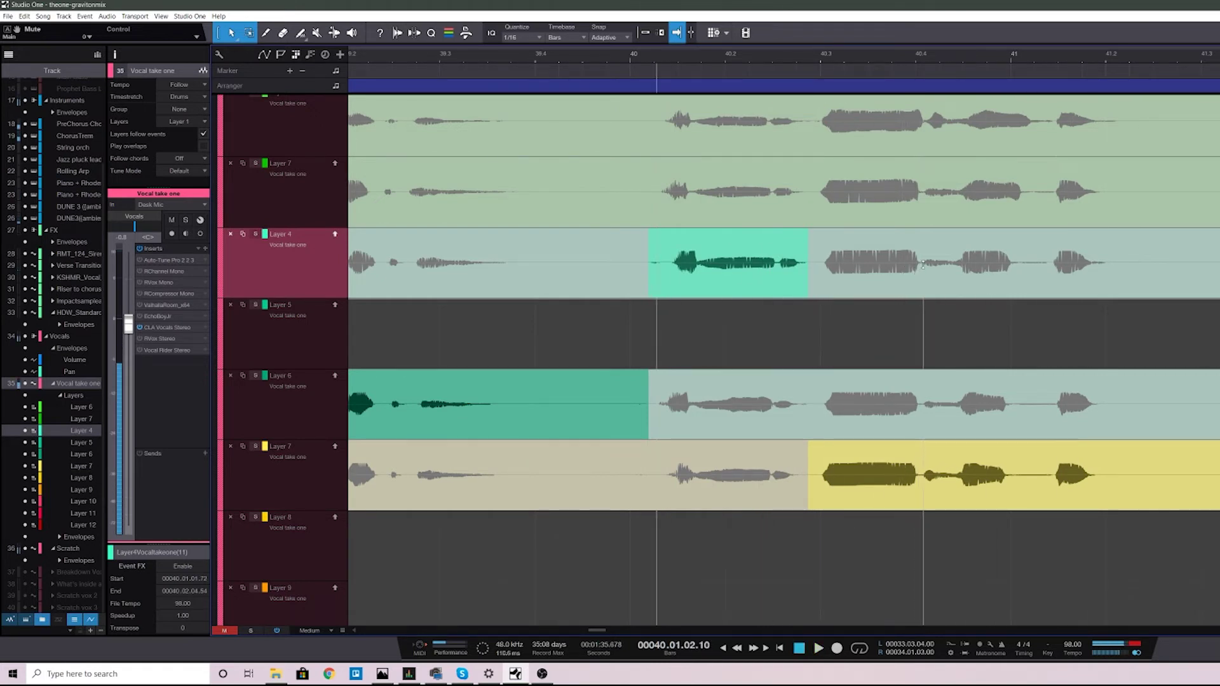
Extend the Layer 4 section over the long note to about 40.04.01.32, keep the lower Layer 7 on the phrase's ending, and play it
{"action": "left_click", "coordinate": [923, 264]}
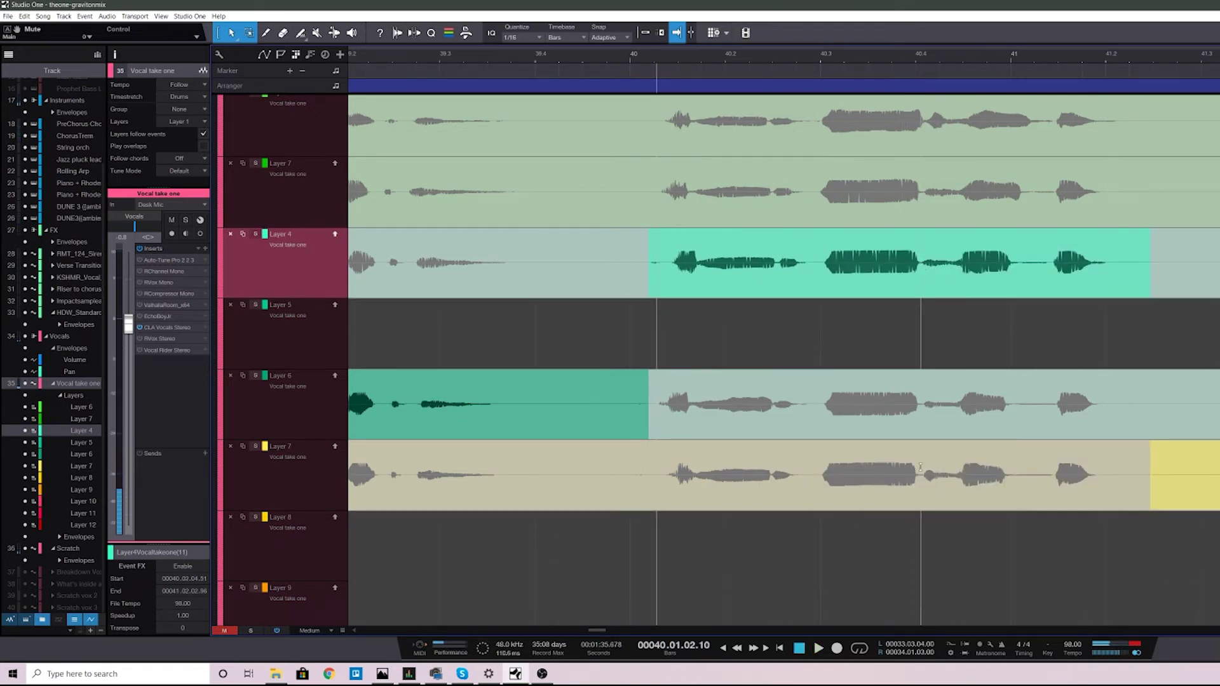
{"action": "left_click", "coordinate": [920, 467]}
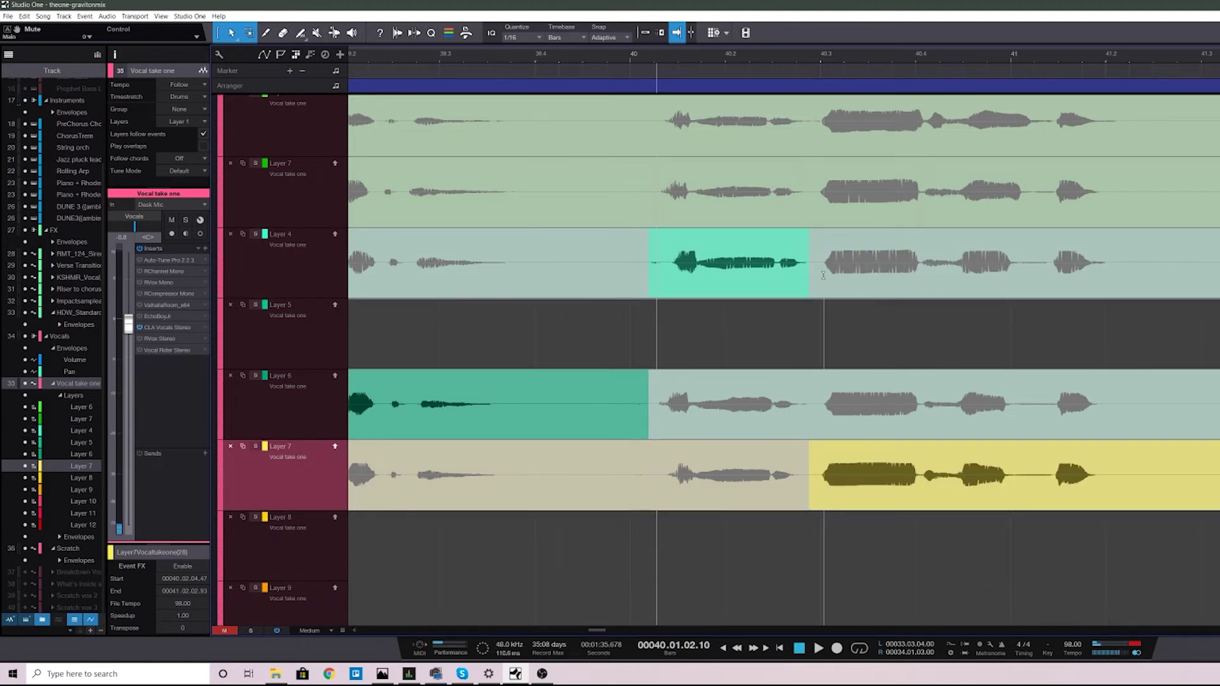
{"action": "left_click_drag", "start_coordinate": [811, 278], "coordinate": [922, 286]}
{"action": "key", "text": "space"}
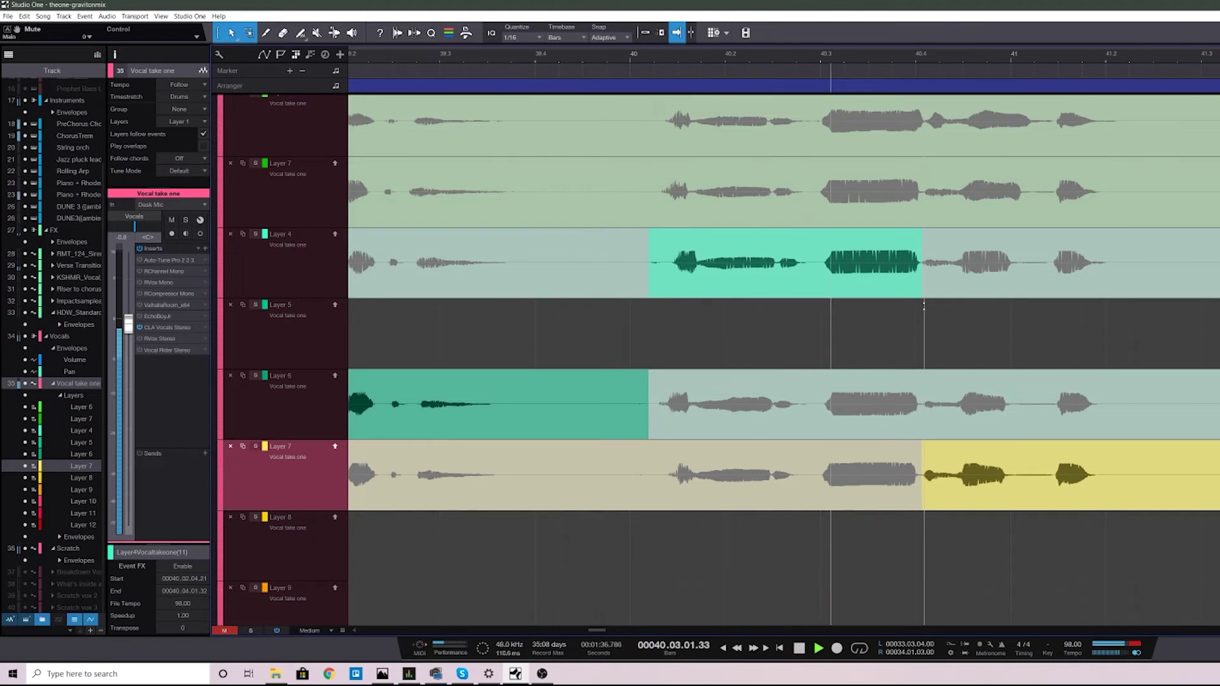
{"action": "key", "text": "space"}
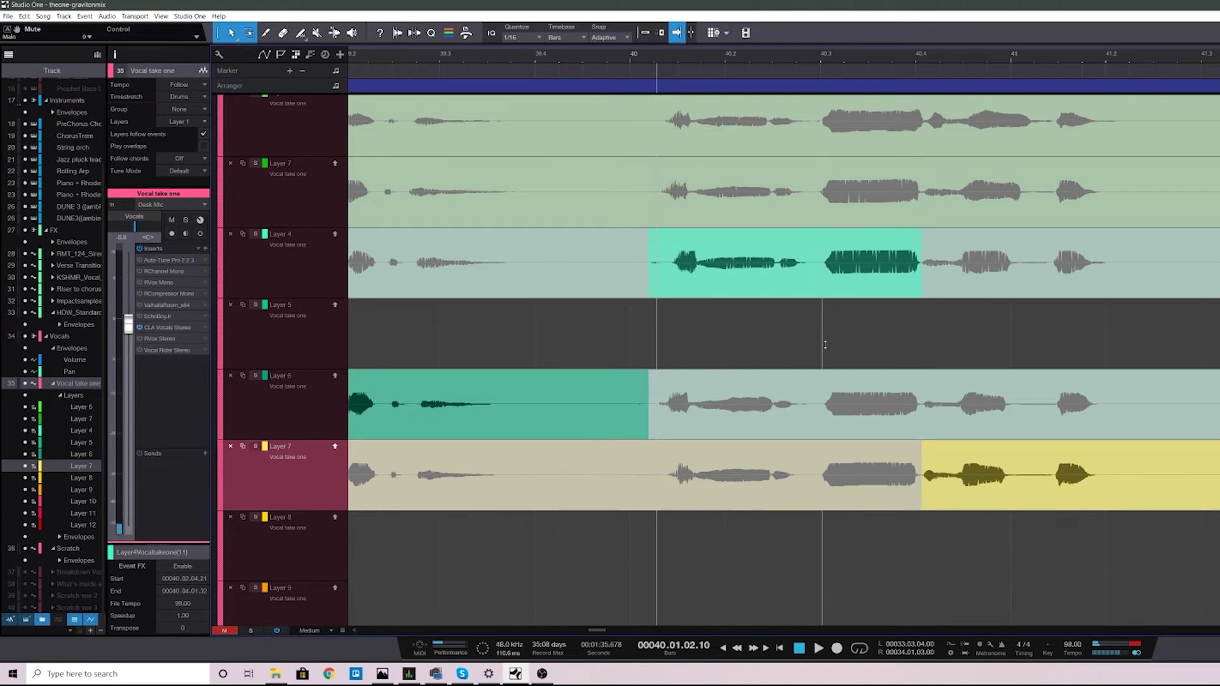
Replay the Layer 4 opening and long note from 40.01.02.10 to judge how they join
{"action": "key", "text": "space"}
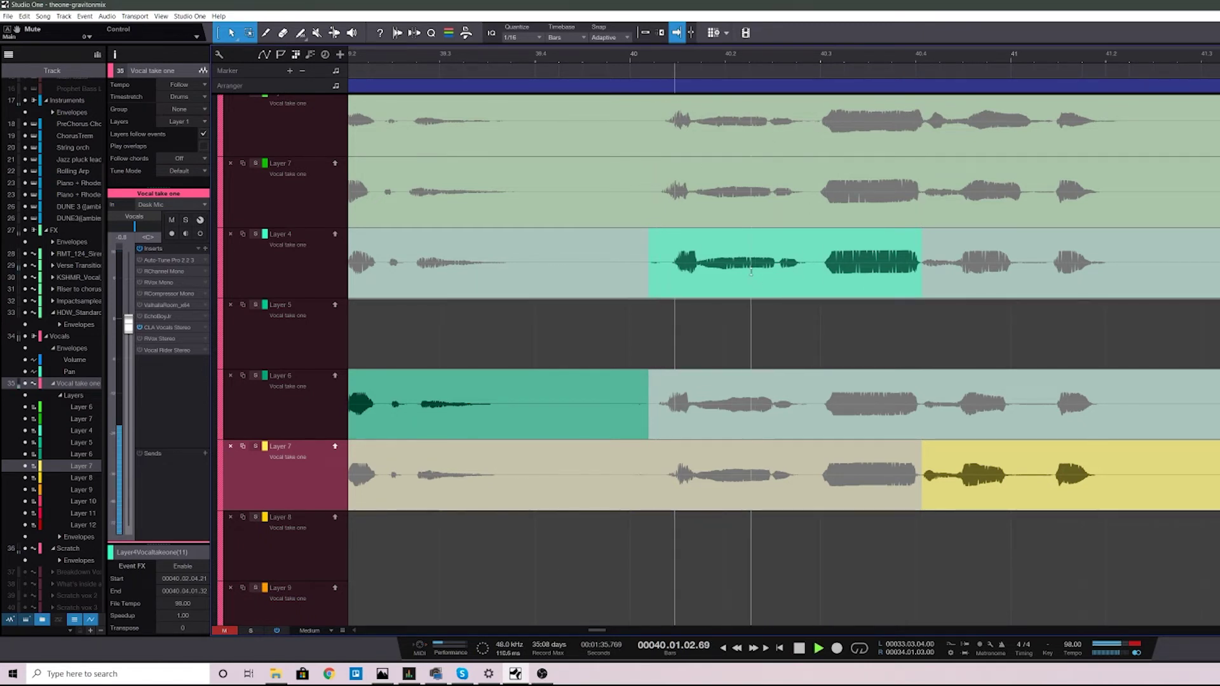
{"action": "key", "text": "space"}
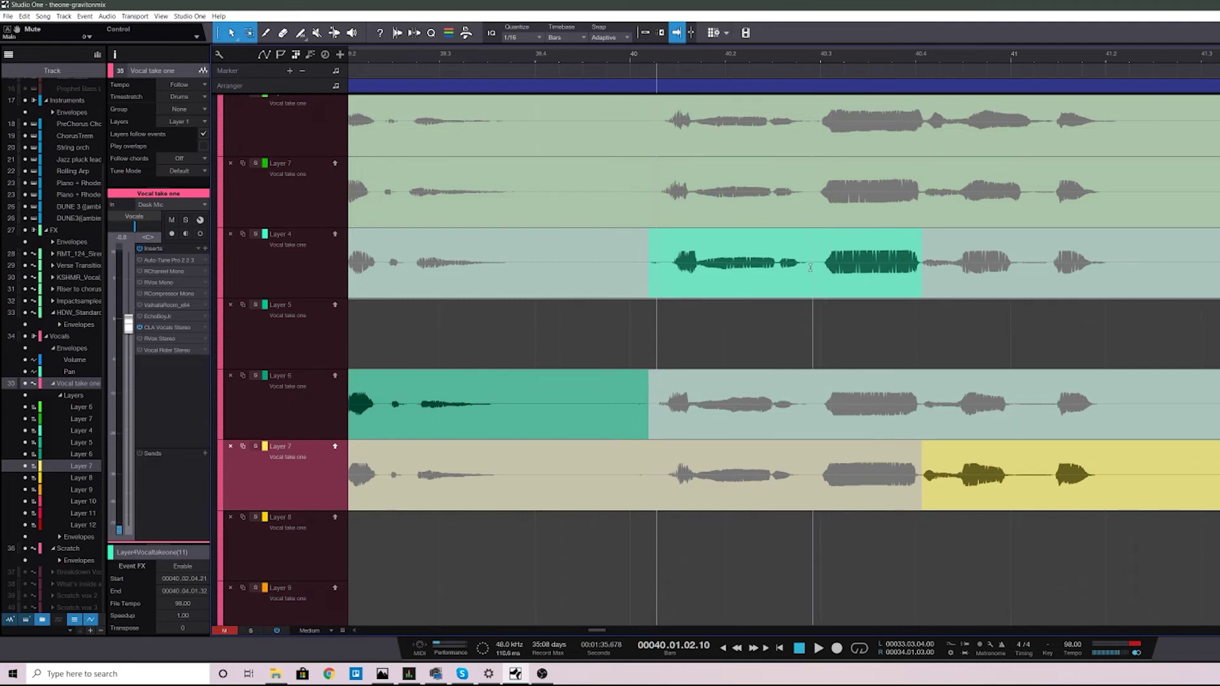
{"action": "key", "text": "space"}
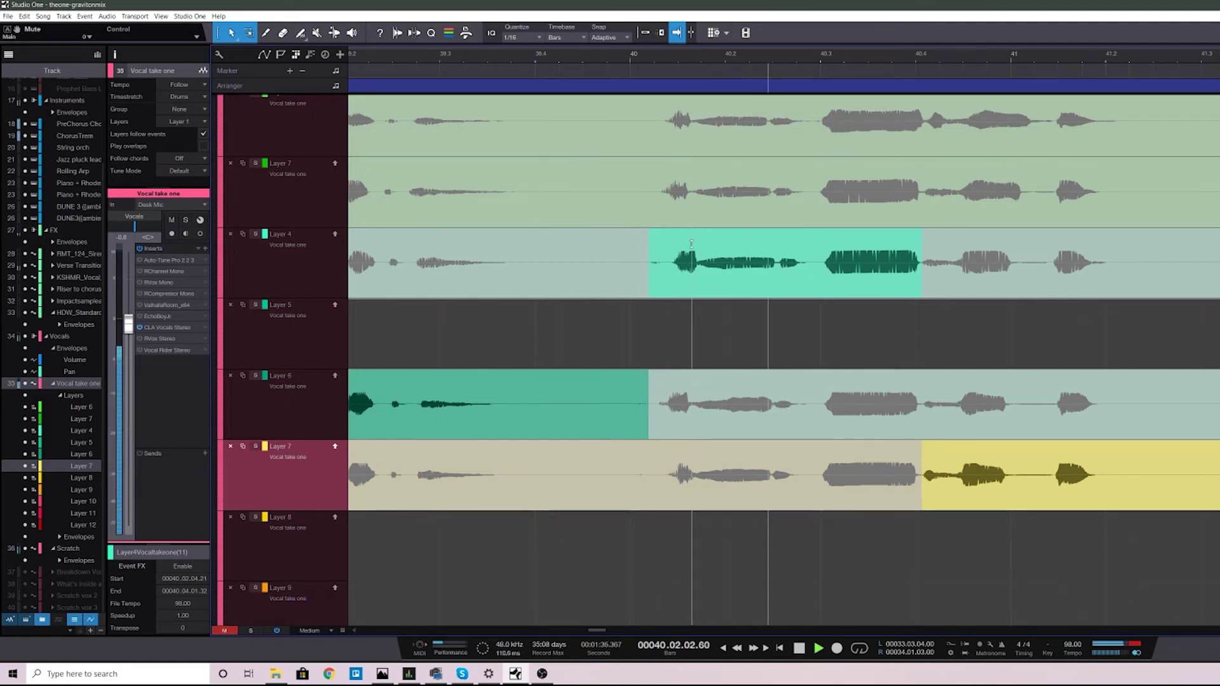
{"action": "key", "text": "space"}
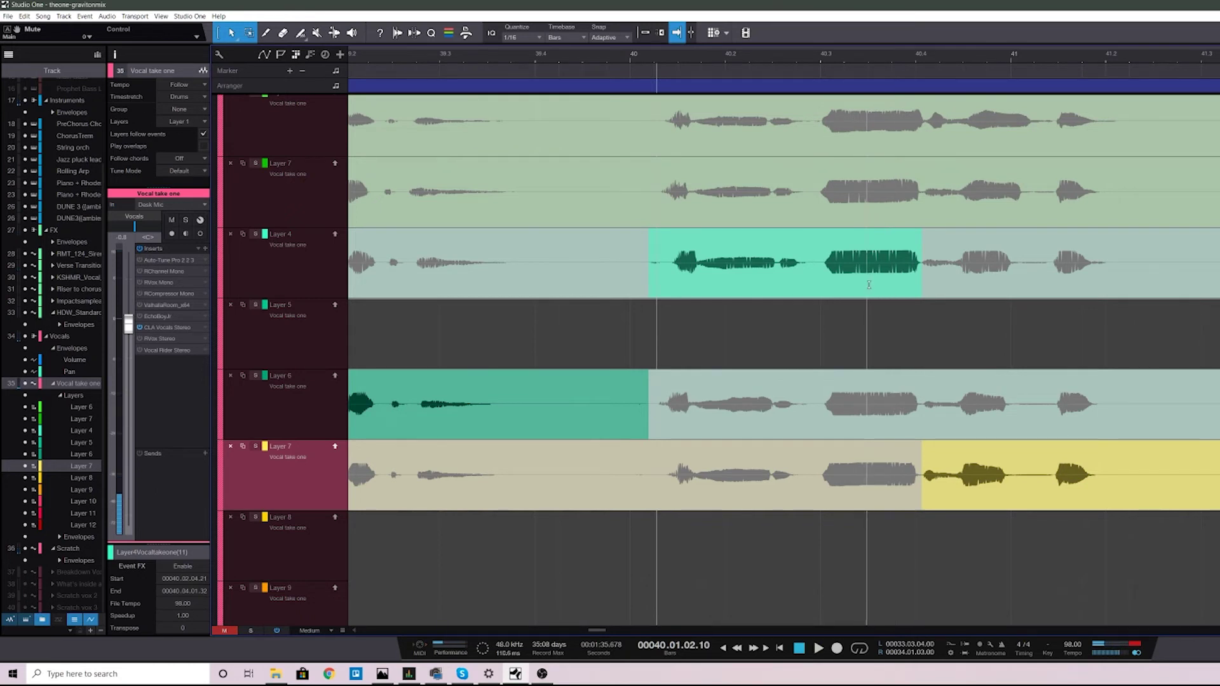
Try the upper Layer 7 and then the upper Layer 6 on the long note, align the section's start with Layer 4's end, and play it
{"action": "scroll", "coordinate": [875, 319], "scroll_direction": "up", "scroll_amount": 1}
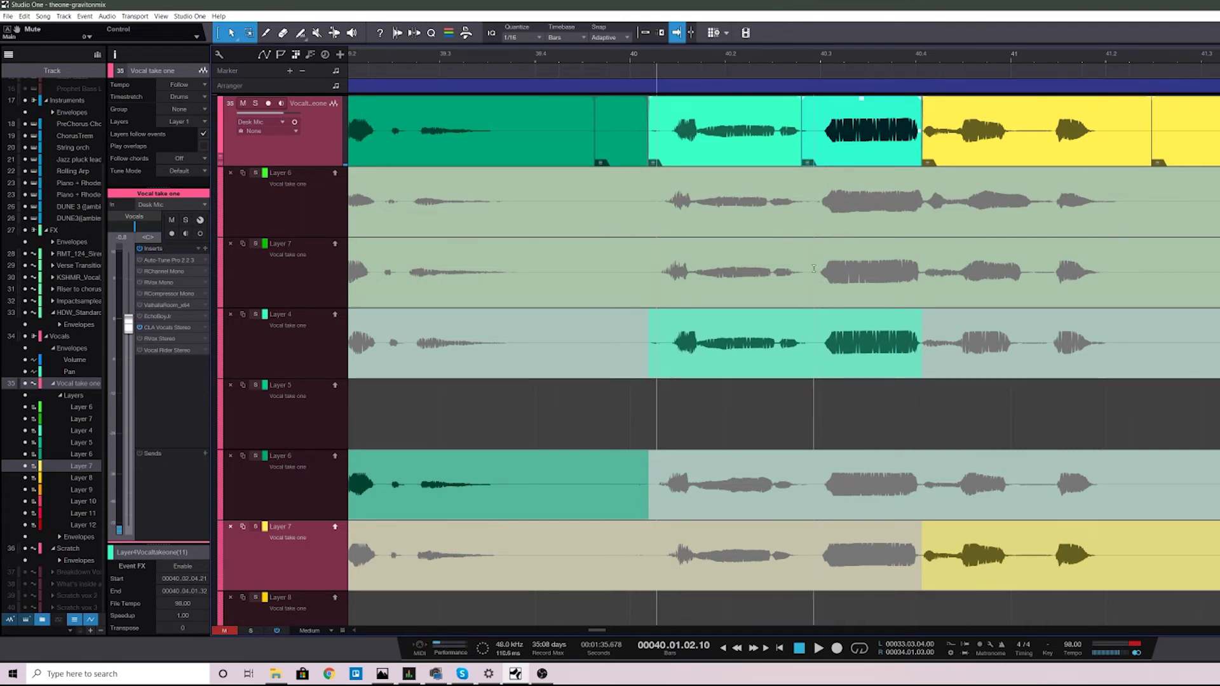
{"action": "left_click_drag", "start_coordinate": [814, 268], "coordinate": [919, 264]}
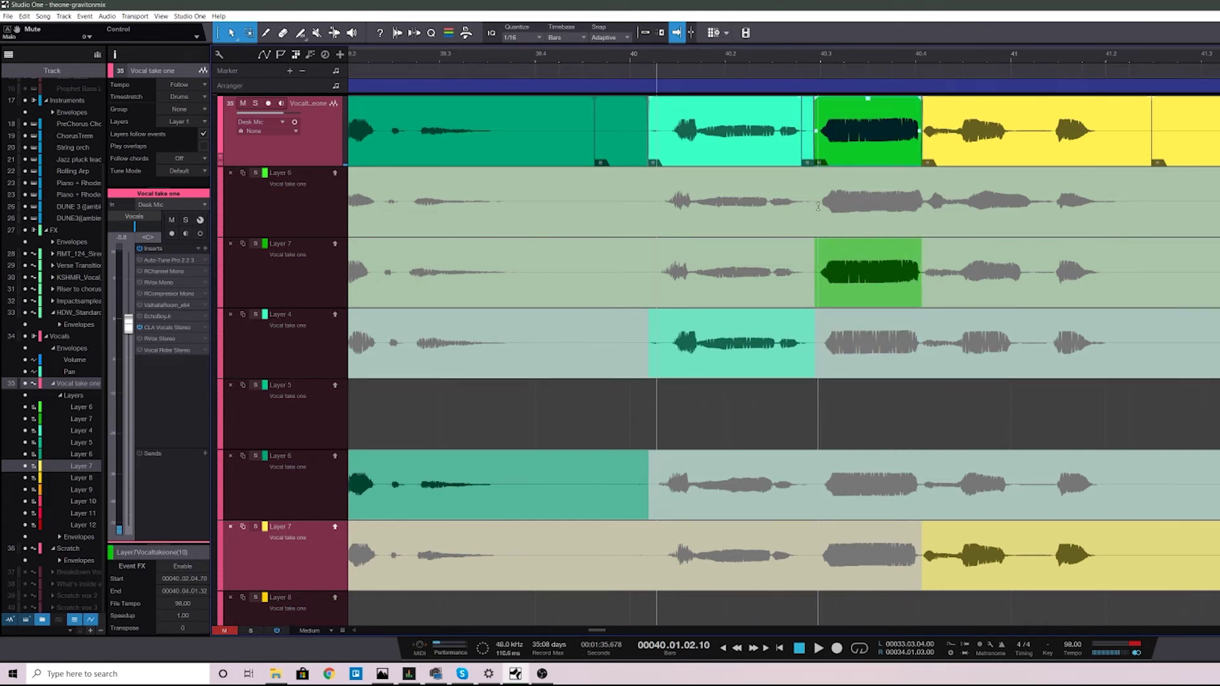
{"action": "left_click_drag", "start_coordinate": [818, 206], "coordinate": [912, 189]}
{"action": "key", "text": "space"}
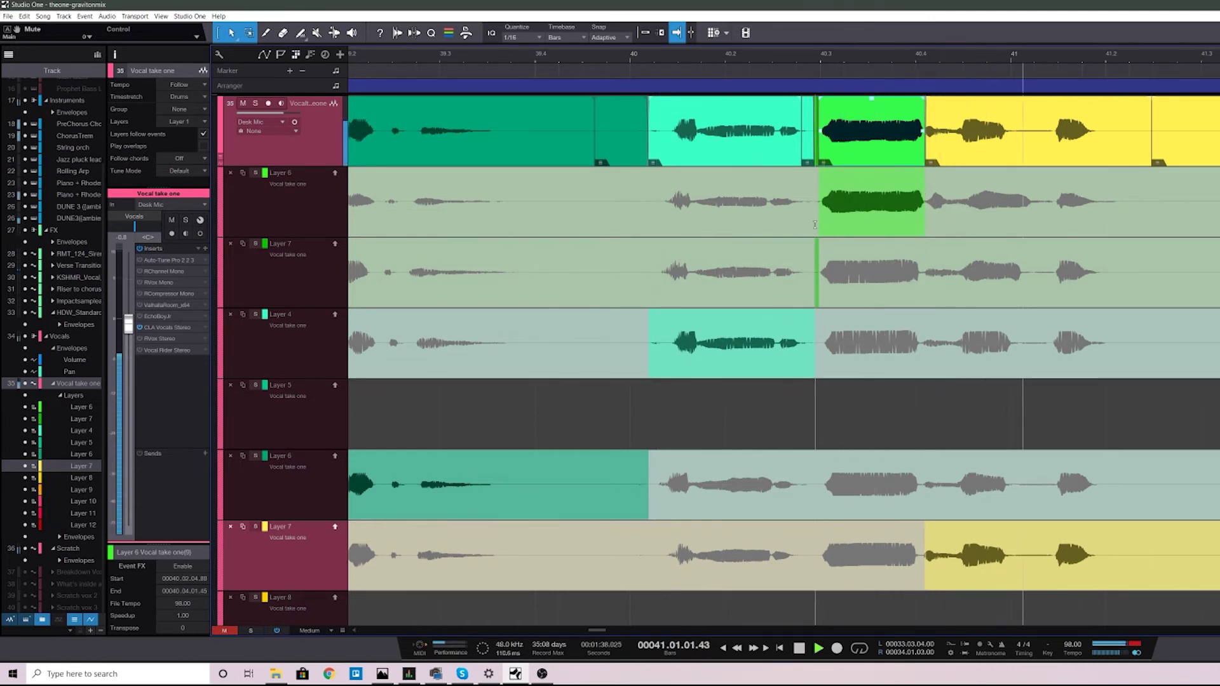
{"action": "left_click_drag", "start_coordinate": [818, 222], "coordinate": [815, 222]}
{"action": "key", "text": "space"}
{"action": "key", "text": "space"}
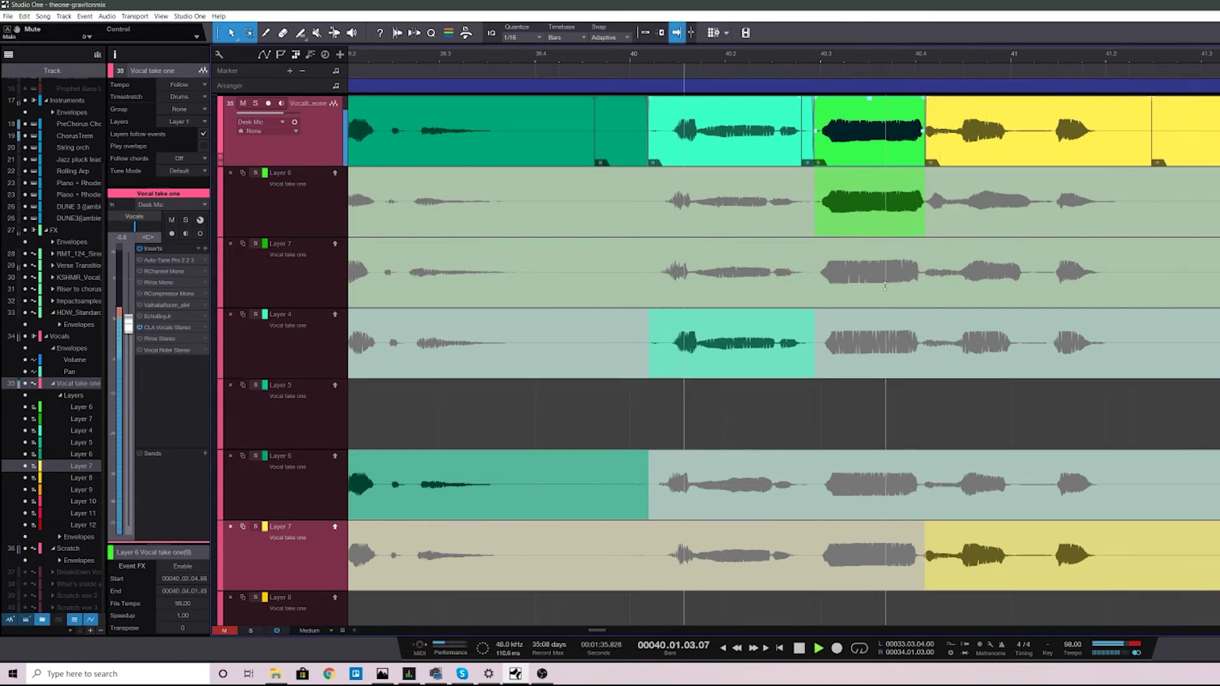
Compare the upper Layer 7 and Layer 4 on the long note, choose the upper Layer 7, and trim its end to about 40.04.01.32
{"action": "key", "text": "space"}
{"action": "left_click", "coordinate": [885, 286]}
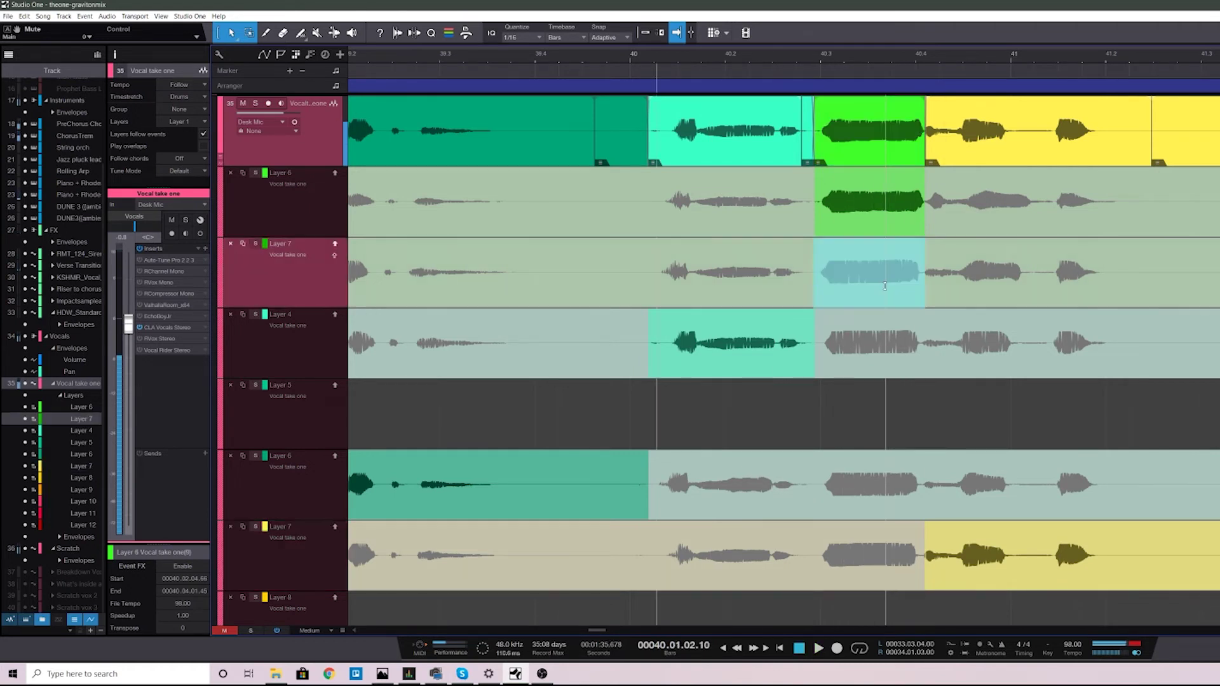
{"action": "key", "text": "space"}
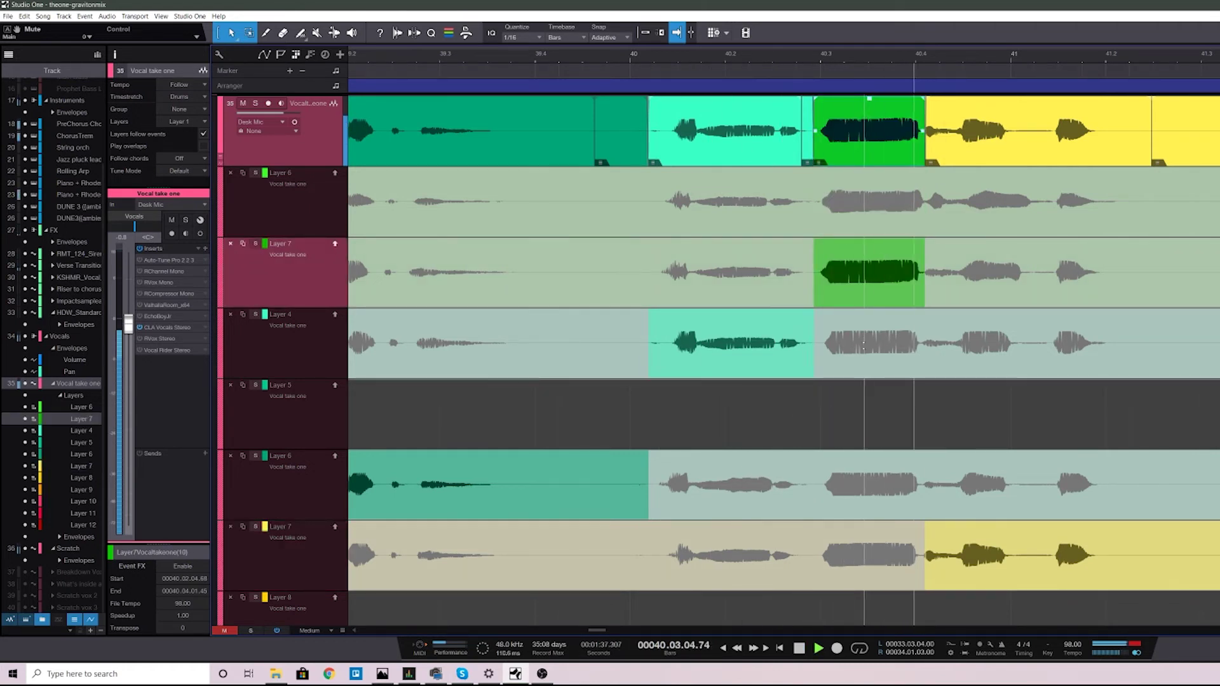
{"action": "key", "text": "space"}
{"action": "left_click", "coordinate": [864, 345]}
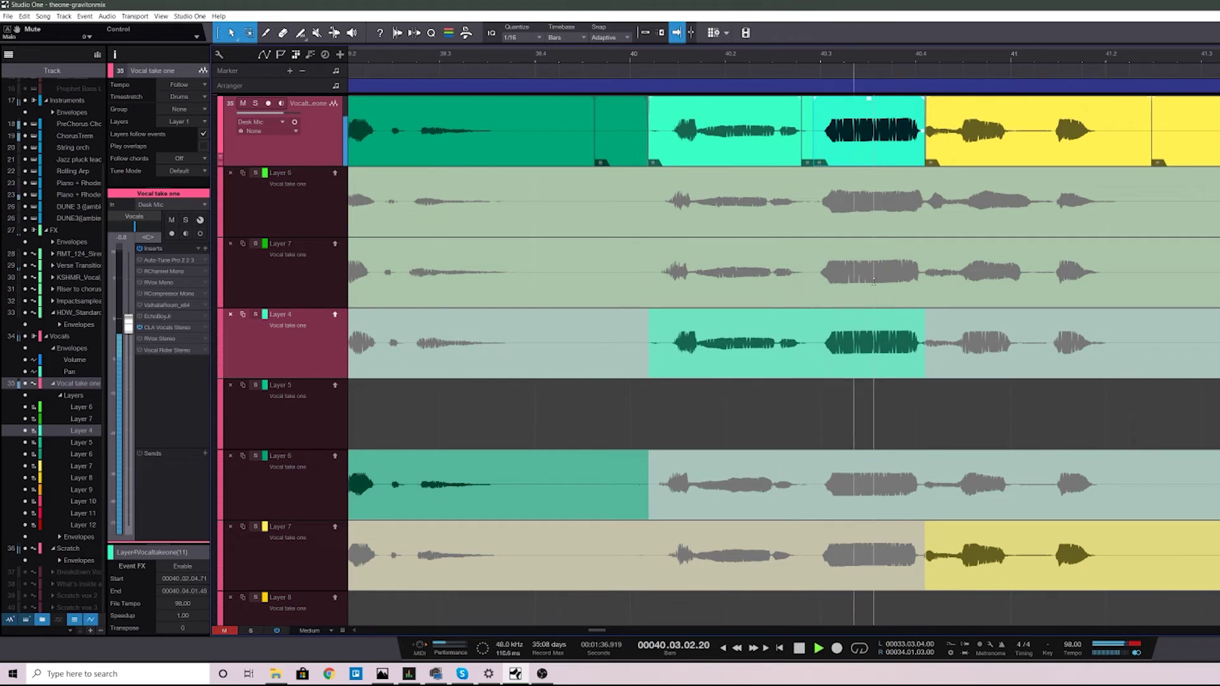
{"action": "key", "text": "space"}
{"action": "left_click", "coordinate": [870, 285]}
{"action": "key", "text": "space"}
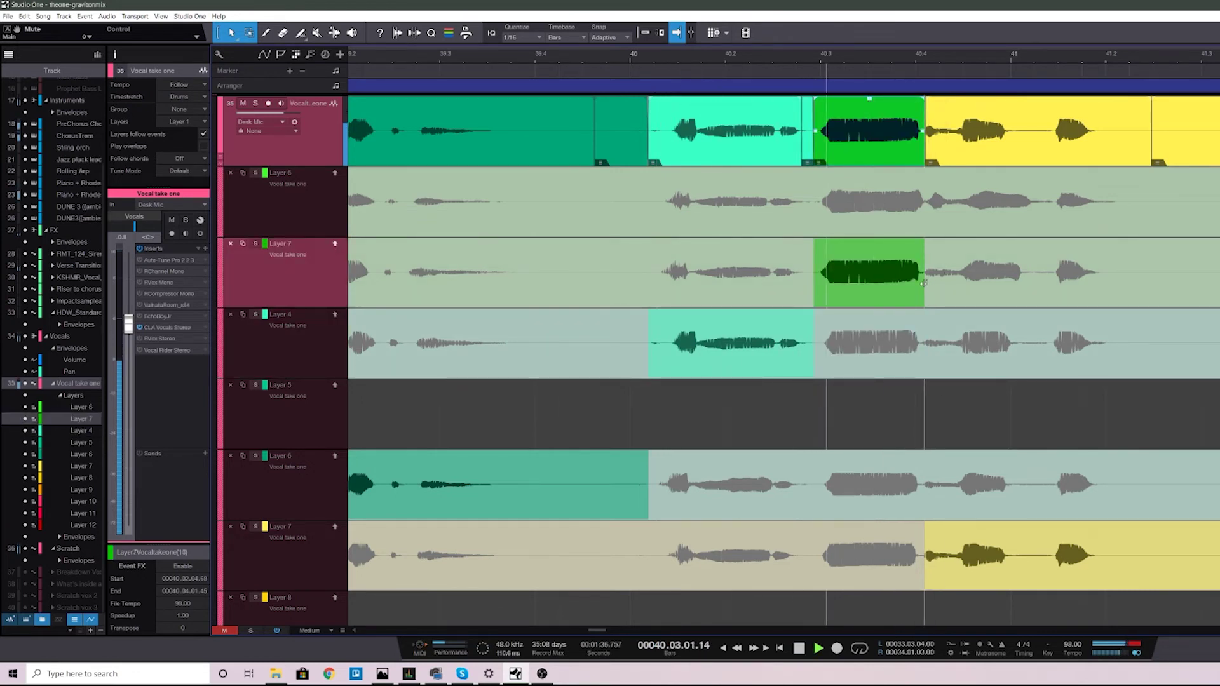
{"action": "left_click_drag", "start_coordinate": [925, 286], "coordinate": [921, 283]}
Audition the lower Layer 6, lower Layer 7 and Layer 4 on the long note, ending on the upper Layer 7
{"action": "left_click", "coordinate": [855, 503]}
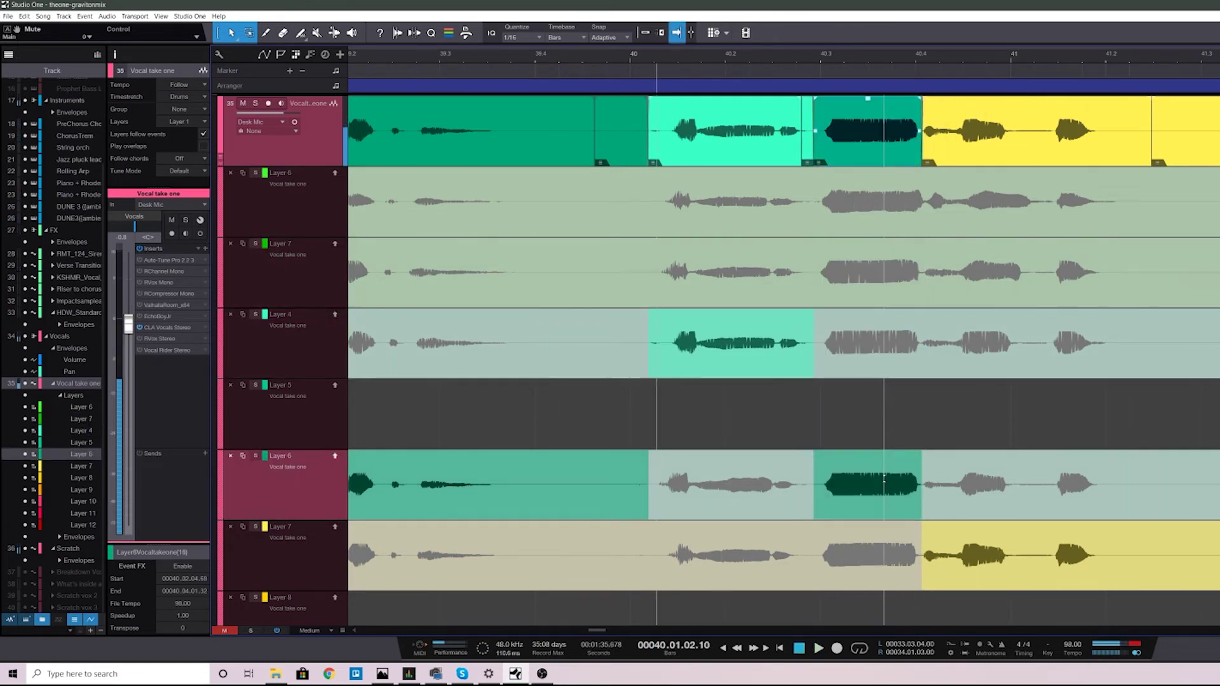
{"action": "left_click", "coordinate": [861, 568]}
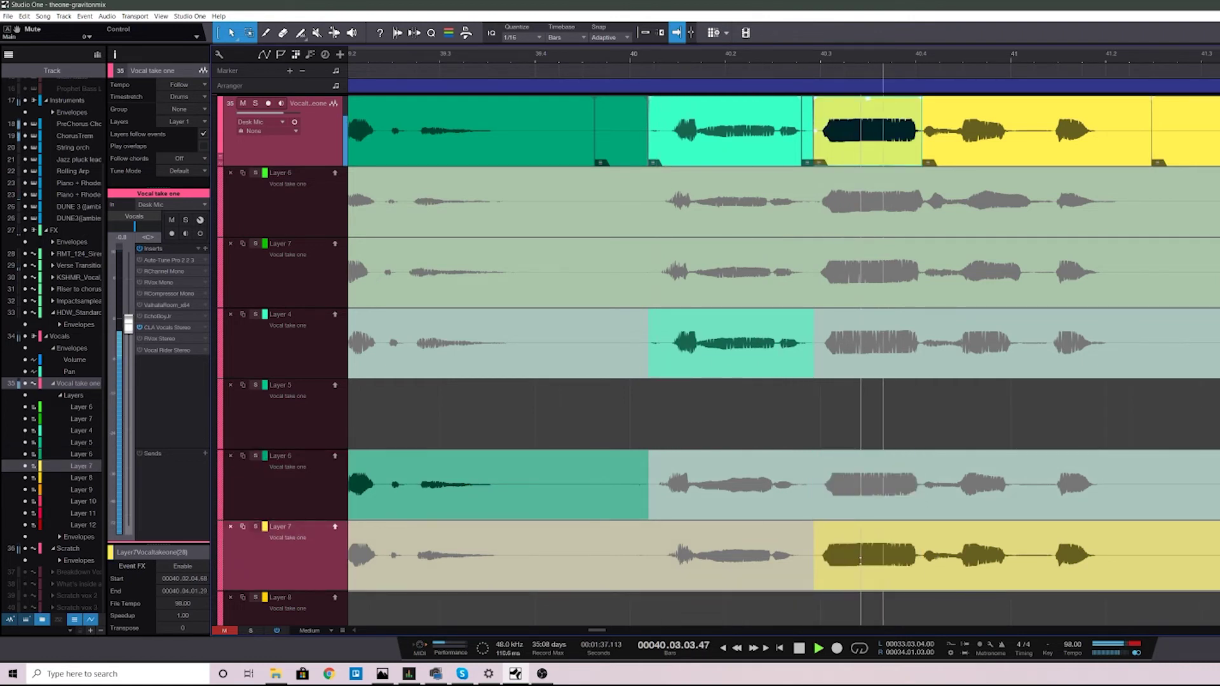
{"action": "key", "text": "space"}
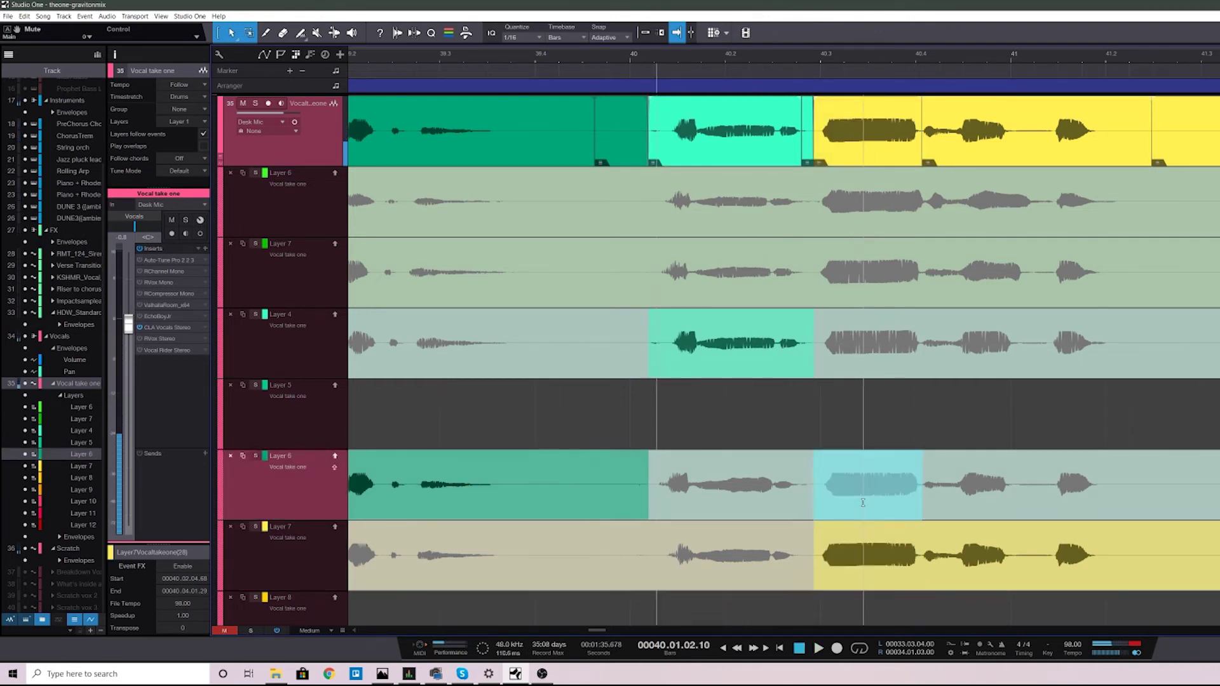
{"action": "key", "text": "space"}
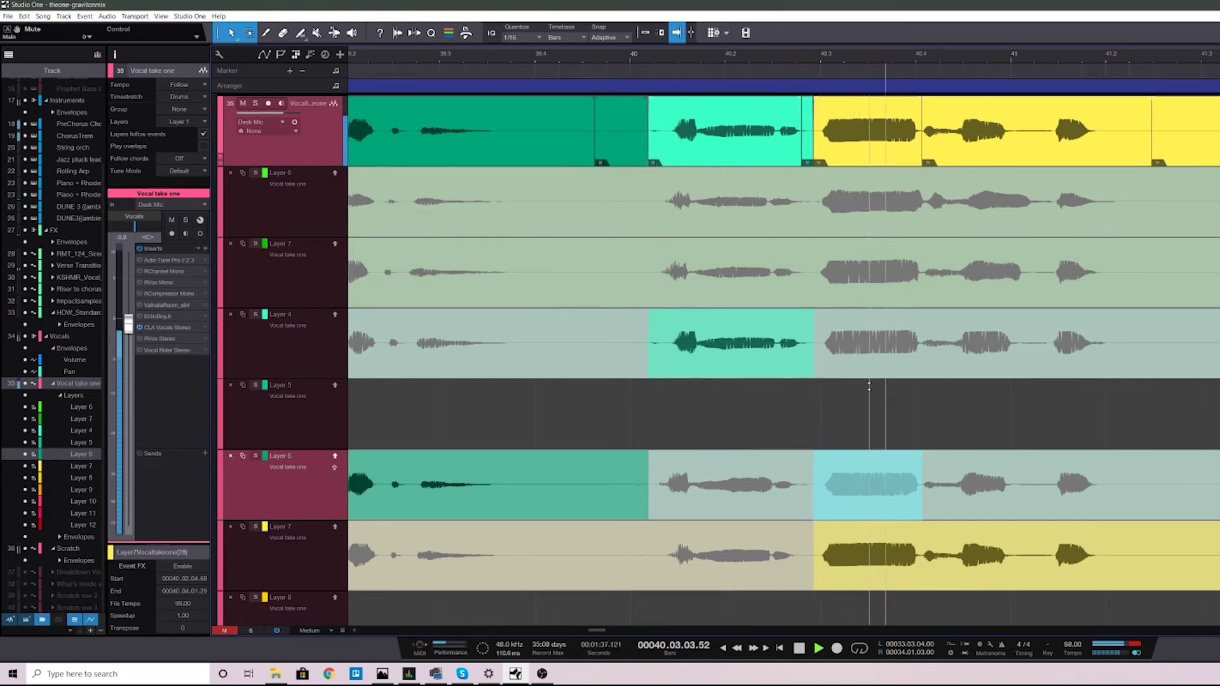
{"action": "left_click", "coordinate": [856, 337]}
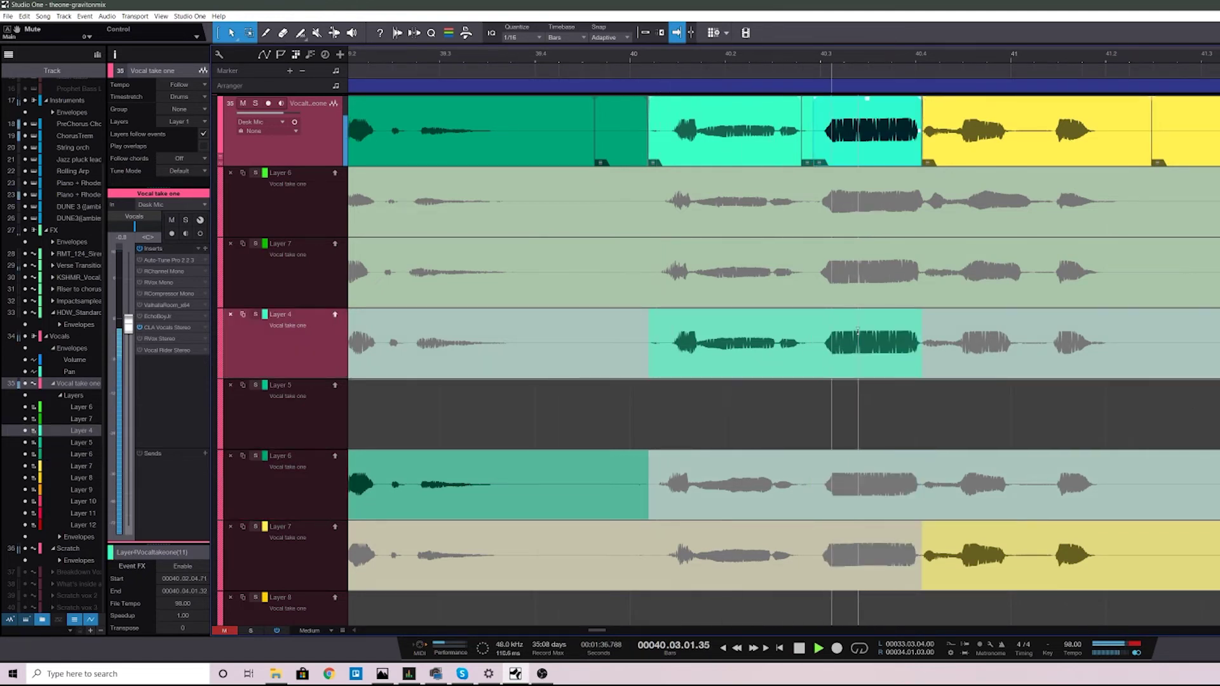
{"action": "left_click", "coordinate": [862, 282]}
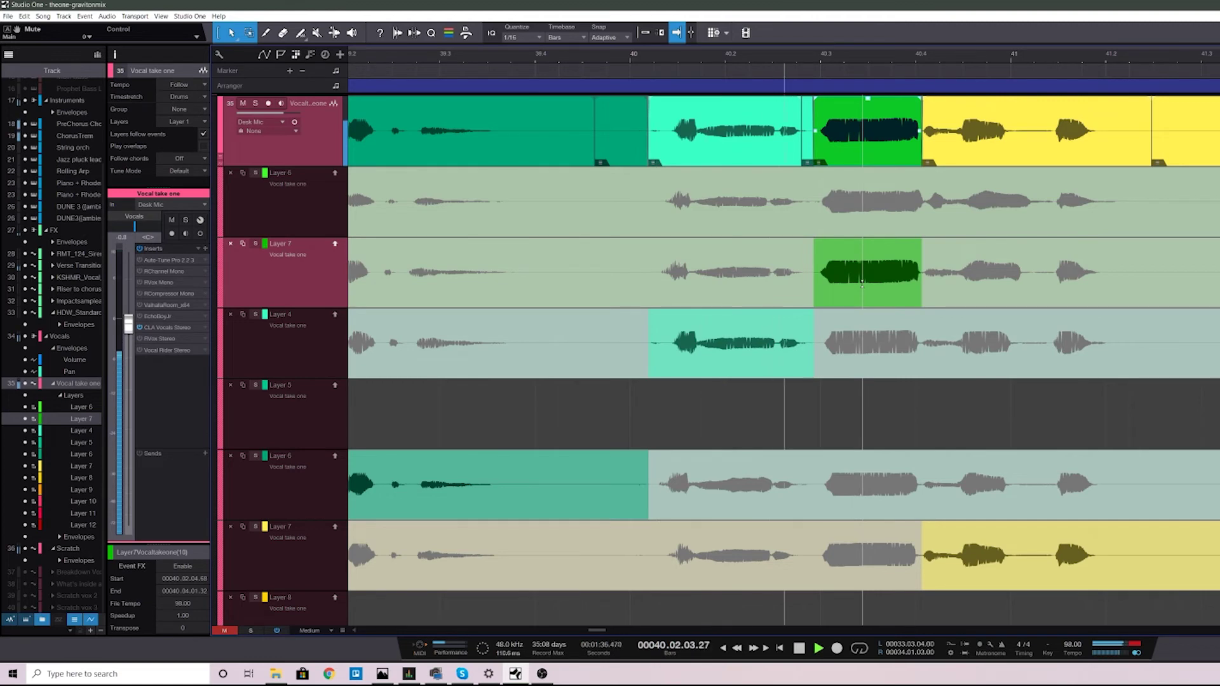
{"action": "key", "text": "space"}
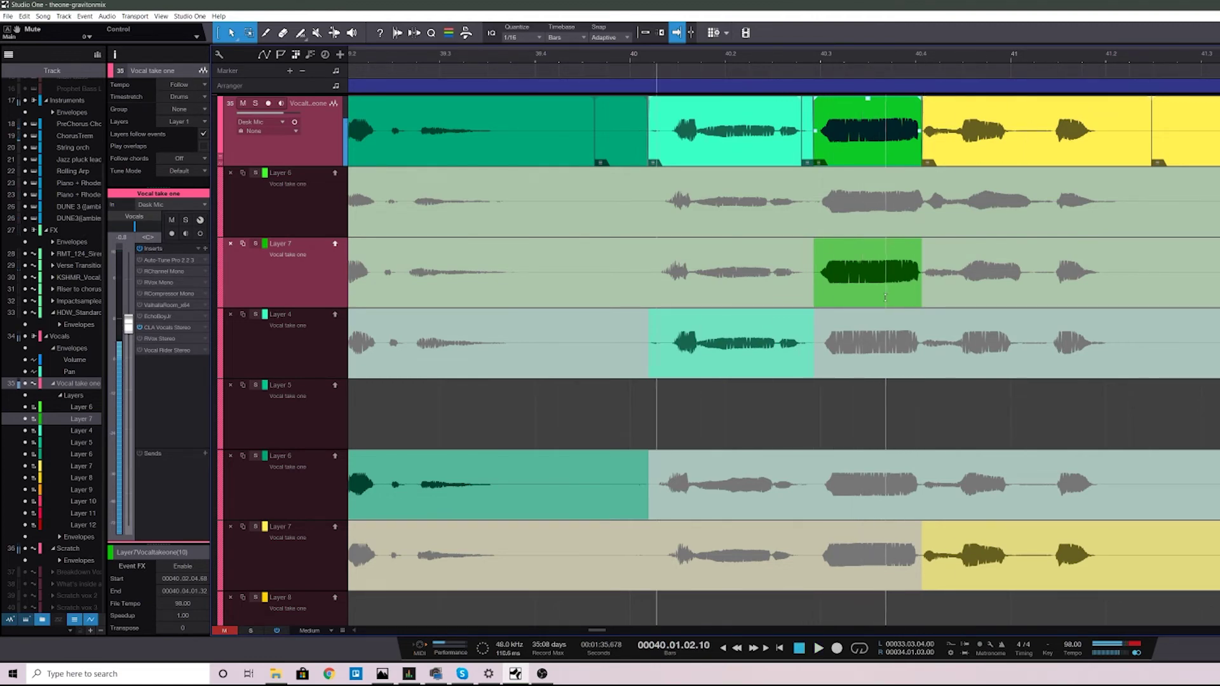
Play the comped bar 40 phrase from 40.01.02.10 to check its transitions within the 2nd verse
{"action": "left_click_drag", "start_coordinate": [916, 56], "coordinate": [951, 59]}
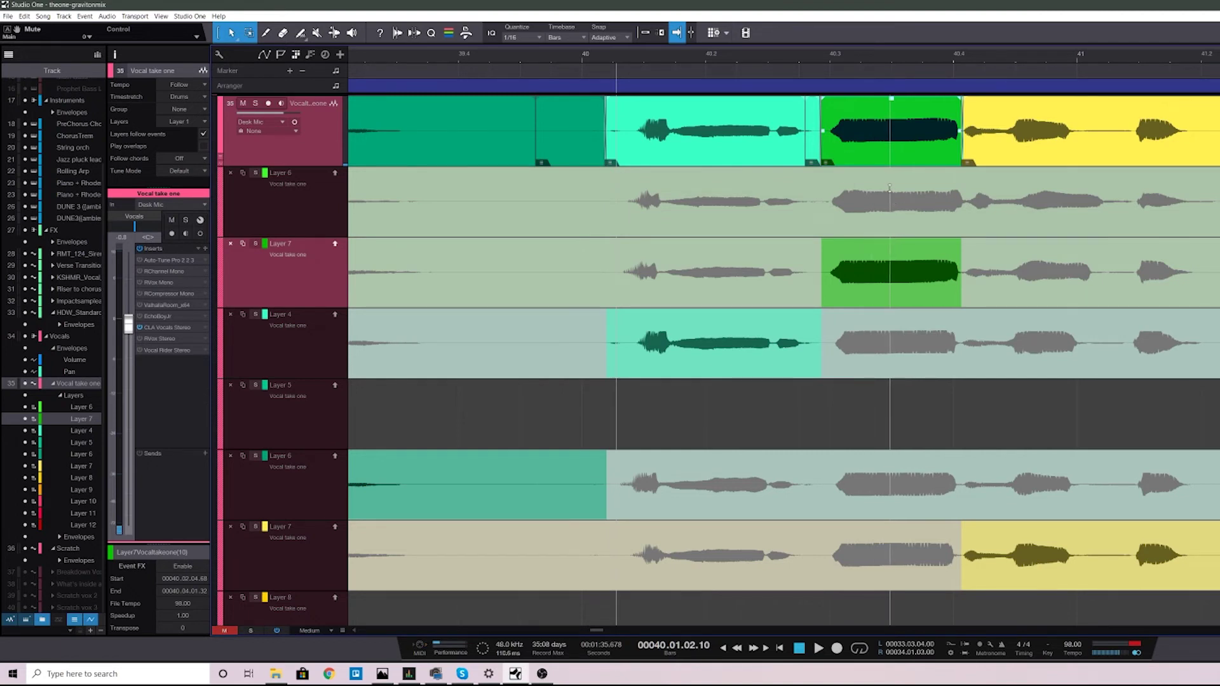
{"action": "key", "text": "w"}
{"action": "key", "text": "w"}
{"action": "key", "text": "w"}
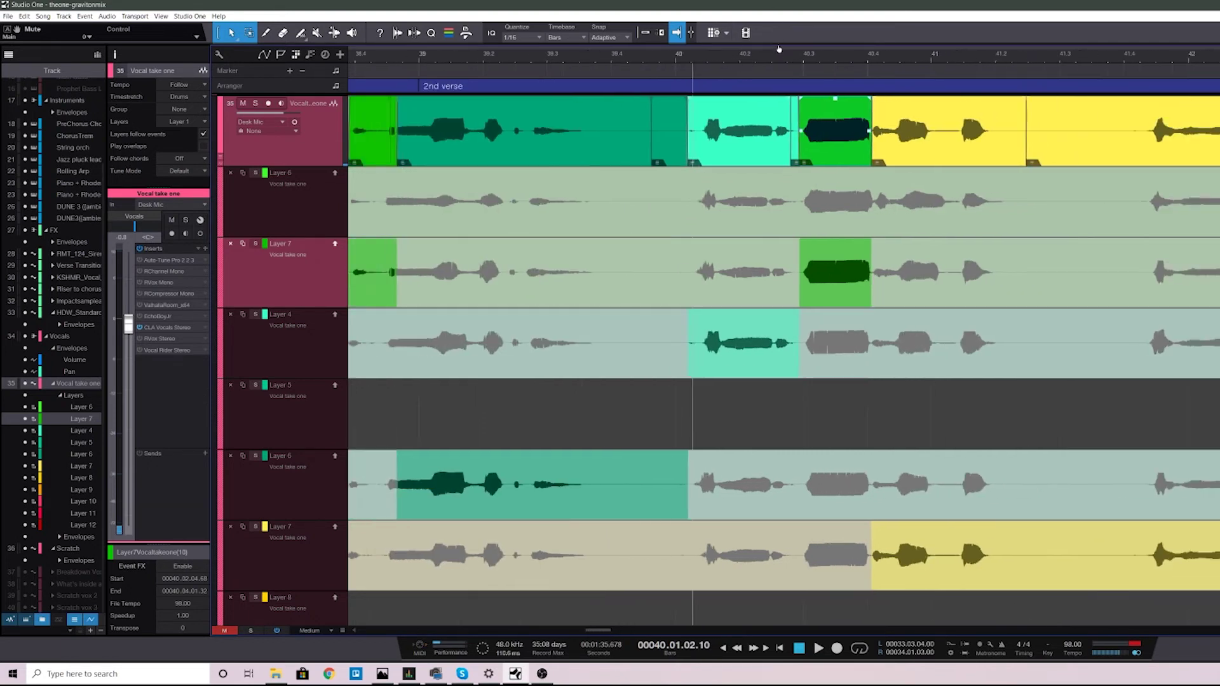
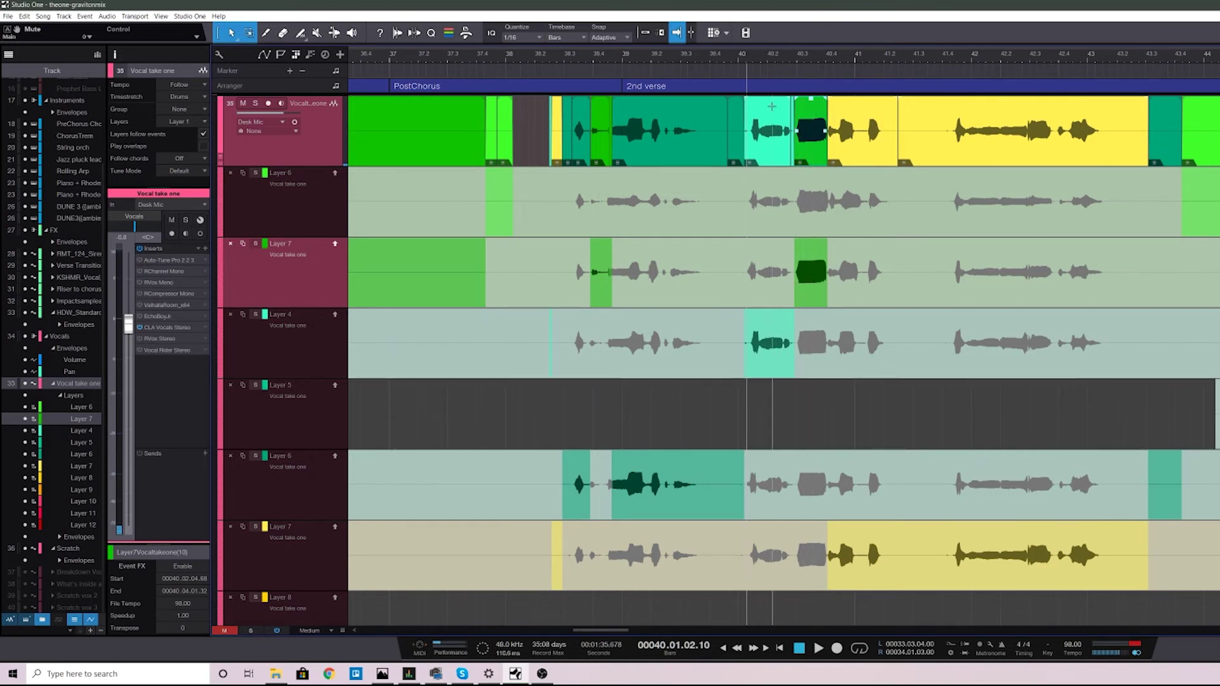
{"action": "key", "text": "space"}
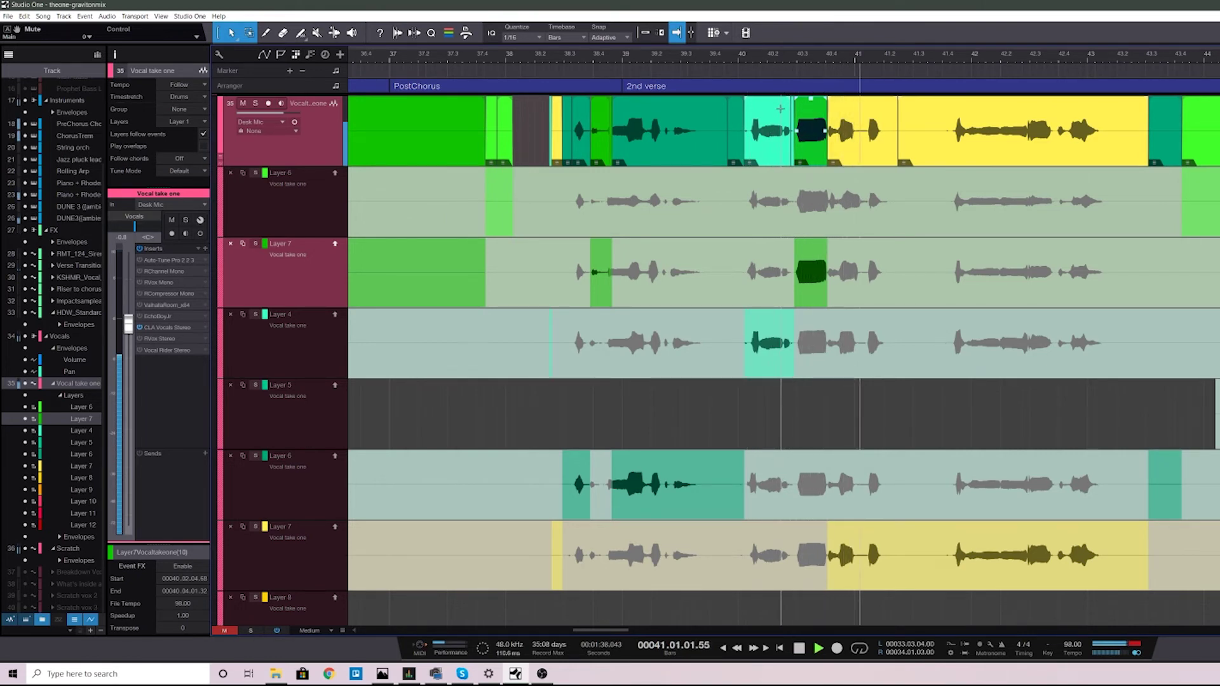
{"action": "key", "text": "space"}
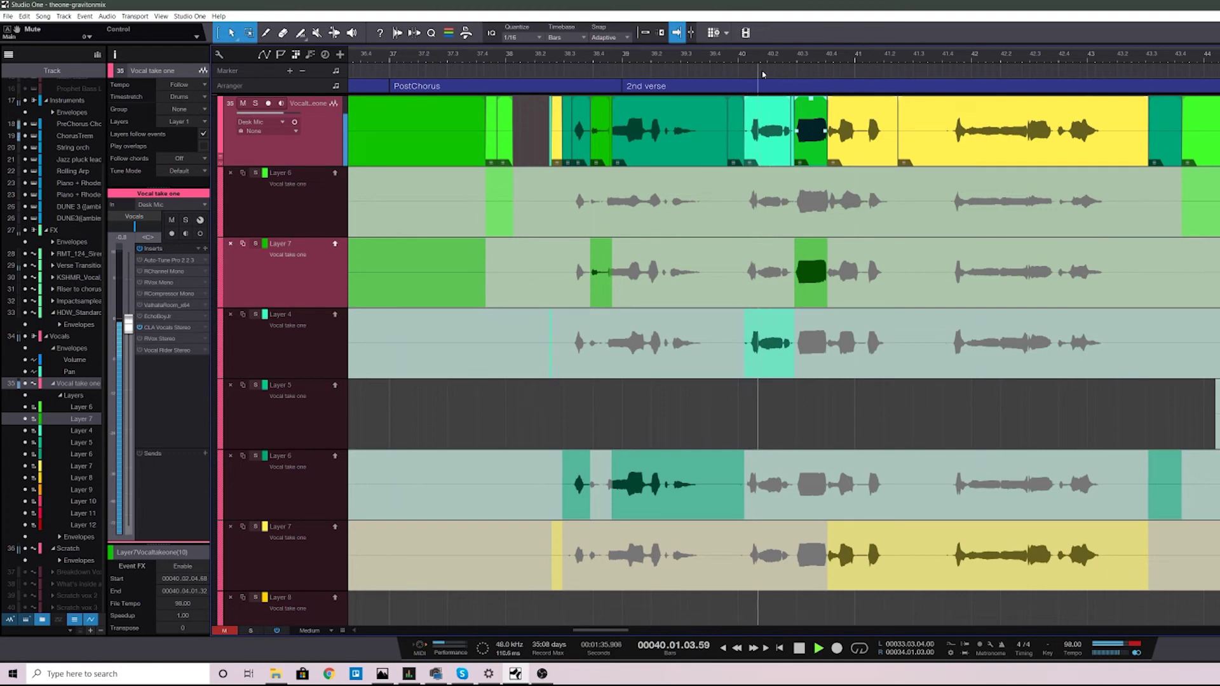
{"action": "scroll", "coordinate": [779, 77], "scroll_direction": "up", "scroll_amount": 3}
{"action": "scroll", "coordinate": [779, 77], "scroll_direction": "up", "scroll_amount": 1}
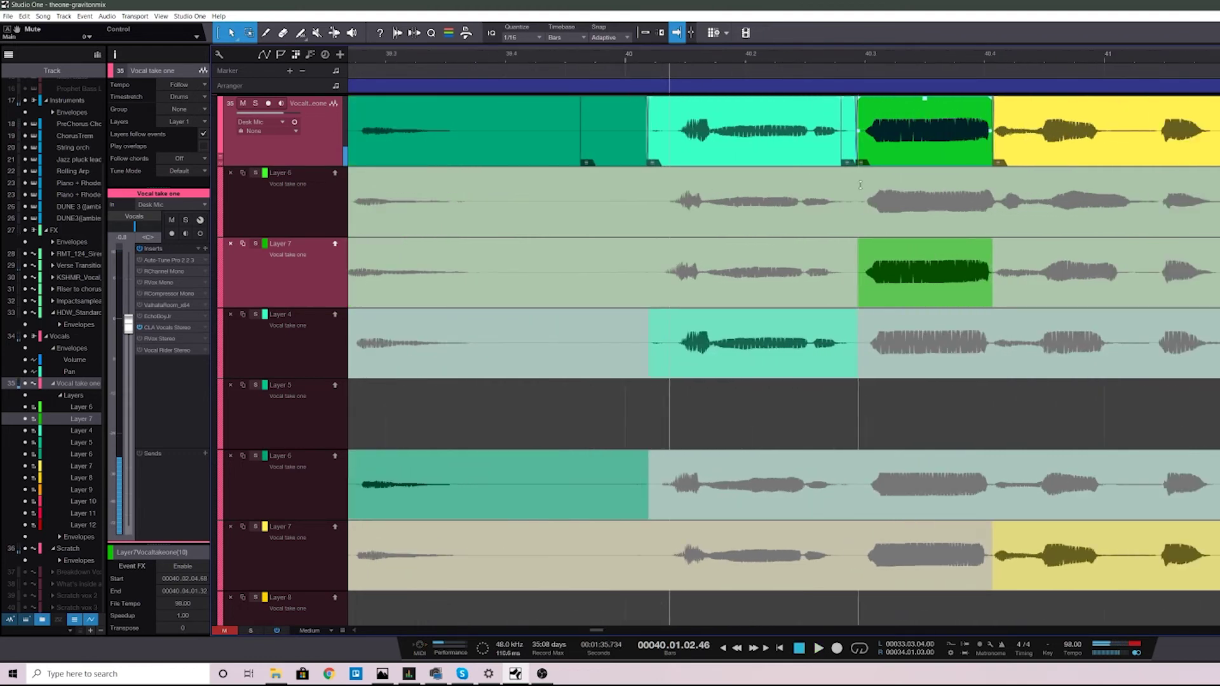
Dismiss the options for the comped Layer 7 long note without changes and save the song
{"action": "right_click", "coordinate": [905, 149]}
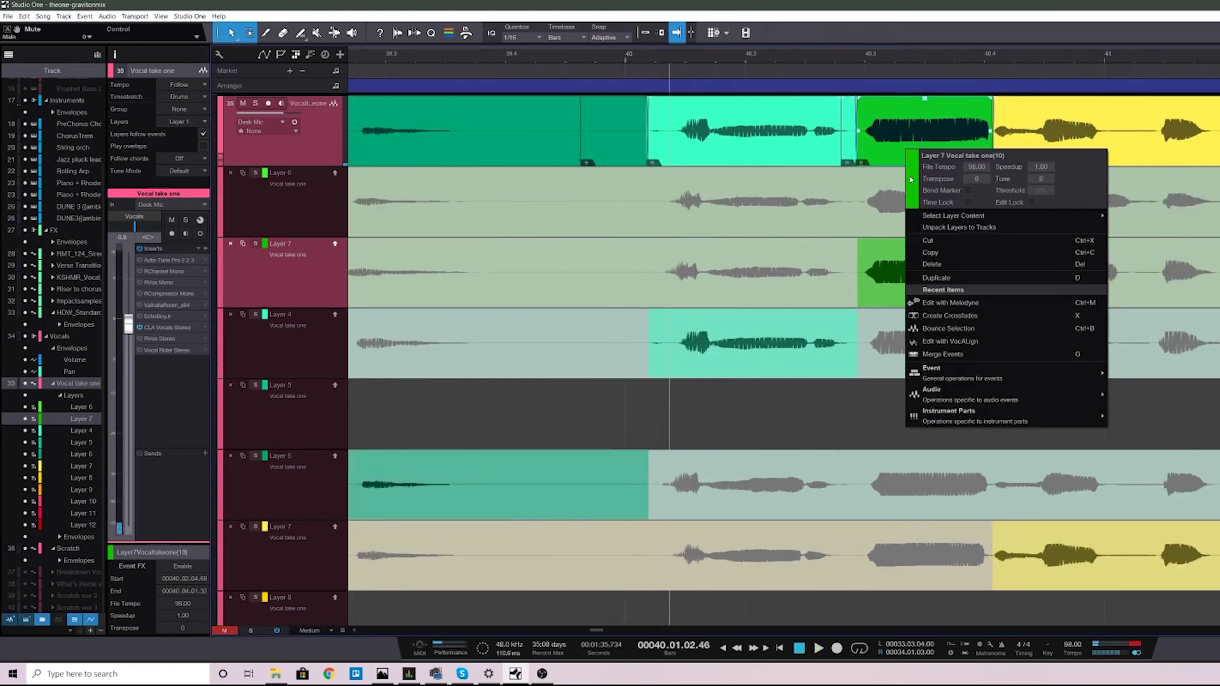
{"action": "left_click", "coordinate": [796, 101]}
{"action": "key", "text": "ctrl+s"}
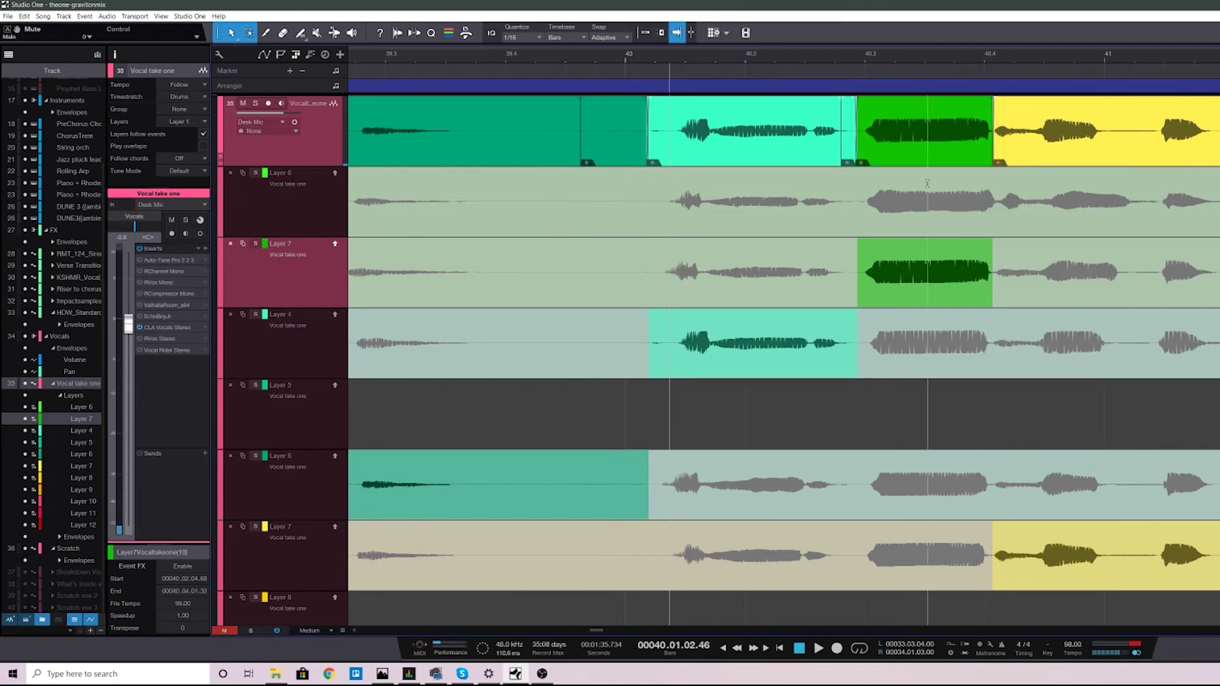
{"action": "right_click", "coordinate": [928, 143]}
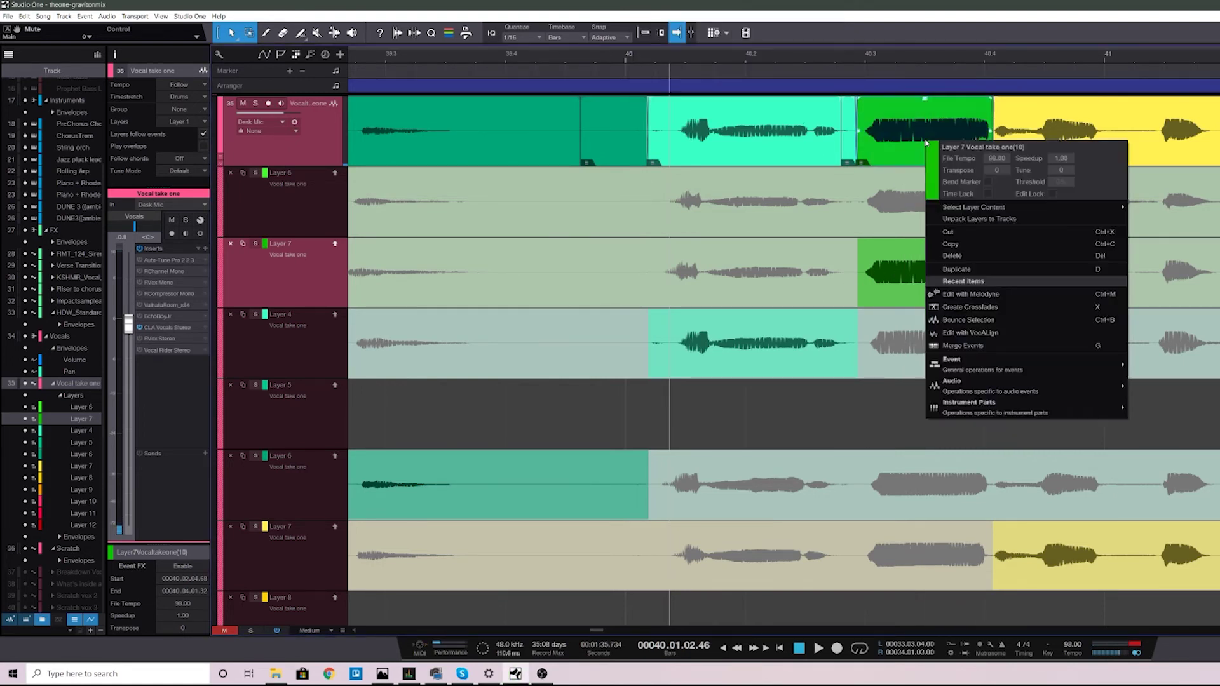
{"action": "mouse_move", "coordinate": [1066, 390]}
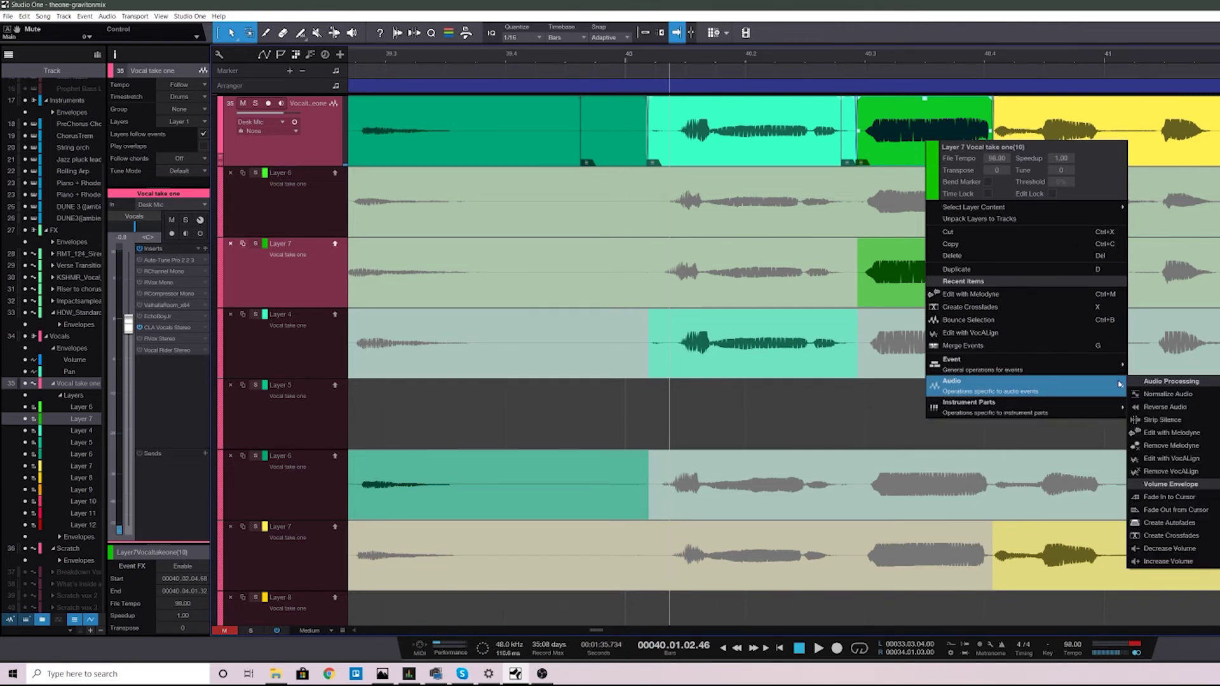
{"action": "left_click", "coordinate": [1178, 432]}
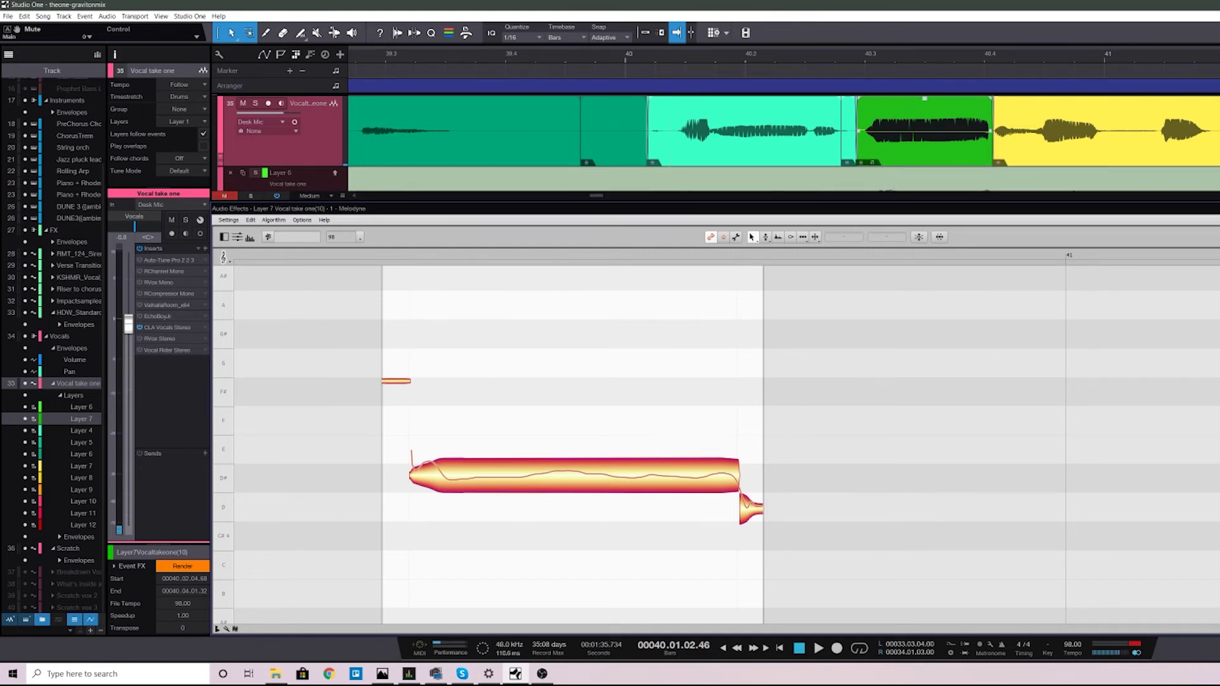
{"action": "key", "text": "ctrl+z"}
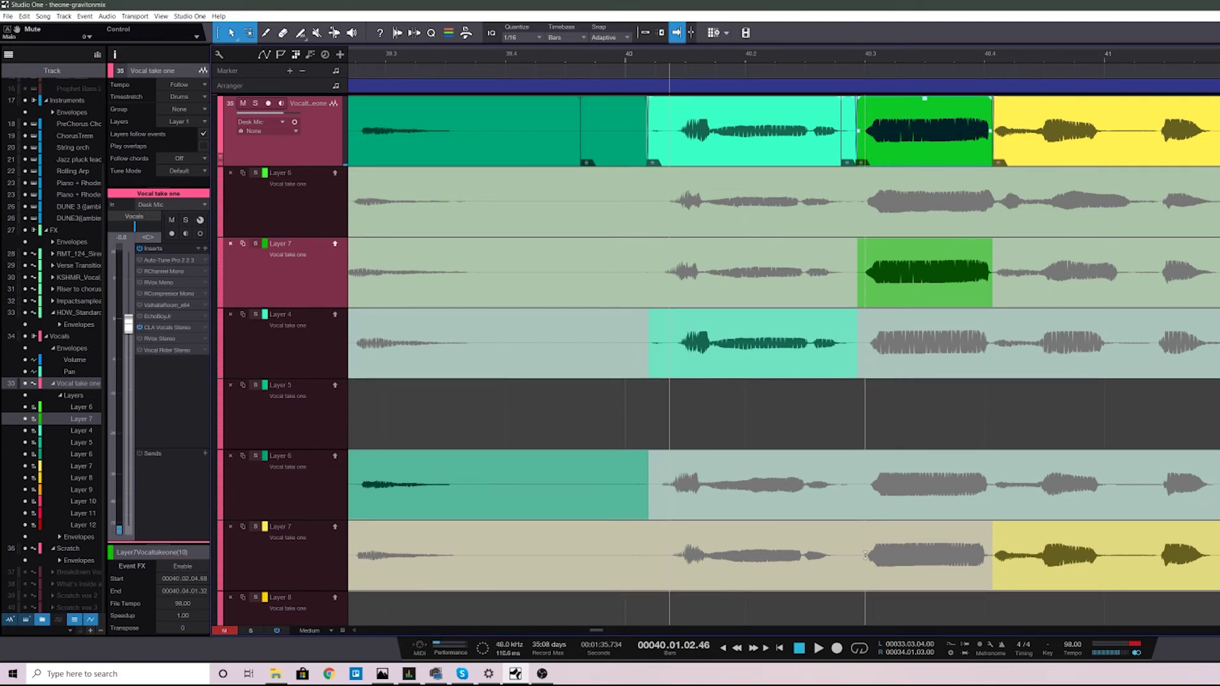
Comp the long note from the lower yellow Layer 7, from about 40.02.04.99 to 40.04.01.27, and open it in Melodyne
{"action": "left_click_drag", "start_coordinate": [864, 555], "coordinate": [991, 556]}
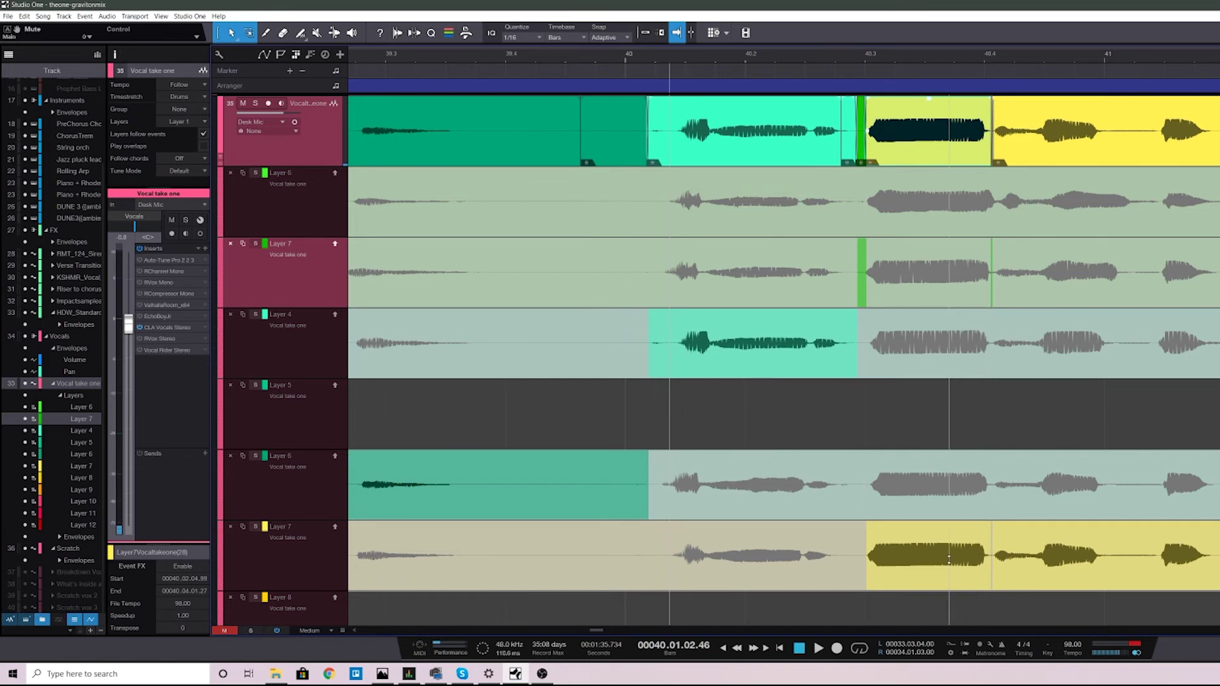
{"action": "right_click", "coordinate": [940, 423]}
{"action": "mouse_move", "coordinate": [1017, 392]}
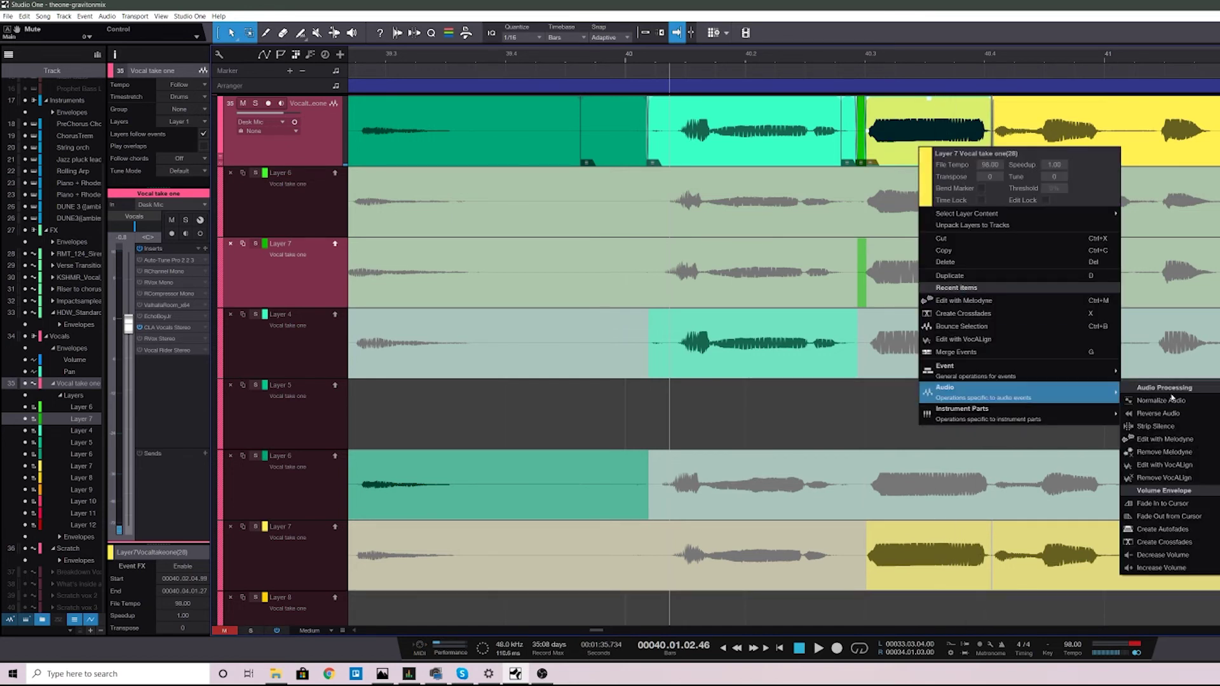
{"action": "left_click", "coordinate": [1199, 441]}
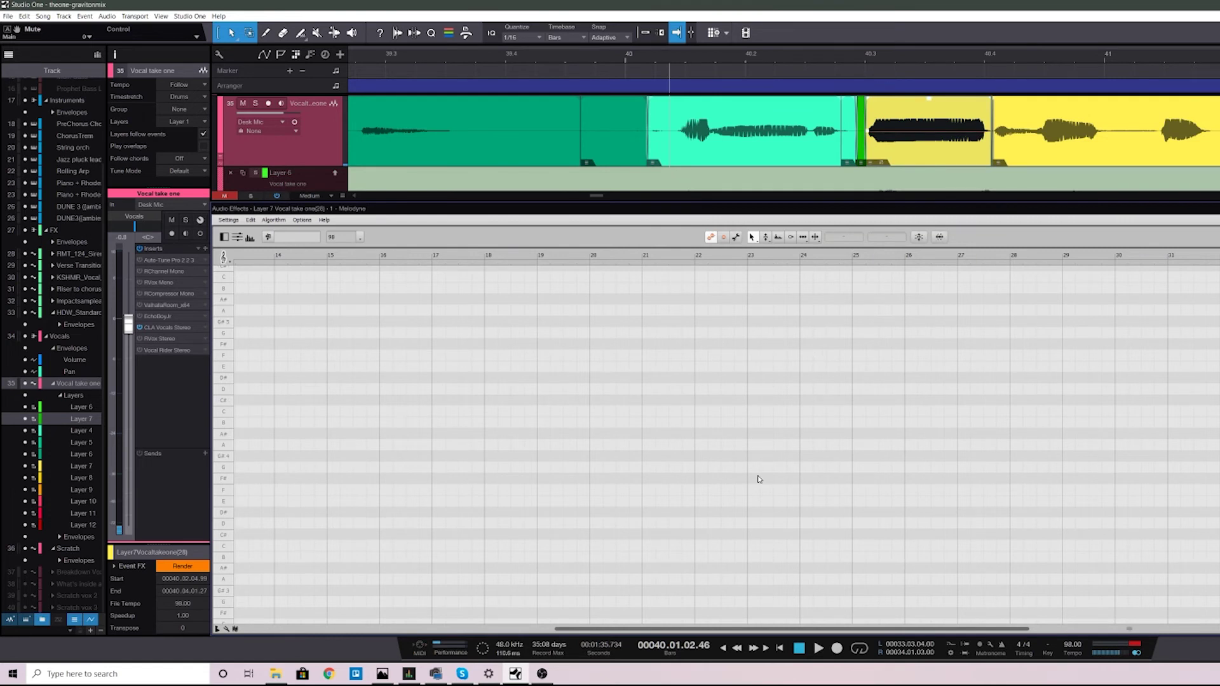
Choose the Pitch Tool for the bar 40 long note and set the playback position to 40.02.03.12
{"action": "scroll", "coordinate": [833, 478], "scroll_direction": "down", "scroll_amount": 1}
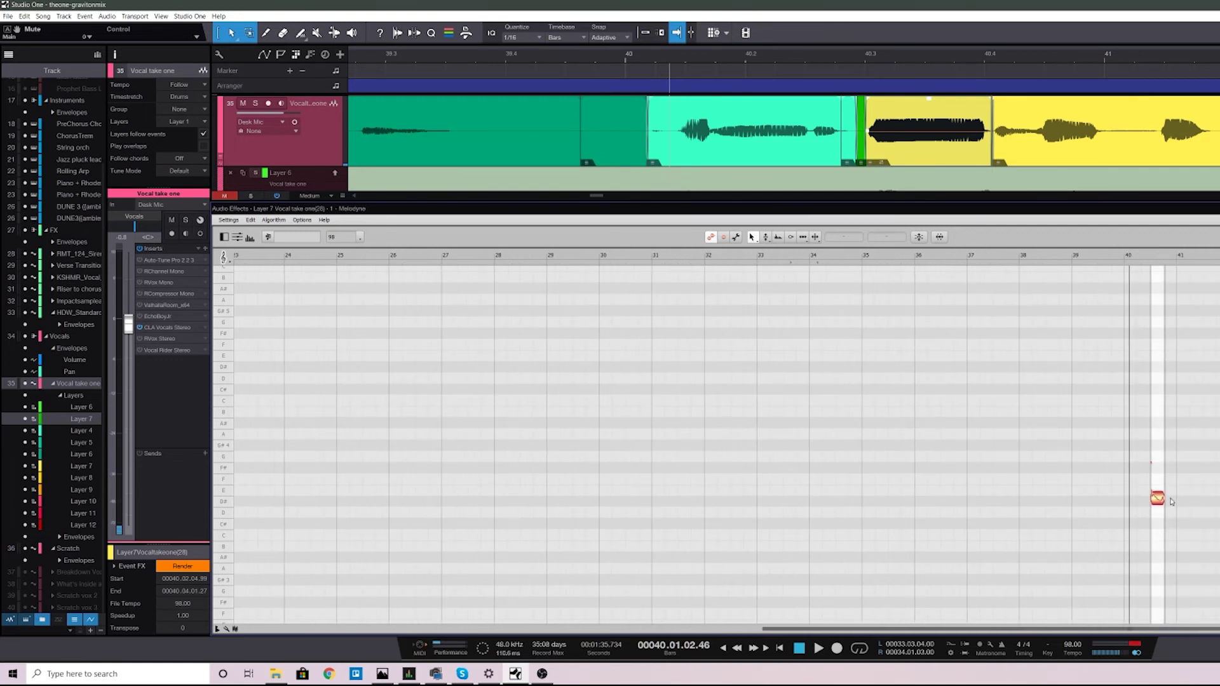
{"action": "right_click", "coordinate": [1159, 500]}
{"action": "left_click", "coordinate": [1160, 521]}
{"action": "double_click", "coordinate": [1158, 498]}
{"action": "scroll", "coordinate": [833, 459], "scroll_direction": "up", "scroll_amount": 7}
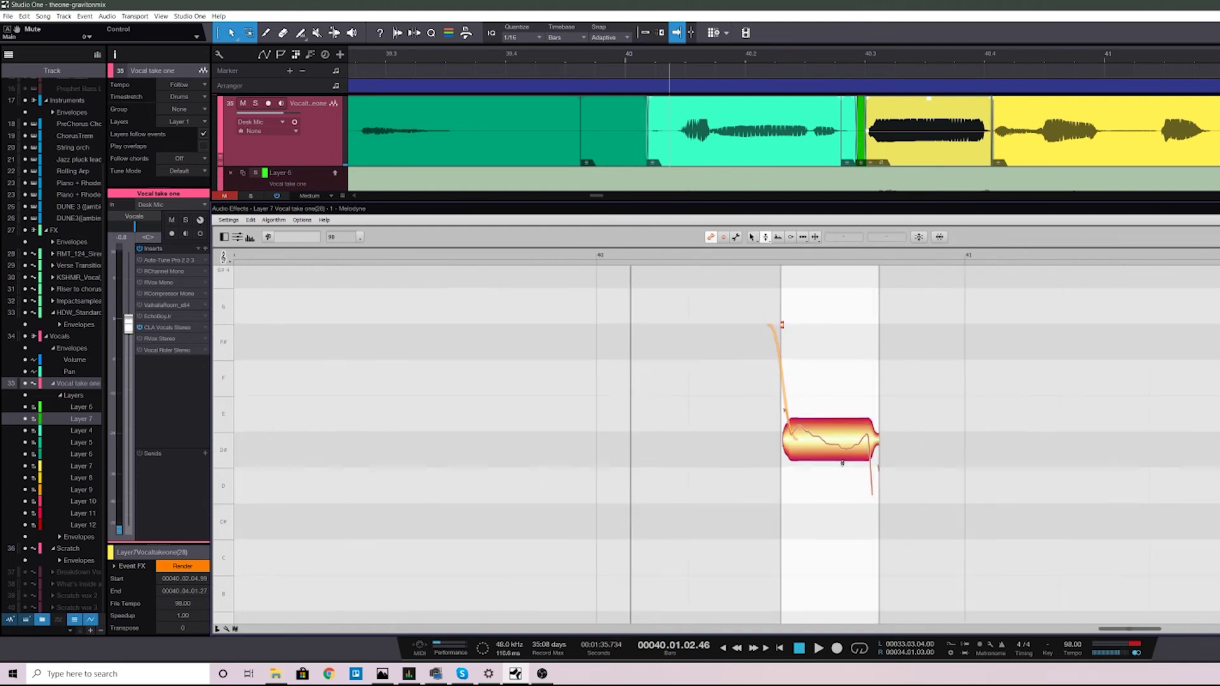
{"action": "scroll", "coordinate": [842, 463], "scroll_direction": "up", "scroll_amount": 3}
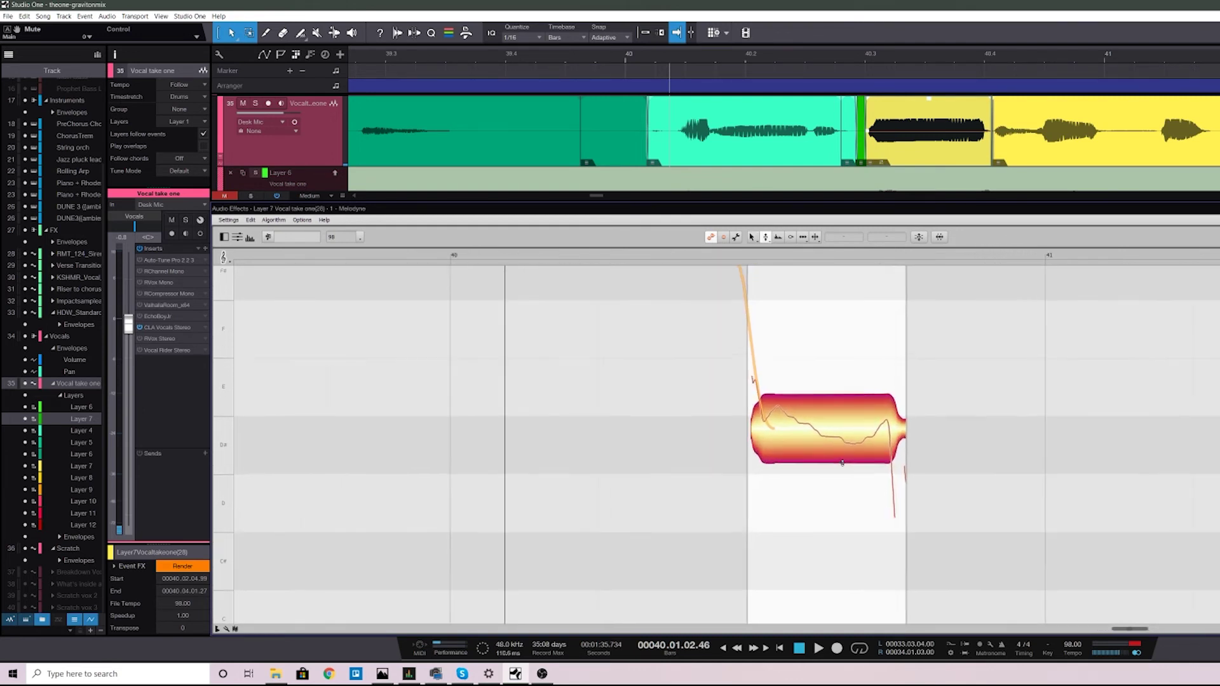
{"action": "scroll", "coordinate": [843, 463], "scroll_direction": "up", "scroll_amount": 6}
{"action": "scroll", "coordinate": [844, 502], "scroll_direction": "down", "scroll_amount": 1}
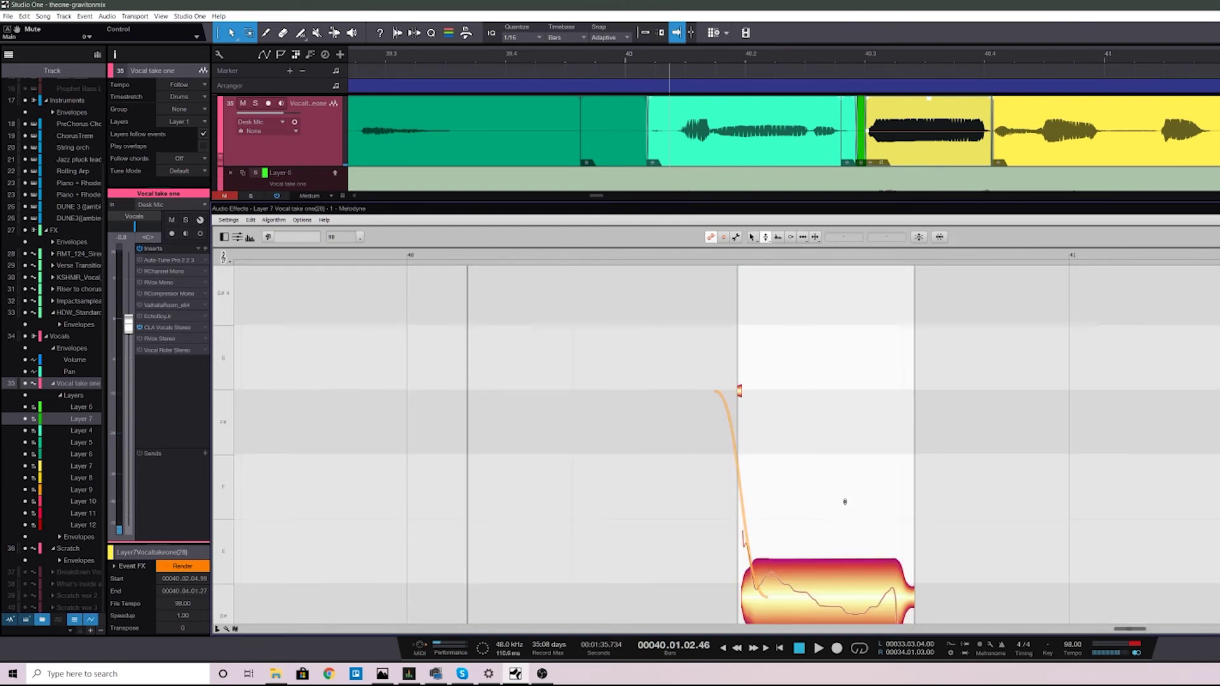
{"action": "left_click", "coordinate": [809, 58]}
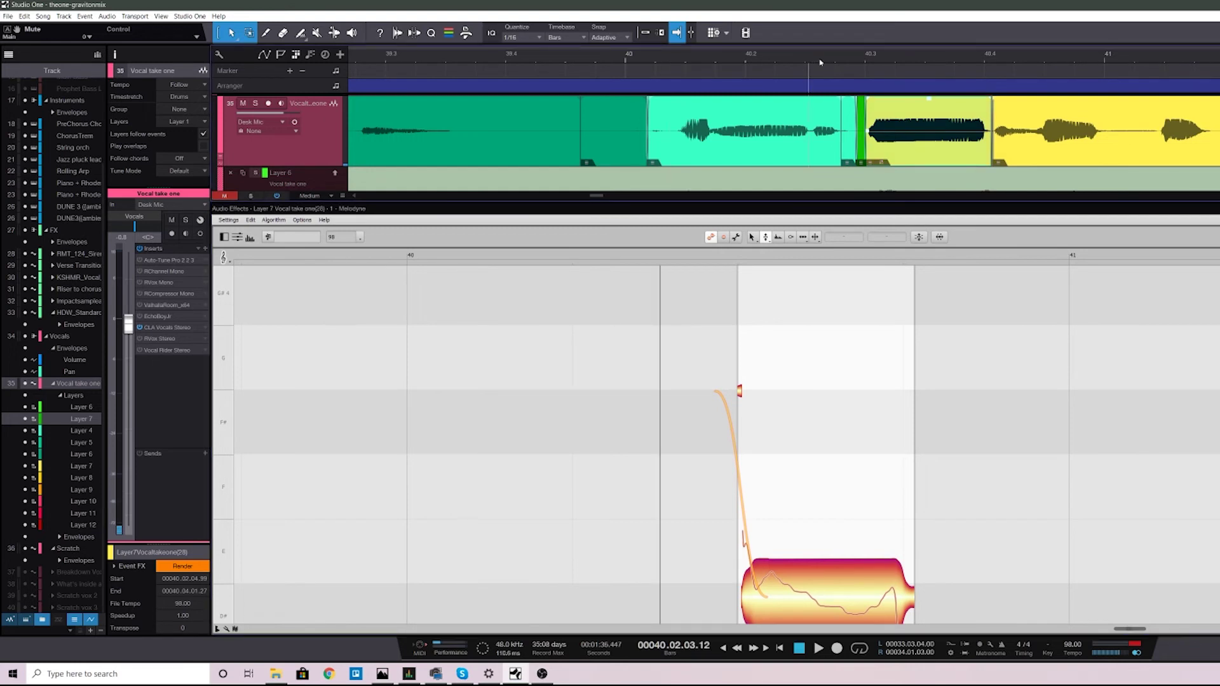
Try different pitch offsets on the long note with the Pitch Tool, down to D#4 +7 ct and back up to +34 ct
{"action": "scroll", "coordinate": [928, 468], "scroll_direction": "down", "scroll_amount": 1}
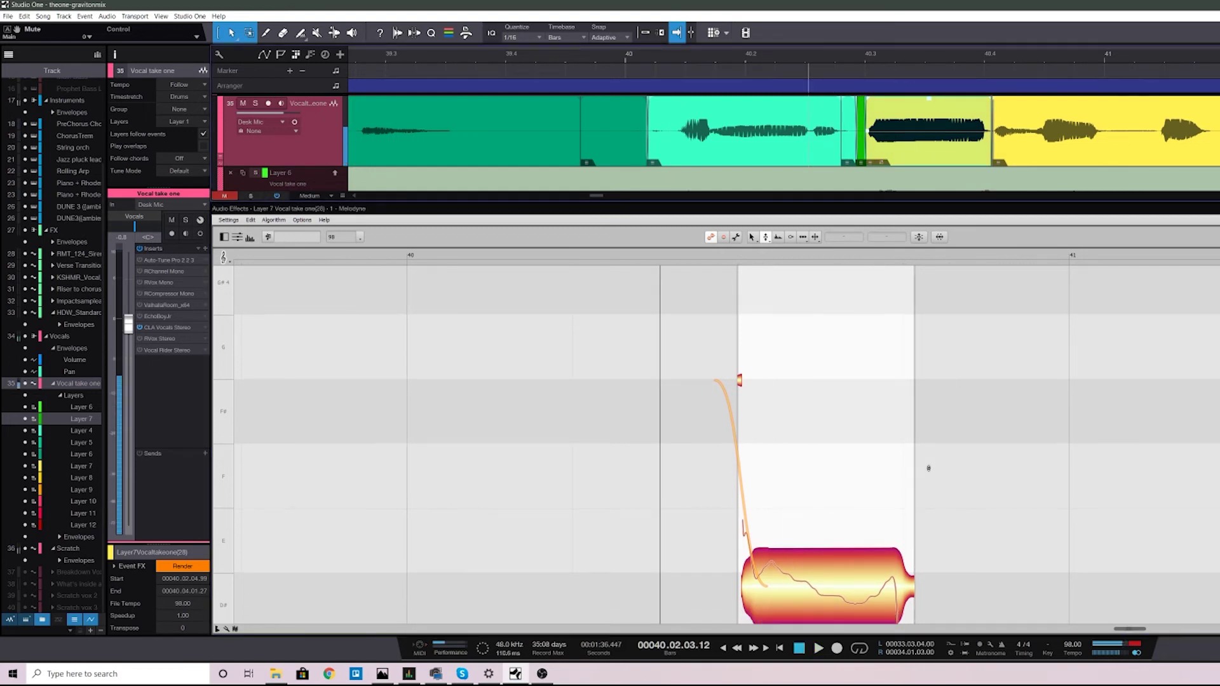
{"action": "scroll", "coordinate": [928, 468], "scroll_direction": "down", "scroll_amount": 4}
{"action": "left_click", "coordinate": [850, 537]}
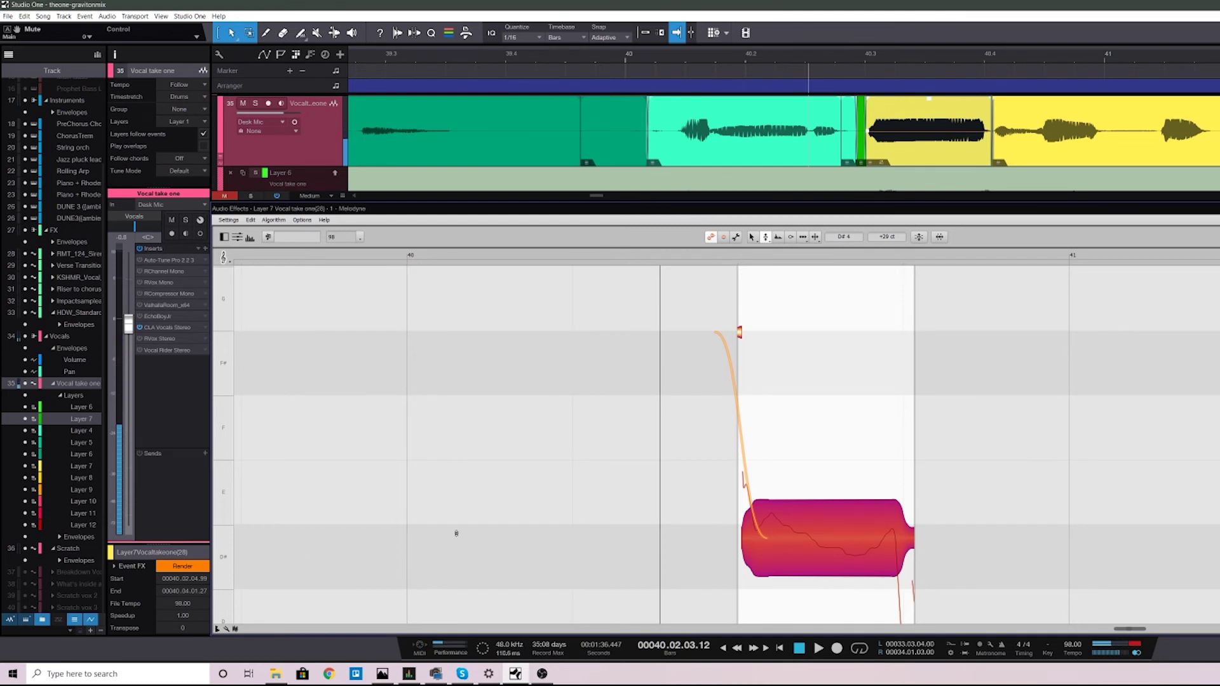
{"action": "left_click_drag", "start_coordinate": [818, 531], "coordinate": [805, 562]}
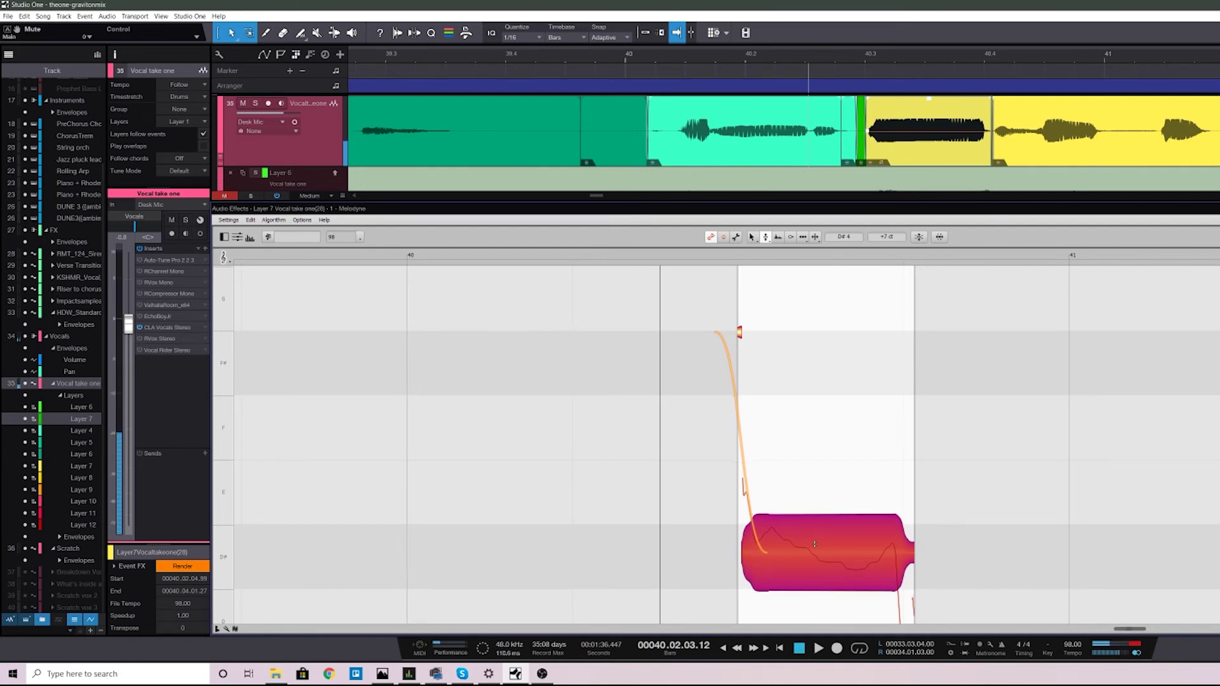
{"action": "right_click", "coordinate": [788, 535]}
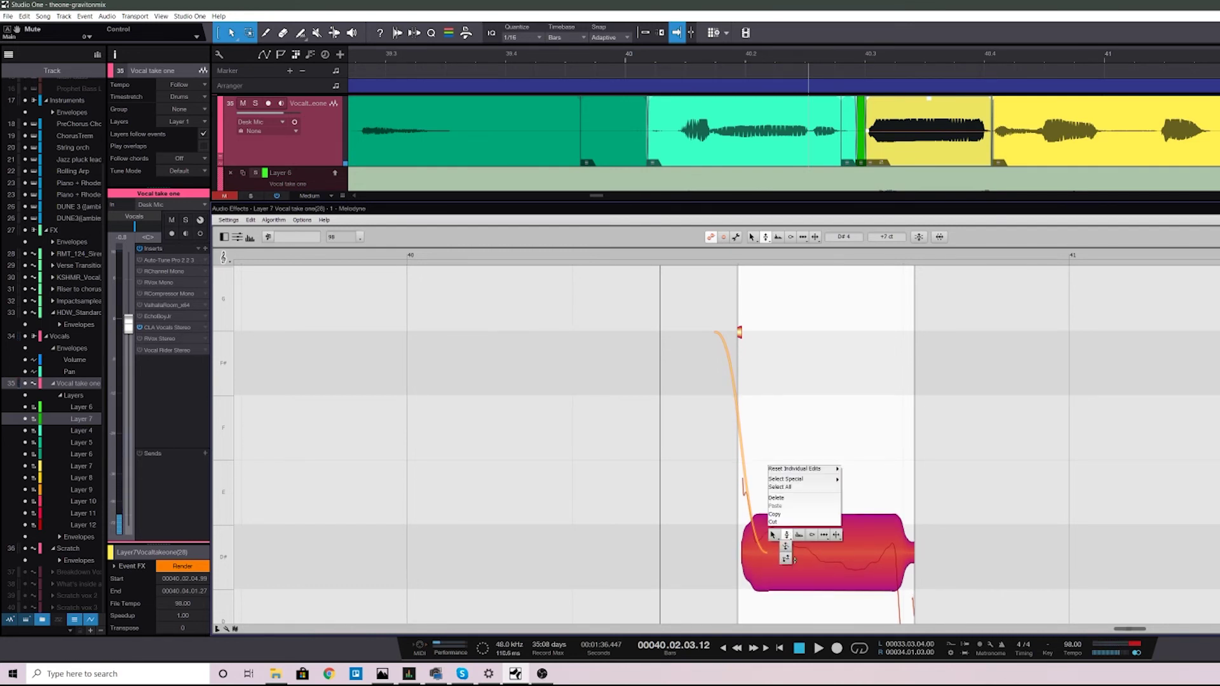
{"action": "left_click", "coordinate": [787, 547]}
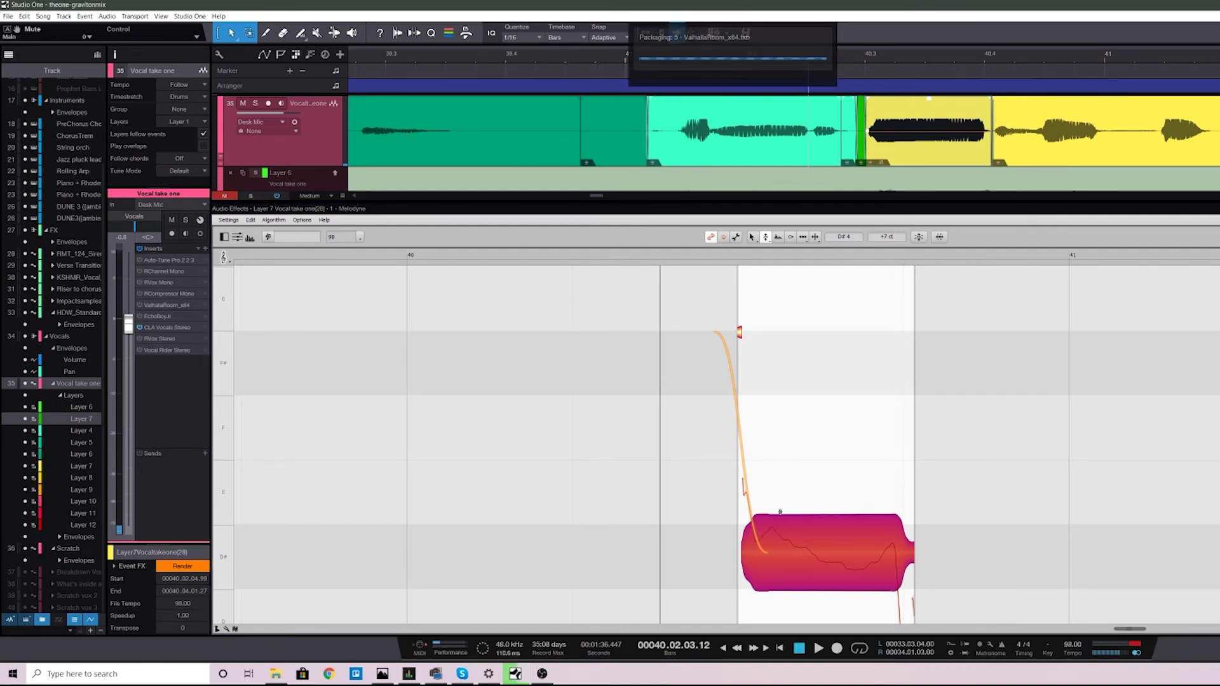
{"action": "left_click_drag", "start_coordinate": [839, 555], "coordinate": [792, 534]}
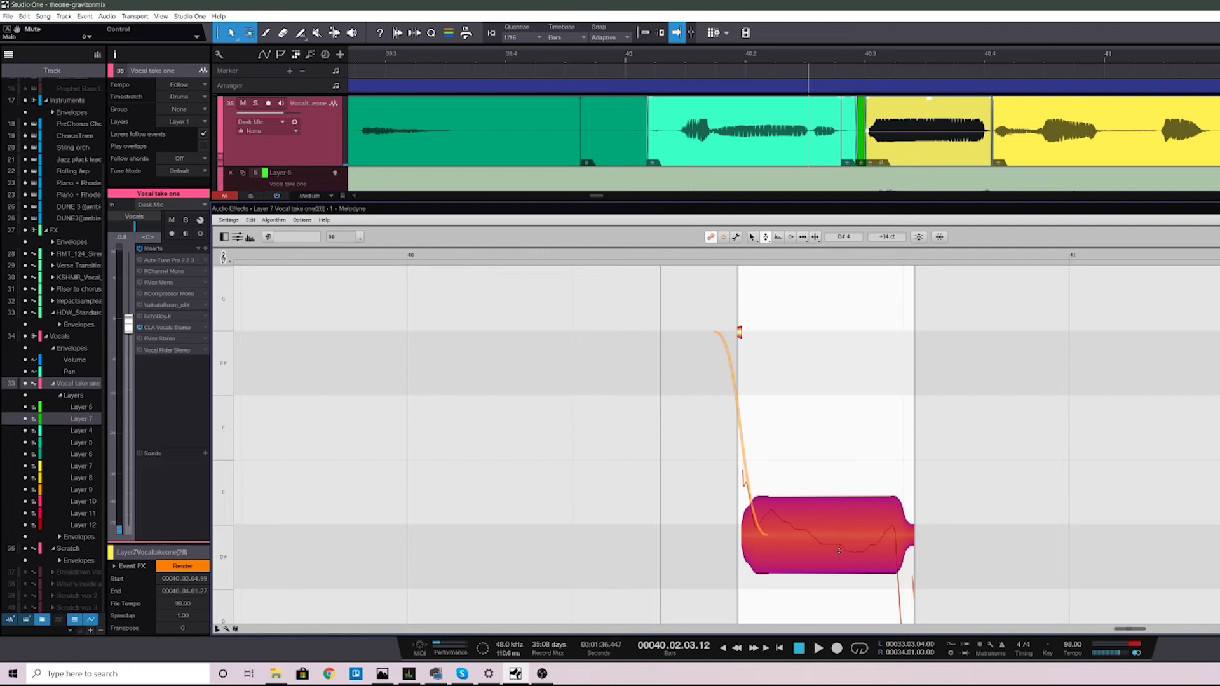
Flatten the long note's pitch curve by strongly reducing its modulation with the Pitch Modulation Tool
{"action": "right_click", "coordinate": [807, 526]}
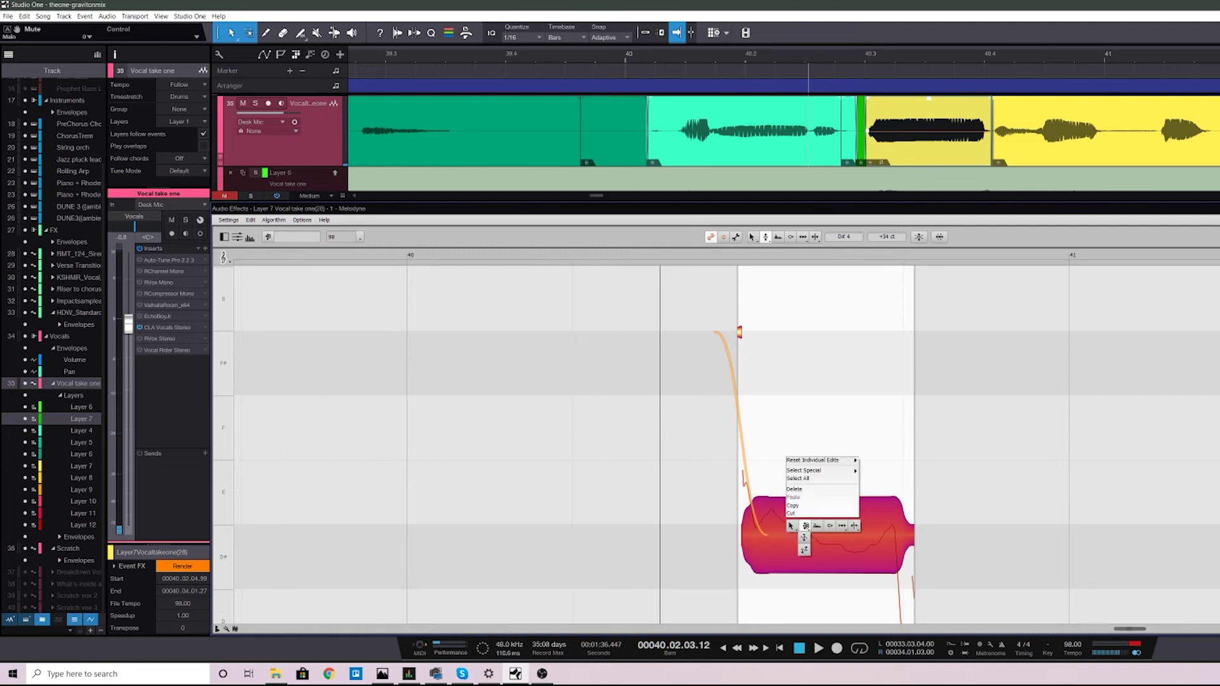
{"action": "left_click", "coordinate": [804, 549]}
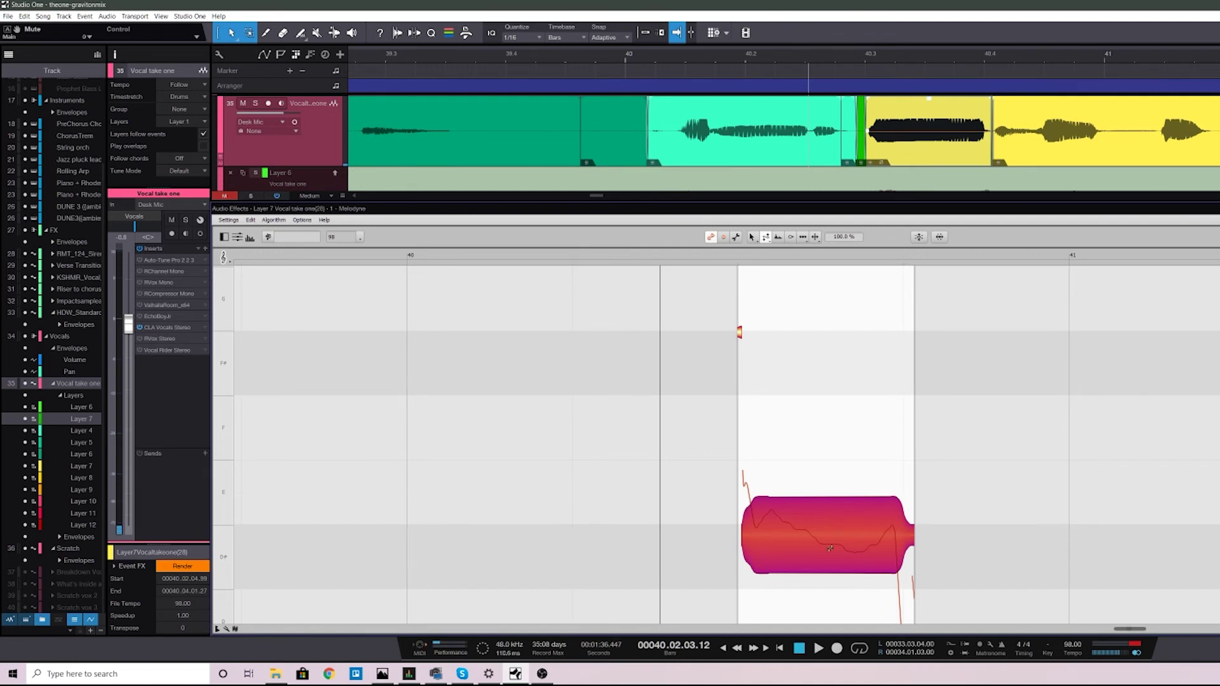
{"action": "right_click", "coordinate": [826, 504]}
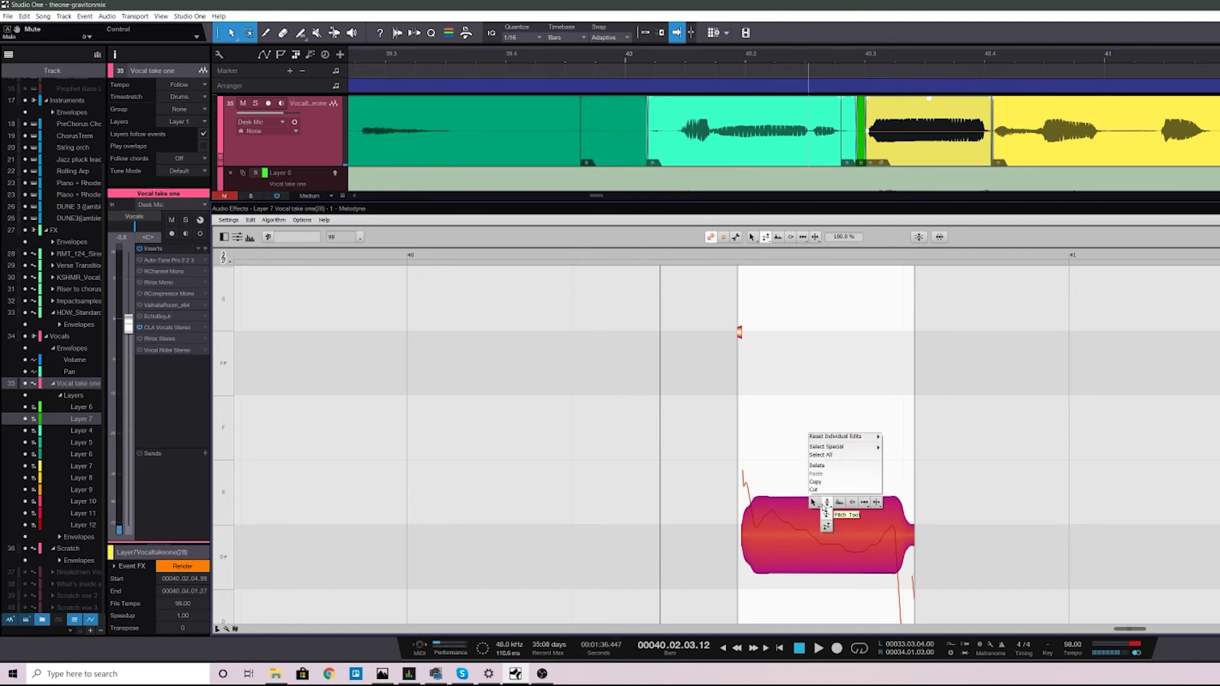
{"action": "left_click", "coordinate": [828, 505]}
{"action": "right_click", "coordinate": [814, 534]}
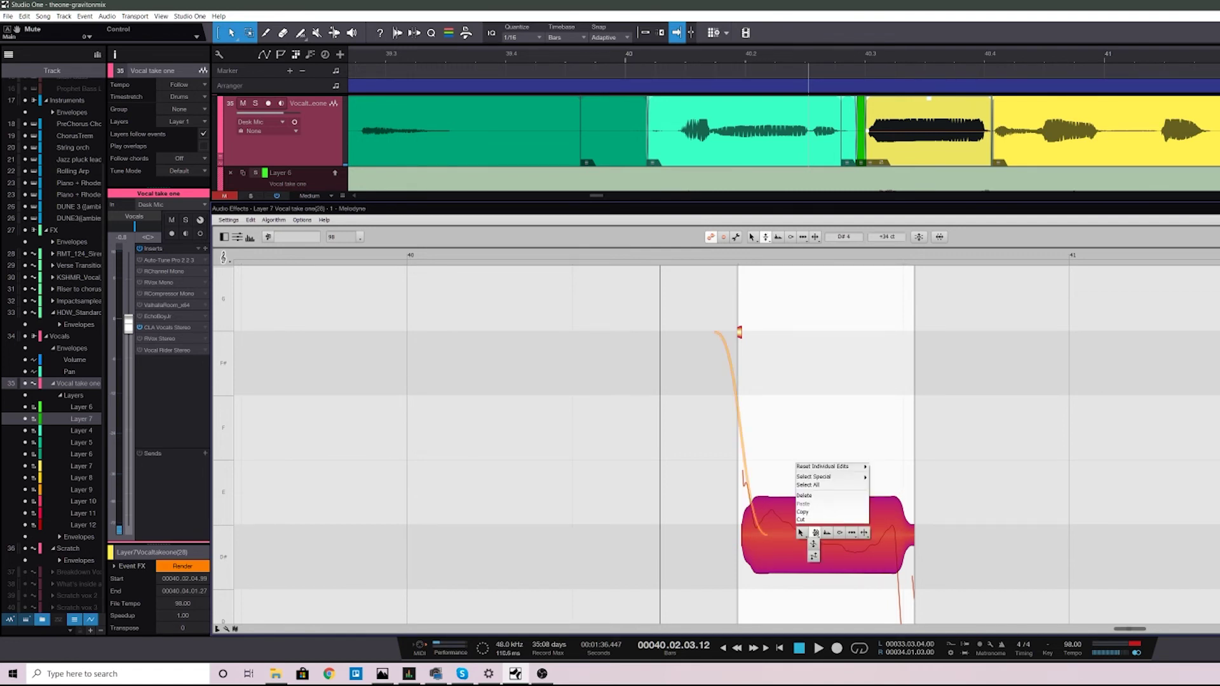
{"action": "left_click", "coordinate": [815, 557]}
{"action": "left_click_drag", "start_coordinate": [814, 558], "coordinate": [805, 654]}
Lower the long note's pitch to about D#4 +8 ct with the Pitch Tool and play the result
{"action": "right_click", "coordinate": [816, 538]}
{"action": "left_click", "coordinate": [817, 541]}
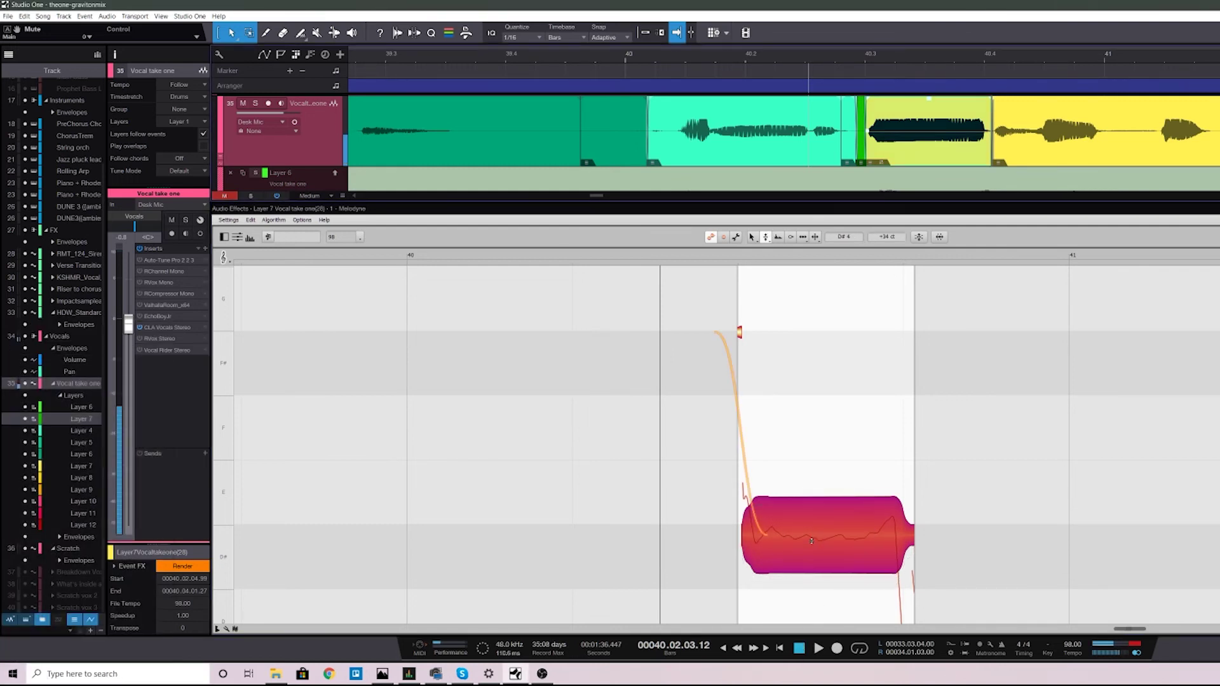
{"action": "left_click_drag", "start_coordinate": [817, 545], "coordinate": [807, 558]}
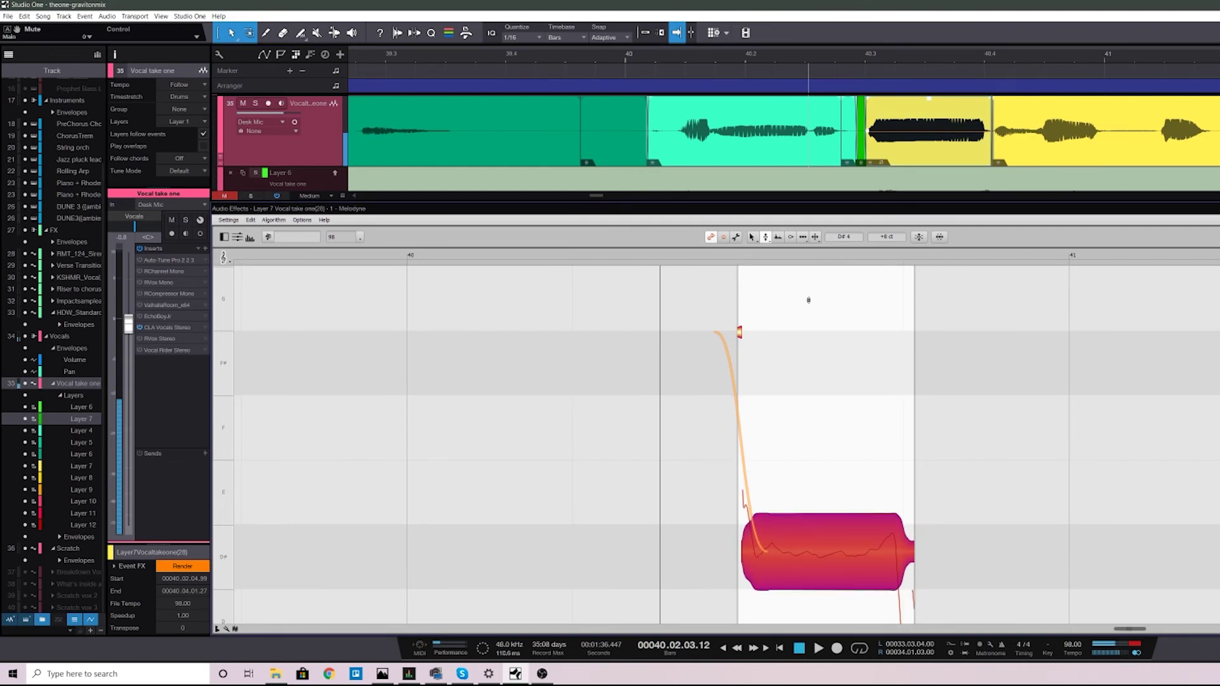
{"action": "key", "text": "space"}
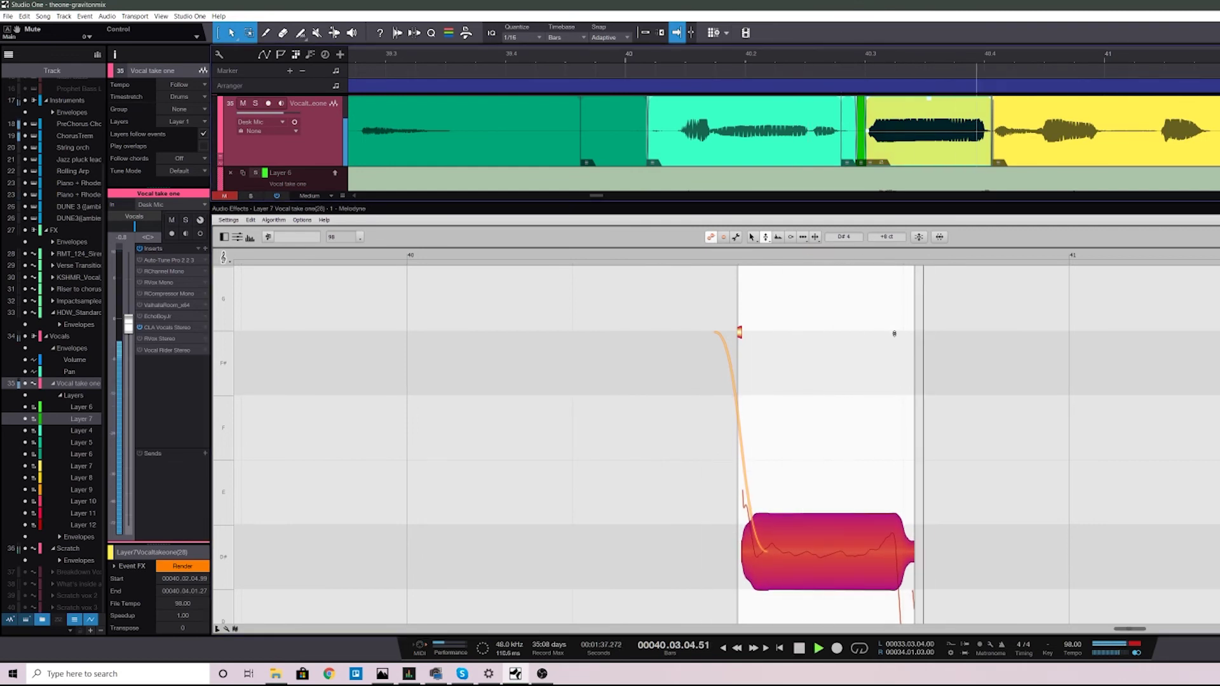
Restore part of the long note's natural pitch variation with the Pitch Modulation Tool and play it from 40.02.04.21
{"action": "right_click", "coordinate": [842, 569]}
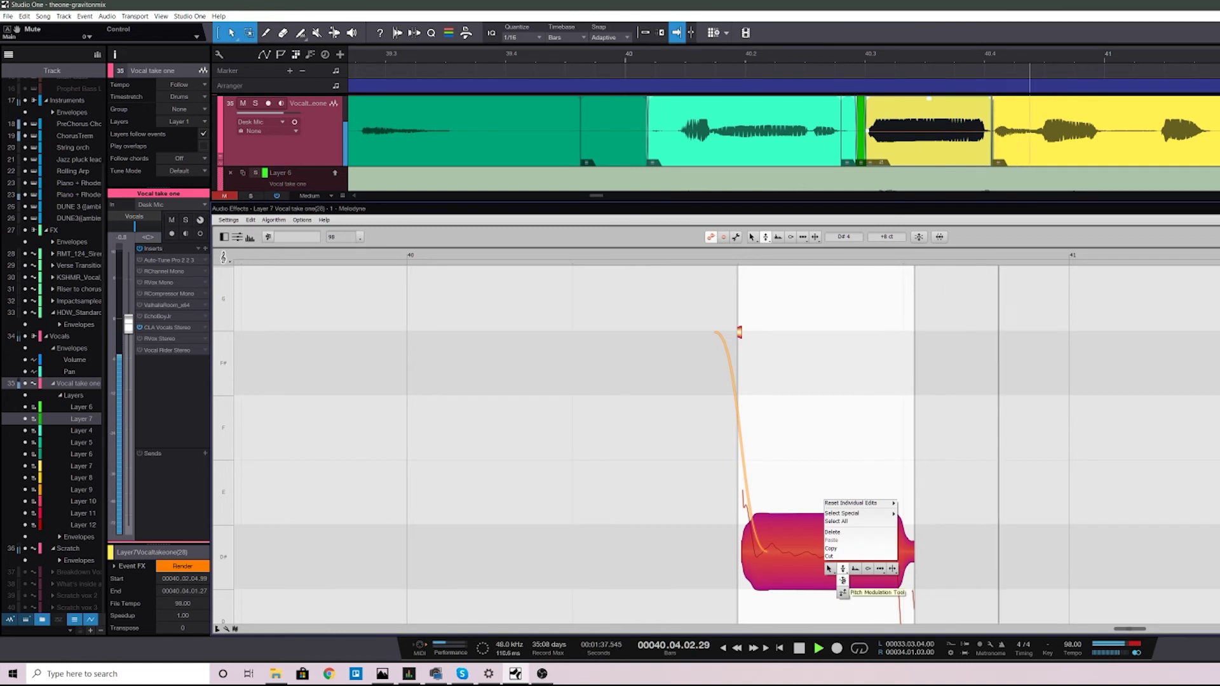
{"action": "left_click", "coordinate": [842, 581]}
{"action": "key", "text": "space"}
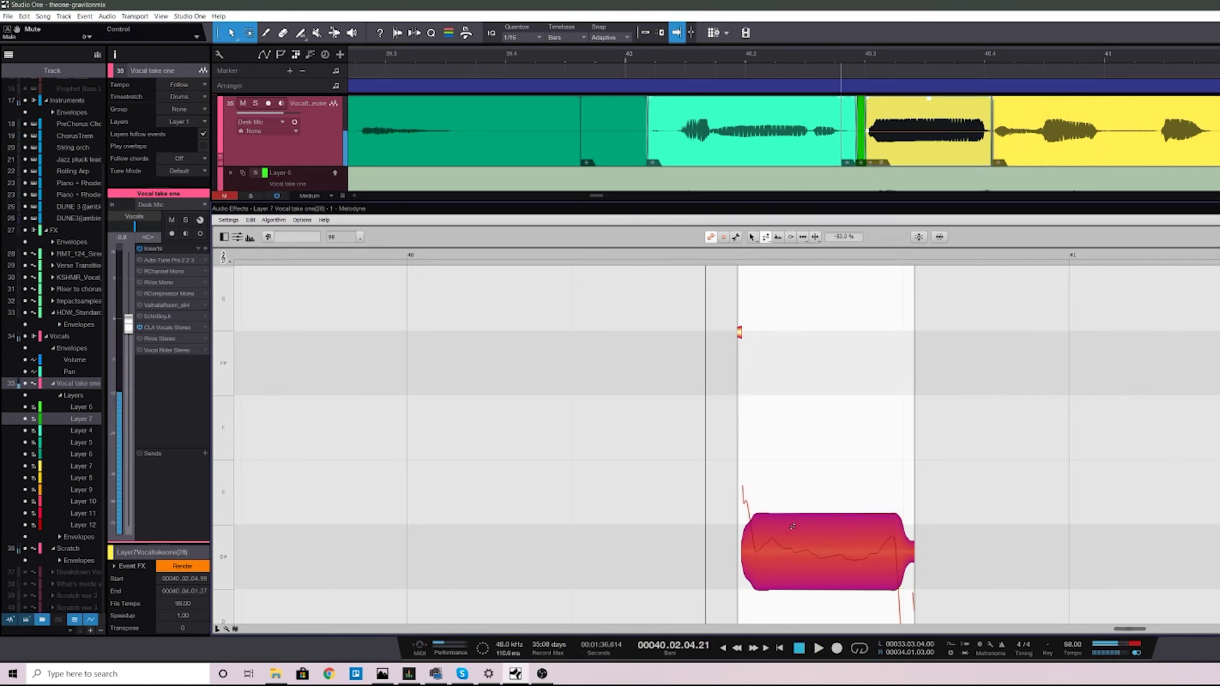
{"action": "key", "text": "space"}
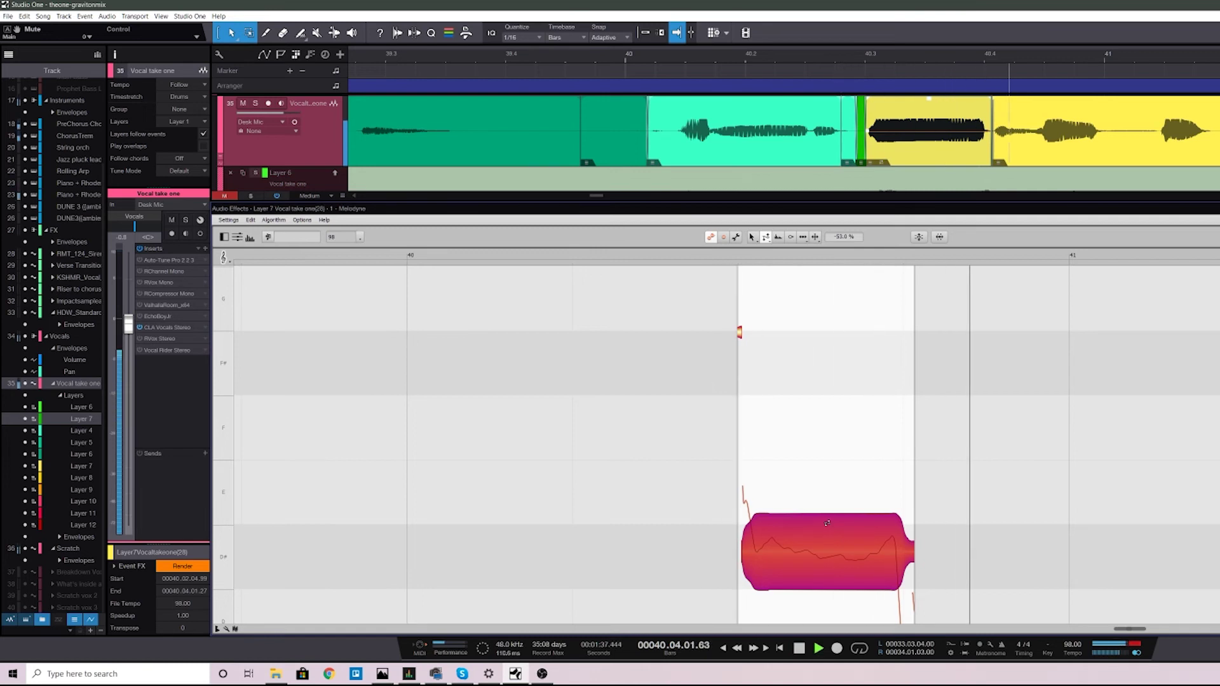
{"action": "key", "text": "space"}
Increase the long note's pitch modulation a little further for a more natural curve and play the transition again
{"action": "right_click", "coordinate": [790, 553]}
{"action": "left_click", "coordinate": [790, 552]}
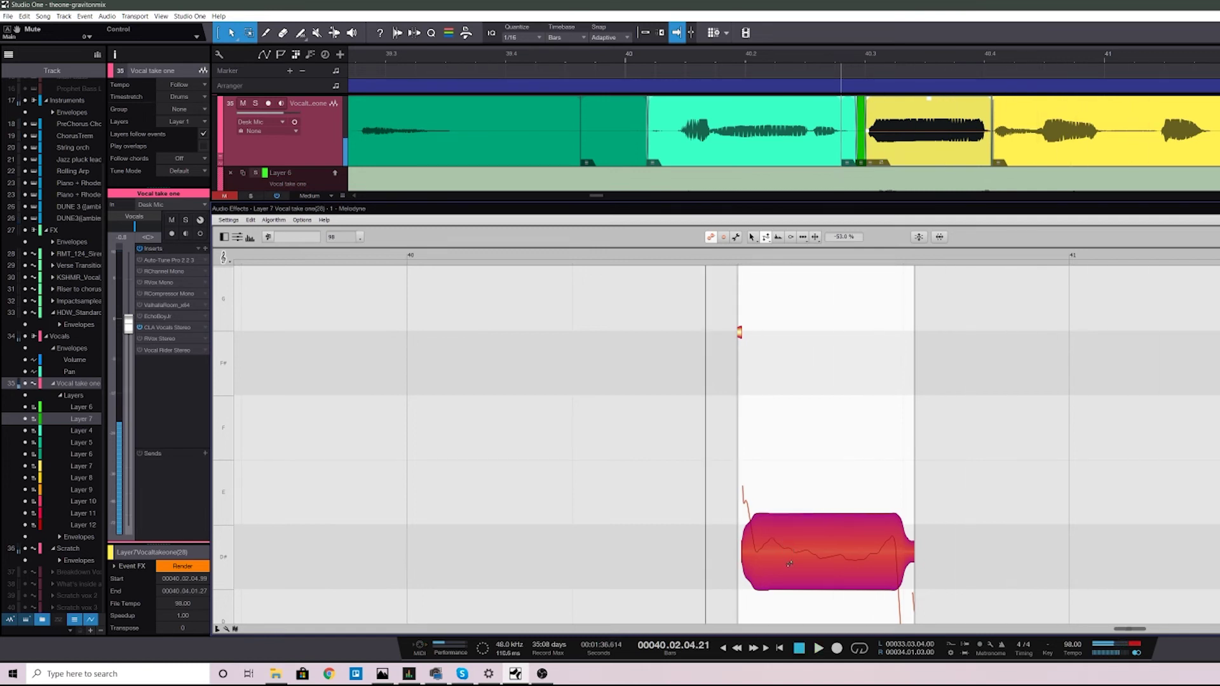
{"action": "left_click_drag", "start_coordinate": [790, 550], "coordinate": [789, 529]}
{"action": "key", "text": "space"}
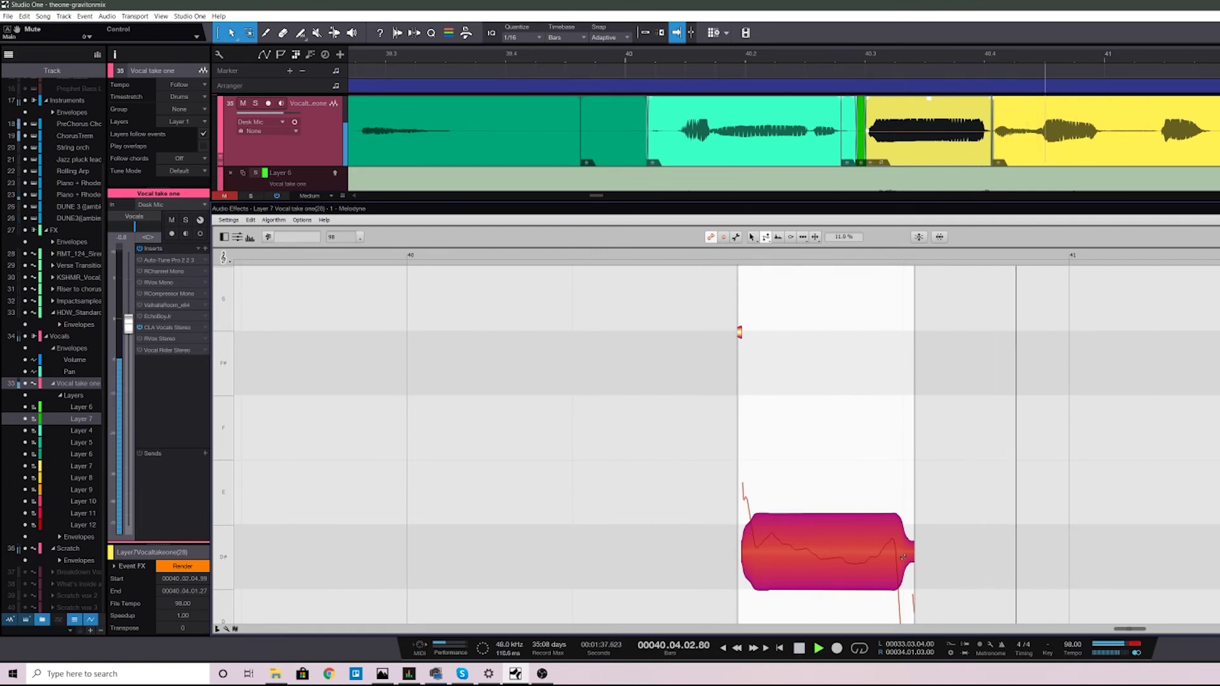
{"action": "key", "text": "space"}
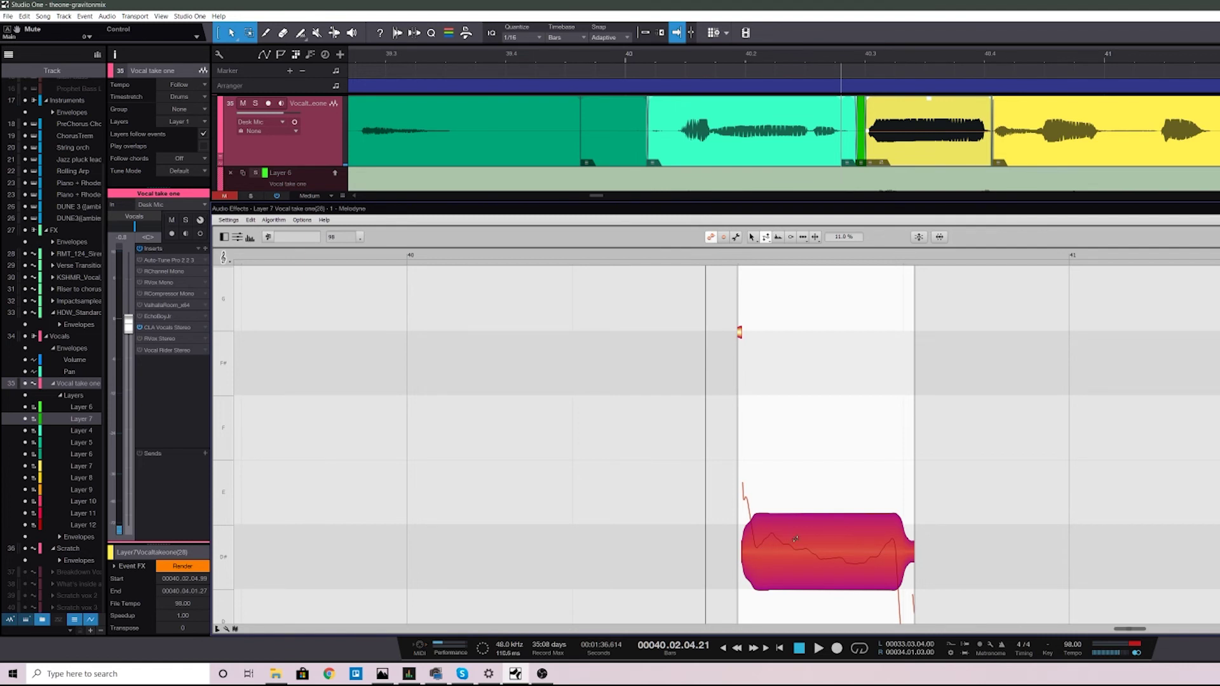
Fine-tune the long note's pitch to D#4 +10 ct with the Pitch Tool
{"action": "right_click", "coordinate": [835, 551]}
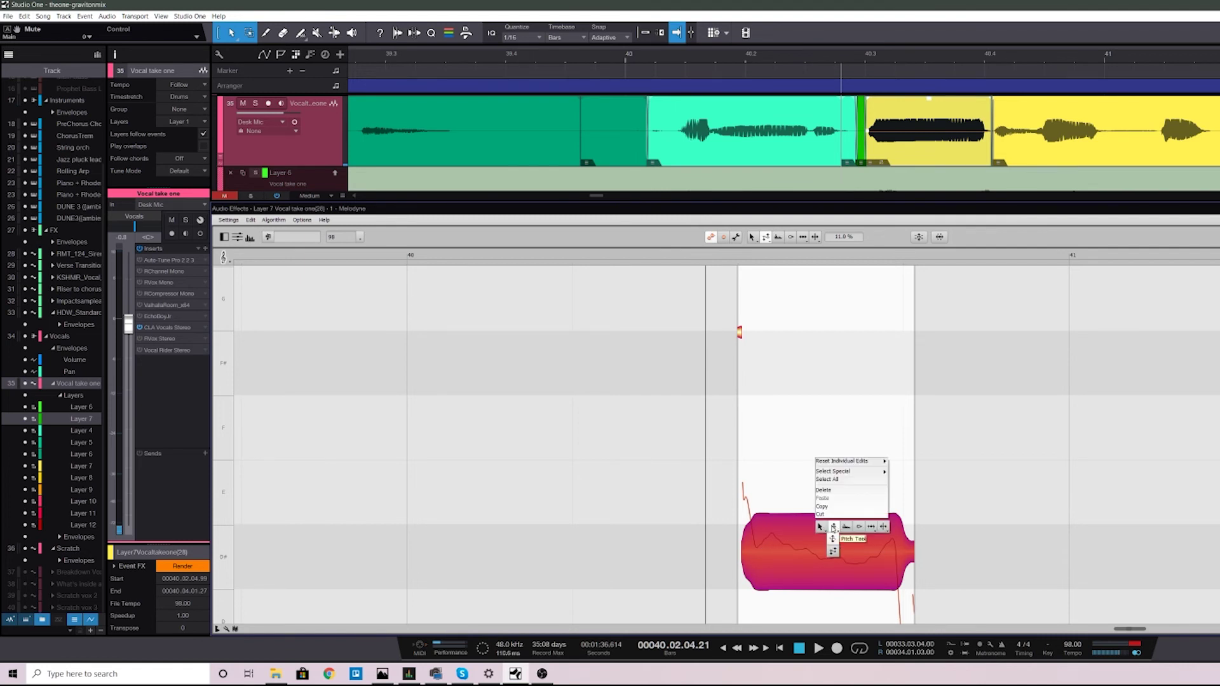
{"action": "left_click", "coordinate": [830, 528]}
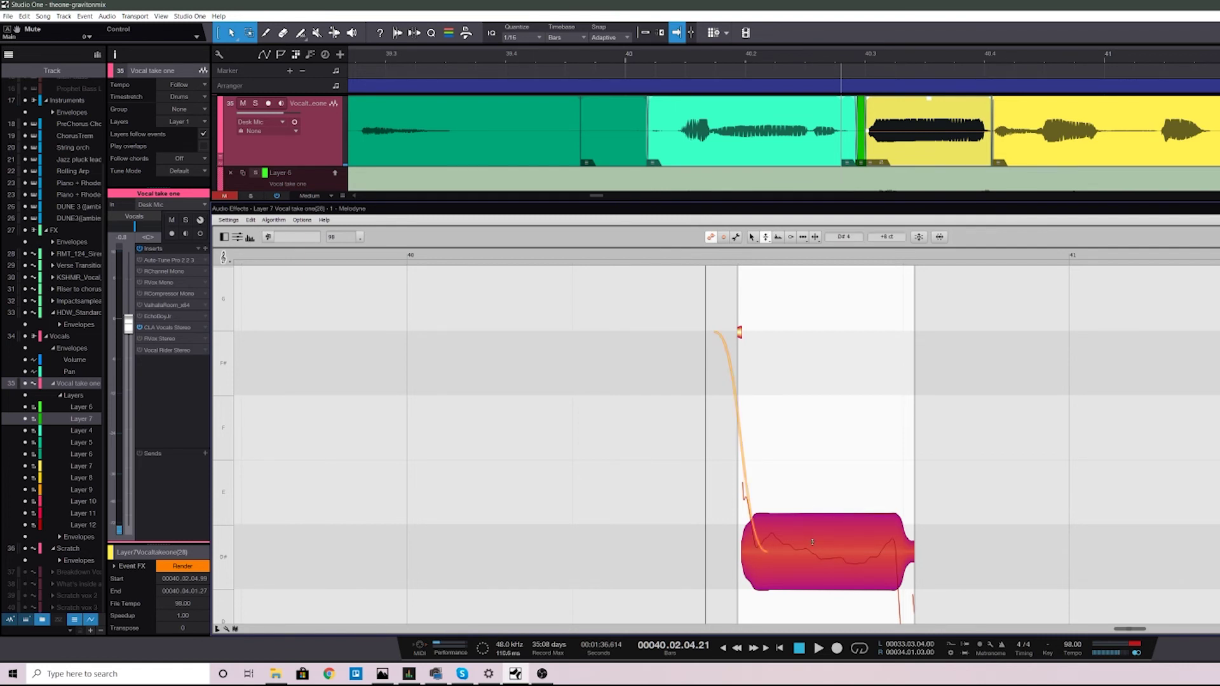
{"action": "left_click_drag", "start_coordinate": [806, 564], "coordinate": [790, 550]}
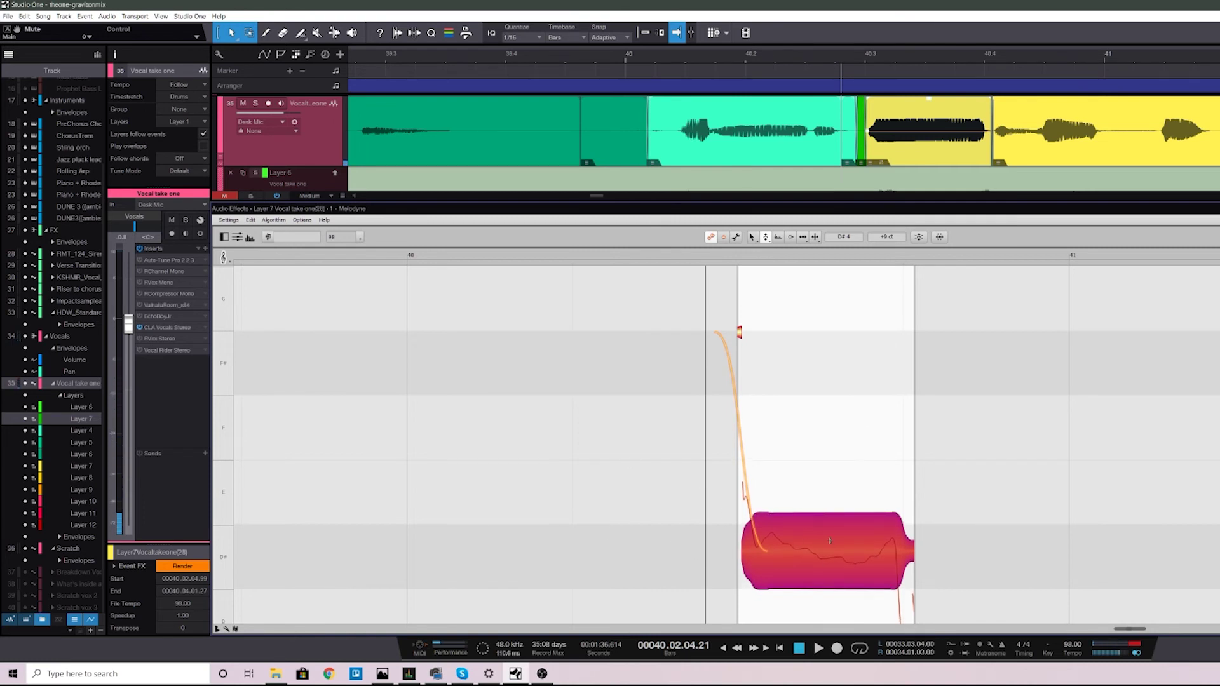
{"action": "left_click_drag", "start_coordinate": [830, 541], "coordinate": [829, 541]}
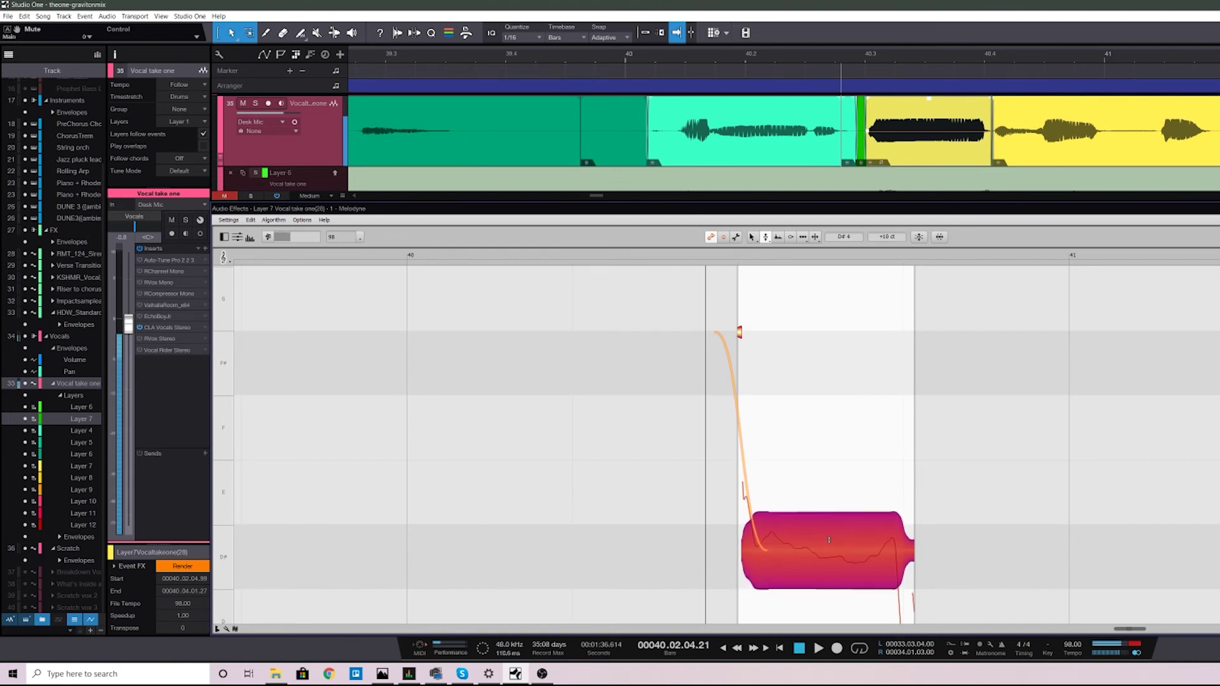
Play the long note from 40.02.04.63, reduce its pitch drift with the Pitch Drift Tool and play it again
{"action": "left_click", "coordinate": [724, 256]}
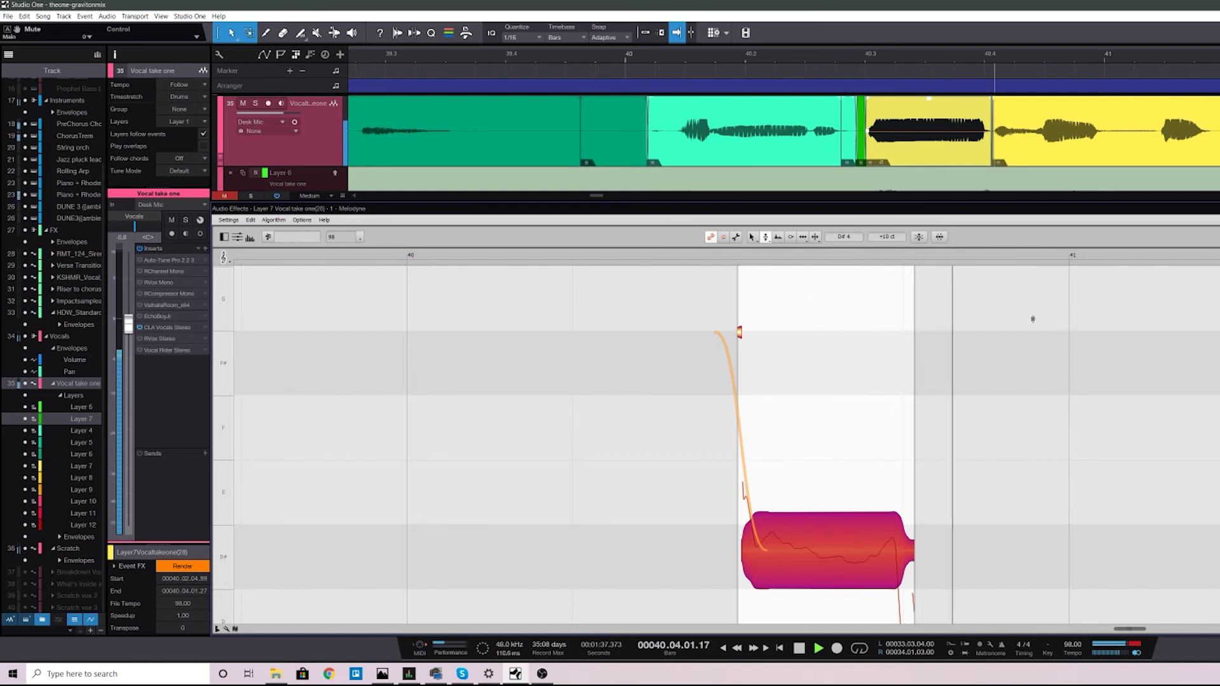
{"action": "key", "text": "space"}
{"action": "right_click", "coordinate": [884, 554]}
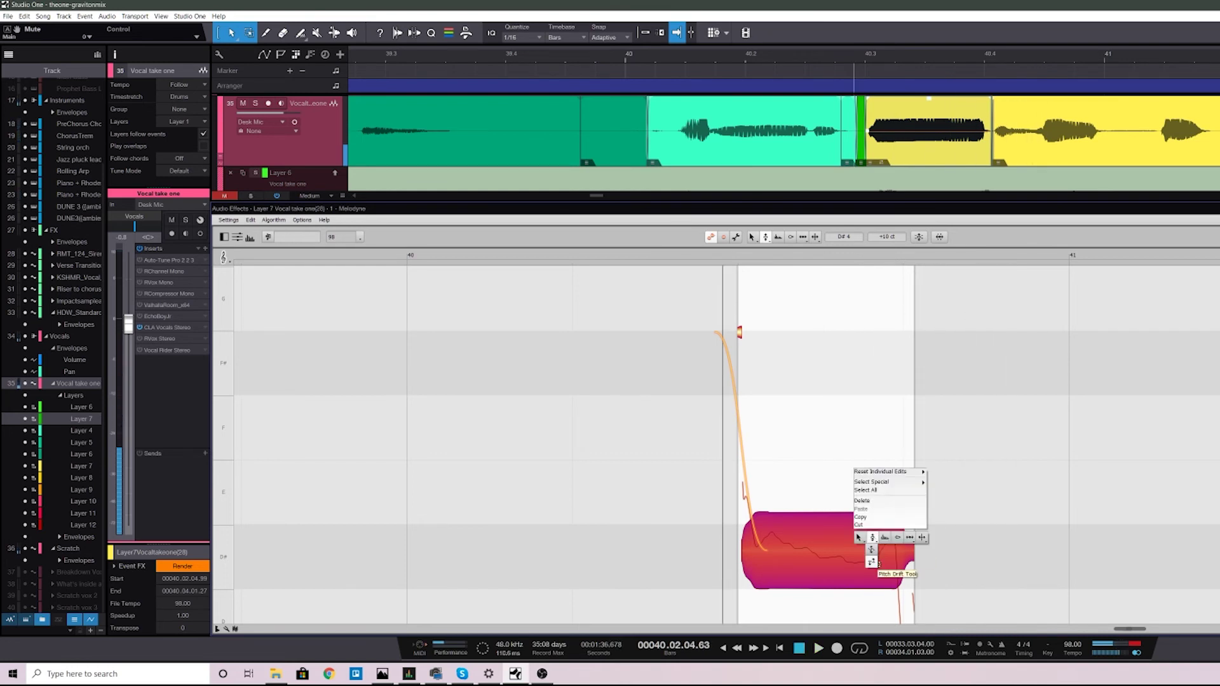
{"action": "left_click", "coordinate": [877, 563]}
{"action": "right_click", "coordinate": [835, 550]}
{"action": "left_click", "coordinate": [835, 546]}
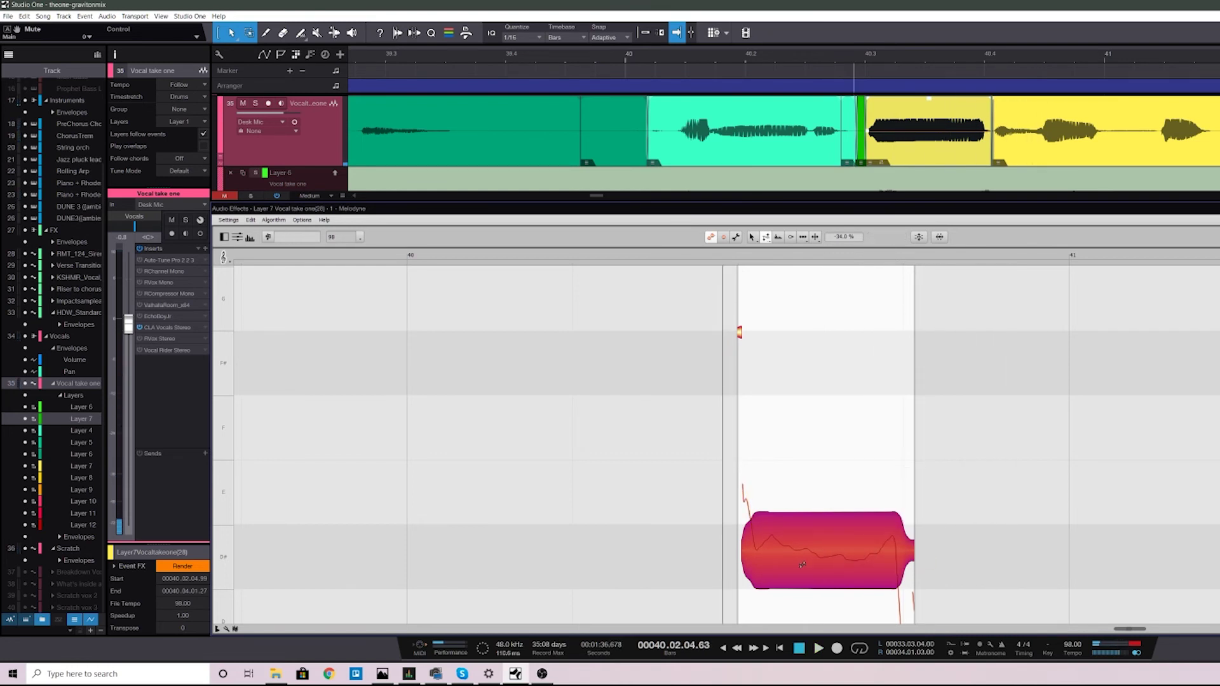
{"action": "key", "text": "space"}
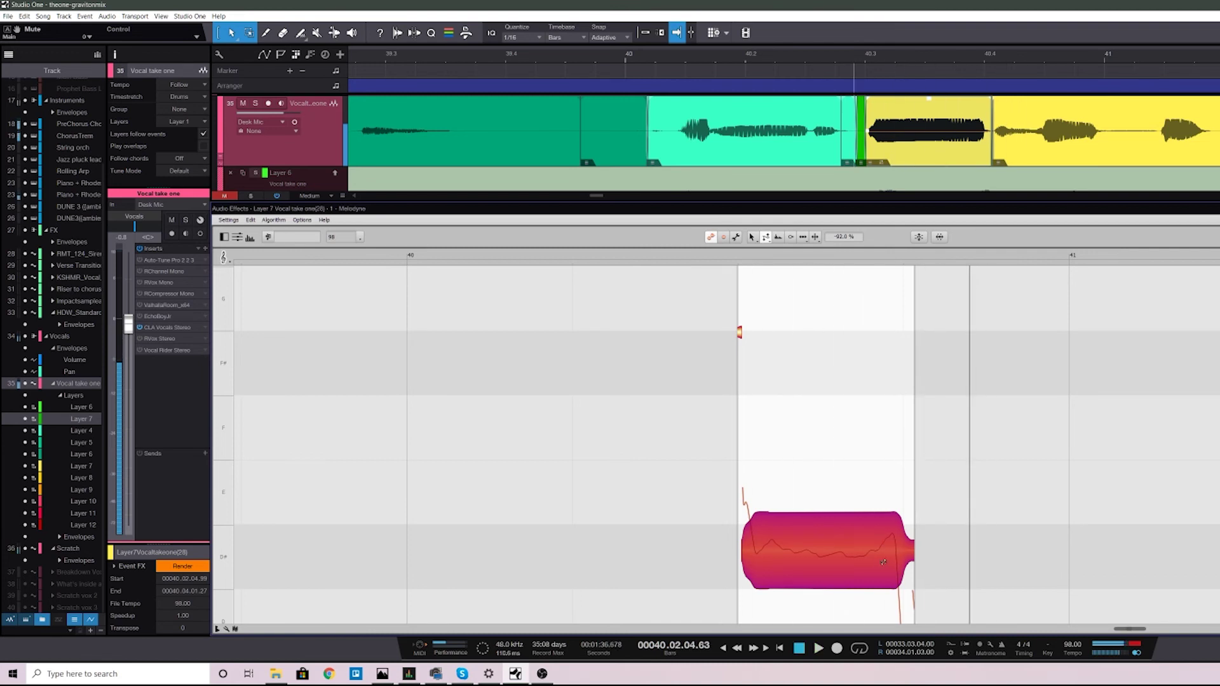
{"action": "key", "text": "space"}
Split the long note near its end with the Note Separation Tool
{"action": "right_click", "coordinate": [912, 527]}
{"action": "left_click", "coordinate": [923, 526]}
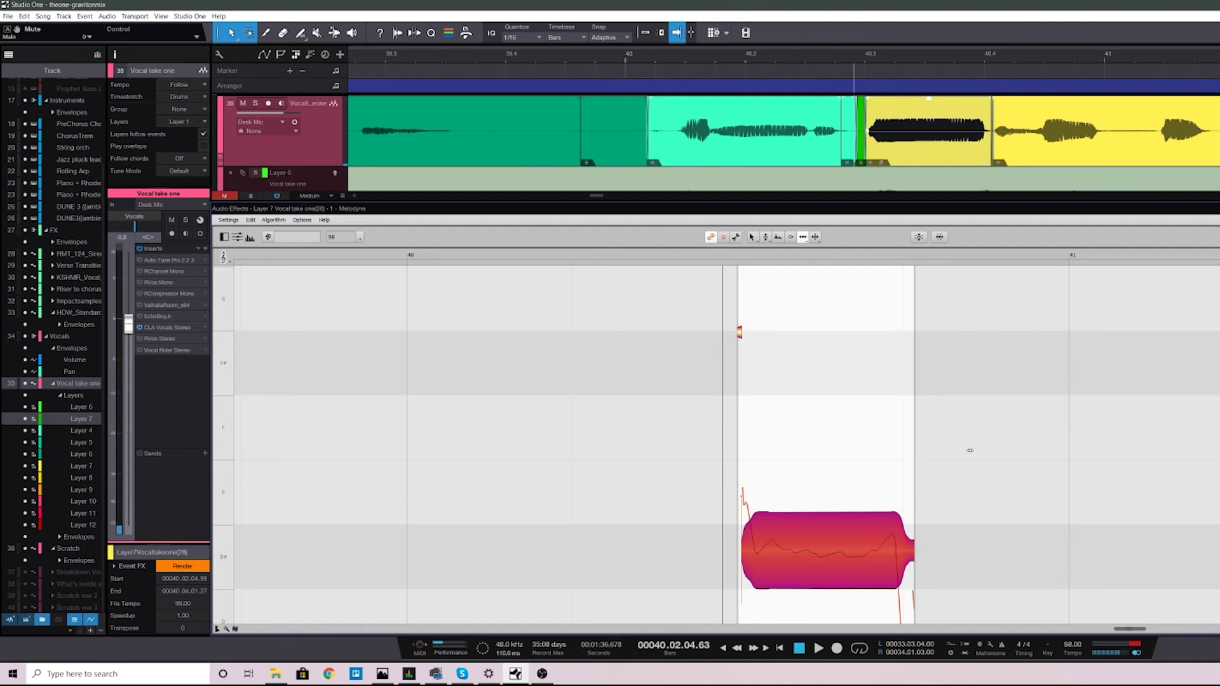
{"action": "right_click", "coordinate": [890, 544]}
{"action": "left_click", "coordinate": [877, 550]}
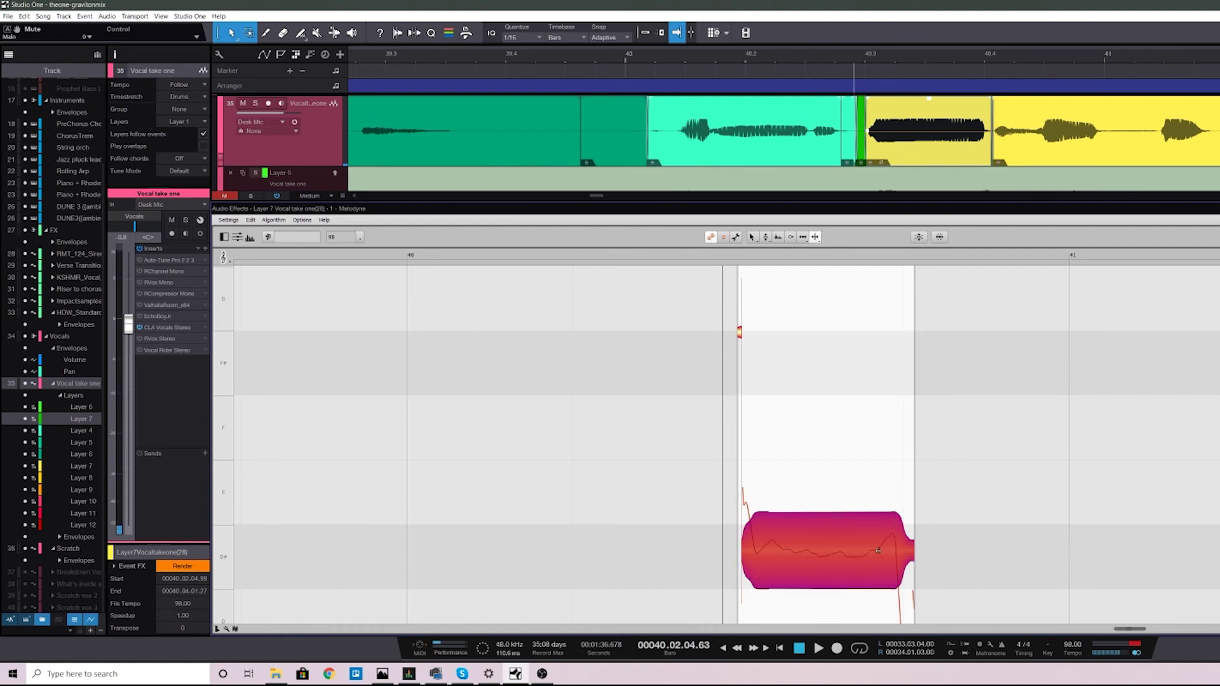
{"action": "double_click", "coordinate": [876, 550]}
Lower the pitch of the long note's separated tail slightly with the Pitch Tool and play the result from 40.02.04.67
{"action": "right_click", "coordinate": [903, 555]}
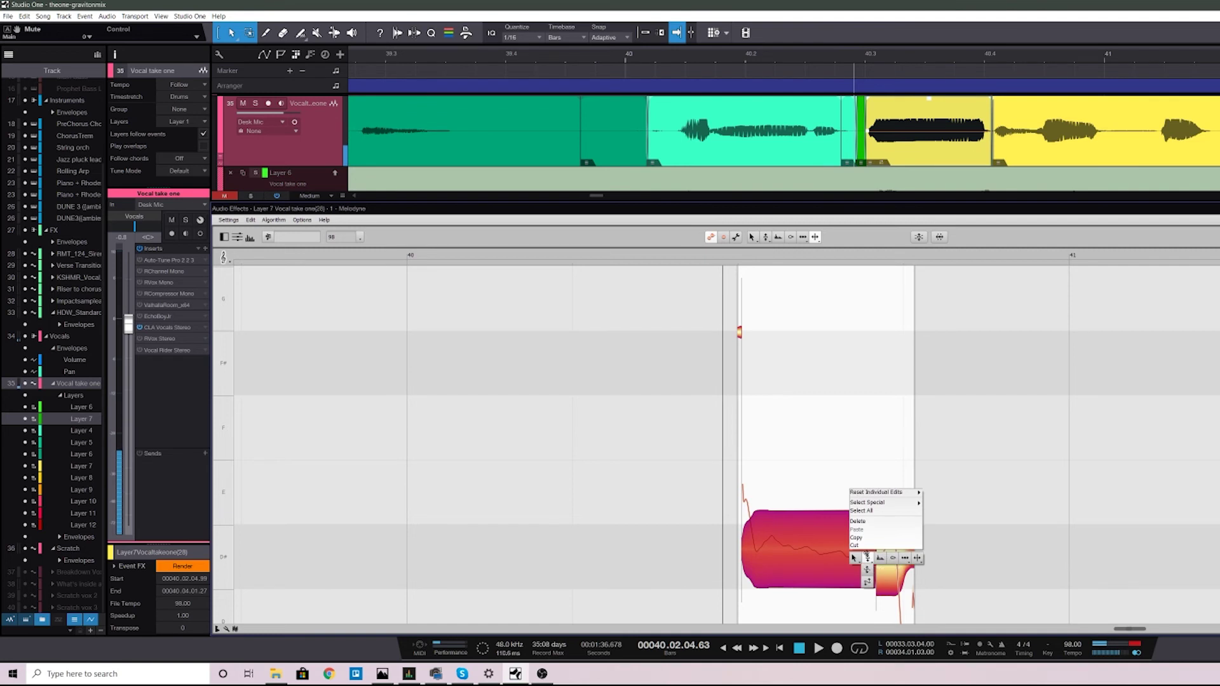
{"action": "left_click", "coordinate": [867, 558]}
{"action": "left_click", "coordinate": [895, 559]}
{"action": "key", "text": "super"}
{"action": "key", "text": "super"}
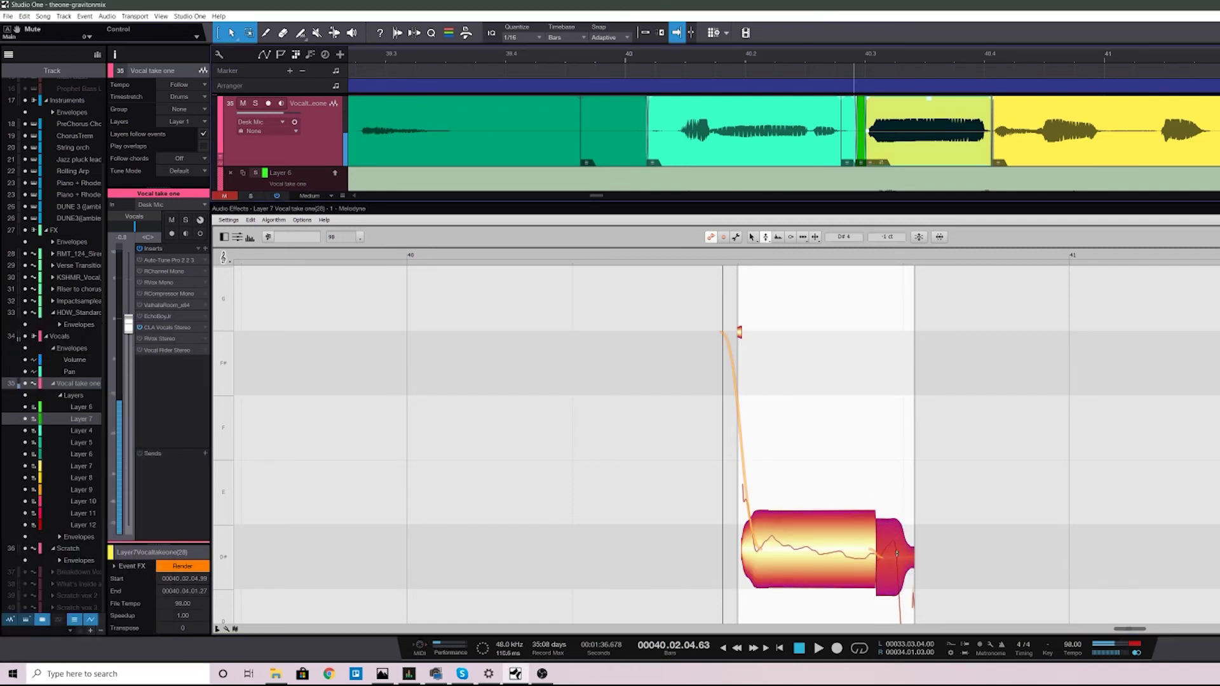
{"action": "left_click", "coordinate": [897, 553]}
{"action": "left_click", "coordinate": [897, 554]}
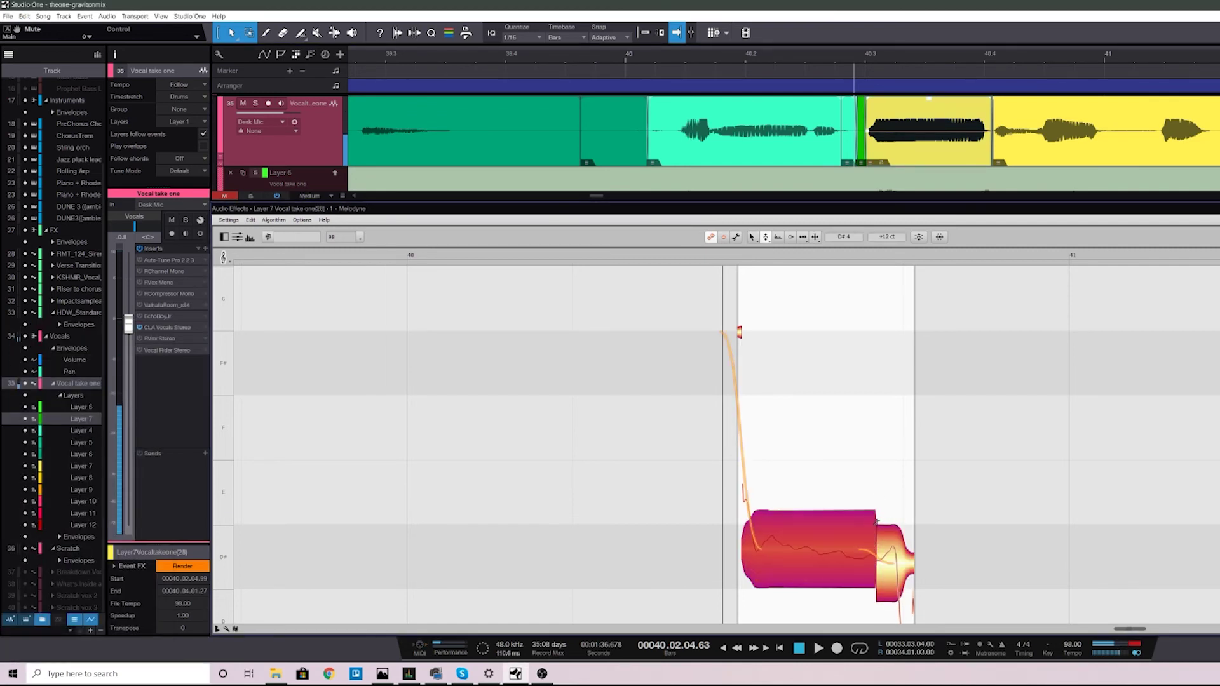
{"action": "left_click", "coordinate": [725, 255]}
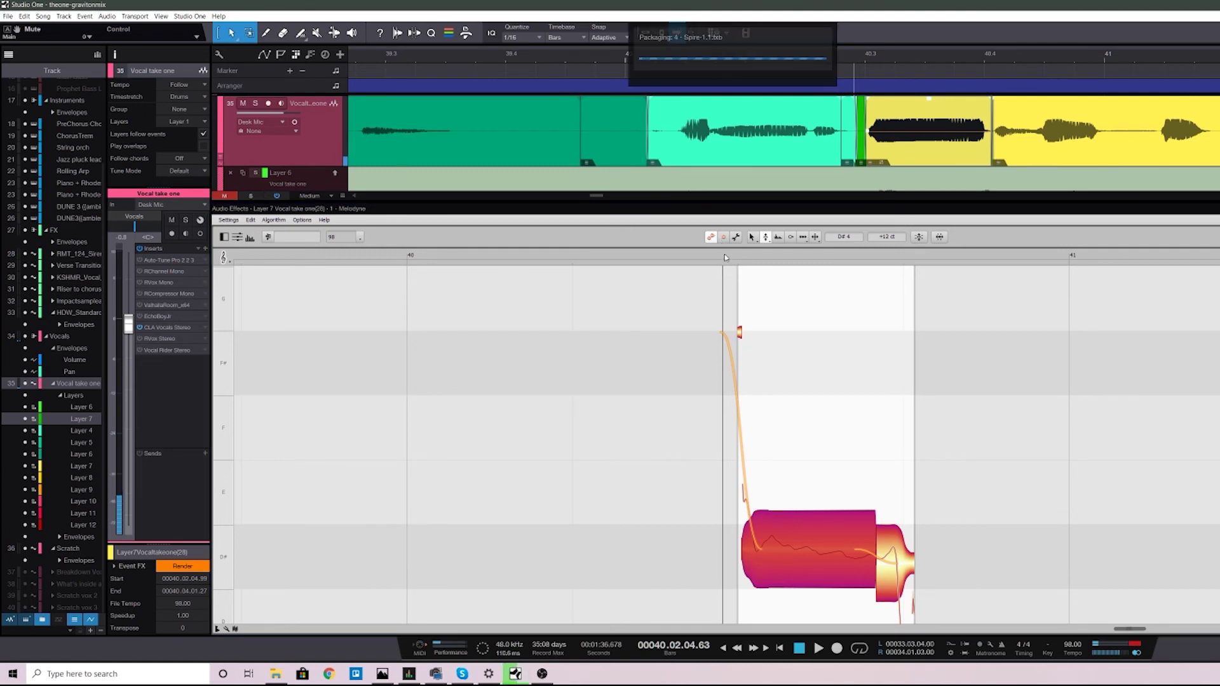
{"action": "key", "text": "space"}
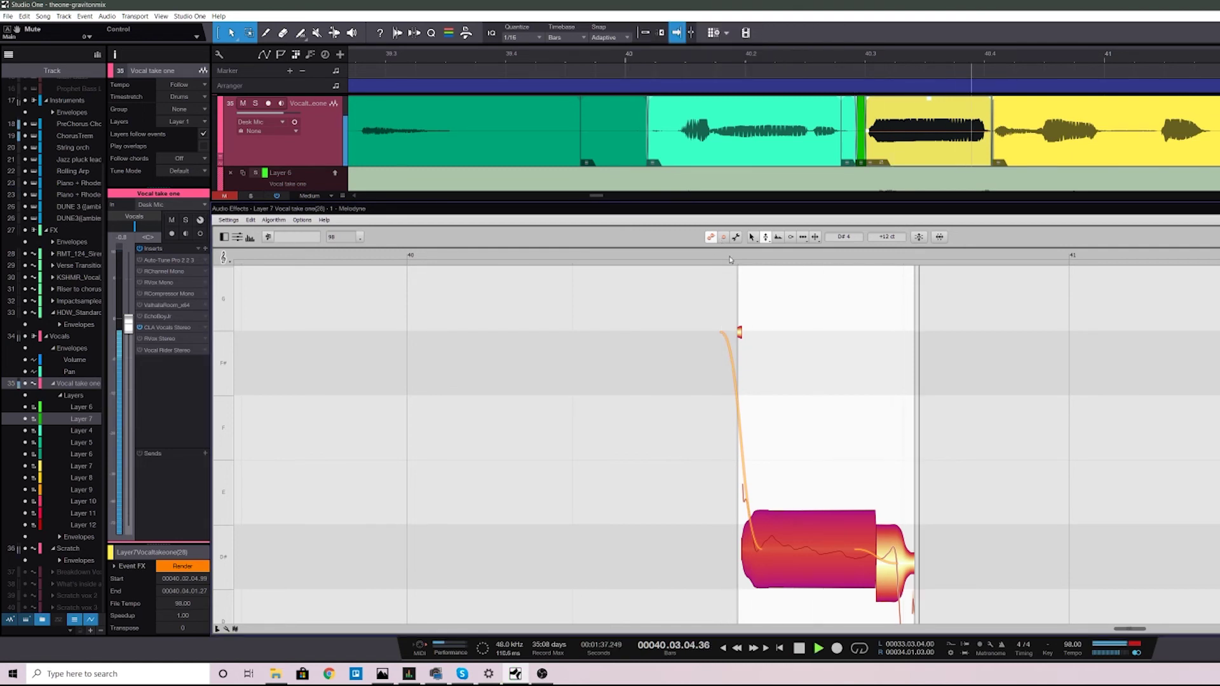
{"action": "key", "text": "space"}
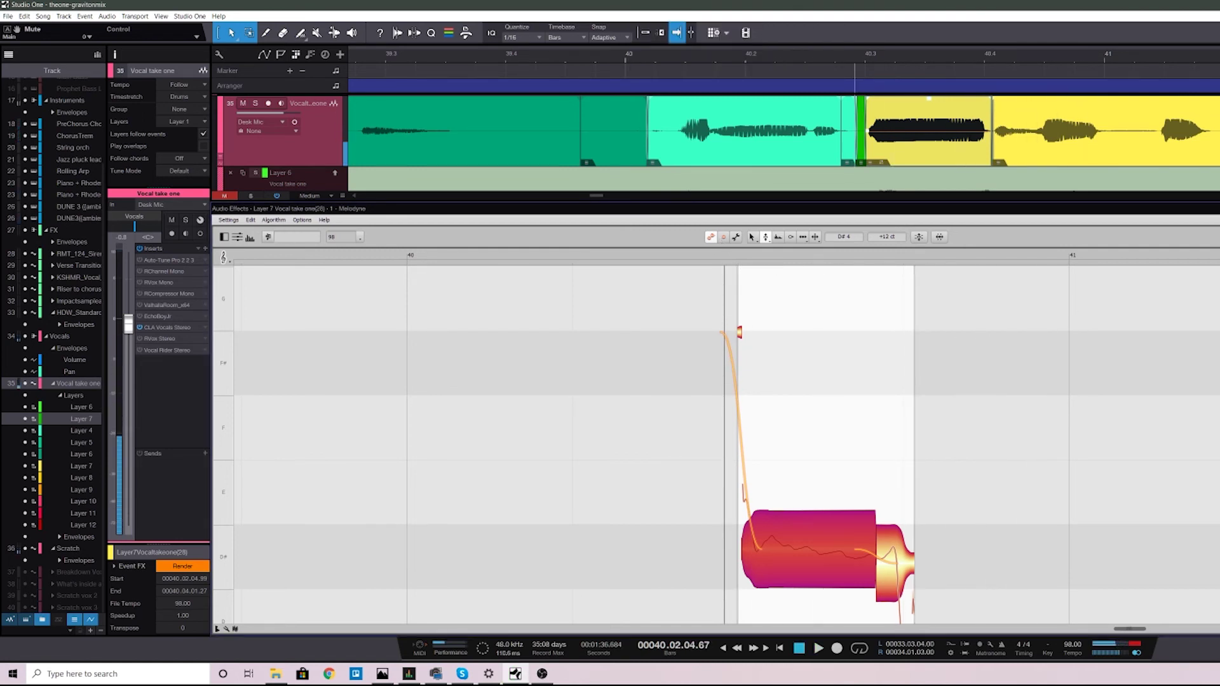
Close the Melodyne editor and comp the long note from the dark green Layer 7, from 40.02.04.81 to 40.04.01.31
{"action": "key", "text": "F2"}
{"action": "scroll", "coordinate": [934, 388], "scroll_direction": "up", "scroll_amount": 3}
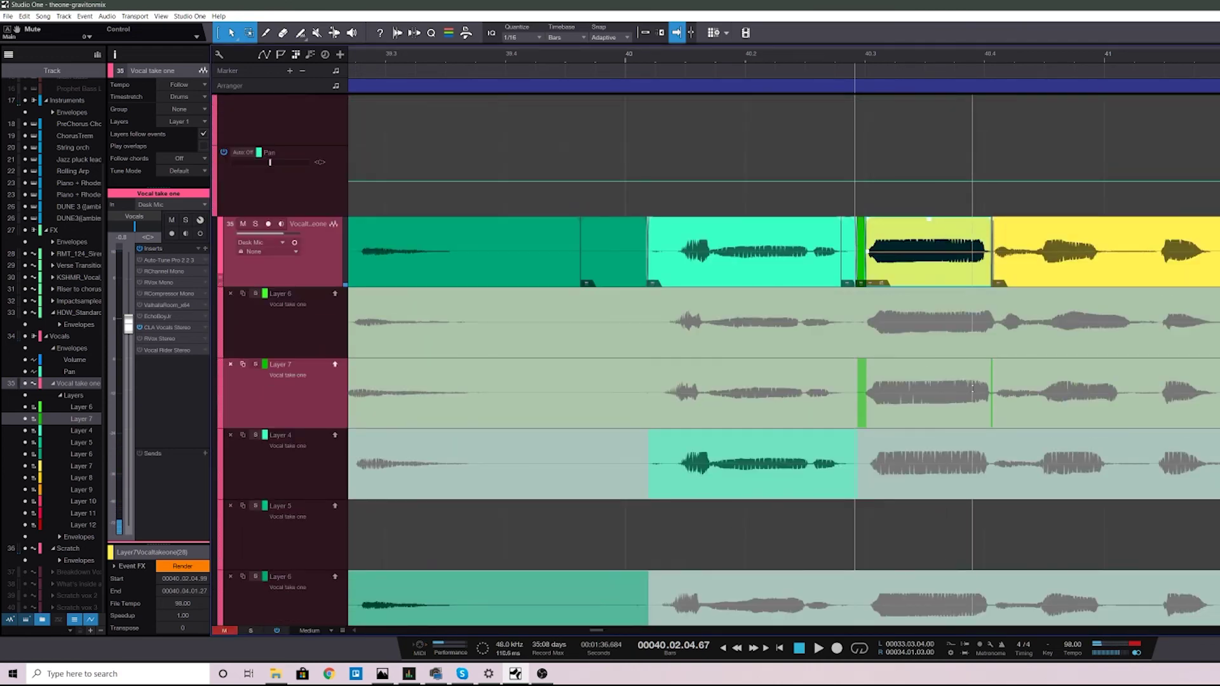
{"action": "scroll", "coordinate": [973, 389], "scroll_direction": "down", "scroll_amount": 2}
{"action": "left_click_drag", "start_coordinate": [857, 322], "coordinate": [993, 319]}
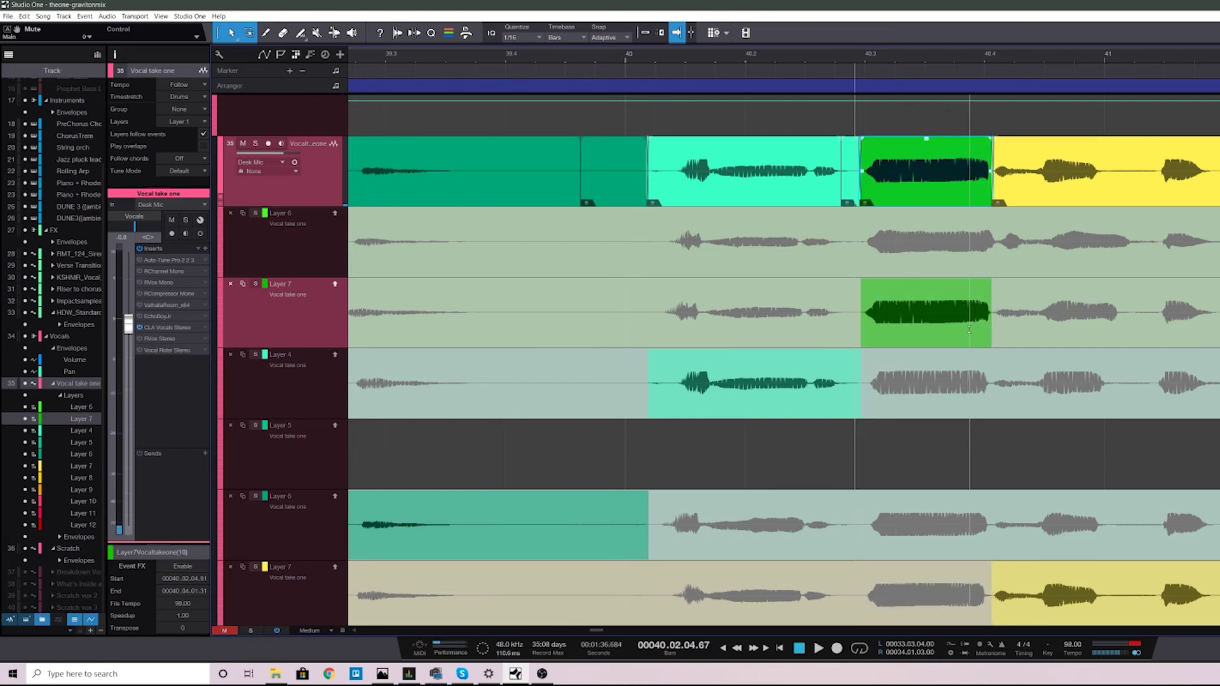
Play the comp from 40.01.02.16 through the phrase in bar 42
{"action": "scroll", "coordinate": [959, 493], "scroll_direction": "down", "scroll_amount": 1}
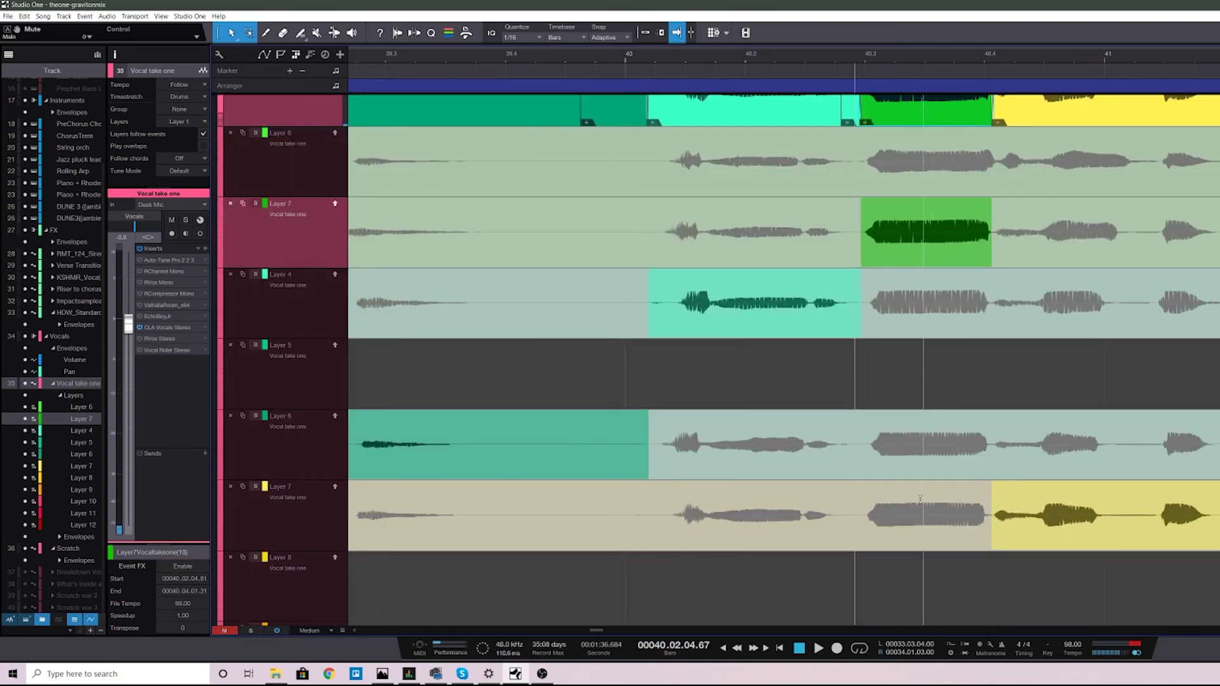
{"action": "scroll", "coordinate": [900, 374], "scroll_direction": "up", "scroll_amount": 1}
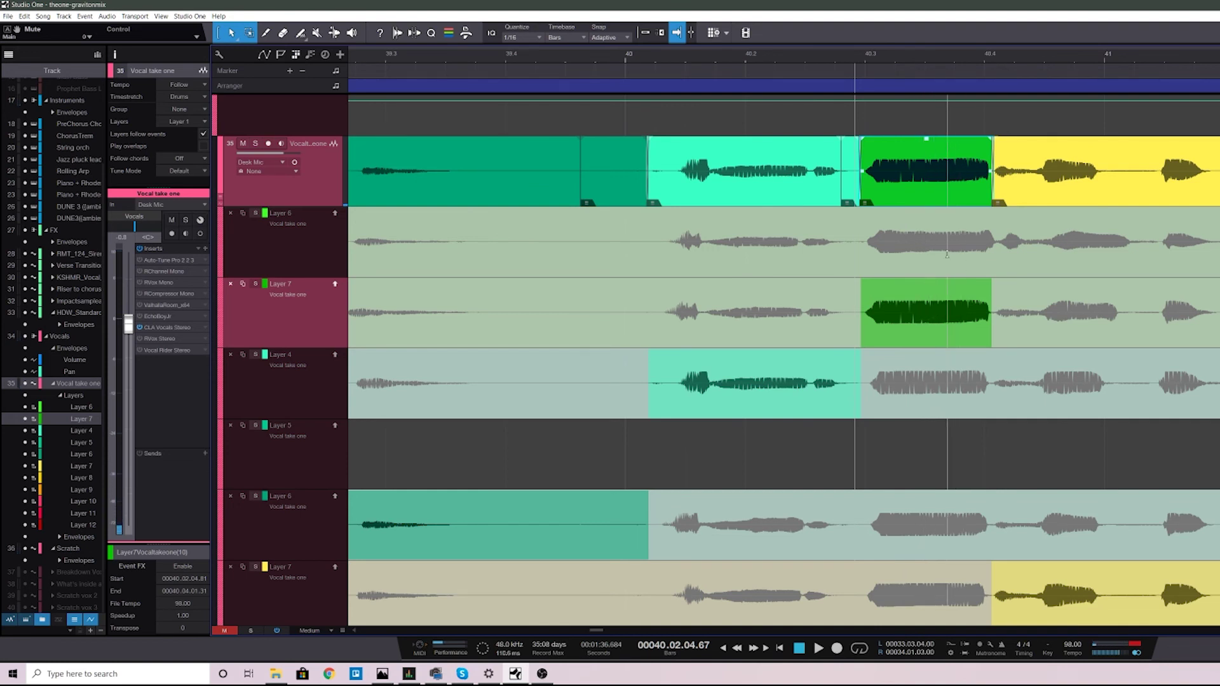
{"action": "left_click_drag", "start_coordinate": [725, 59], "coordinate": [727, 30]}
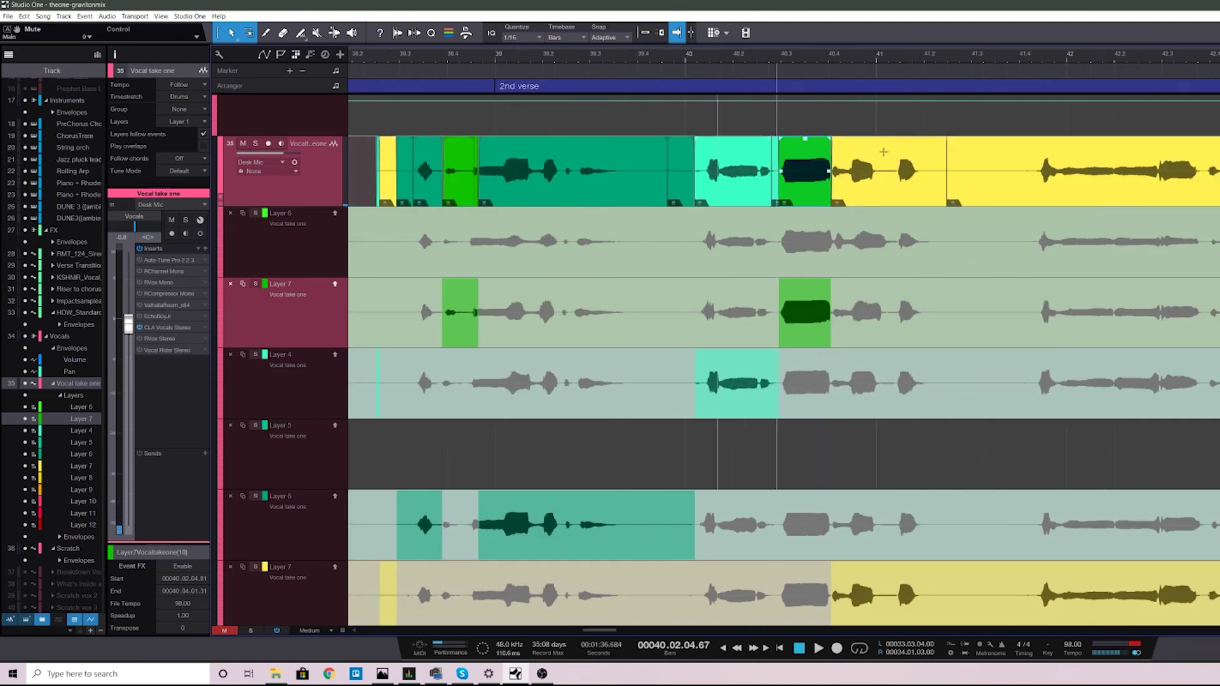
{"action": "scroll", "coordinate": [865, 269], "scroll_direction": "down", "scroll_amount": 1}
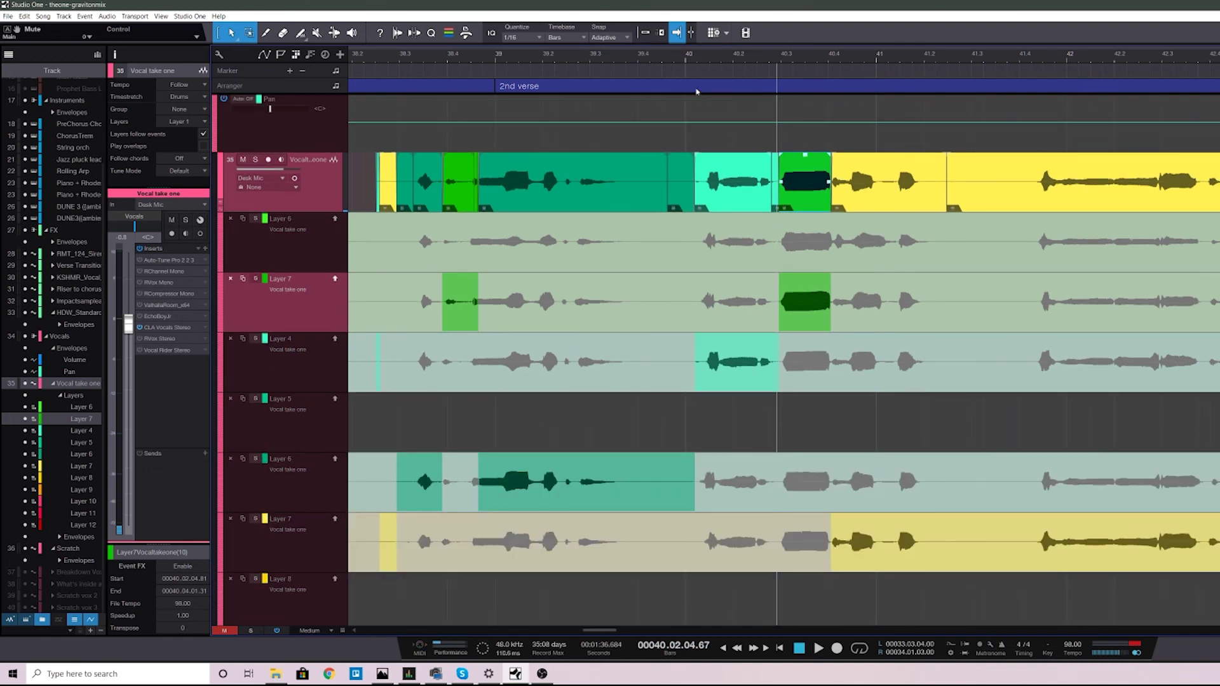
{"action": "left_click", "coordinate": [698, 60]}
{"action": "key", "text": "space"}
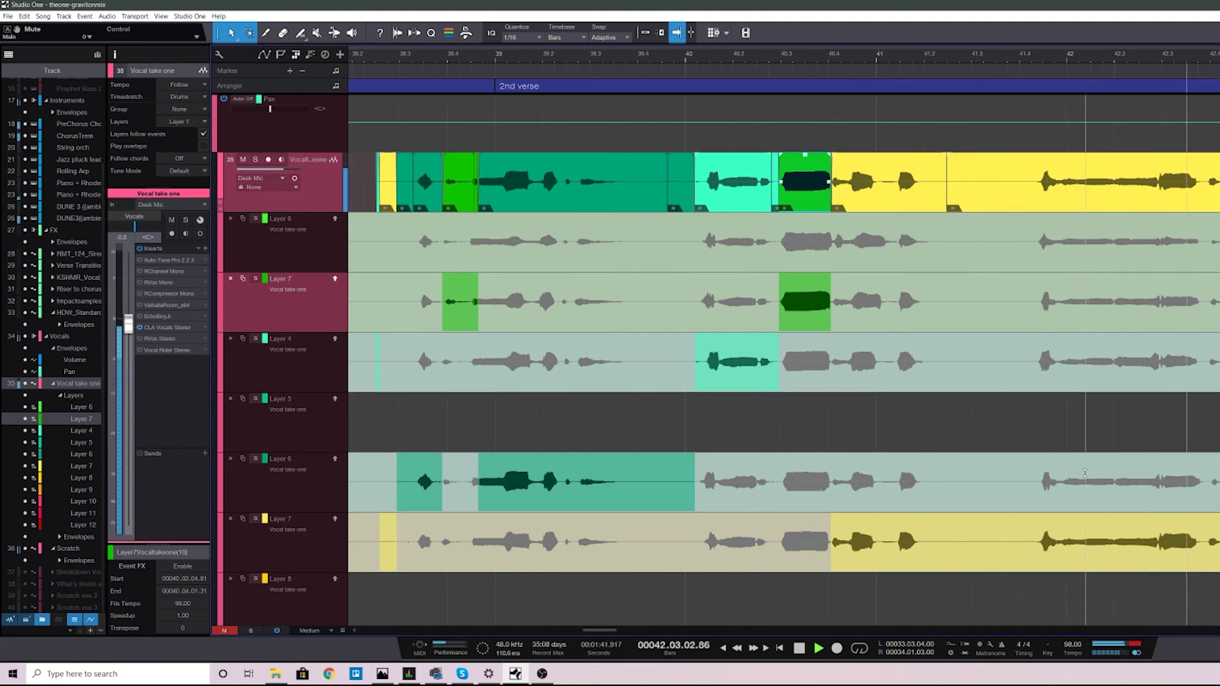
{"action": "key", "text": "space"}
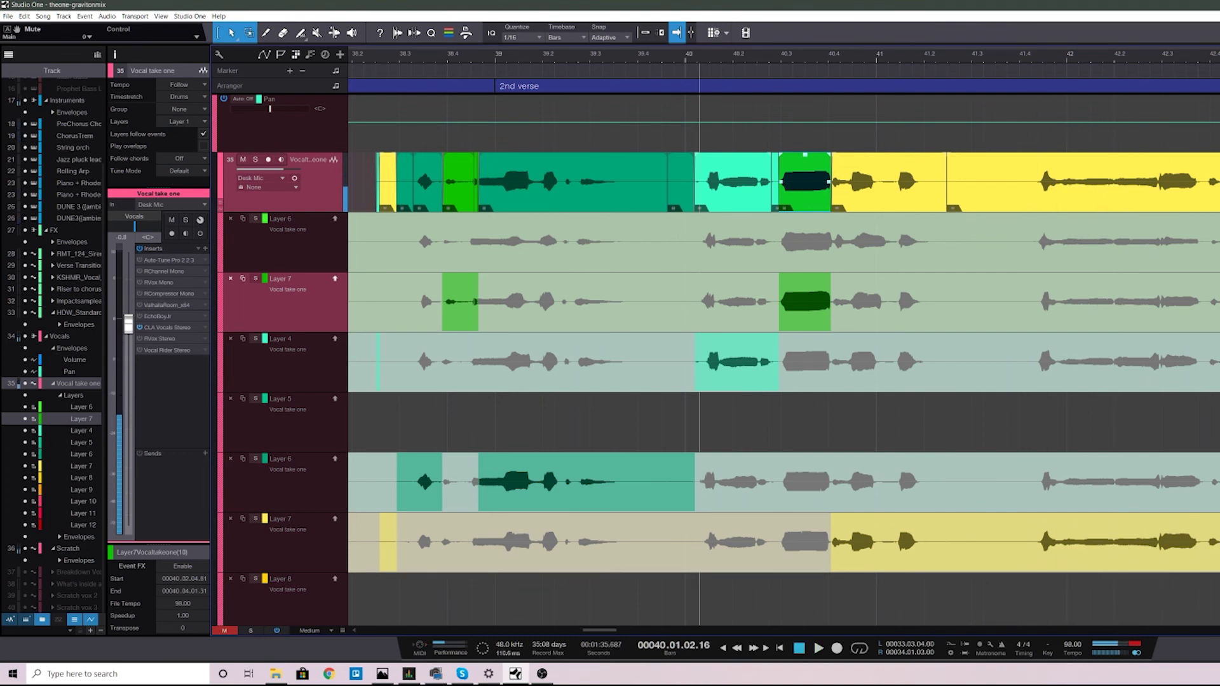
Comp the bar 42 phrase from the teal Layer 6 and play it from 41.03.04.75
{"action": "left_click_drag", "start_coordinate": [1023, 488], "coordinate": [1219, 488]}
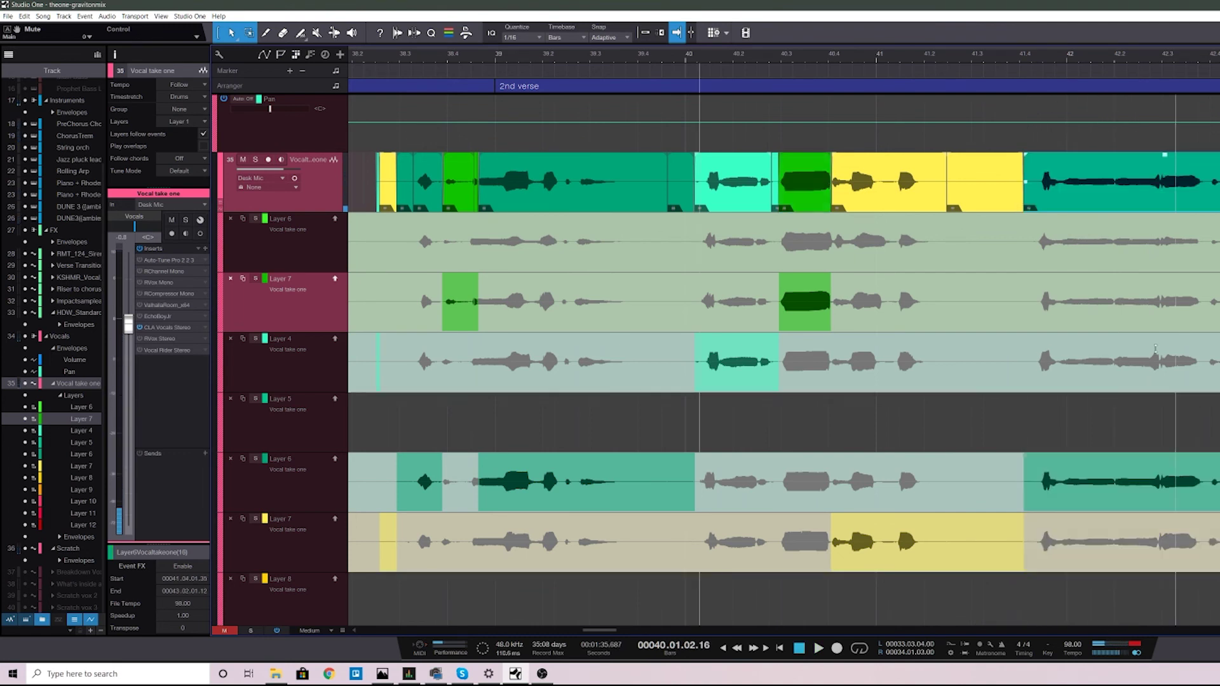
{"action": "left_click", "coordinate": [1017, 59]}
{"action": "key", "text": "space"}
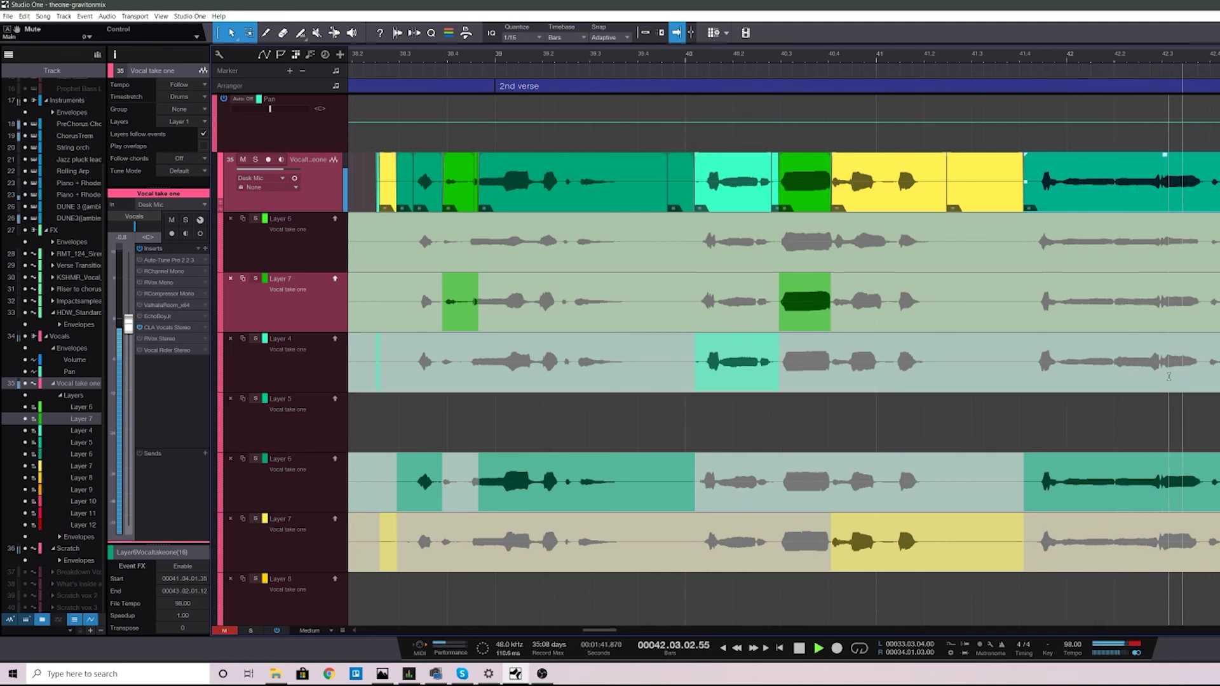
{"action": "key", "text": "space"}
Audition Layer 4 and the dark green Layer 7 in turn for the bar 42 phrase
{"action": "left_click", "coordinate": [1157, 359]}
{"action": "left_click", "coordinate": [1157, 359]}
{"action": "key", "text": "space"}
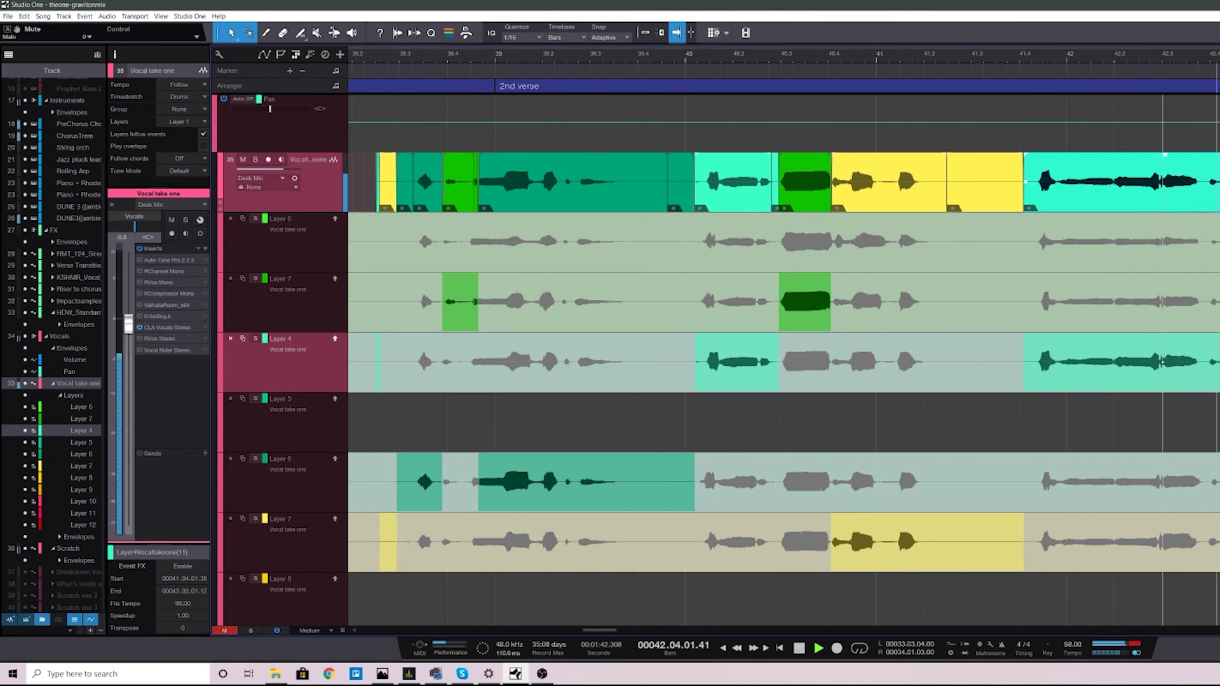
{"action": "key", "text": "space"}
{"action": "left_click", "coordinate": [1163, 314]}
{"action": "key", "text": "space"}
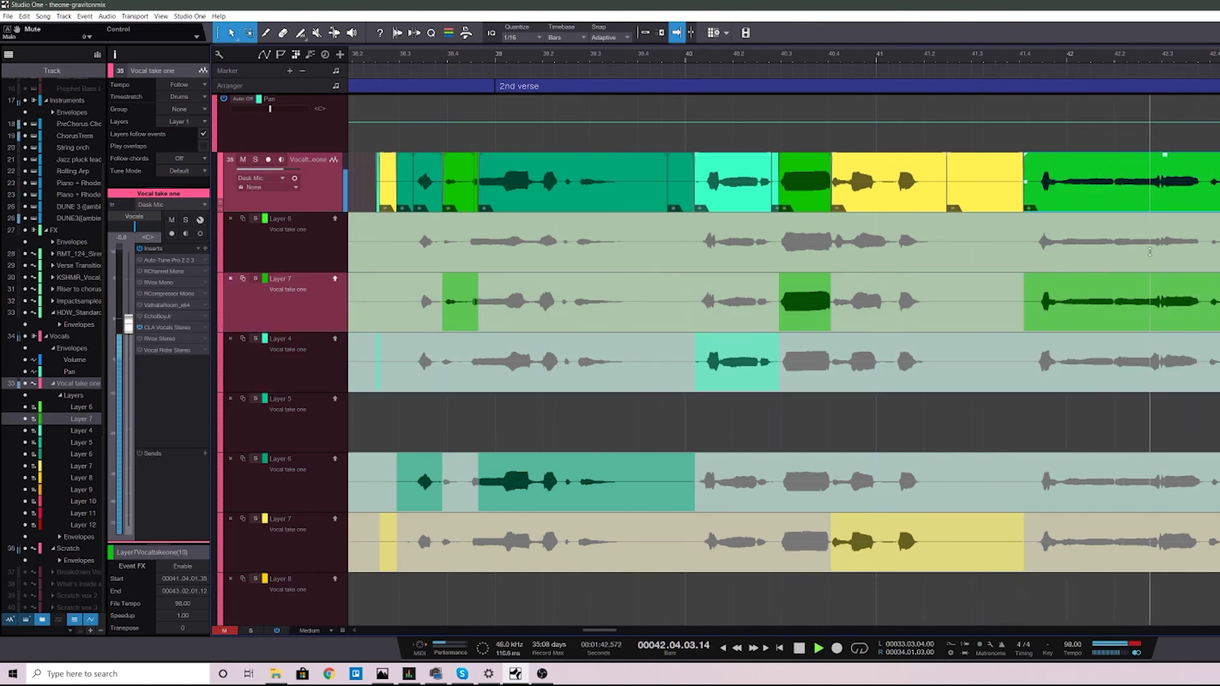
Audition the light green Layer 6 for the bar 42 phrase, return the phrase to the yellow Layer 7 and play it
{"action": "left_click", "coordinate": [1150, 252]}
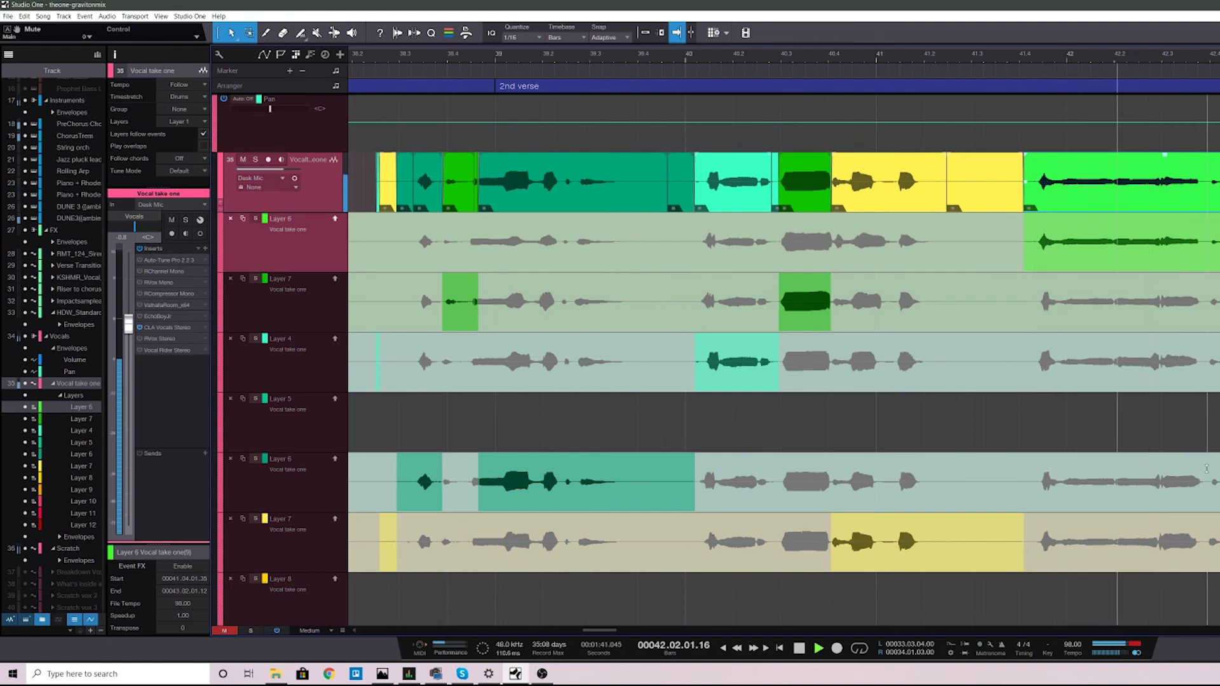
{"action": "key", "text": "space"}
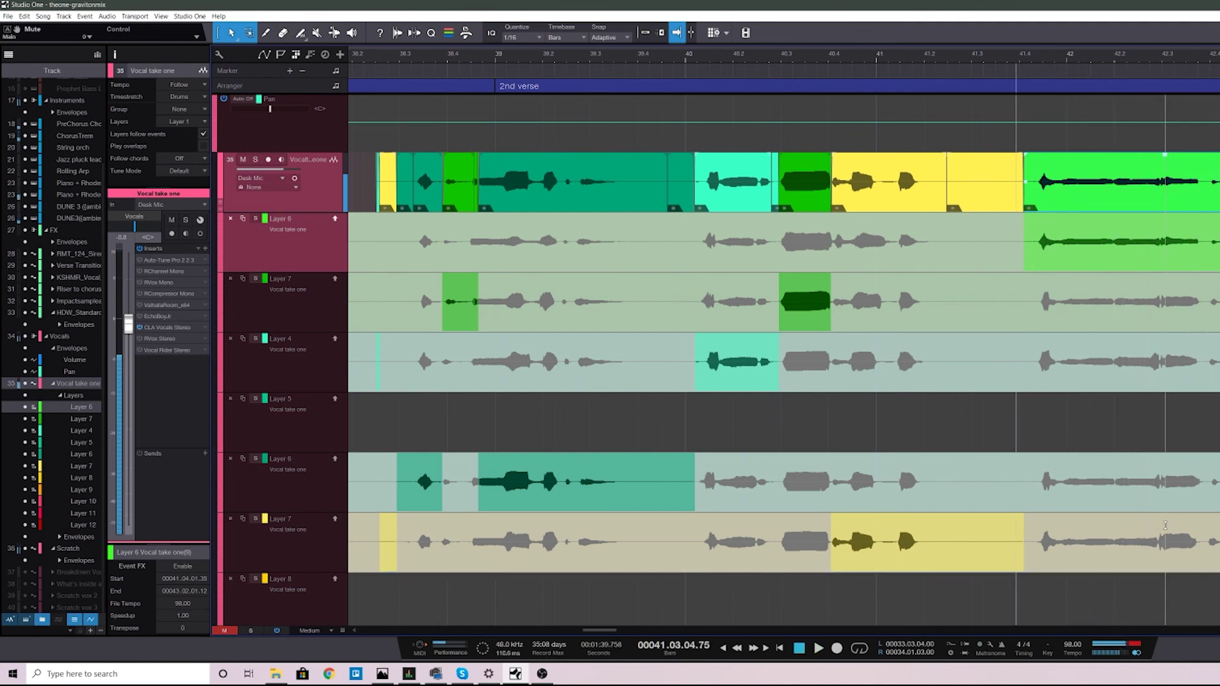
{"action": "left_click", "coordinate": [1166, 525]}
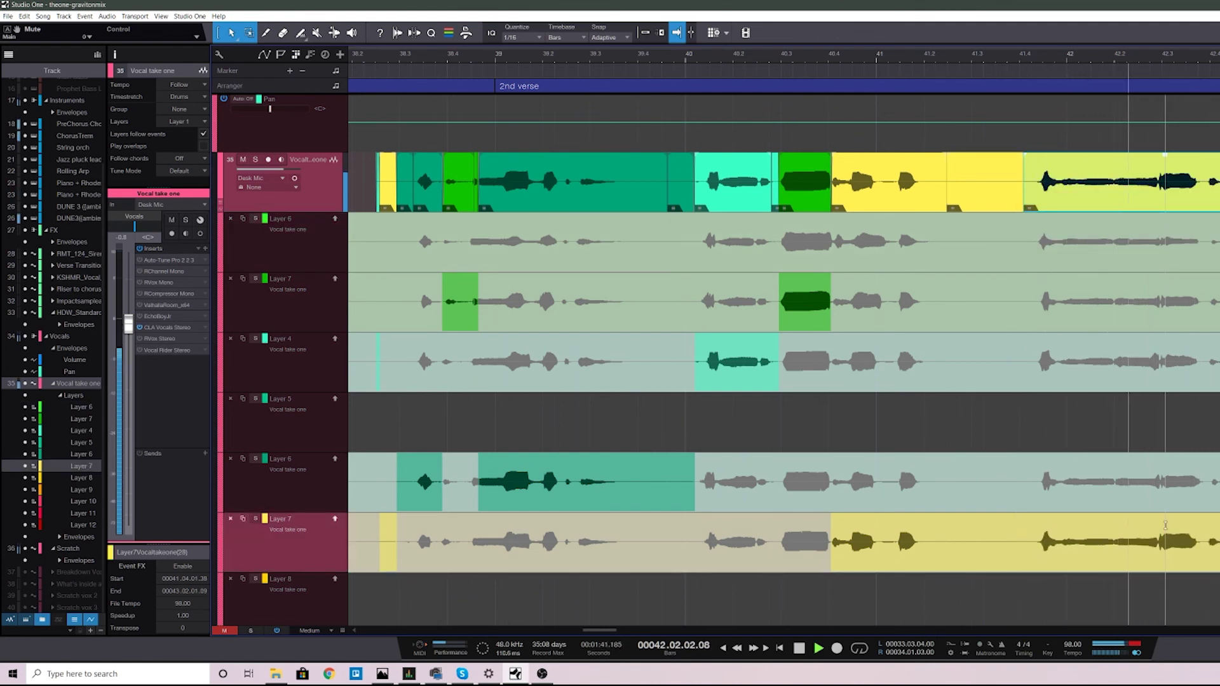
{"action": "key", "text": "space"}
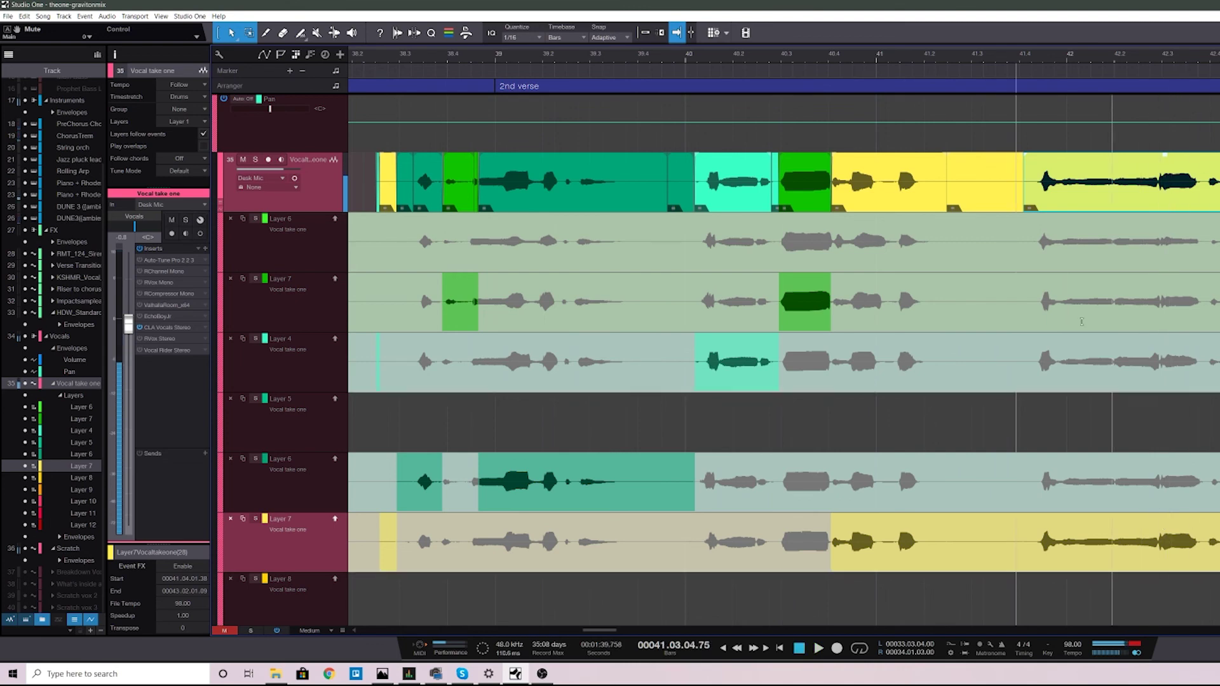
Play the comped second verse from 38.02.04.06 and examine its layer choices up close
{"action": "mouse_move", "coordinate": [897, 60]}
{"action": "left_mouse_down"}
{"action": "mouse_move", "coordinate": [904, 45]}
{"action": "mouse_move", "coordinate": [883, 64]}
{"action": "left_mouse_up"}
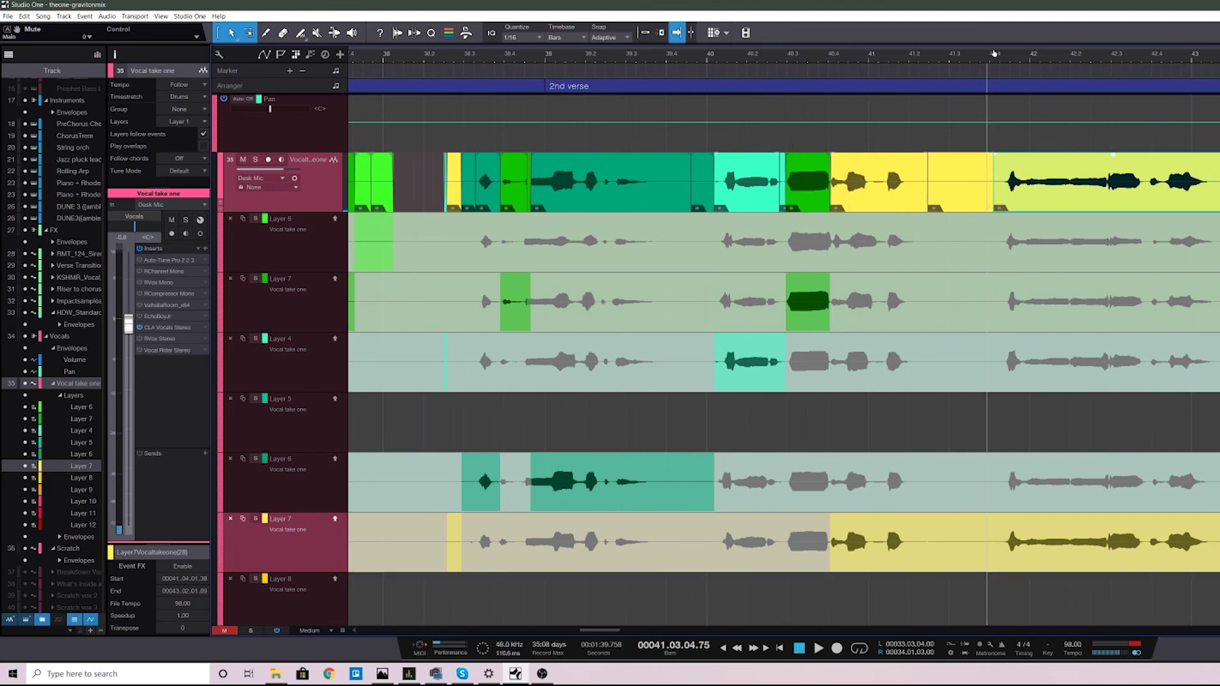
{"action": "mouse_move", "coordinate": [994, 54]}
{"action": "left_mouse_down"}
{"action": "mouse_move", "coordinate": [999, 33]}
{"action": "mouse_move", "coordinate": [1003, 43]}
{"action": "left_mouse_up"}
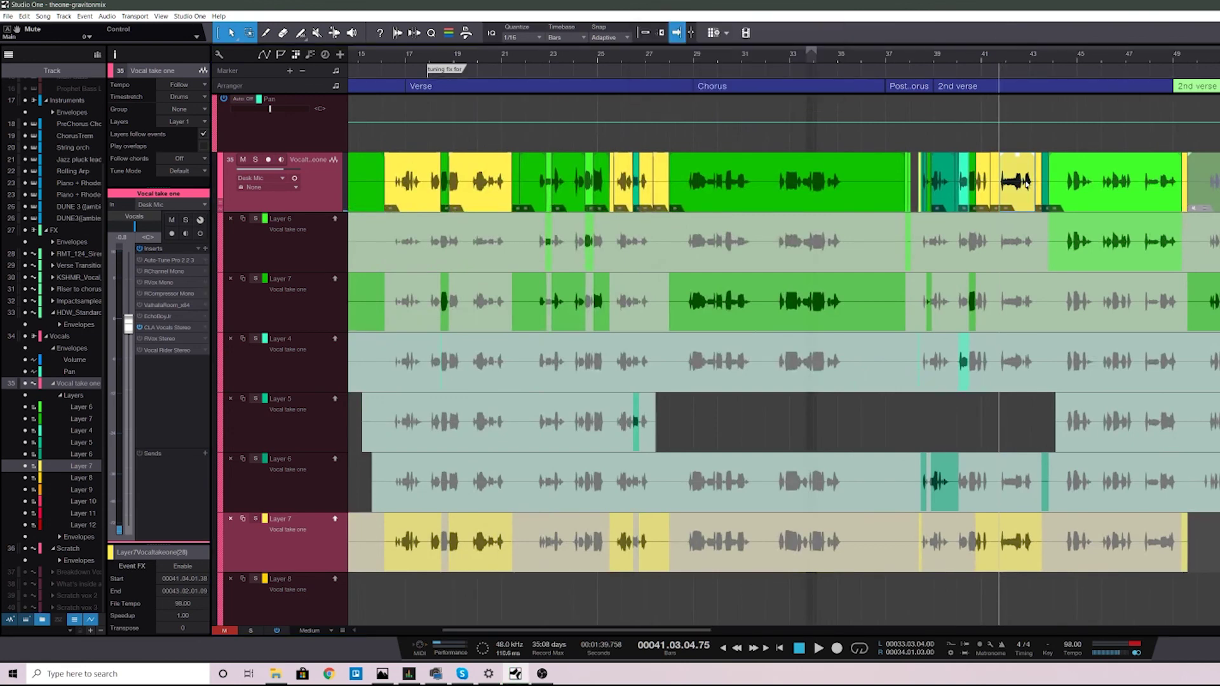
{"action": "scroll", "coordinate": [1076, 280], "scroll_direction": "down", "scroll_amount": 1}
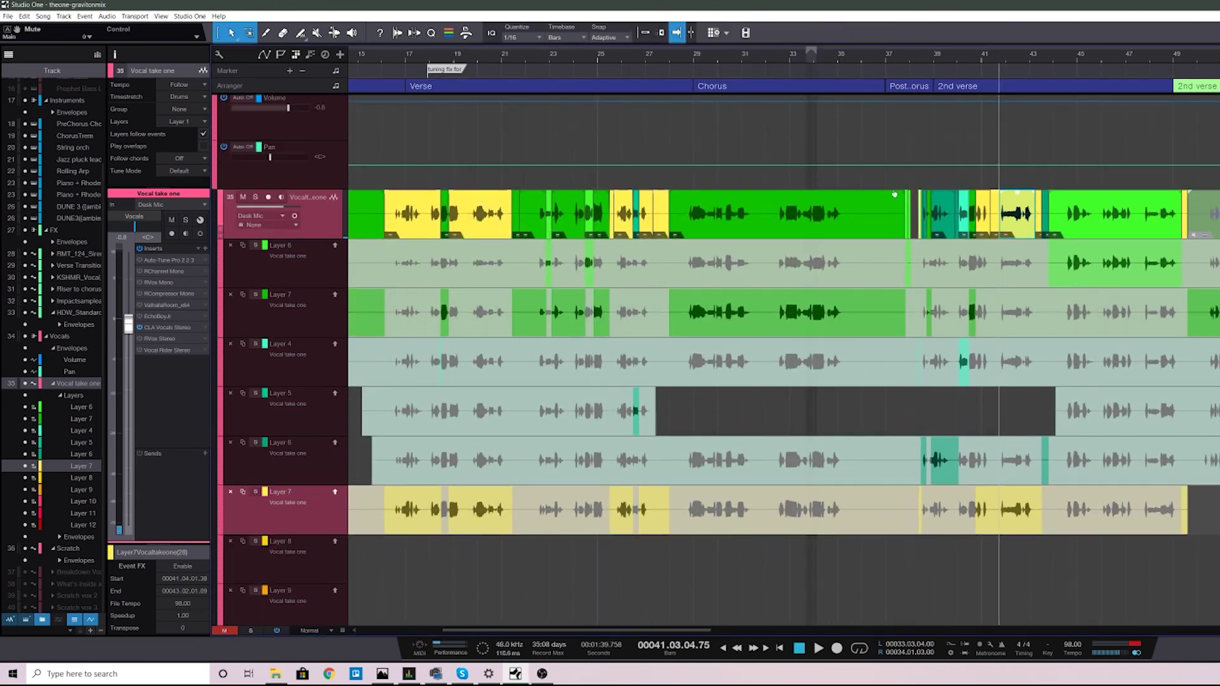
{"action": "left_click_drag", "start_coordinate": [960, 59], "coordinate": [959, 77]}
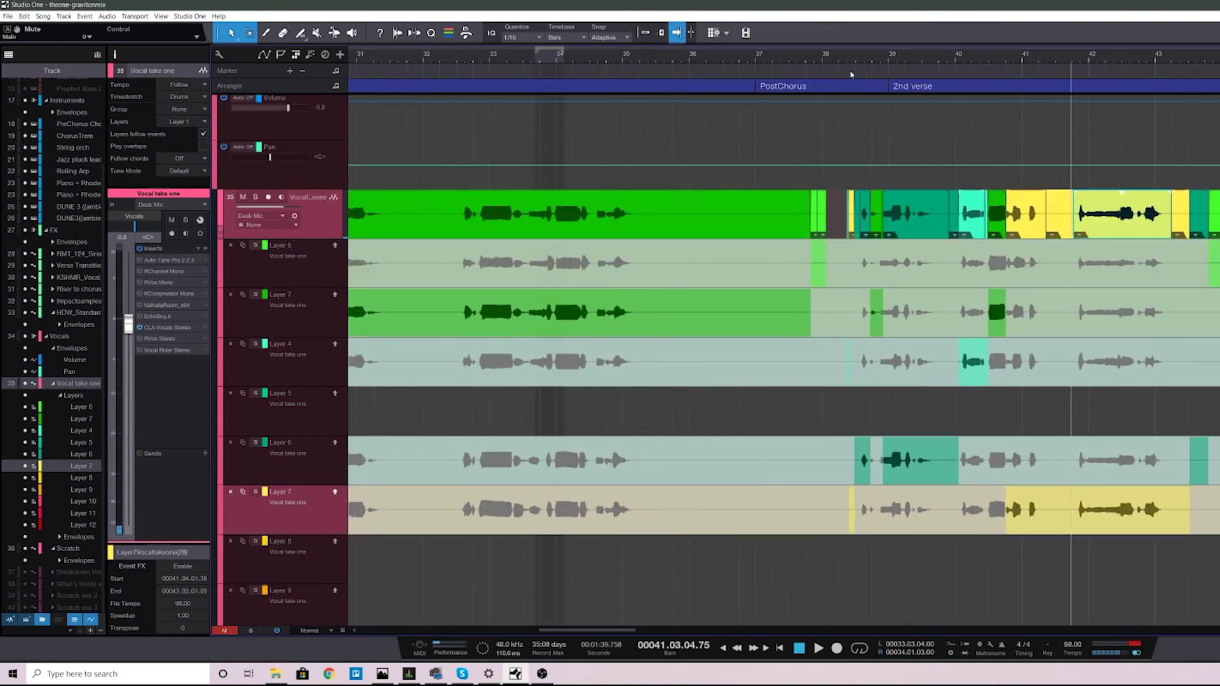
{"action": "left_click", "coordinate": [854, 61]}
{"action": "key", "text": "space"}
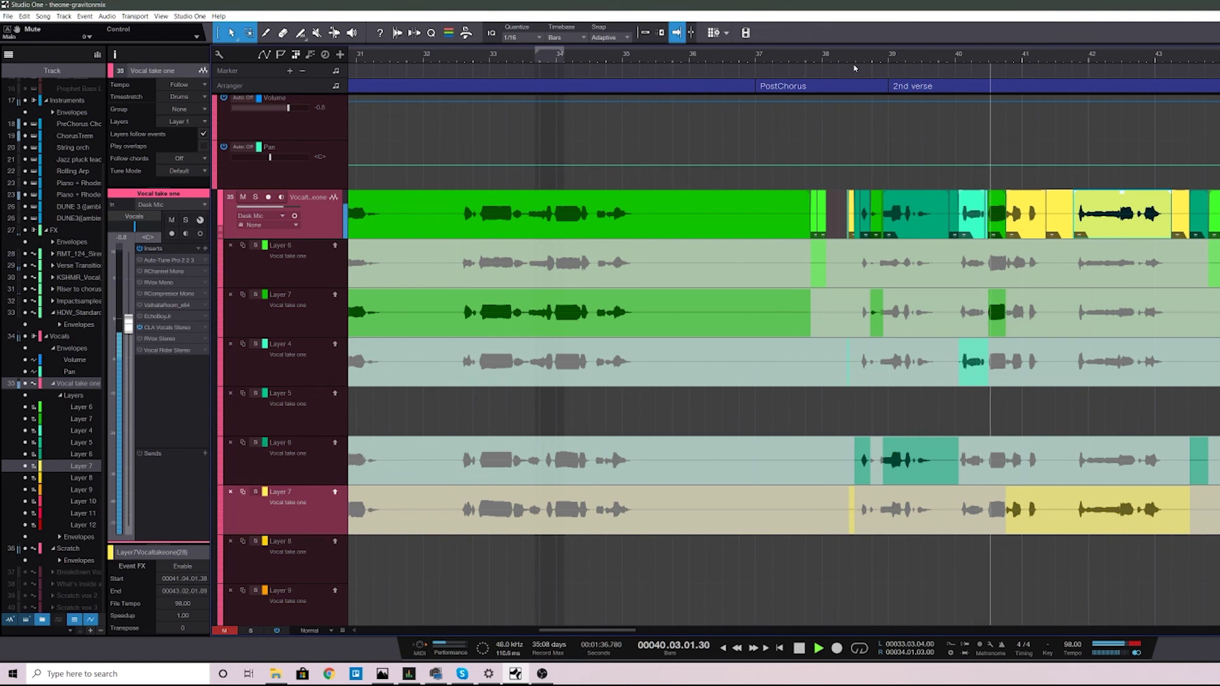
{"action": "key", "text": "space"}
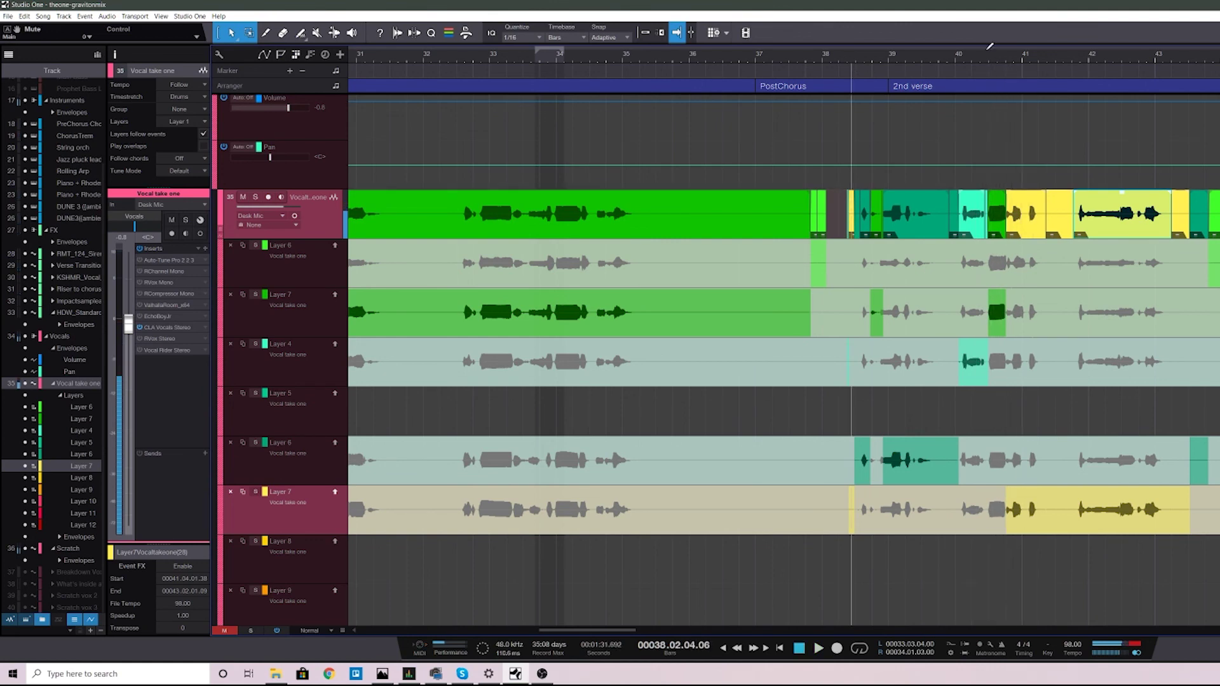
{"action": "mouse_move", "coordinate": [996, 58]}
{"action": "left_mouse_down"}
{"action": "mouse_move", "coordinate": [1010, 91]}
{"action": "mouse_move", "coordinate": [1014, 70]}
{"action": "left_mouse_up"}
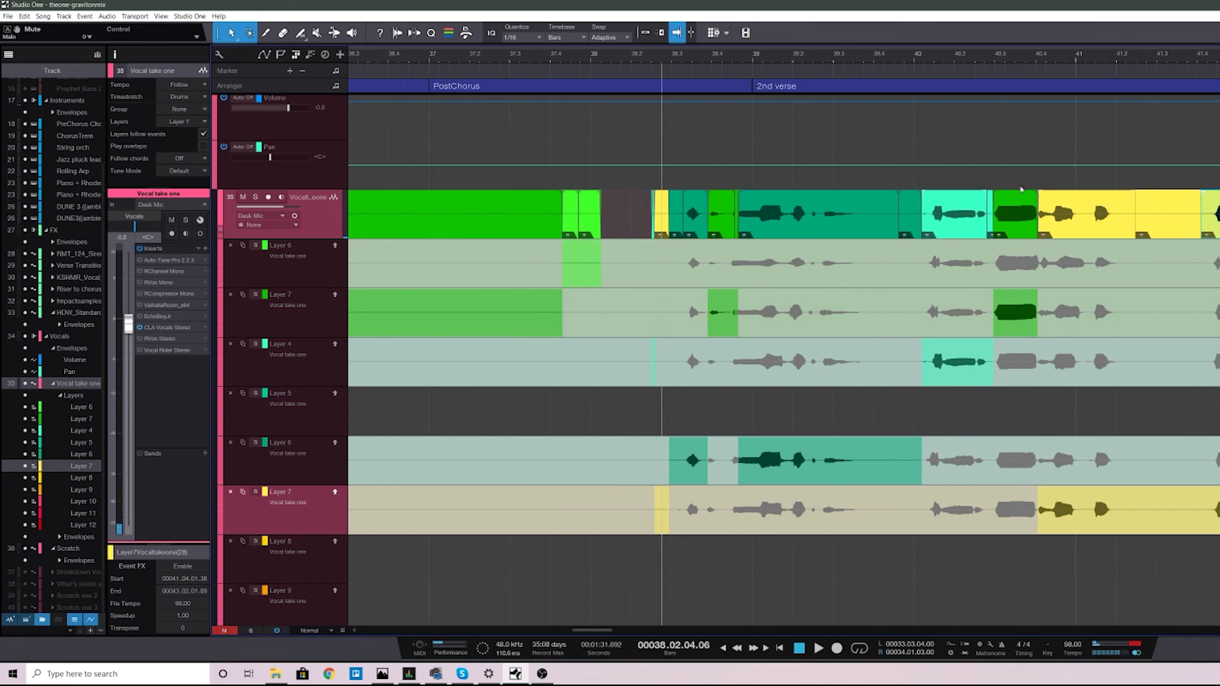
Lower the clip gain of the dark green Layer 7 event near 40.3 in the comp, checking it in playback from 38.02.04.06
{"action": "left_click", "coordinate": [1020, 219]}
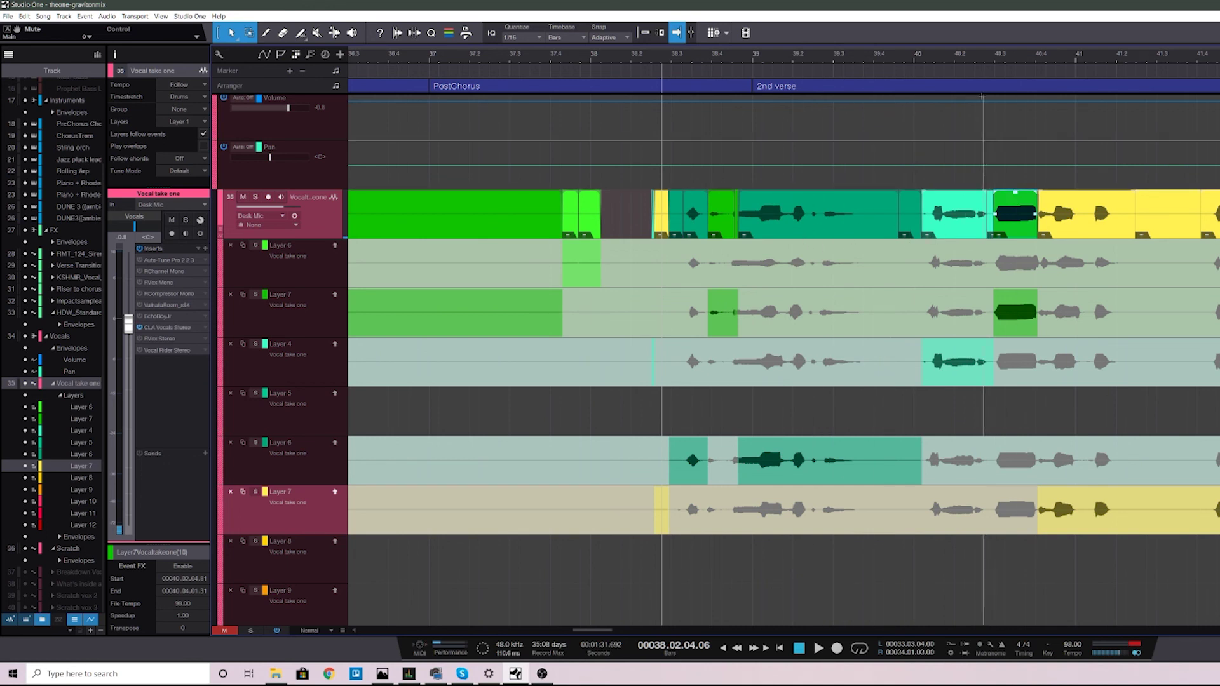
{"action": "scroll", "coordinate": [973, 115], "scroll_direction": "up", "scroll_amount": 3}
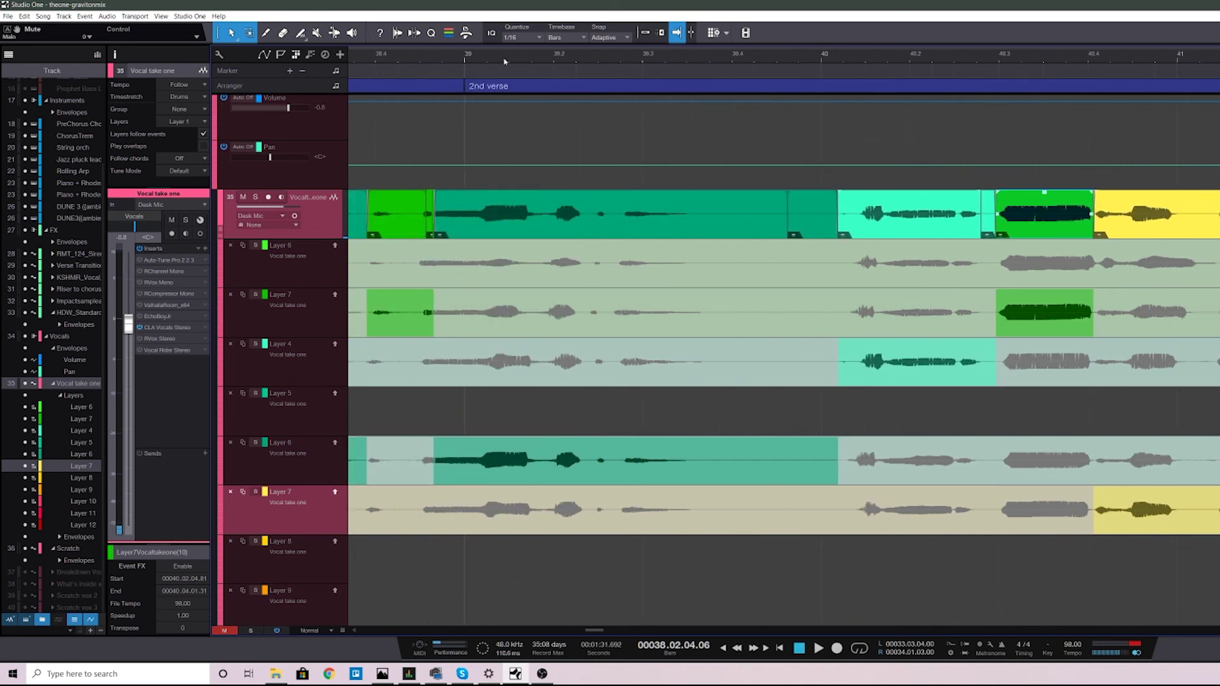
{"action": "scroll", "coordinate": [509, 203], "scroll_direction": "down", "scroll_amount": 2}
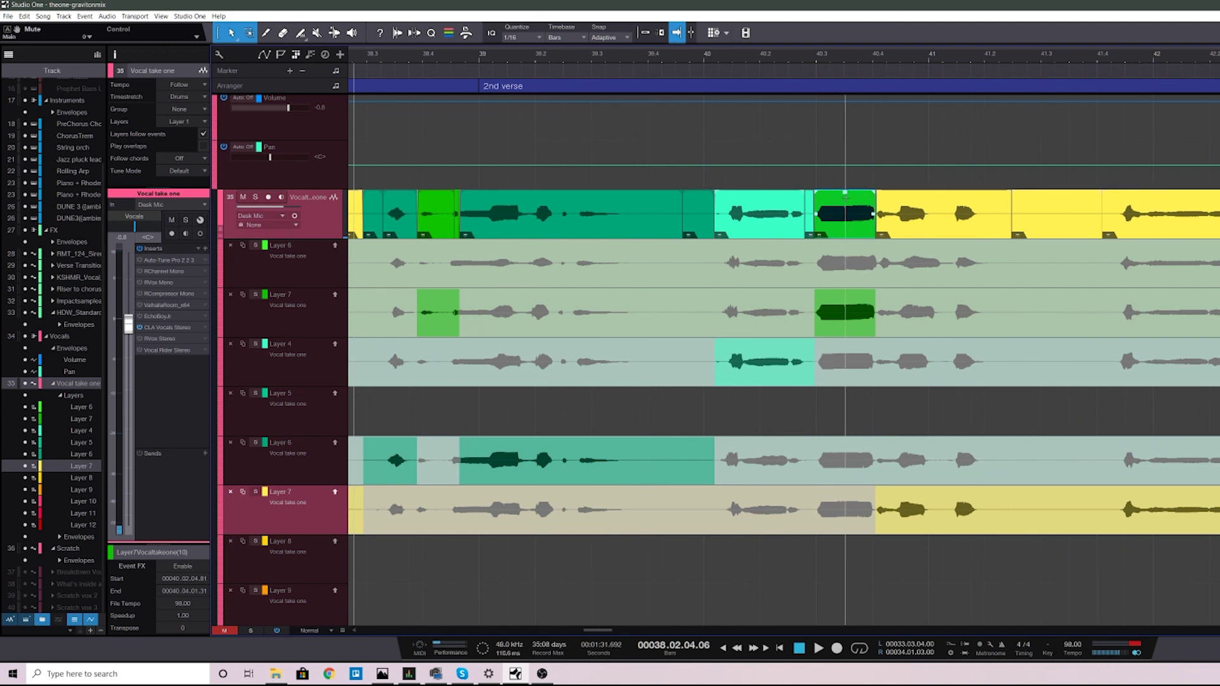
{"action": "left_click_drag", "start_coordinate": [847, 193], "coordinate": [848, 197]}
{"action": "scroll", "coordinate": [716, 52], "scroll_direction": "down", "scroll_amount": 3}
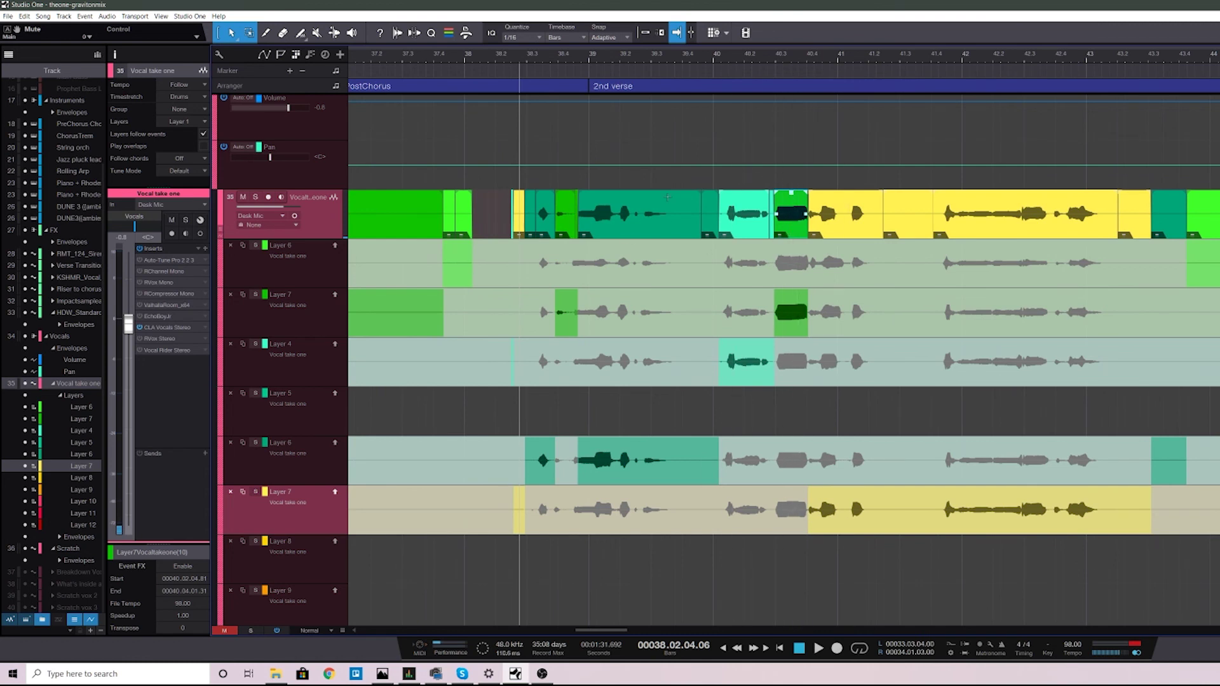
{"action": "key", "text": "space"}
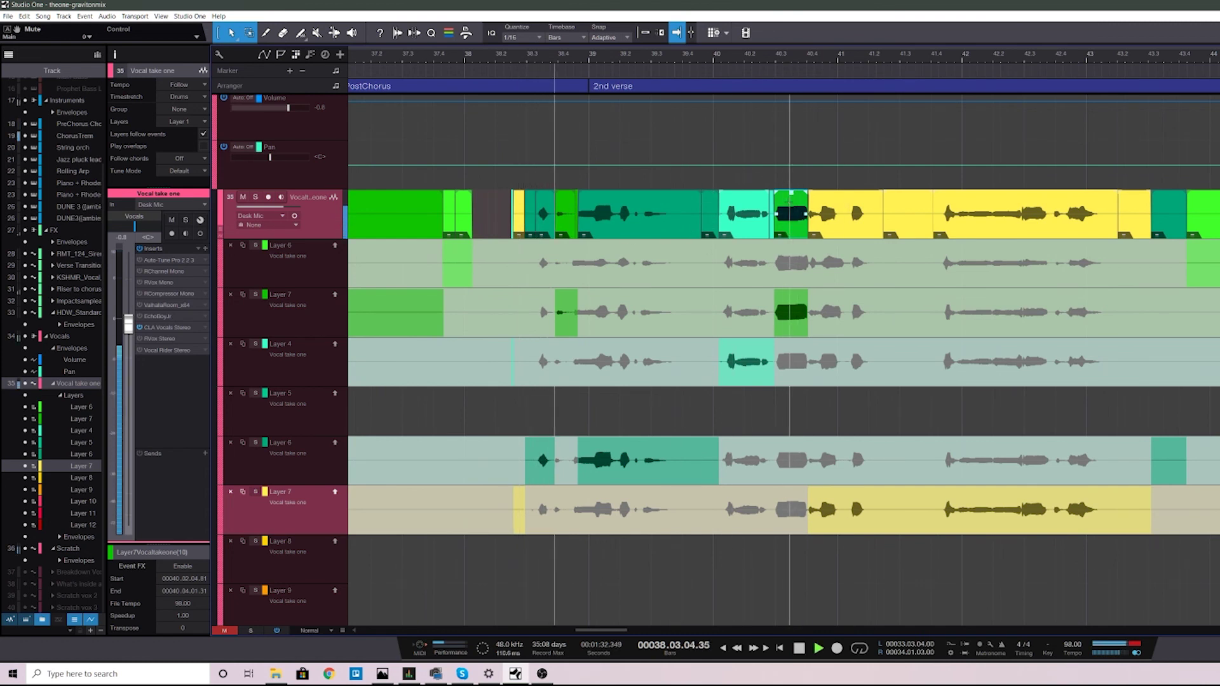
{"action": "left_click_drag", "start_coordinate": [791, 193], "coordinate": [792, 200]}
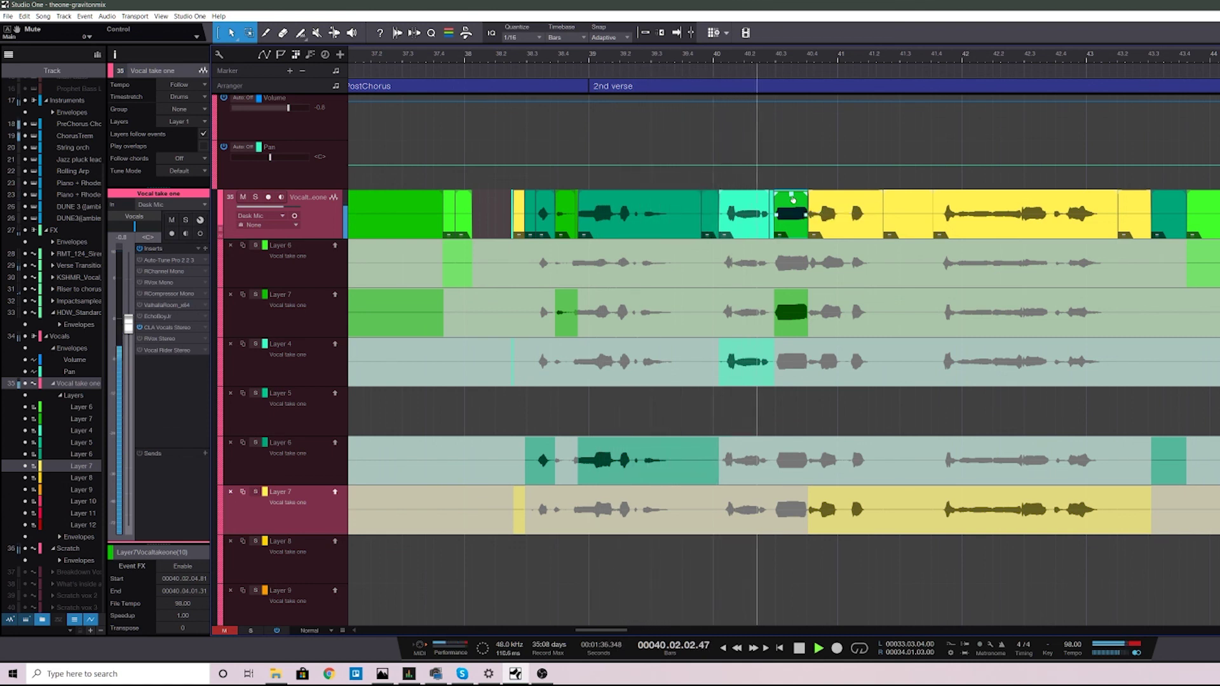
{"action": "left_click", "coordinate": [793, 200]}
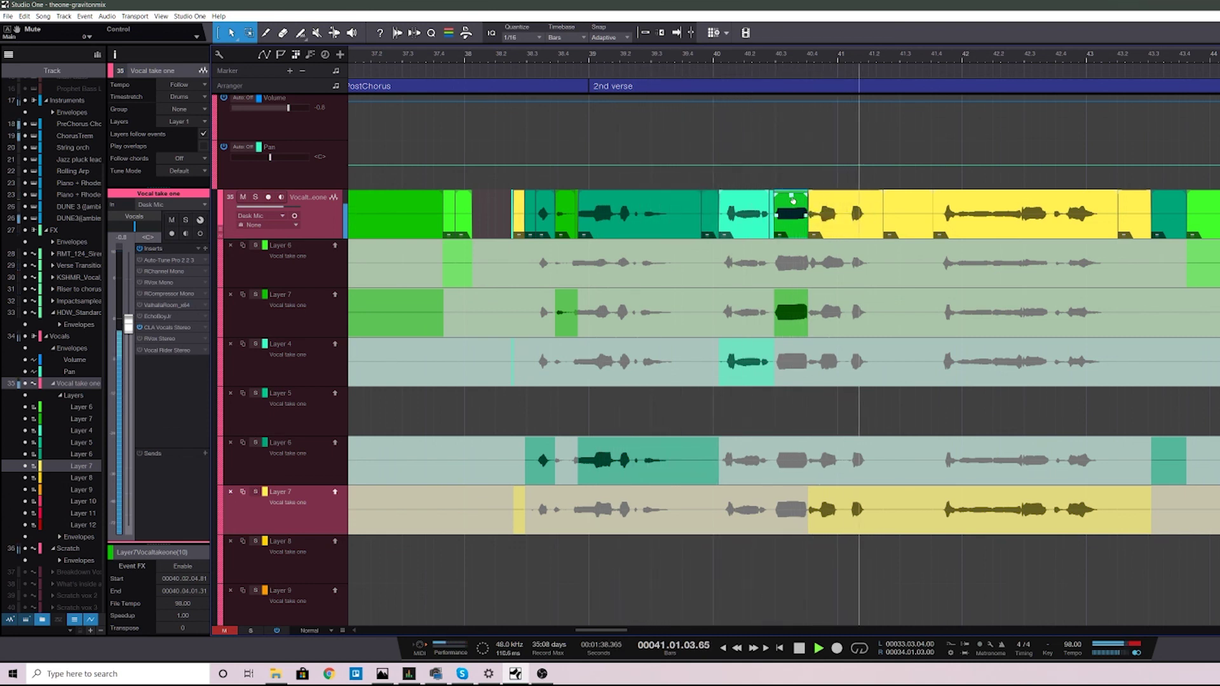
Replay the dark green Layer 7 event and the phrases after it from 40.02.04.04 to judge its level
{"action": "key", "text": "space"}
{"action": "key", "text": "space"}
{"action": "left_click", "coordinate": [765, 71]}
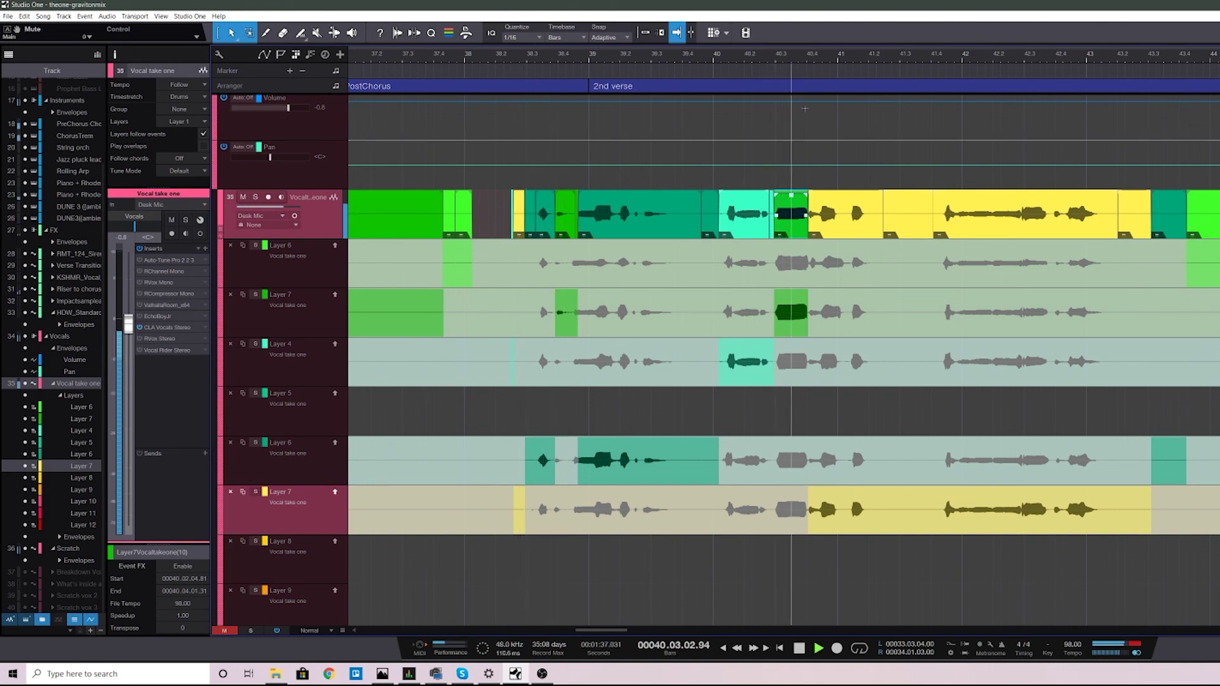
{"action": "key", "text": "space"}
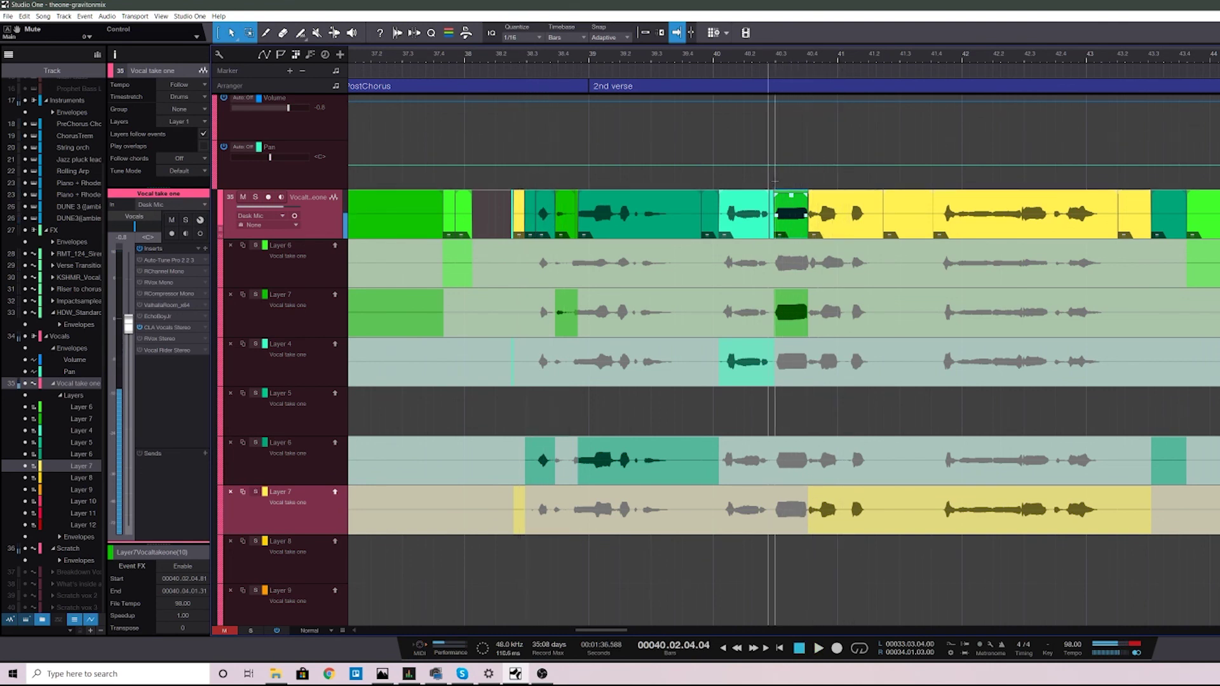
{"action": "key", "text": "space"}
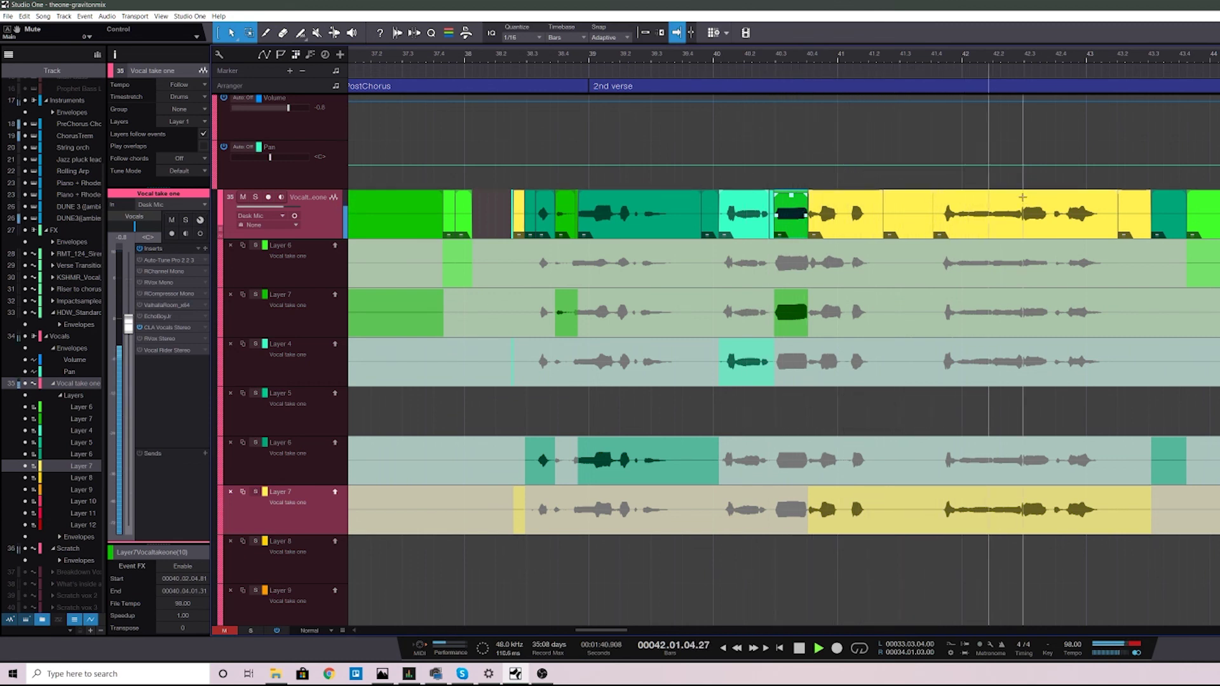
{"action": "key", "text": "space"}
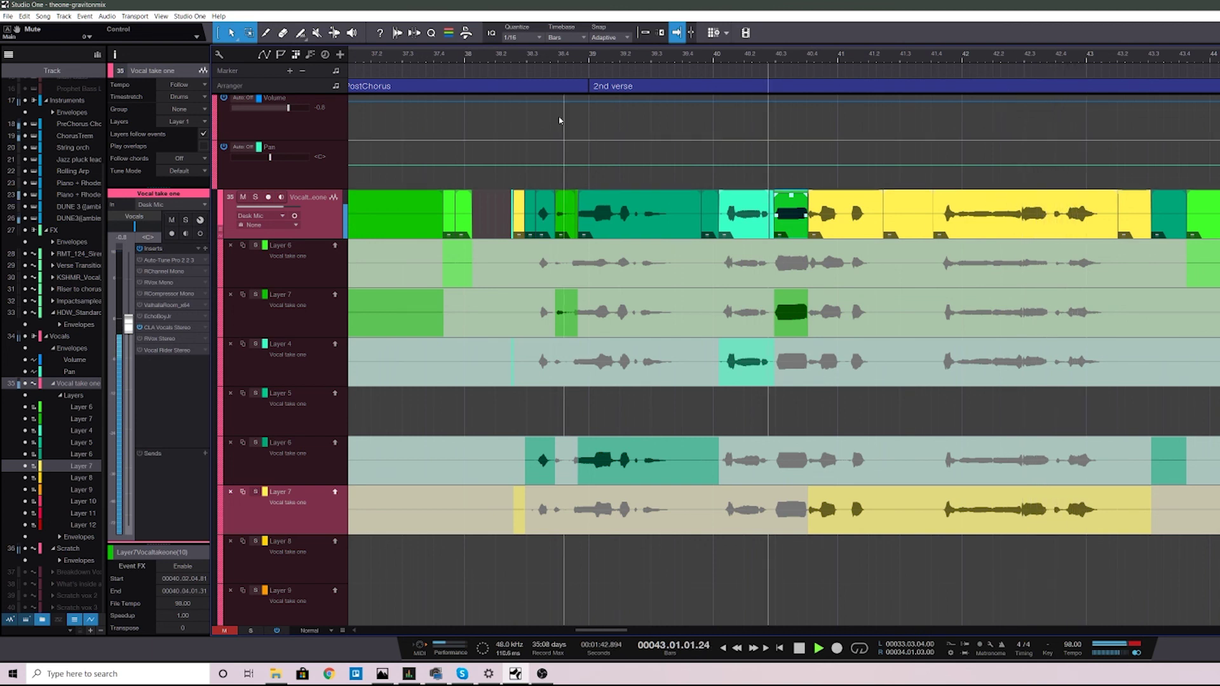
Play the comped second verse from 38.03.01.47 and examine the layer choices across the wider song arrangement
{"action": "left_click", "coordinate": [531, 63]}
{"action": "key", "text": "space"}
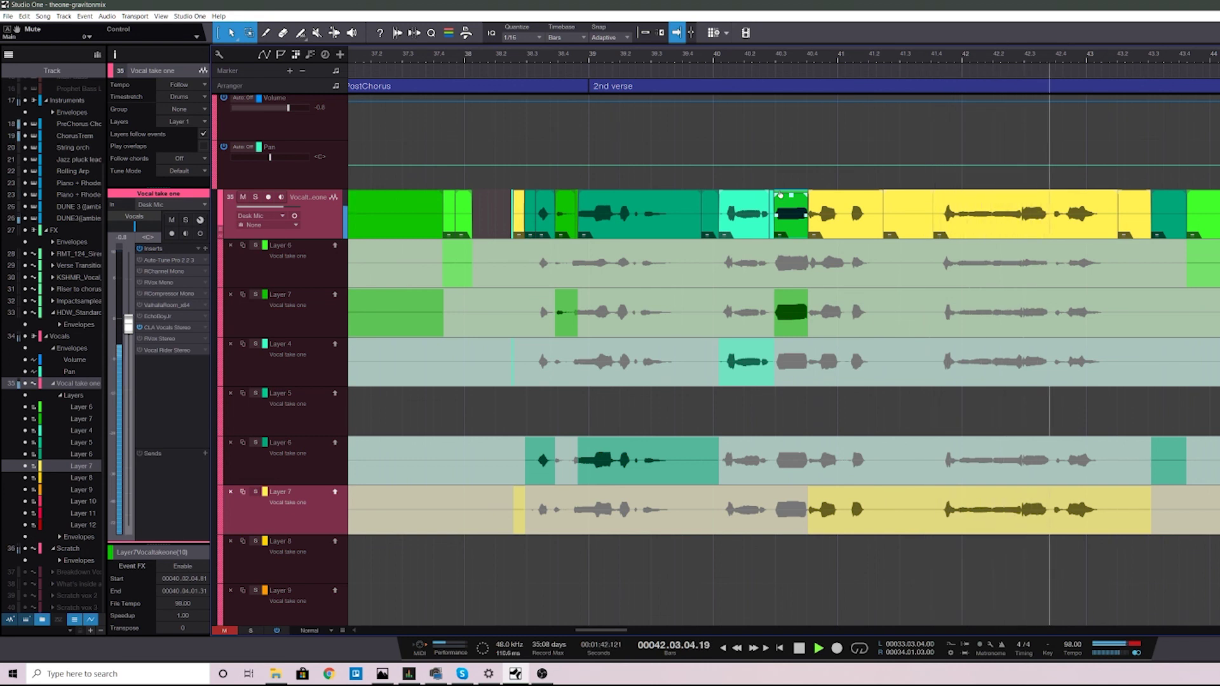
{"action": "key", "text": "space"}
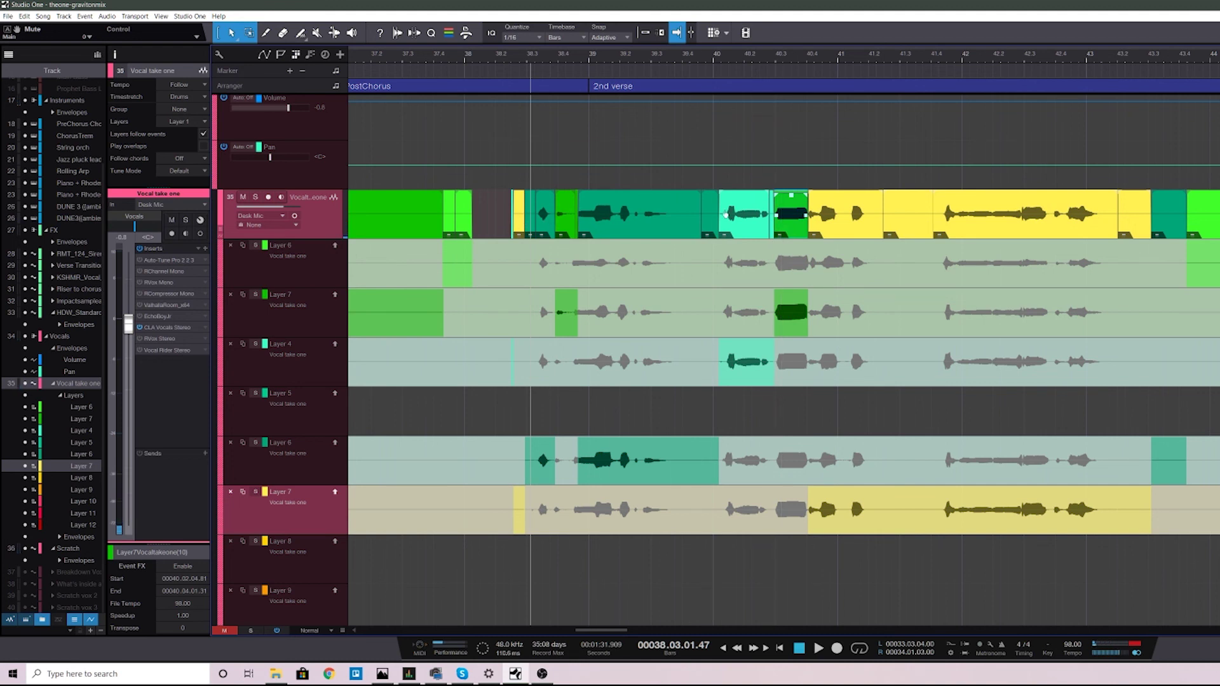
{"action": "scroll", "coordinate": [862, 61], "scroll_direction": "down", "scroll_amount": 5}
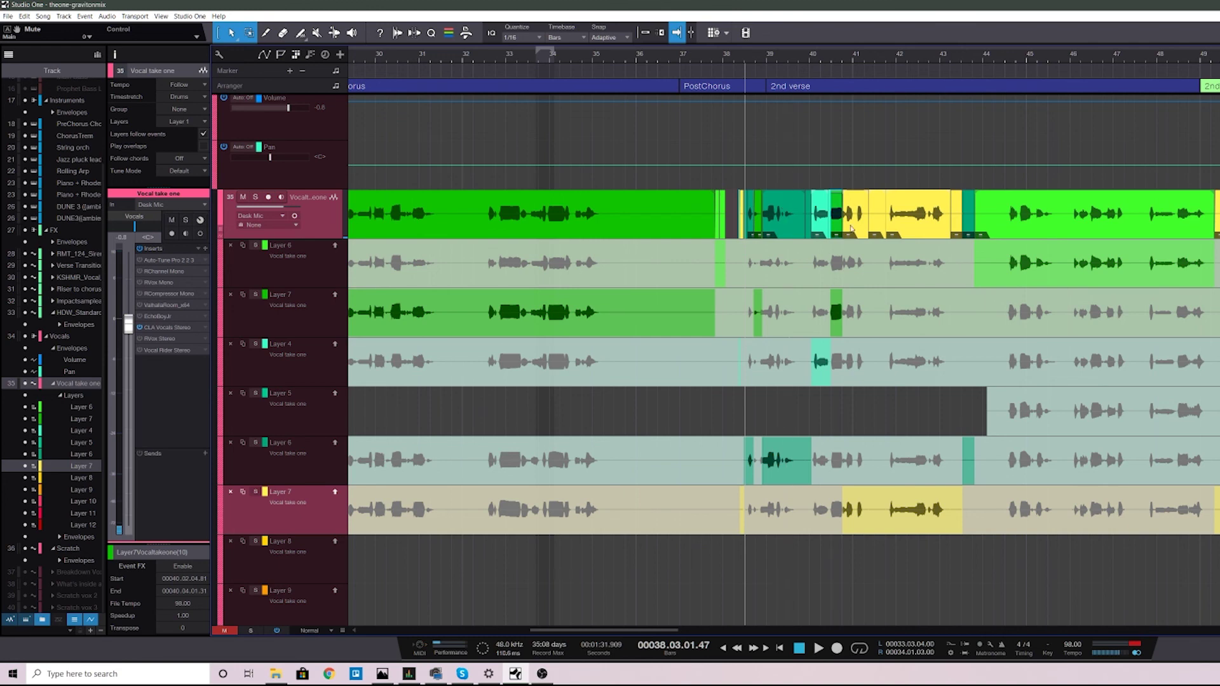
{"action": "left_click_drag", "start_coordinate": [846, 60], "coordinate": [871, 36]}
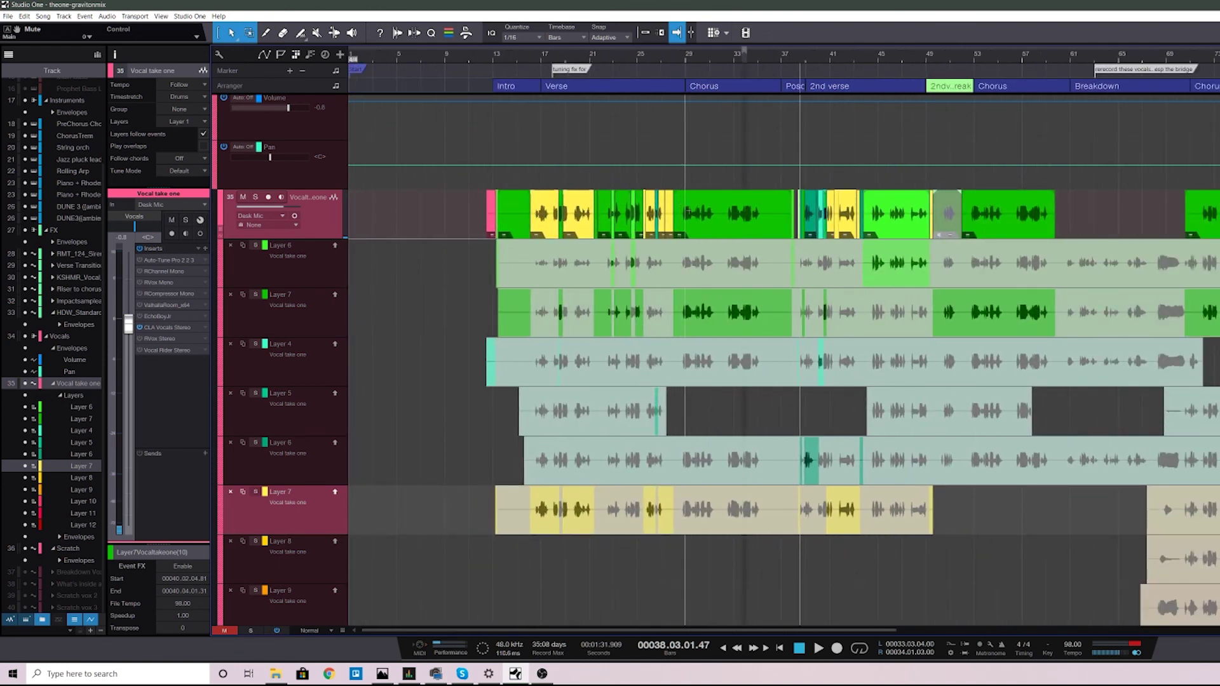